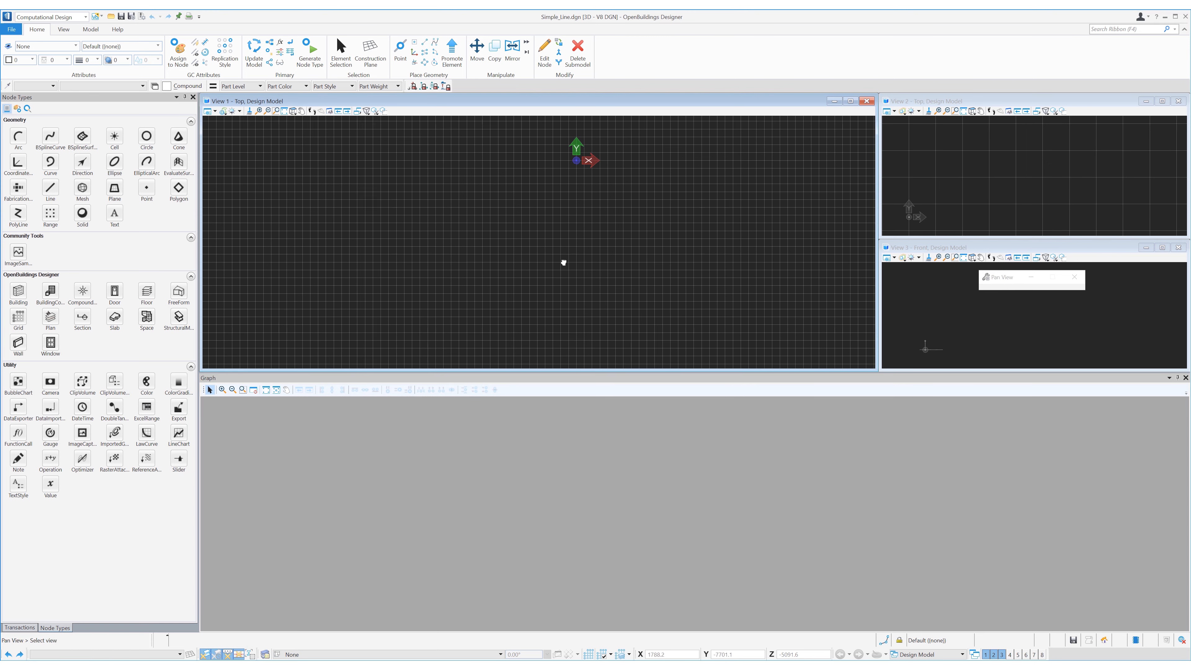
# Create the base coordinate system and place three points on its XY plane in the top view
pyautogui.scroll(2, 579, 248)
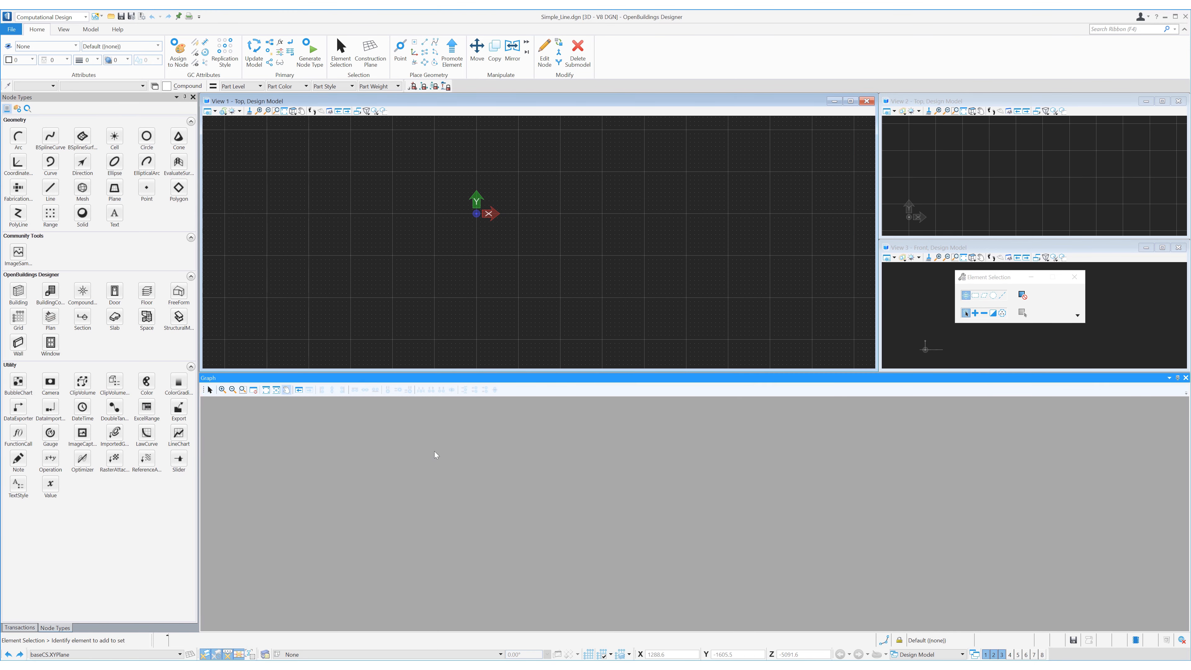
pyautogui.click(400, 49)
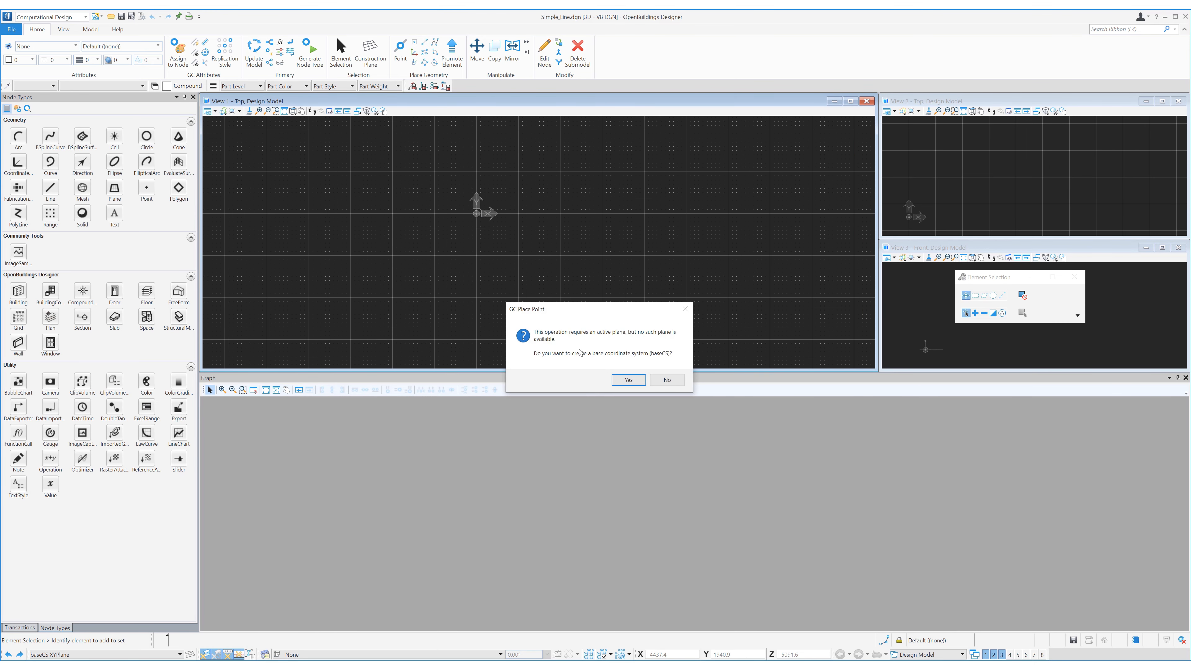
pyautogui.click(621, 378)
pyautogui.click(614, 386)
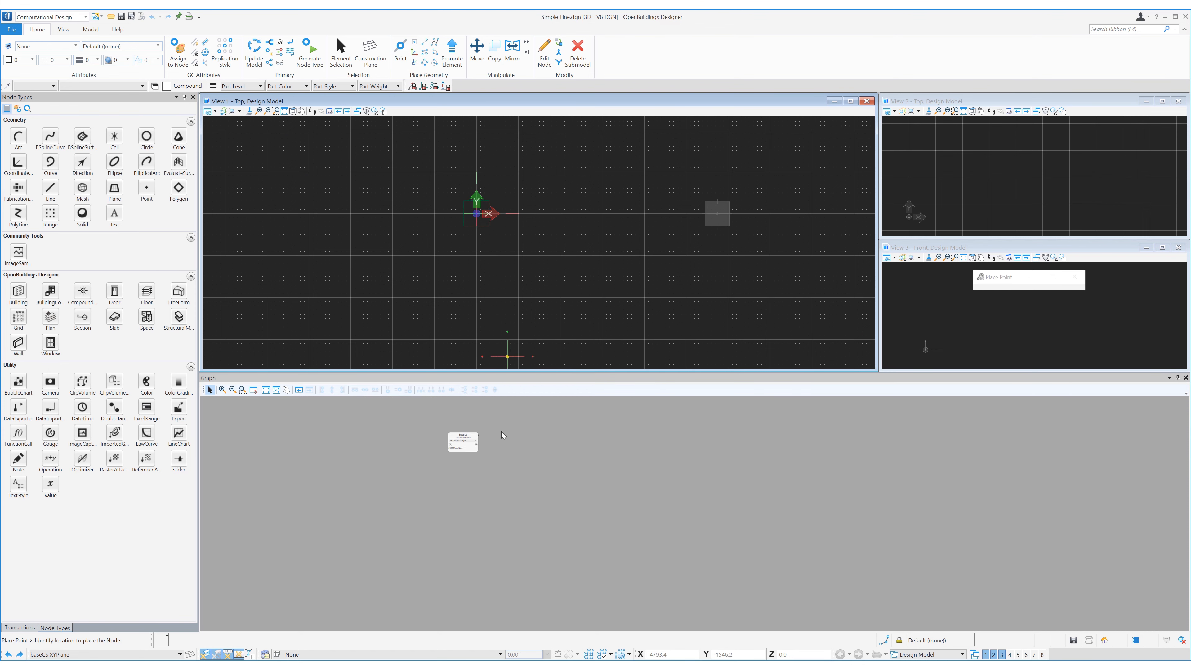
pyautogui.click(528, 214)
pyautogui.click(697, 214)
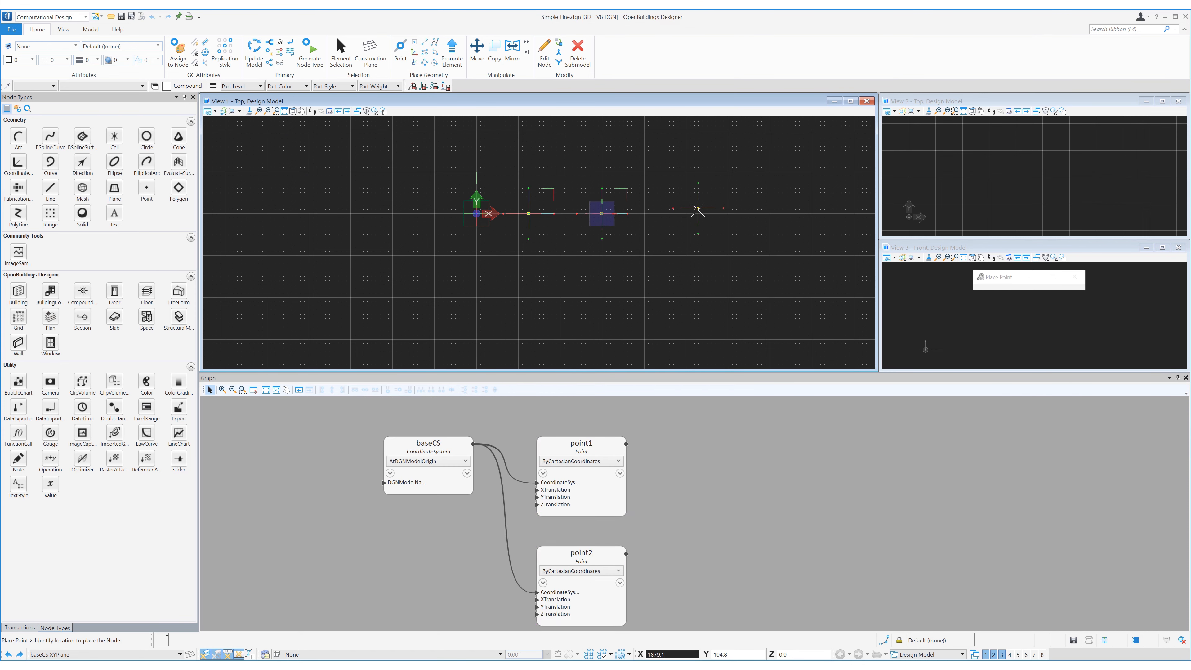
pyautogui.press('Escape')
# Set the third point's X translation to 5000
pyautogui.moveTo(675, 485); pyautogui.dragTo(636, 465, button='middle')
pyautogui.scroll(-4, 636, 449)
pyautogui.click(610, 565)
pyautogui.write('5000')
pyautogui.press('Return')
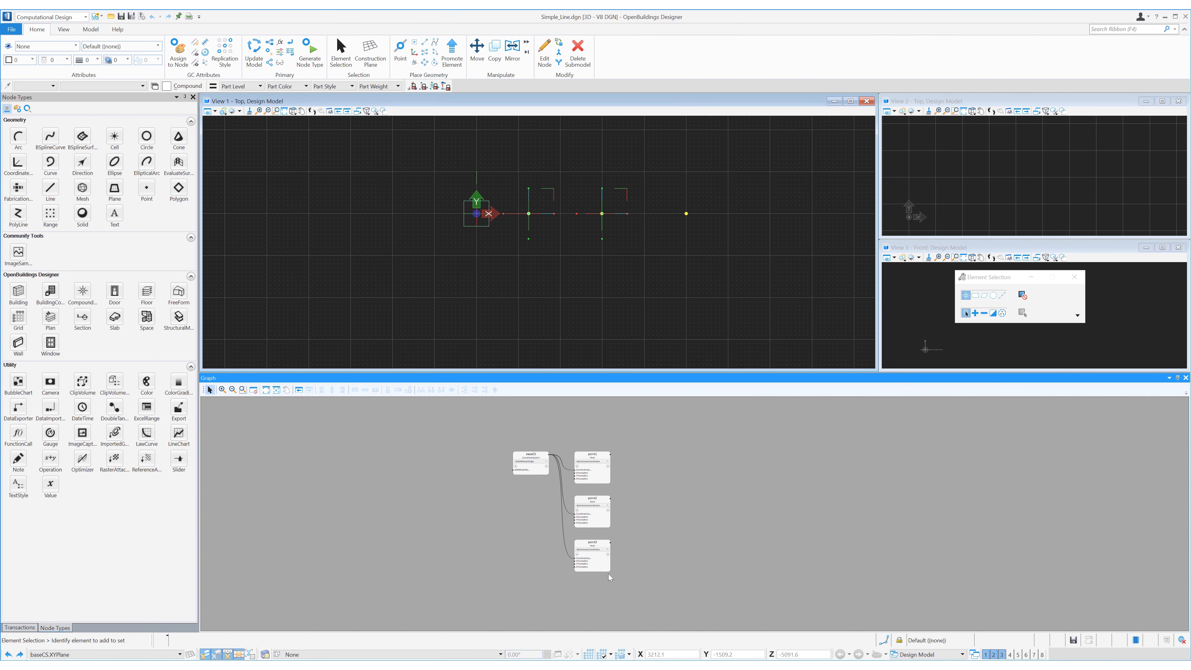
# Add a slider node named X1 to the graph with a minimum of -5000 and a maximum of 5000
pyautogui.moveTo(178, 456); pyautogui.dragTo(498, 498)
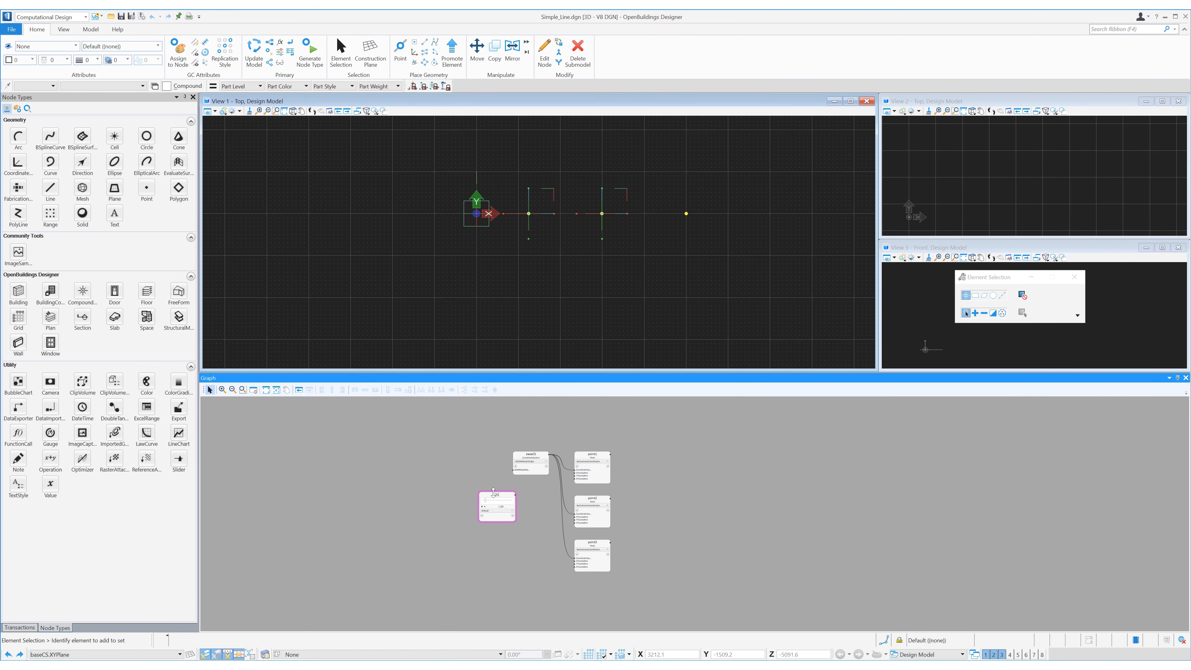
pyautogui.doubleClick(498, 498)
pyautogui.click(722, 233)
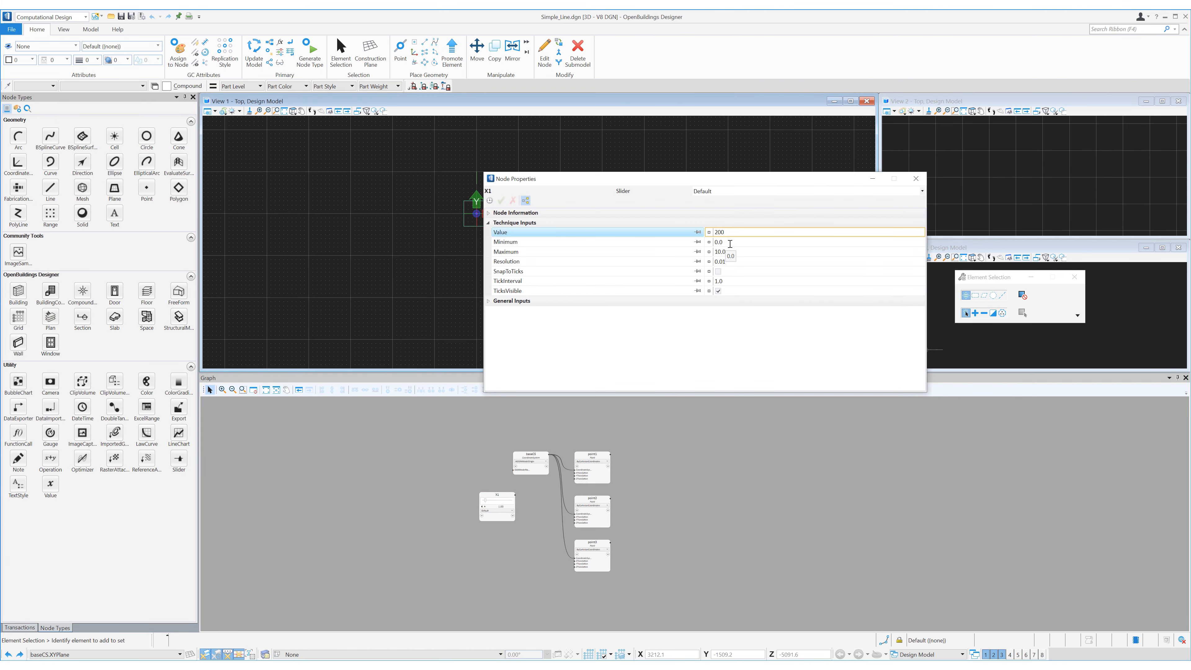
pyautogui.click(730, 244)
pyautogui.write('-5000')
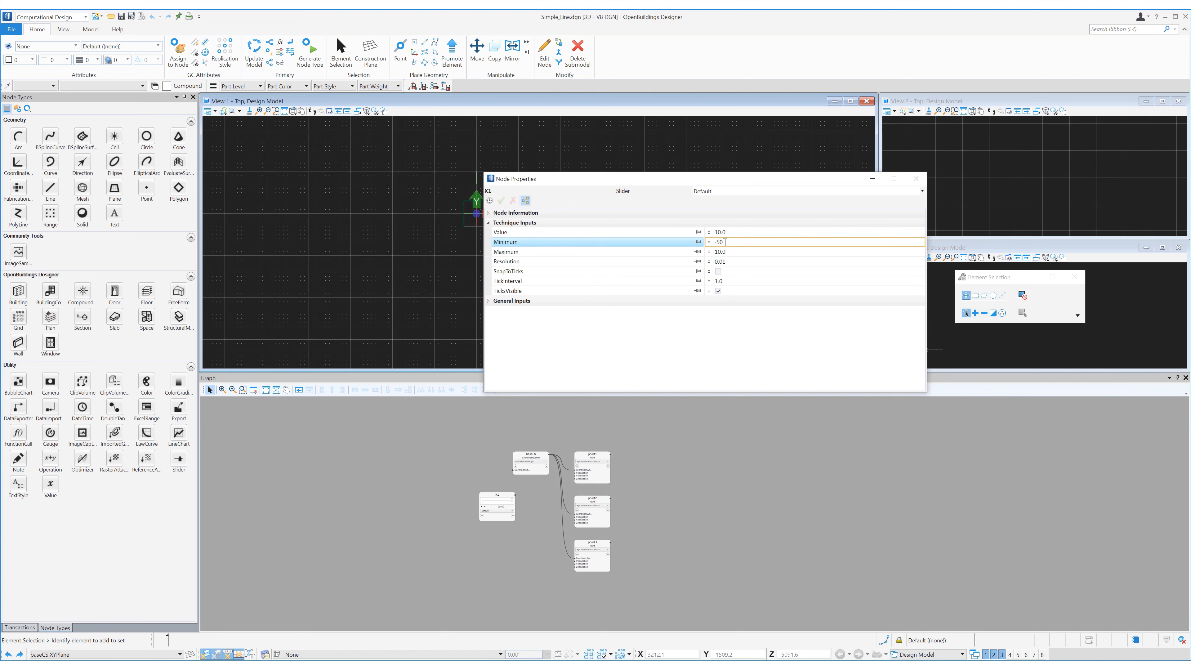
pyautogui.click(735, 254)
pyautogui.write('5000')
# Set the X1 slider's resolution to 250, value to 2000 and tick interval to 500
pyautogui.click(735, 261)
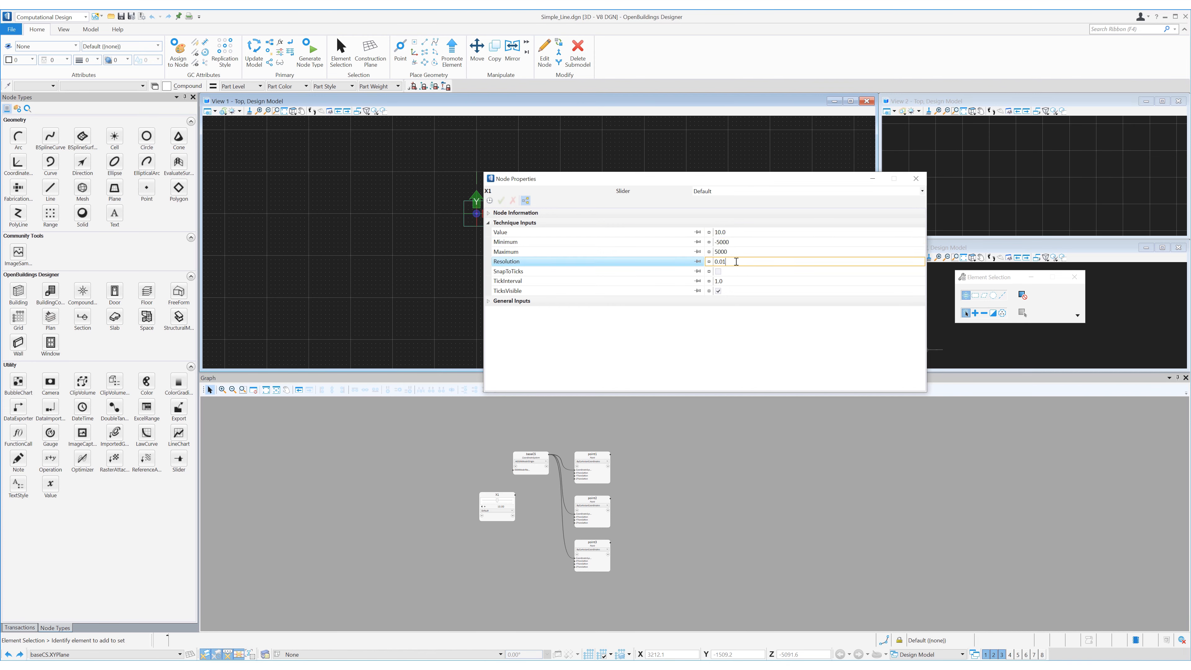
pyautogui.click(729, 231)
pyautogui.write('2000')
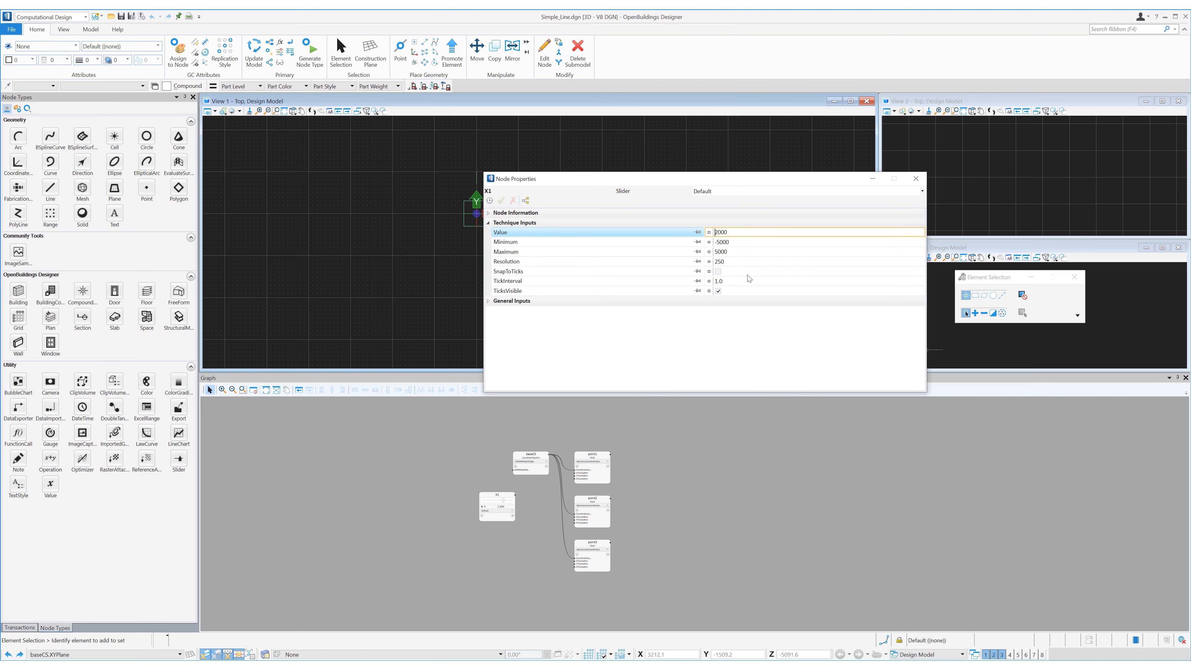
pyautogui.click(731, 281)
pyautogui.write('500')
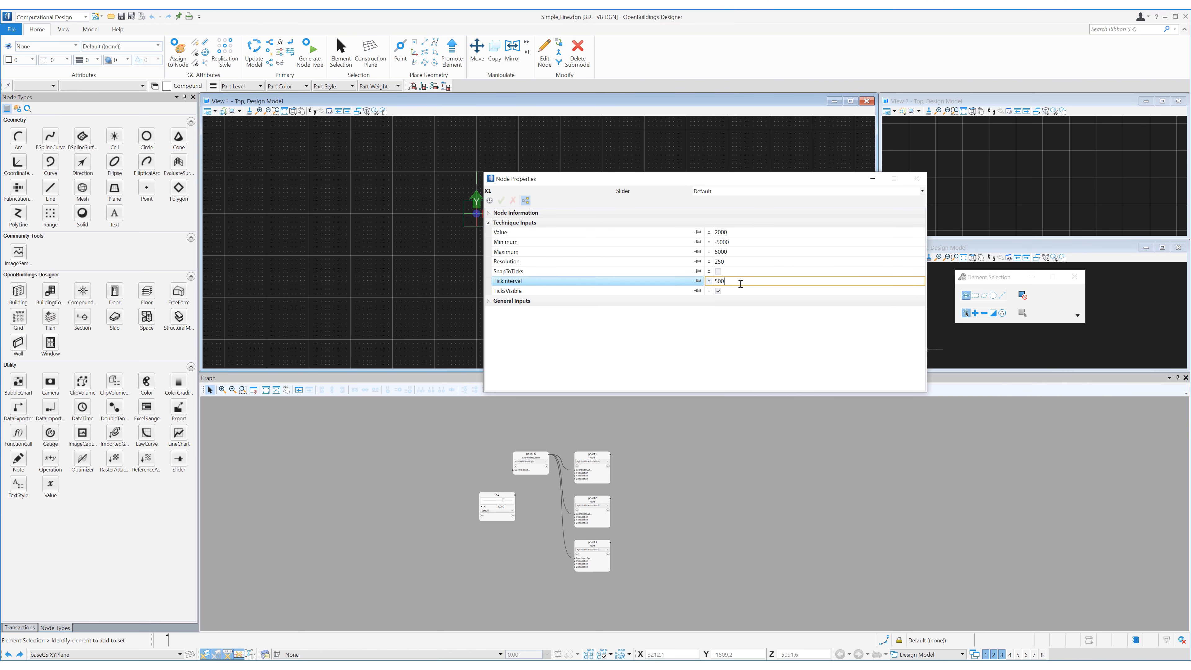
pyautogui.click(916, 178)
# Copy the X1 slider and paste three copies in a column beneath it in the graph
pyautogui.rightClick(497, 510)
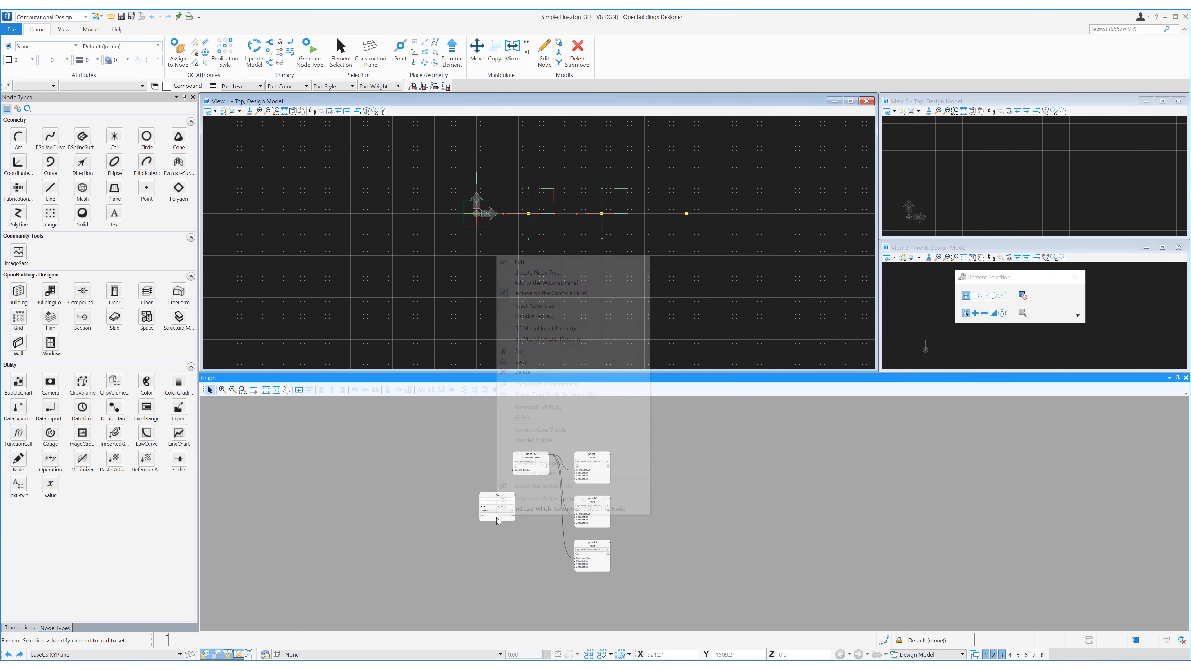
pyautogui.click(528, 364)
pyautogui.rightClick(491, 539)
pyautogui.click(505, 545)
pyautogui.moveTo(505, 545); pyautogui.dragTo(495, 572)
pyautogui.rightClick(490, 539)
pyautogui.click(505, 546)
pyautogui.rightClick(493, 604)
pyautogui.click(506, 612)
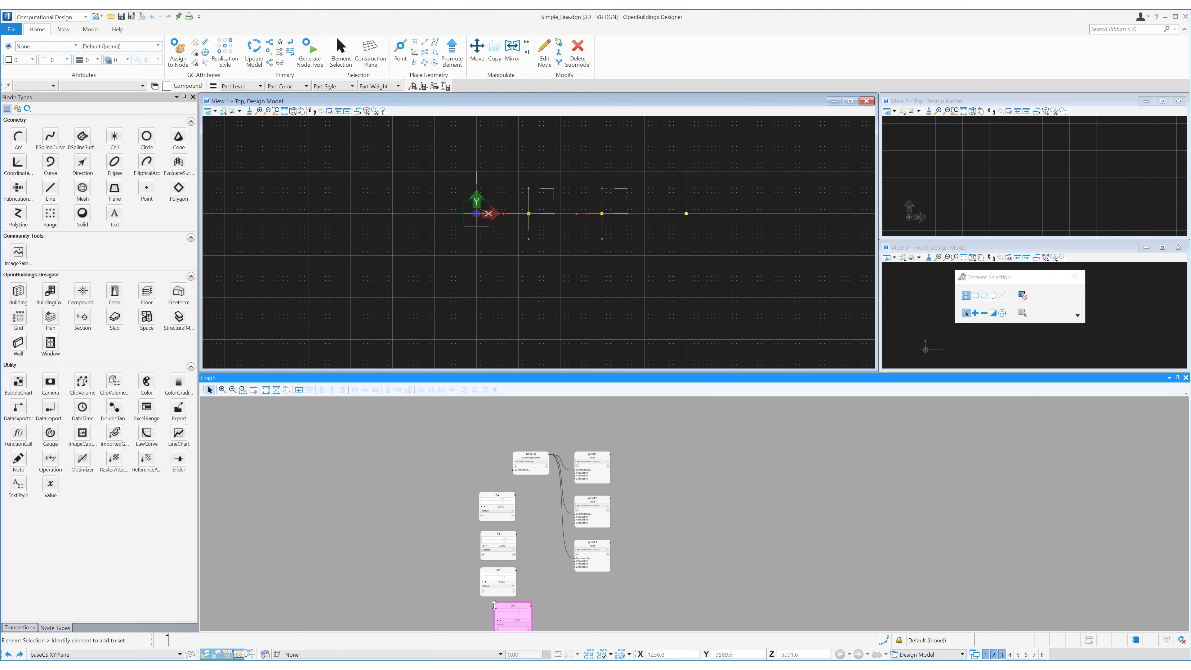
pyautogui.moveTo(493, 609); pyautogui.dragTo(489, 610)
# Set the slider copy directly below X1 to a value of 500 and a minimum of -1000
pyautogui.doubleClick(499, 545)
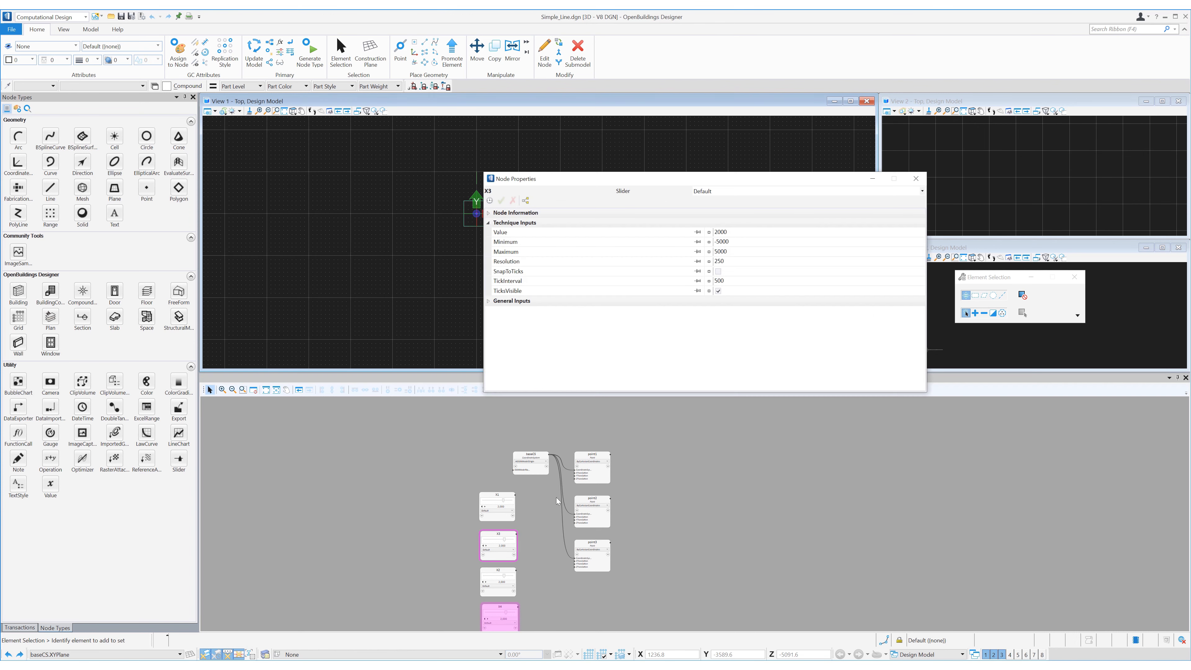
pyautogui.click(730, 233)
pyautogui.write('500')
pyautogui.click(737, 241)
pyautogui.write('-100')
pyautogui.click(720, 252)
pyautogui.click(731, 242)
pyautogui.write('0')
pyautogui.click(915, 178)
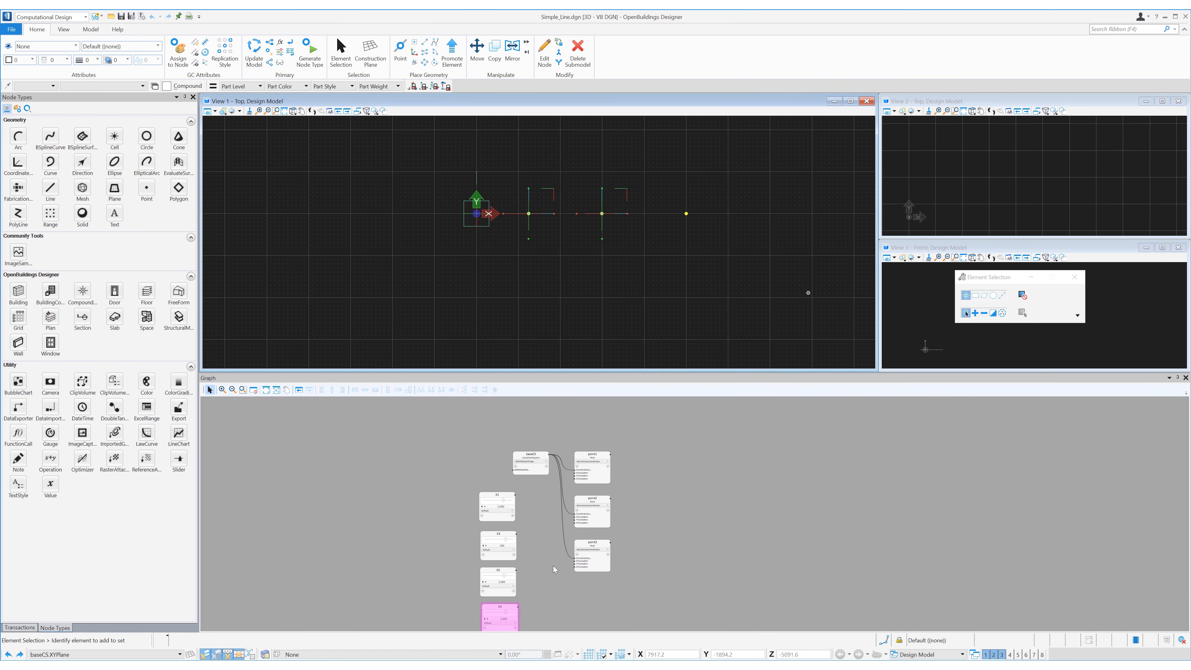
# Rename the slider directly below X1 as Y1
pyautogui.doubleClick(498, 545)
pyautogui.click(915, 178)
pyautogui.click(499, 537)
pyautogui.write('Y1')
pyautogui.press('Return')
# Set the lowest slider's value to 500, minimum to -1000, maximum to 1000 and resolution to 100
pyautogui.doubleClick(500, 613)
pyautogui.click(732, 232)
pyautogui.write('500')
pyautogui.click(733, 243)
pyautogui.write('-1000')
pyautogui.click(735, 252)
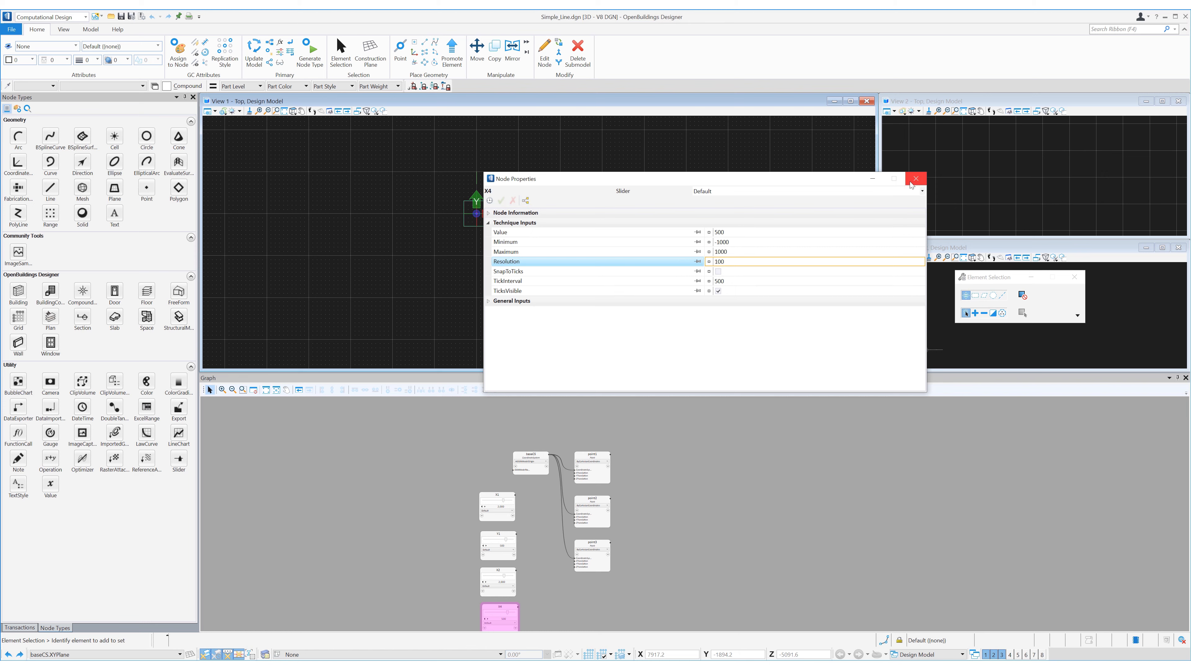
pyautogui.click(916, 178)
pyautogui.click(501, 611)
# Connect the sliders to the X and Y translations of the first two points and adjust them to reposition both points
pyautogui.moveTo(518, 607); pyautogui.dragTo(575, 520)
pyautogui.moveTo(516, 569); pyautogui.dragTo(574, 474)
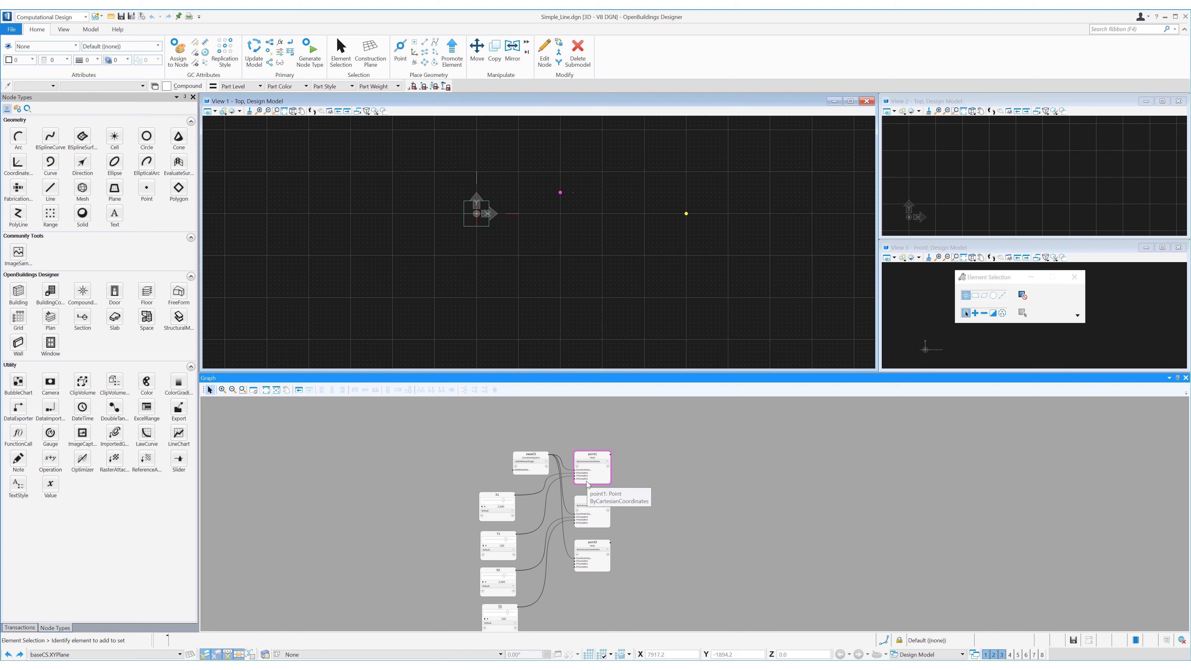
pyautogui.moveTo(603, 526)
pyautogui.moveTo(505, 539); pyautogui.dragTo(494, 613)
pyautogui.moveTo(697, 483); pyautogui.dragTo(666, 462, button='middle')
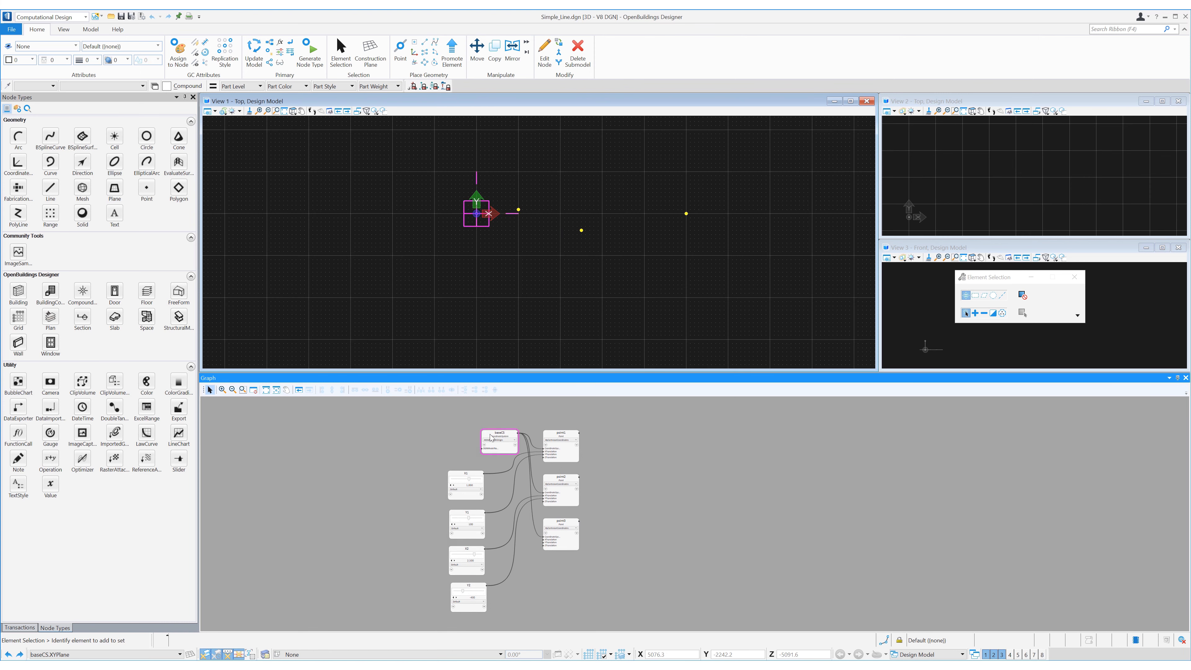
# Add a curve node built from a point set, using the PolyLine option
pyautogui.click(50, 162)
pyautogui.click(649, 480)
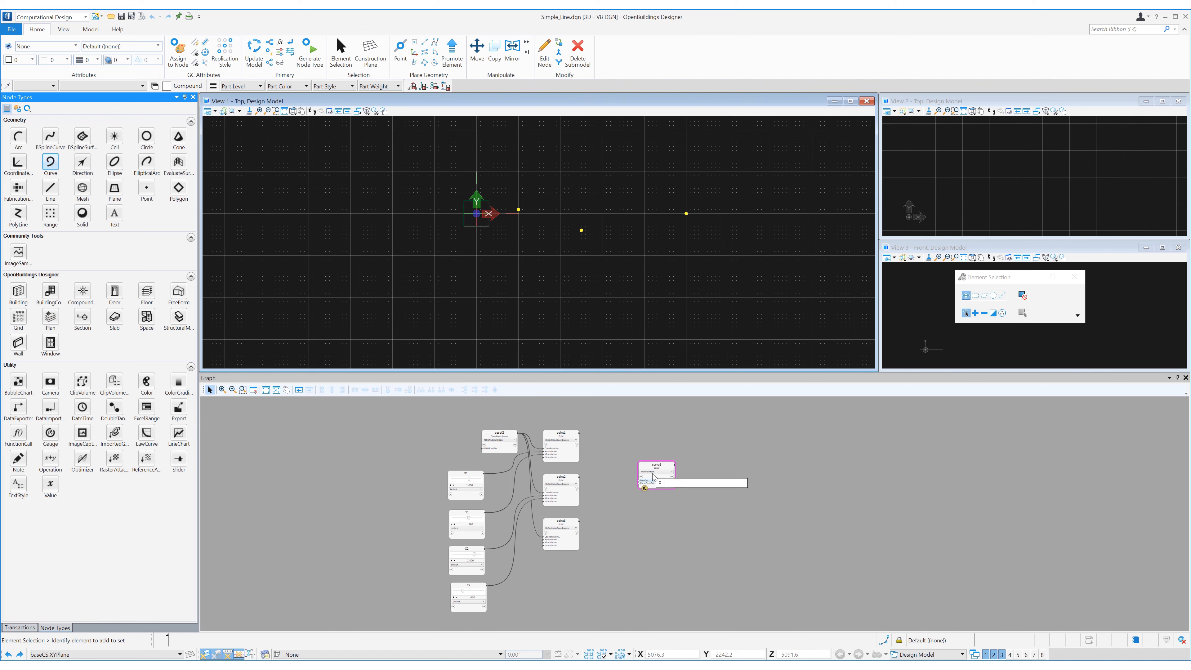
pyautogui.click(652, 483)
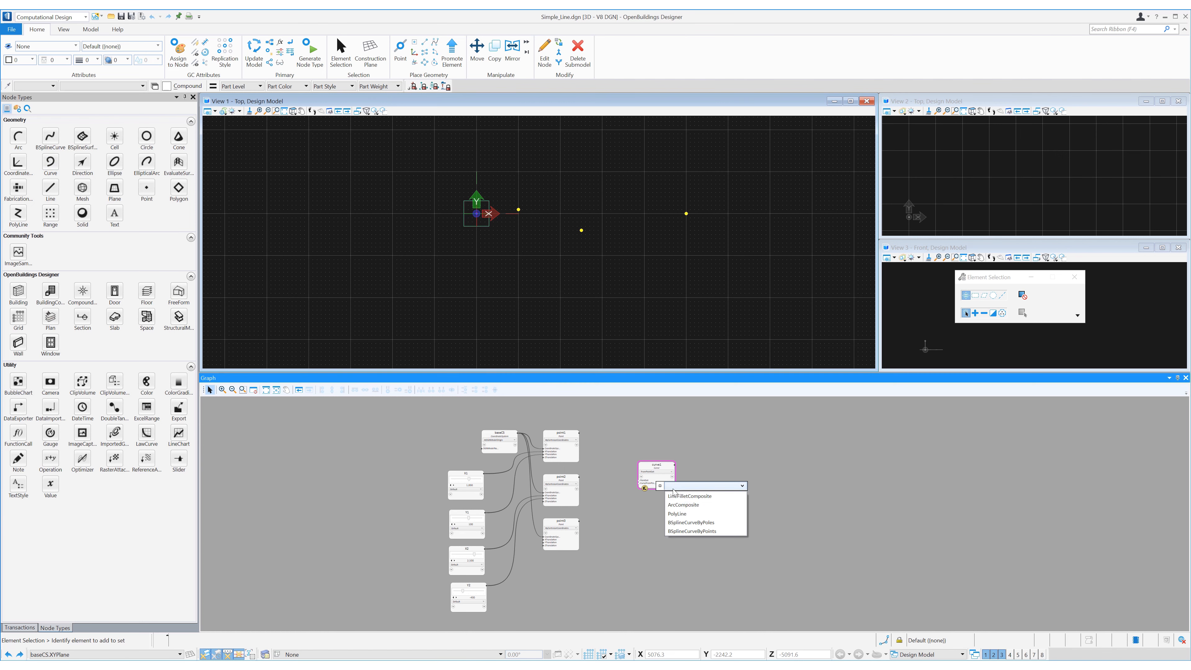
pyautogui.click(683, 514)
# Define the curve's PointSet as {point3, point2, point1, baseCS}
pyautogui.moveTo(647, 480)
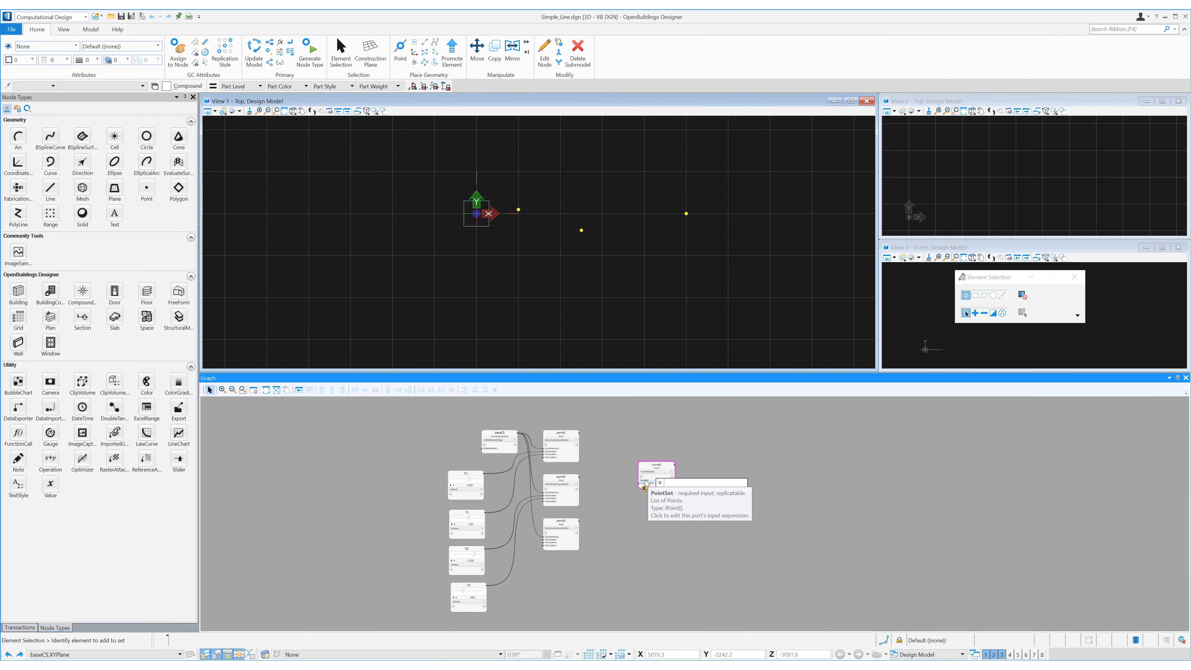
pyautogui.moveTo(527, 462); pyautogui.dragTo(508, 438)
pyautogui.press('Return')
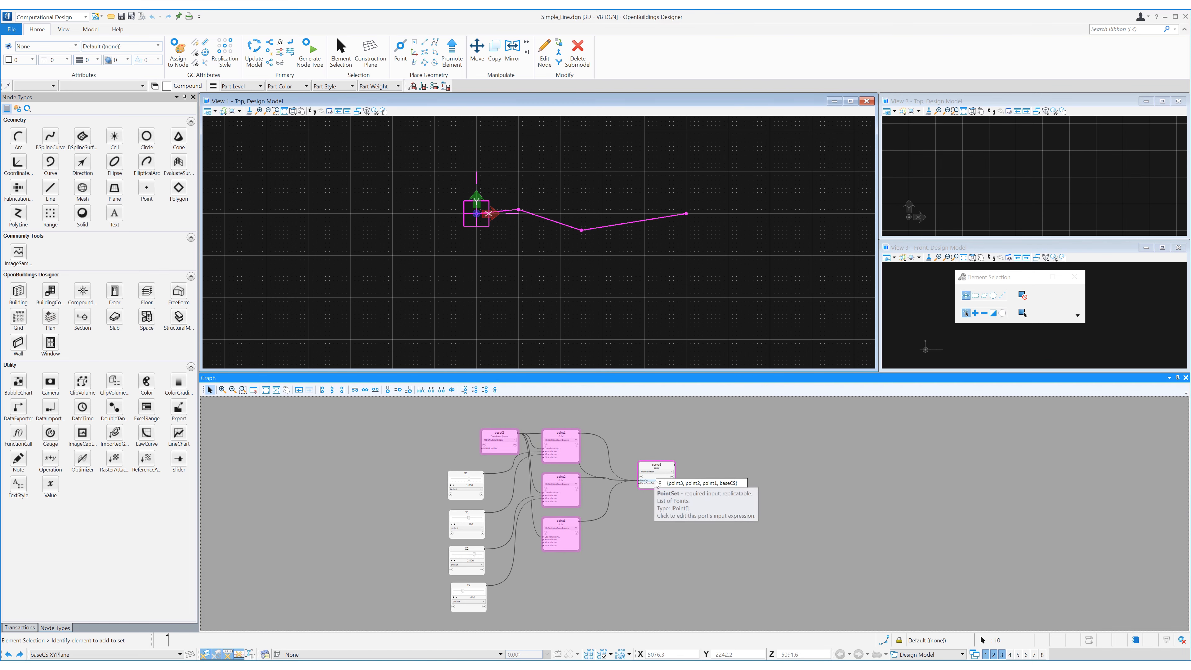
# Highlight the polyline in the top view and adjust the Y1 slider to move the first point upward
pyautogui.click(639, 221)
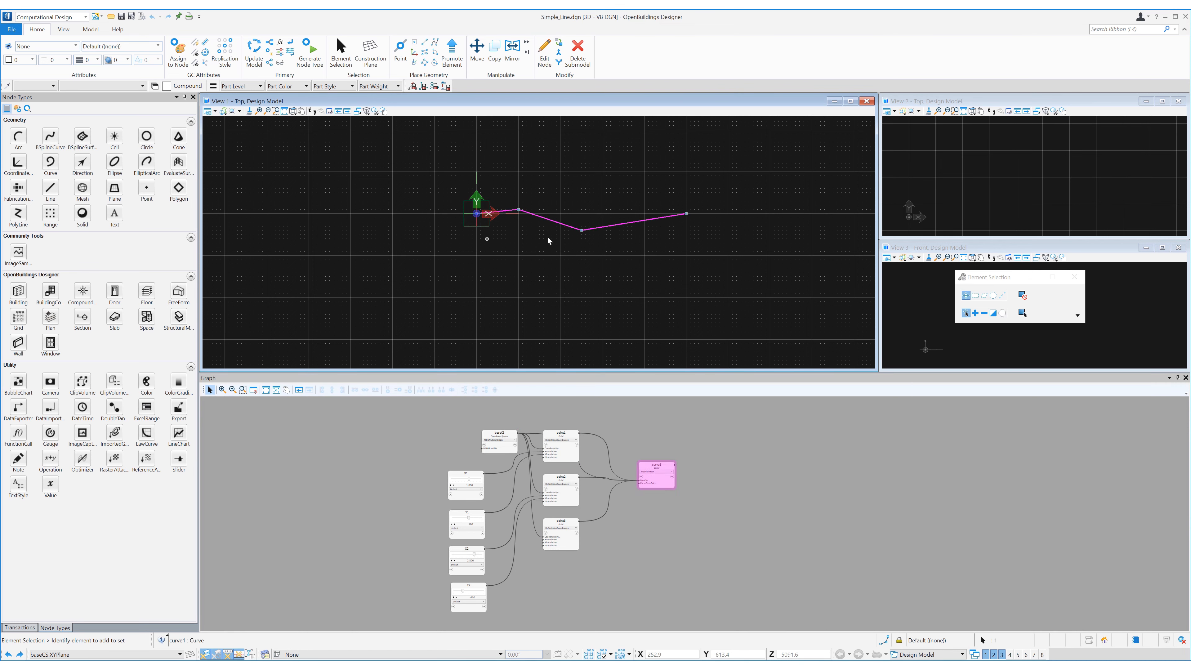
pyautogui.click(717, 475)
pyautogui.moveTo(468, 517)
pyautogui.mouseDown()
pyautogui.moveTo(457, 518)
pyautogui.moveTo(471, 518)
pyautogui.mouseUp()
pyautogui.moveTo(753, 478); pyautogui.dragTo(700, 464, button='middle')
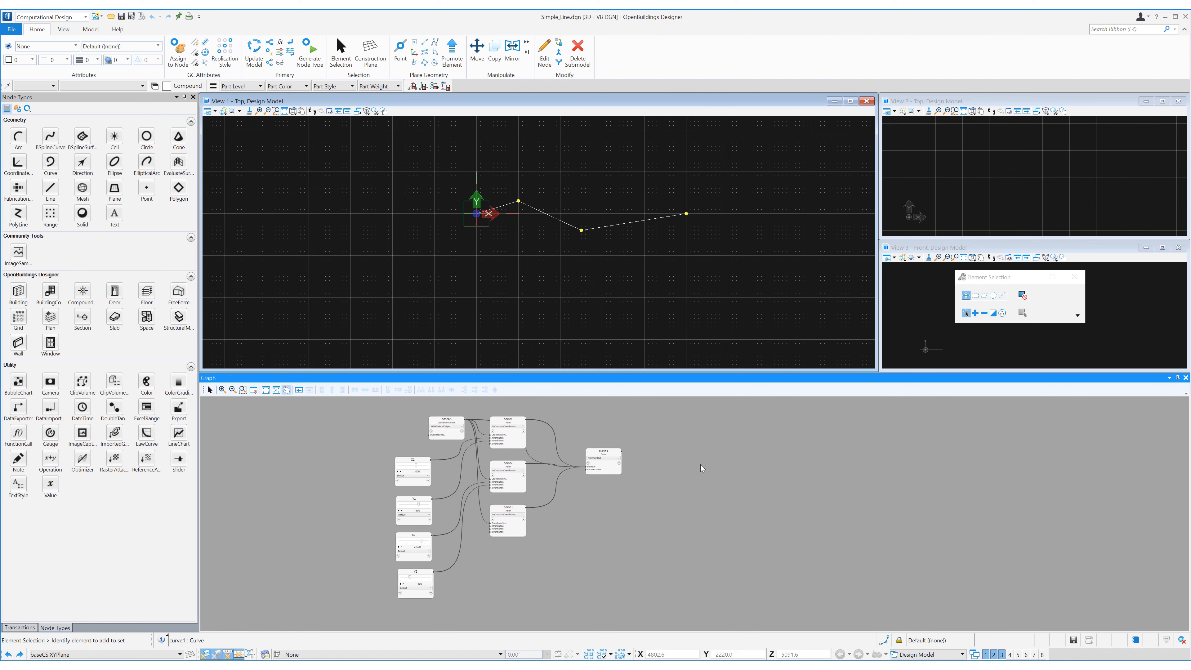
# Turn off the visibility of the base coordinate system and the third point
pyautogui.rightClick(450, 433)
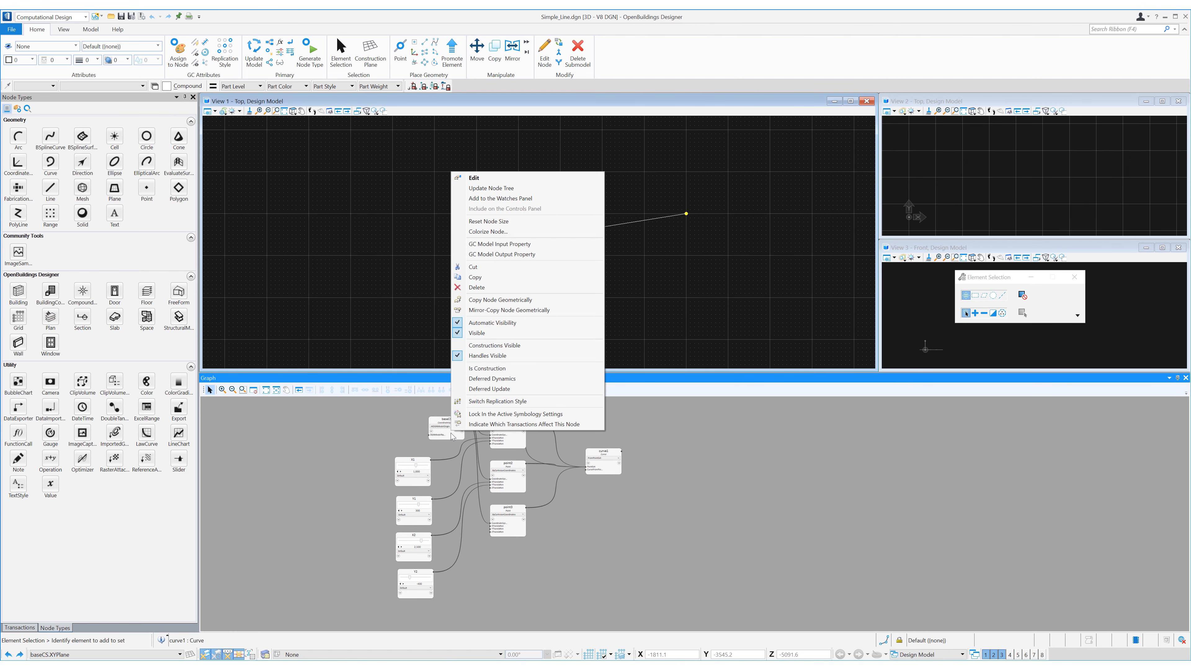
pyautogui.click(481, 333)
pyautogui.rightClick(521, 532)
pyautogui.click(551, 428)
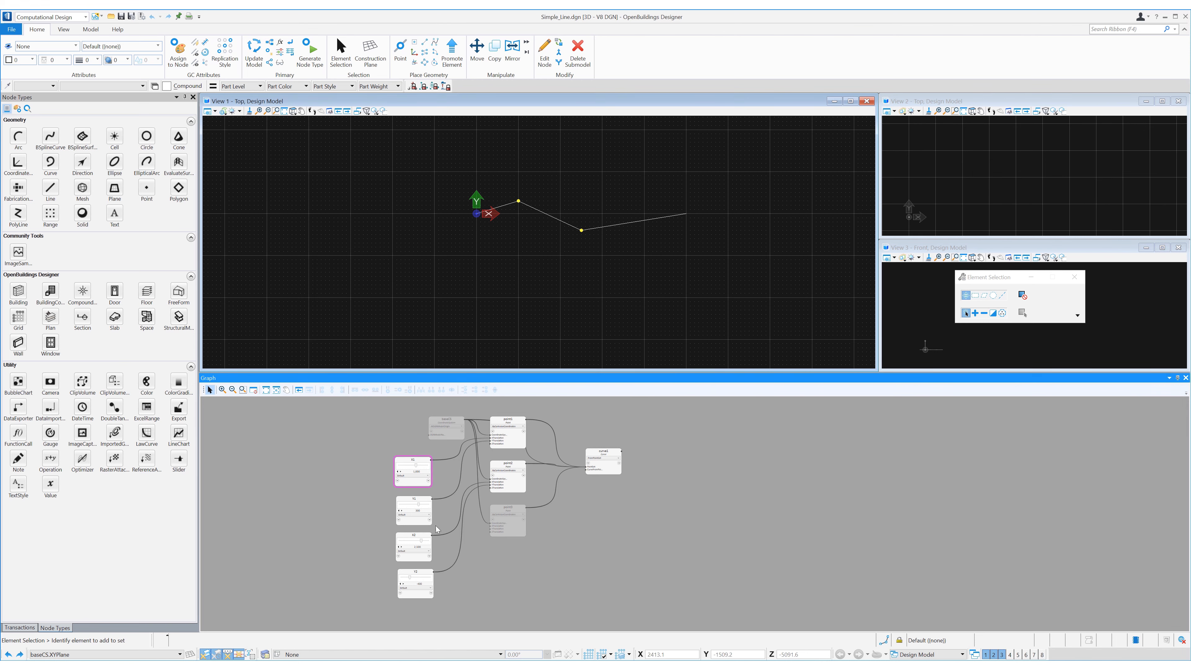
# Add a value node fed by the curve's length, with the expression curve1.Length
pyautogui.moveTo(581, 540); pyautogui.dragTo(590, 531, button='middle')
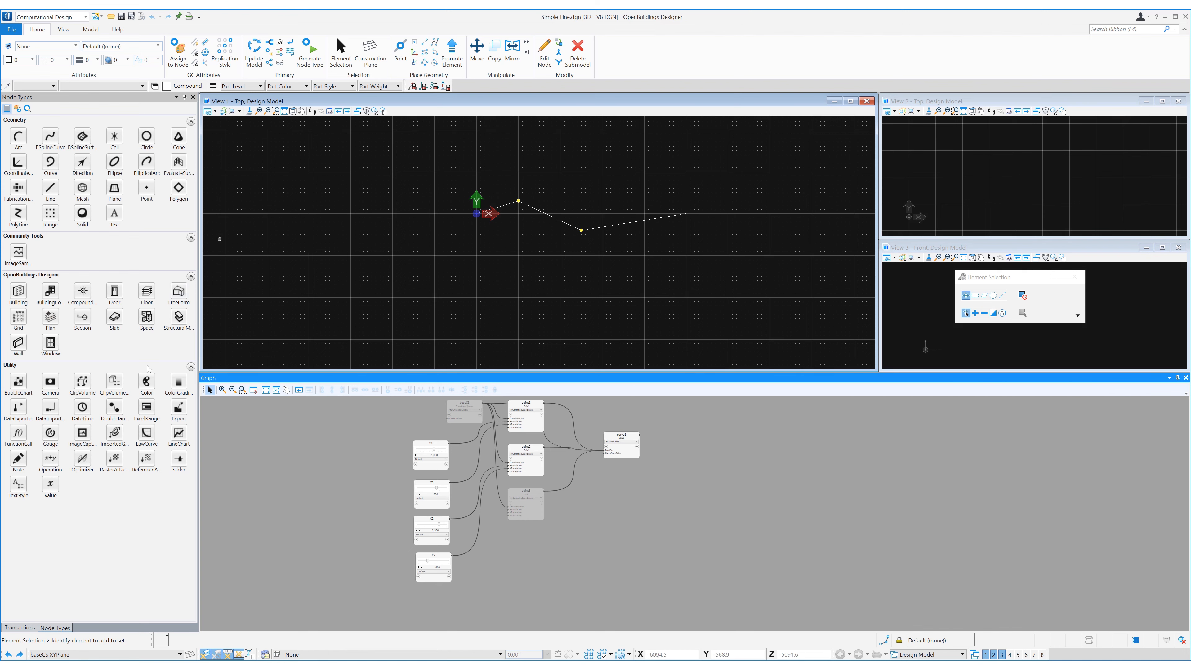
pyautogui.click(51, 483)
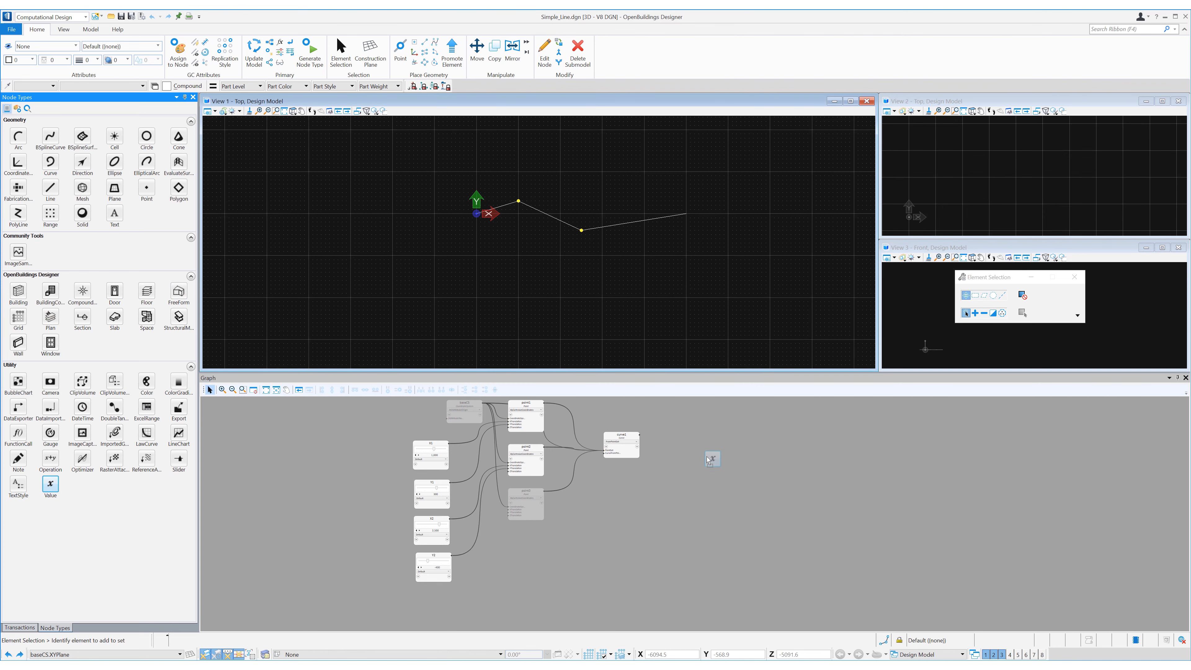
pyautogui.click(689, 451)
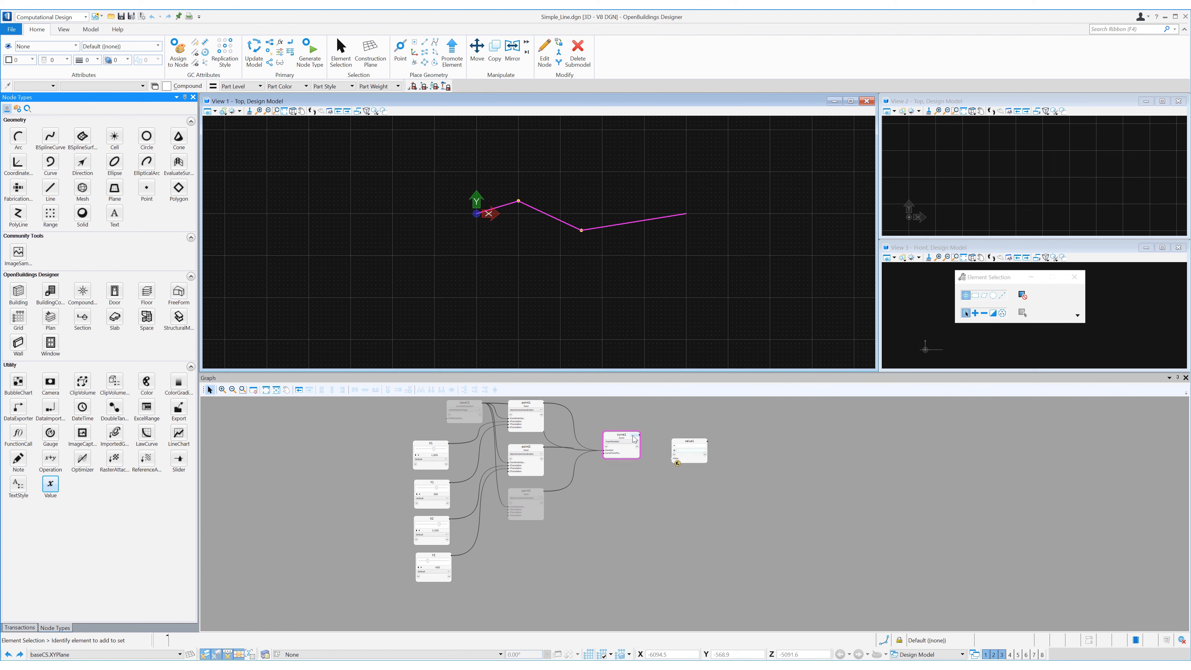
pyautogui.moveTo(639, 435); pyautogui.dragTo(671, 458)
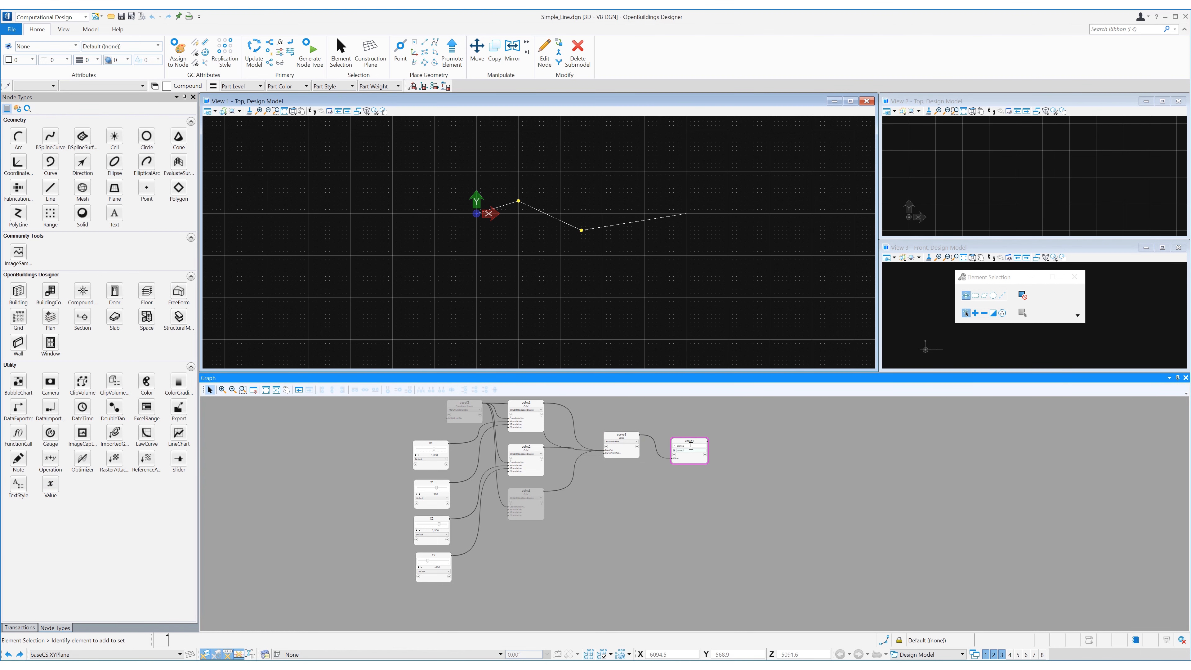
pyautogui.write('ength')
pyautogui.press('Return')
pyautogui.scroll(3, 675, 476)
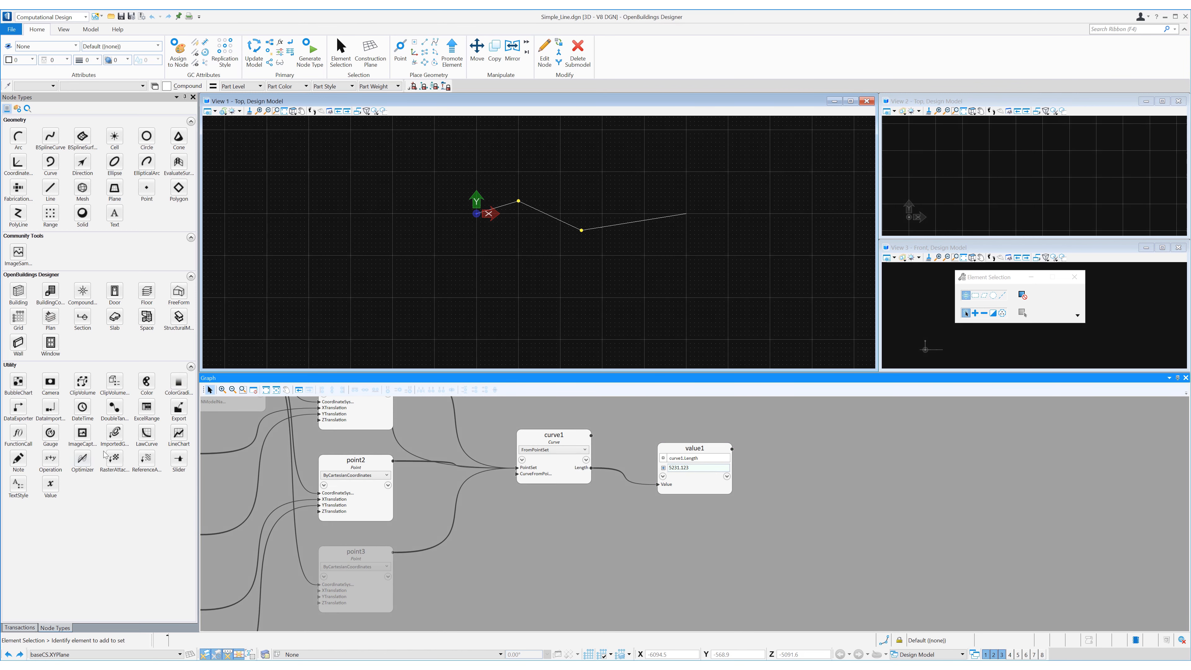
# Add an optimizer node beyond the value node and feed the four sliders into its Parameters input
pyautogui.click(83, 457)
pyautogui.click(859, 484)
pyautogui.moveTo(859, 479); pyautogui.dragTo(725, 514)
pyautogui.moveTo(600, 525); pyautogui.dragTo(724, 514, button='middle')
pyautogui.scroll(-2, 726, 513)
pyautogui.moveTo(725, 514); pyautogui.dragTo(906, 454)
pyautogui.scroll(-2, 746, 495)
pyautogui.moveTo(552, 598); pyautogui.dragTo(515, 462)
pyautogui.moveTo(539, 493); pyautogui.dragTo(834, 460)
# Connect value1 to the optimizer's minimization input and enter it as the list {value1}
pyautogui.scroll(5, 870, 468)
pyautogui.moveTo(706, 487); pyautogui.dragTo(709, 513, button='middle')
pyautogui.click(692, 452)
pyautogui.click(803, 513)
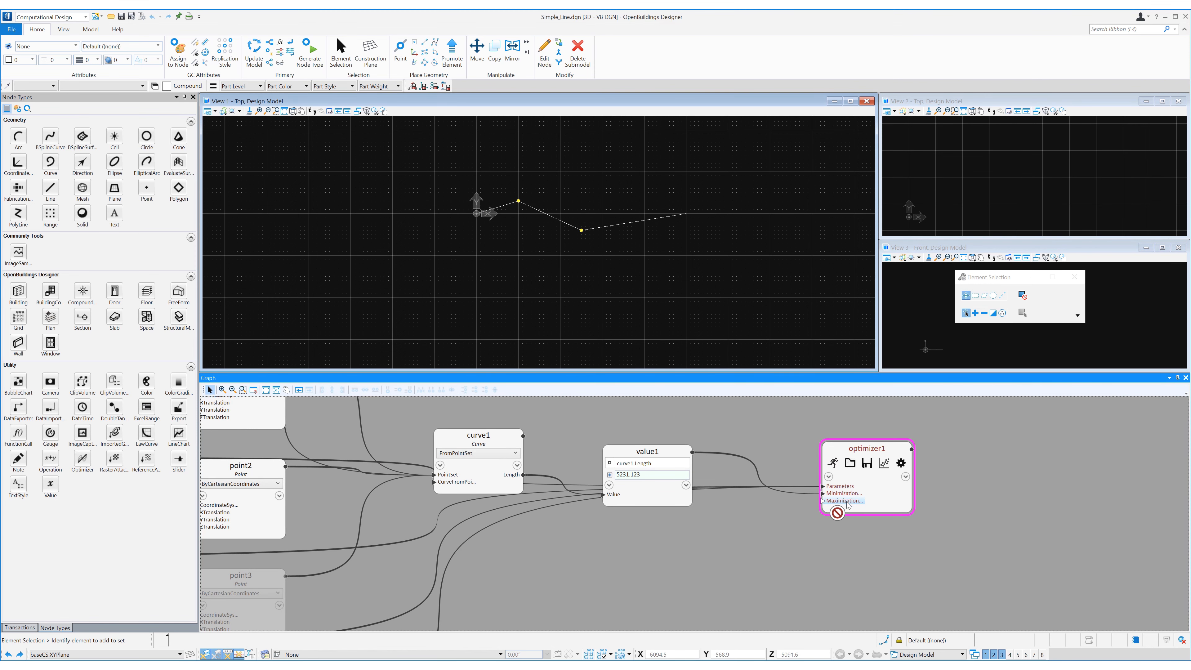
pyautogui.click(847, 506)
pyautogui.click(839, 542)
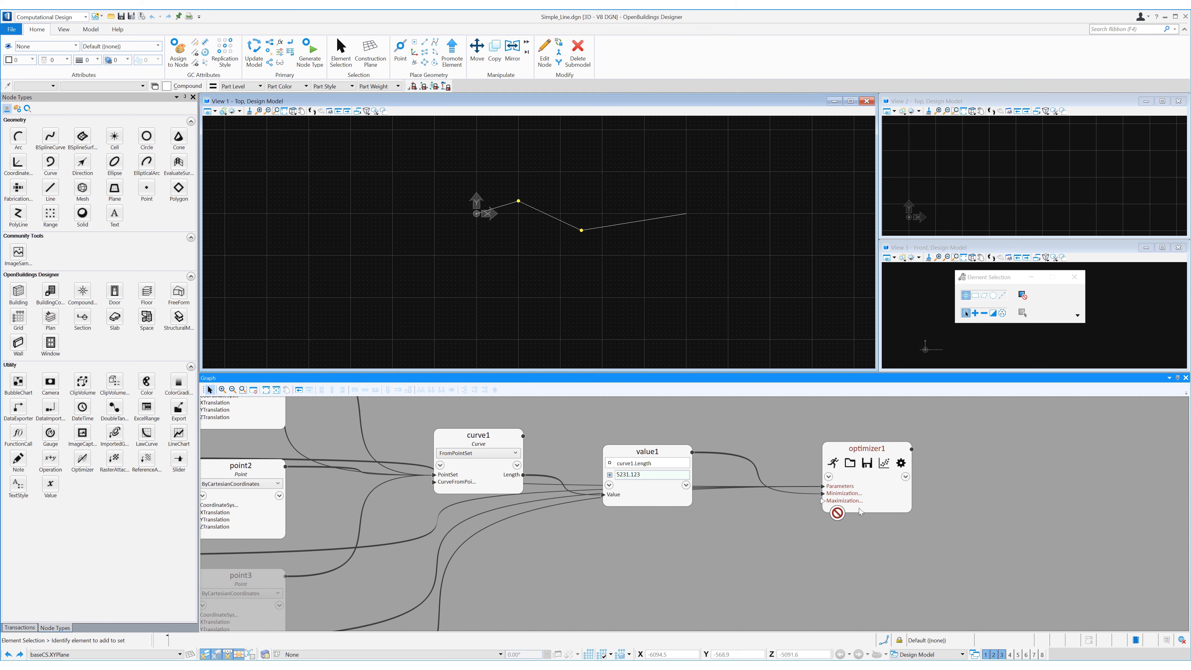
pyautogui.click(846, 493)
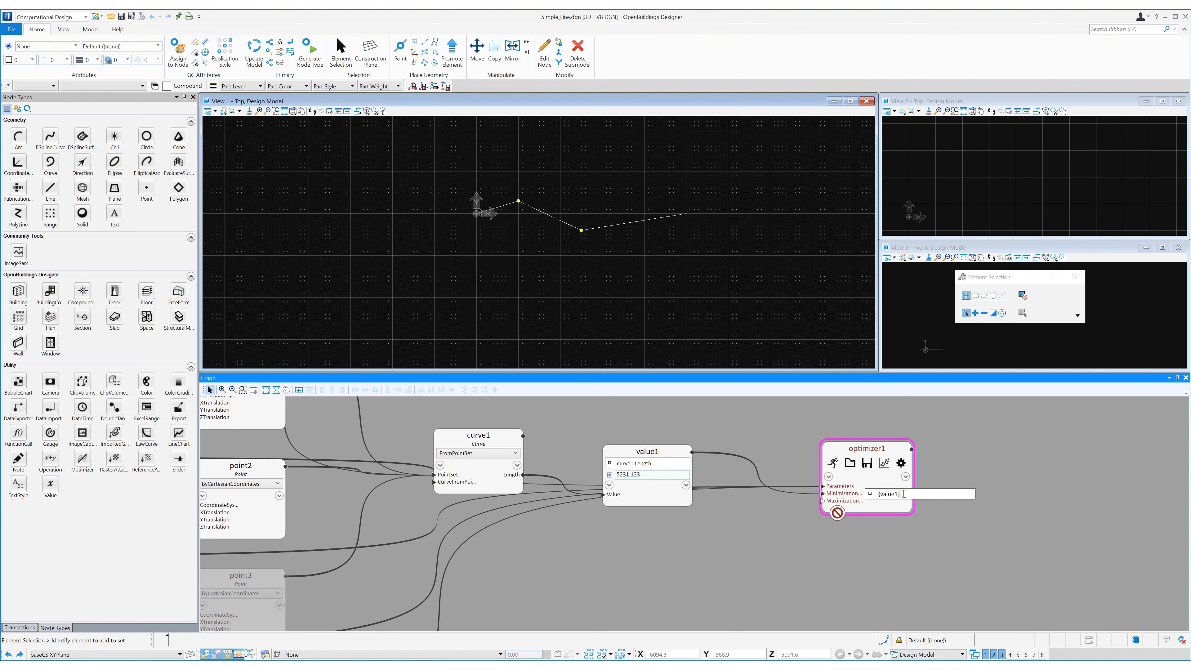
pyautogui.press('Return')
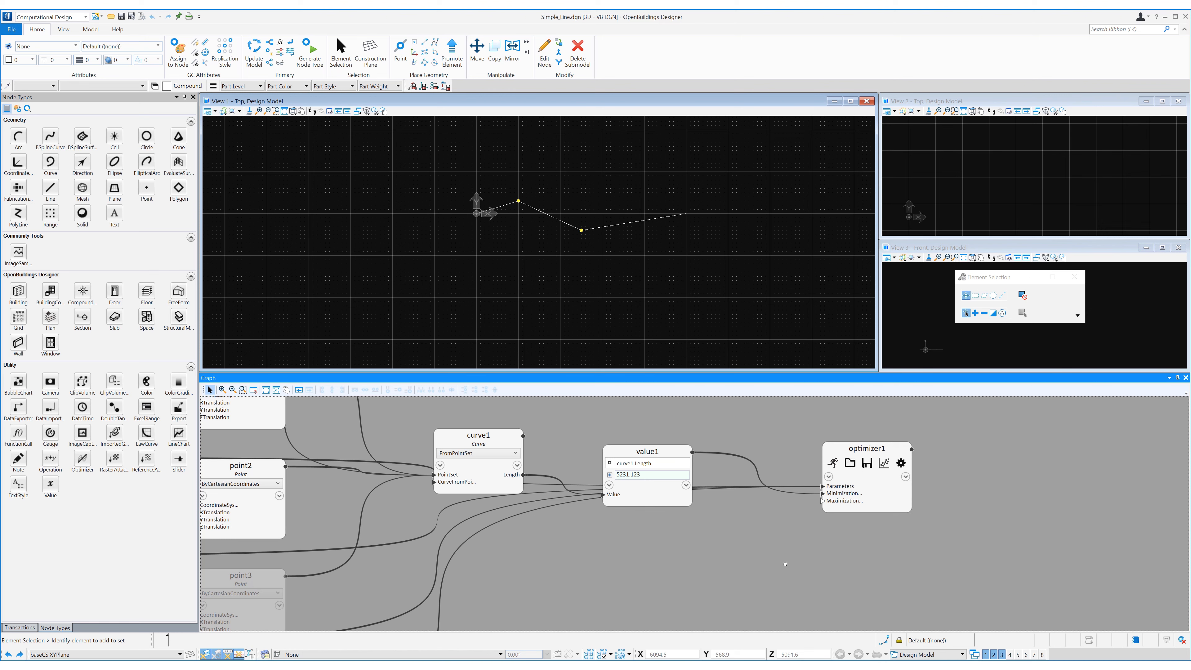
# Save the Simple_Line design file with the completed optimizer setup
pyautogui.moveTo(854, 559); pyautogui.dragTo(868, 558, button='middle')
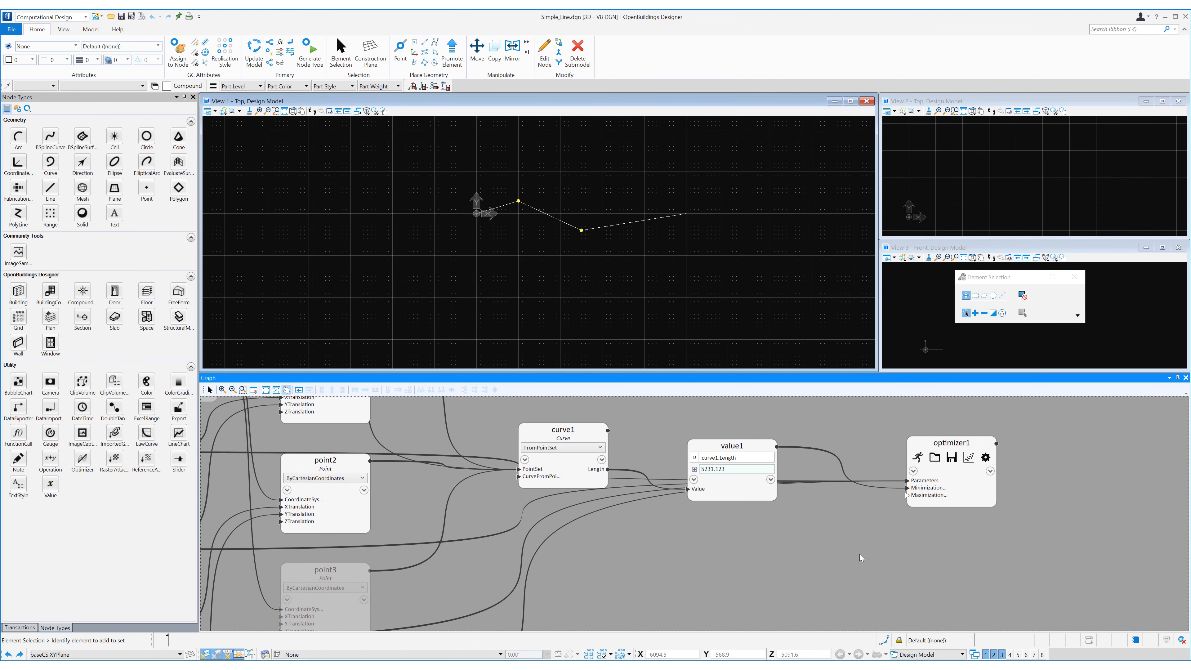
pyautogui.scroll(-2, 860, 552)
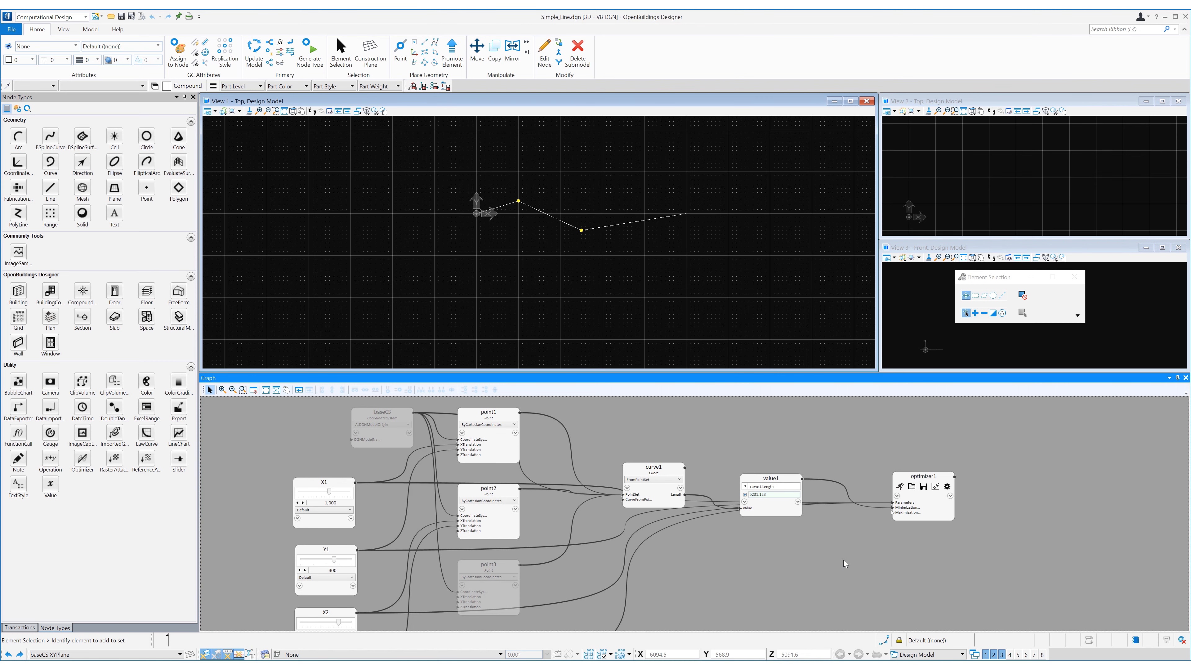
pyautogui.moveTo(846, 558); pyautogui.dragTo(847, 555, button='middle')
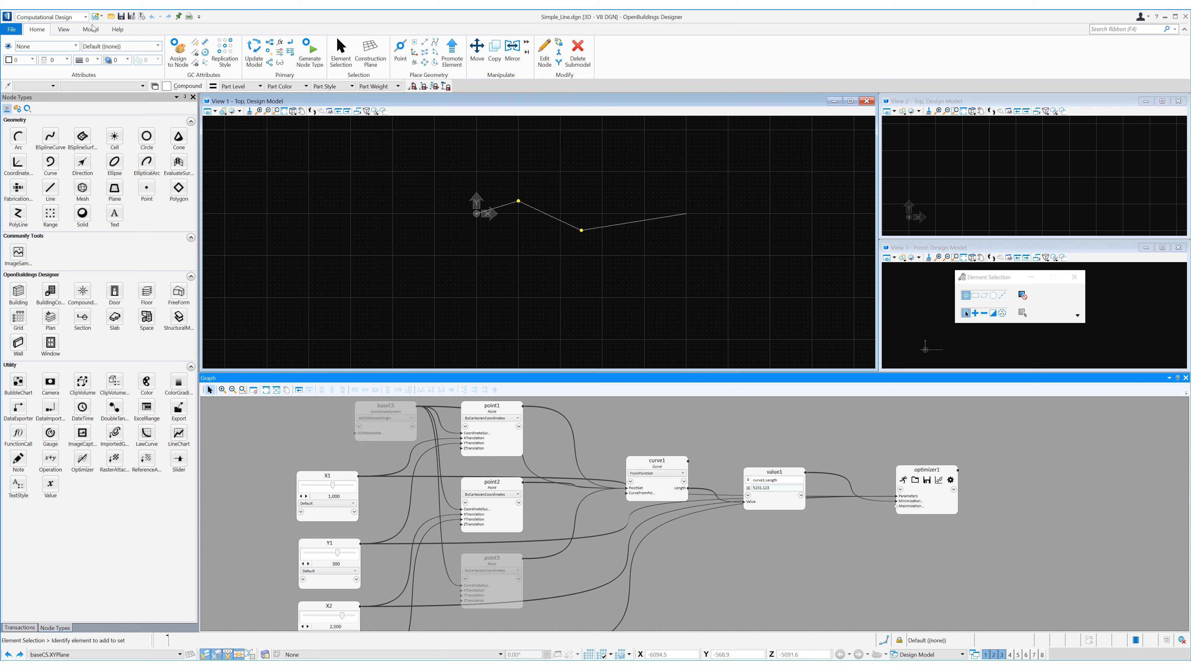
pyautogui.click(121, 17)
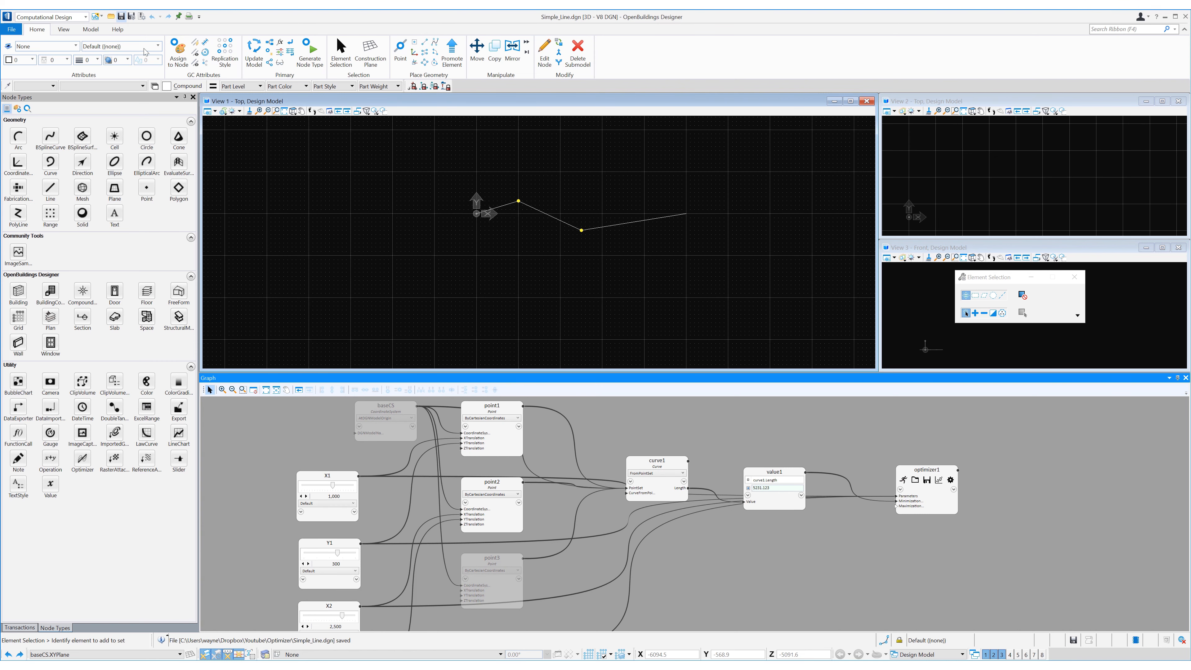
# Run the length optimizer through all its generations and close the progress window once it completes
pyautogui.click(922, 504)
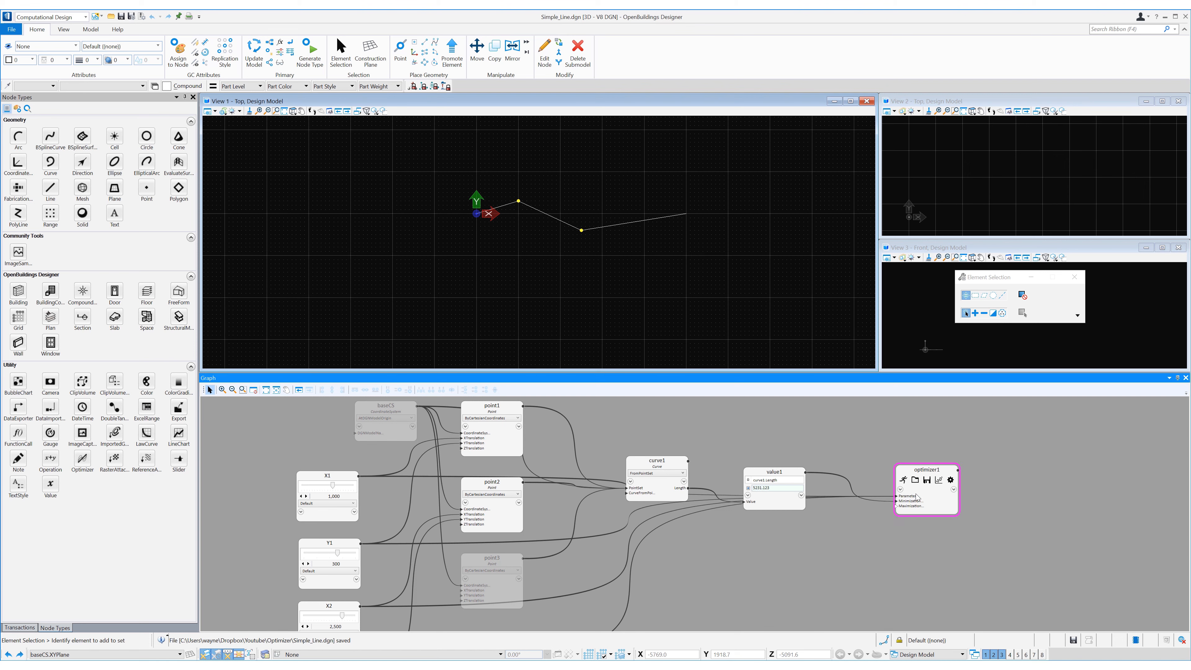
pyautogui.click(903, 479)
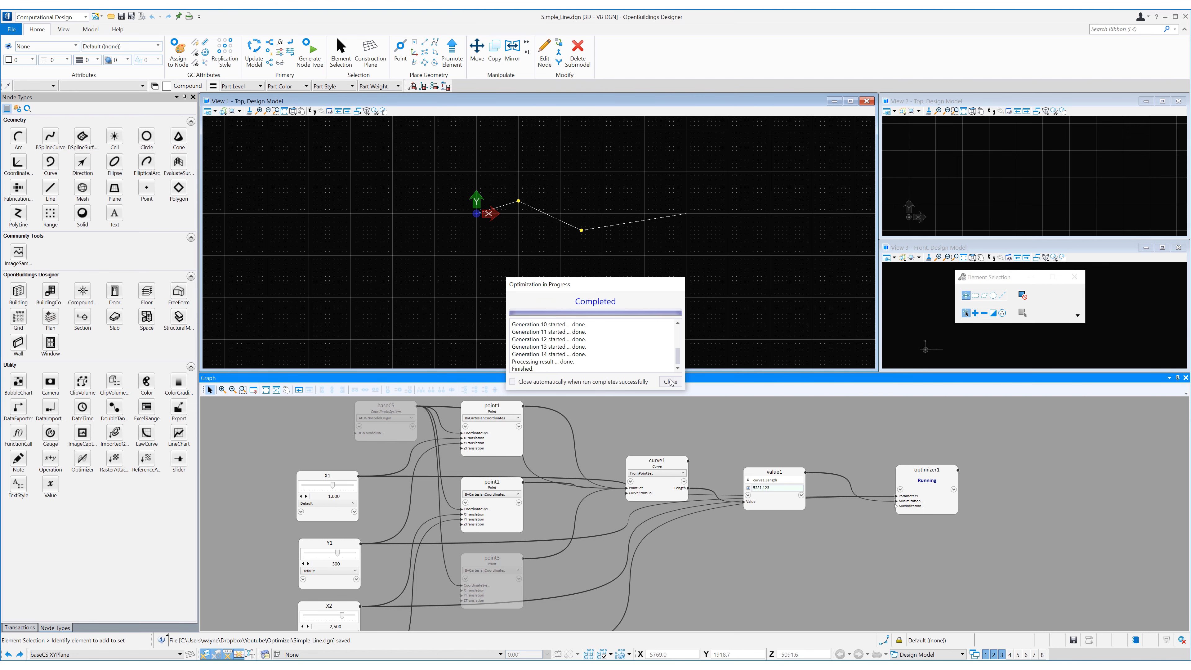
pyautogui.click(669, 381)
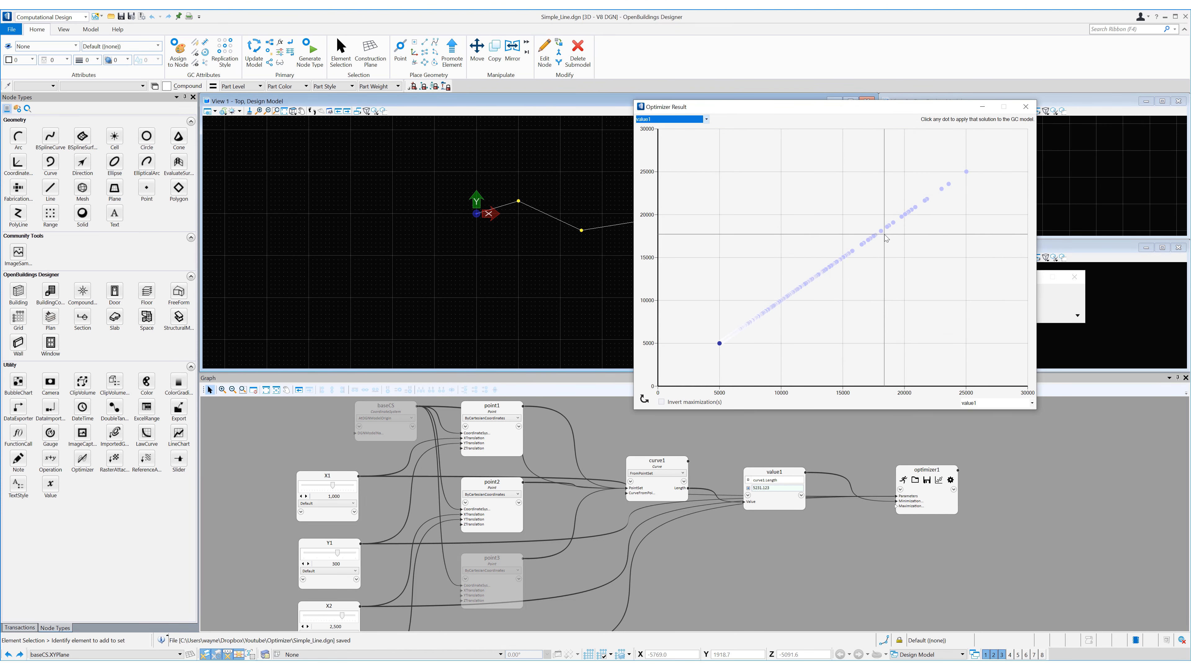
# Apply several solutions from the optimizer's result plot to the model, ending with the shortest one at about 5000
pyautogui.moveTo(821, 112); pyautogui.dragTo(810, 248)
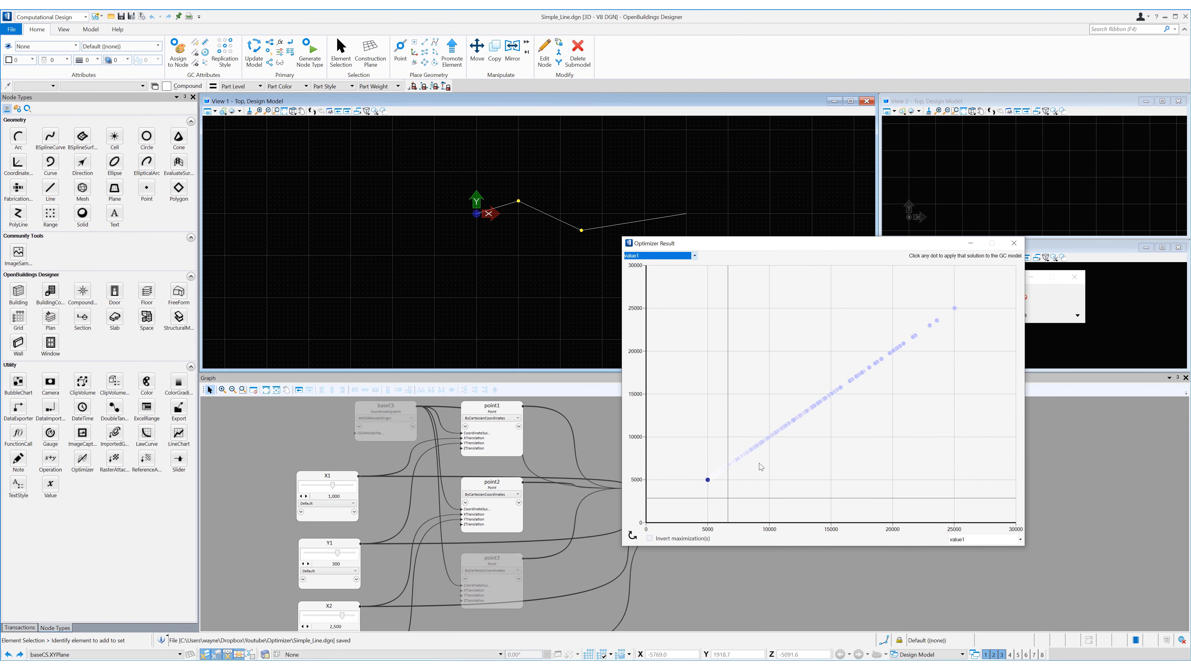
pyautogui.click(877, 366)
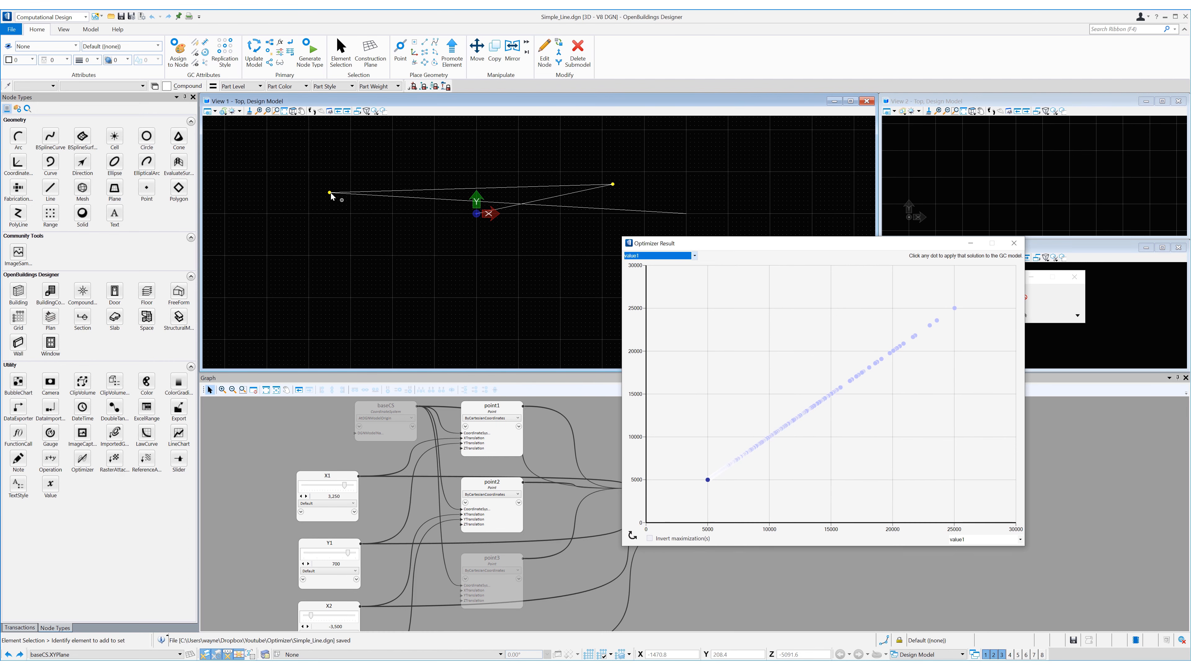
pyautogui.click(954, 309)
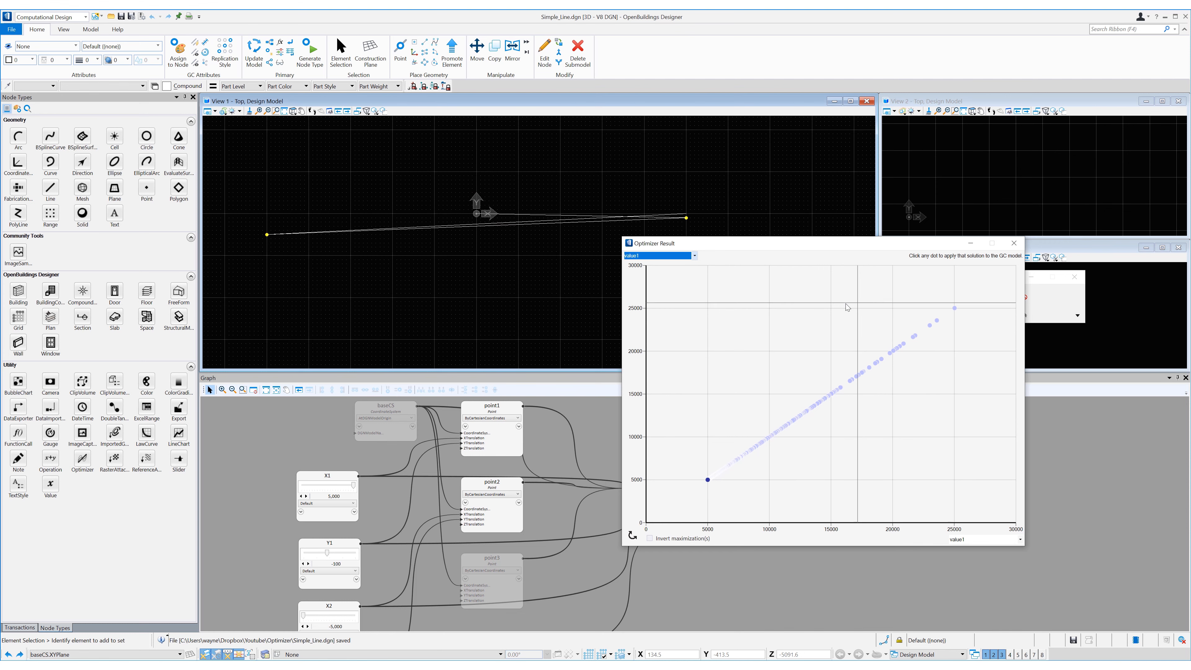
pyautogui.click(707, 480)
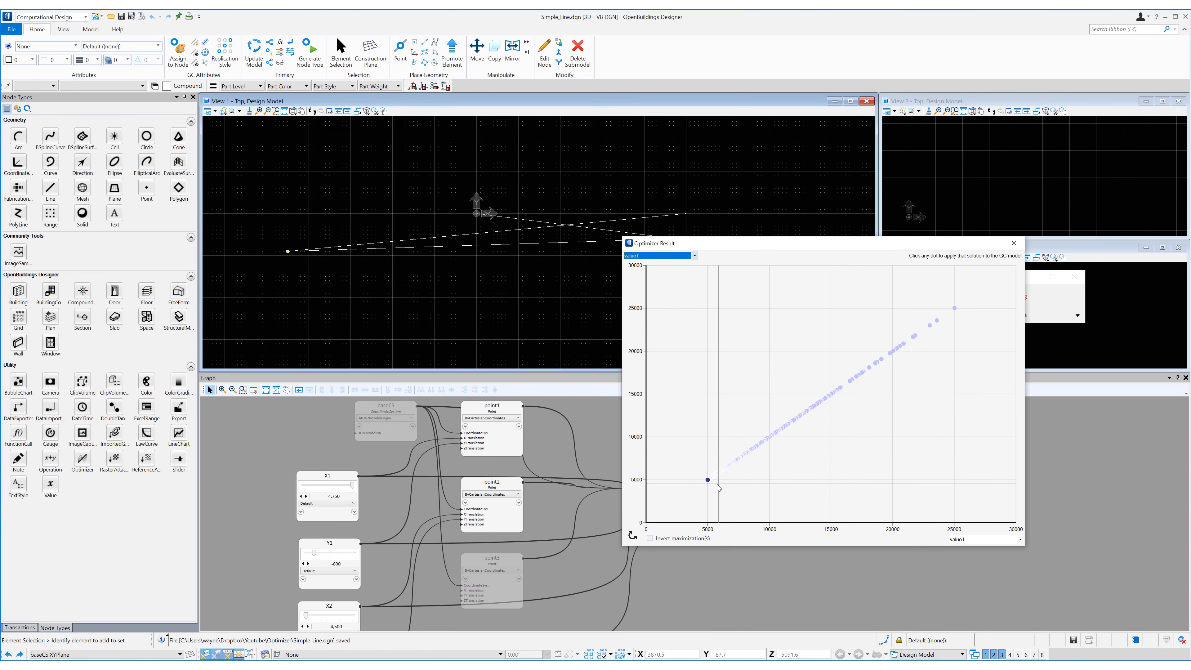
pyautogui.click(707, 479)
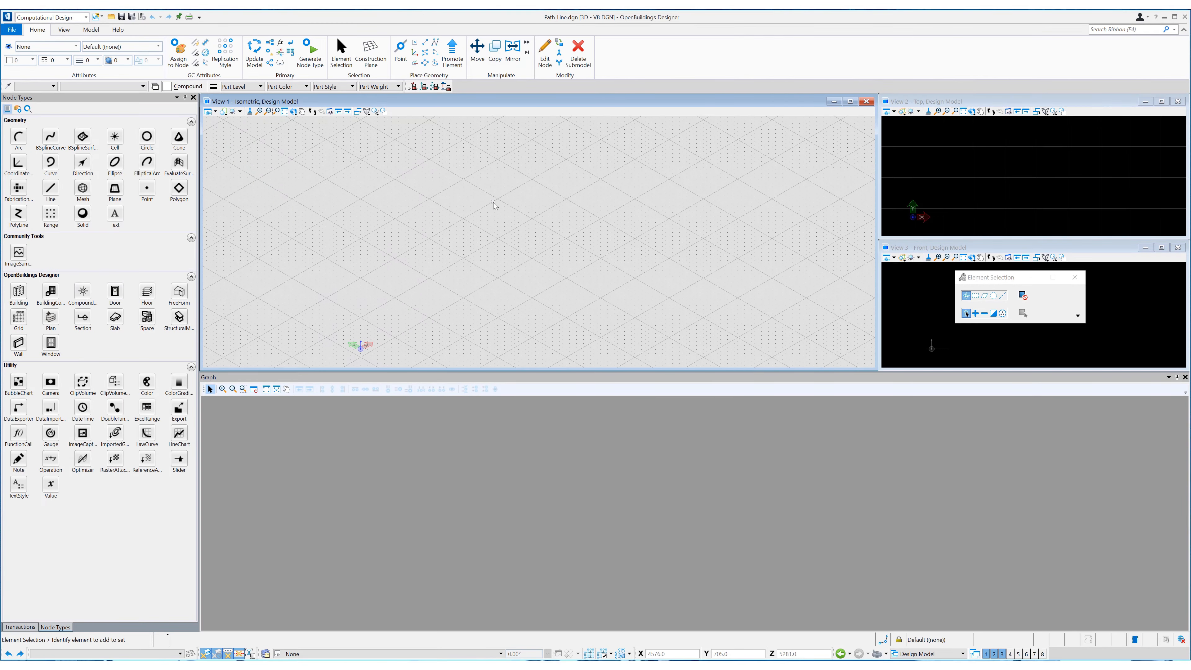
# Set View 1 of the empty Path_Line design to the Top orientation, leaving room beyond the origin
pyautogui.rightClick(544, 208)
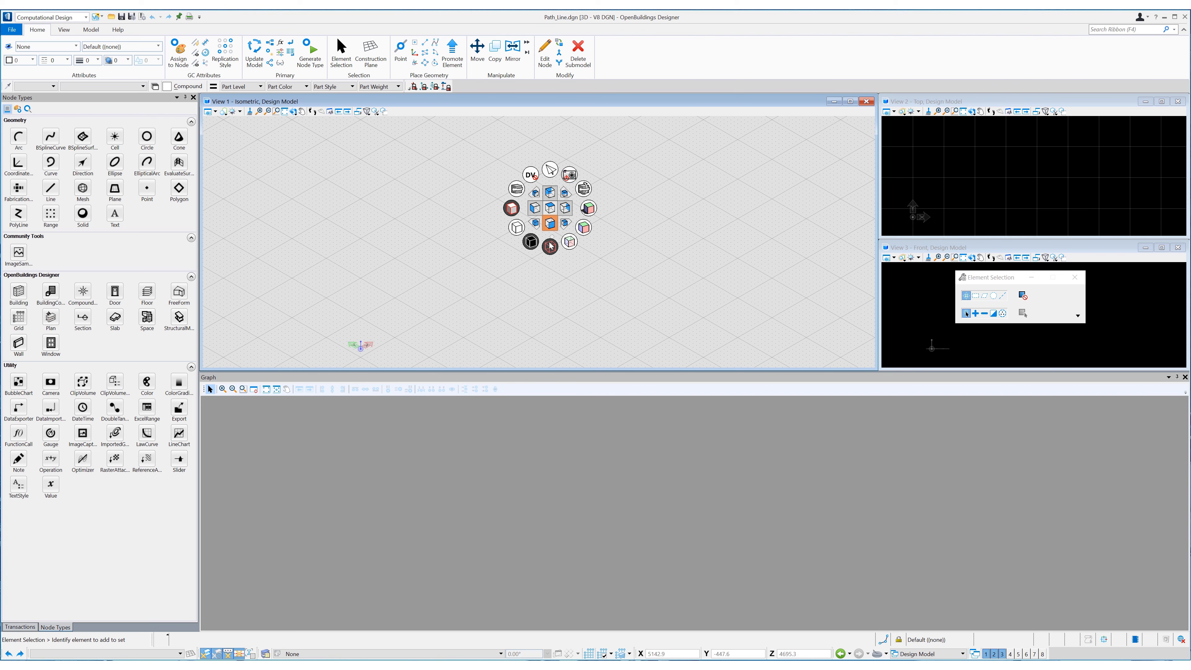
pyautogui.click(542, 207)
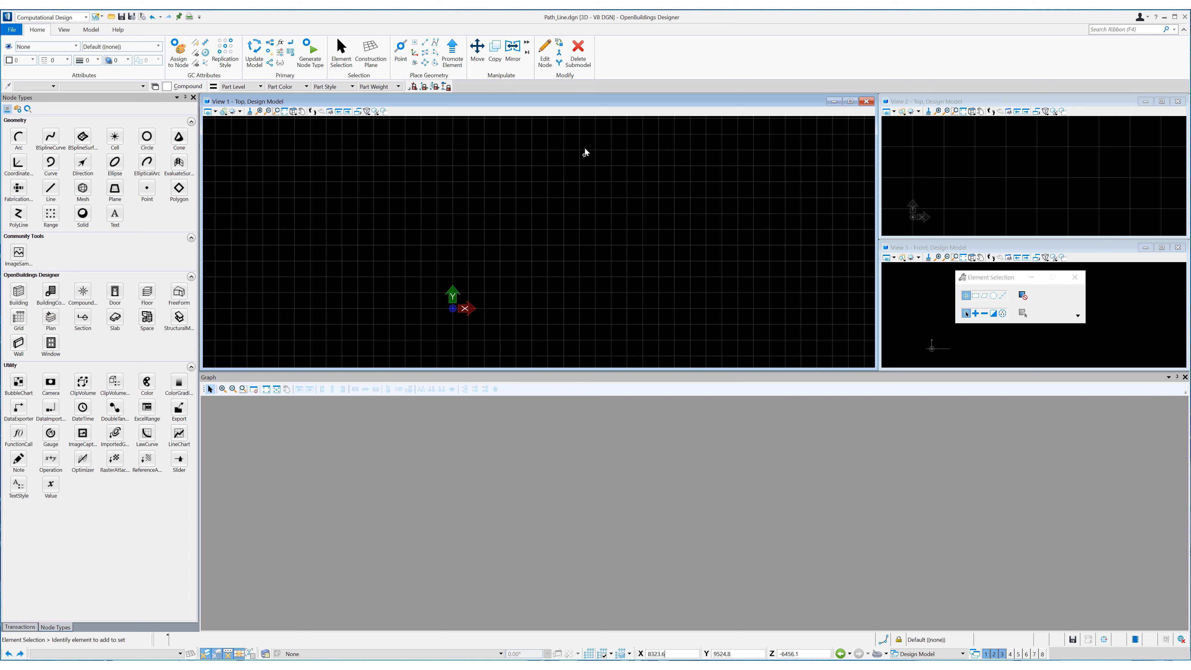
pyautogui.moveTo(605, 145); pyautogui.dragTo(535, 169, button='middle')
# Create the base coordinate system in the Design Model and place six points in a zigzag rising away from the origin
pyautogui.click(401, 50)
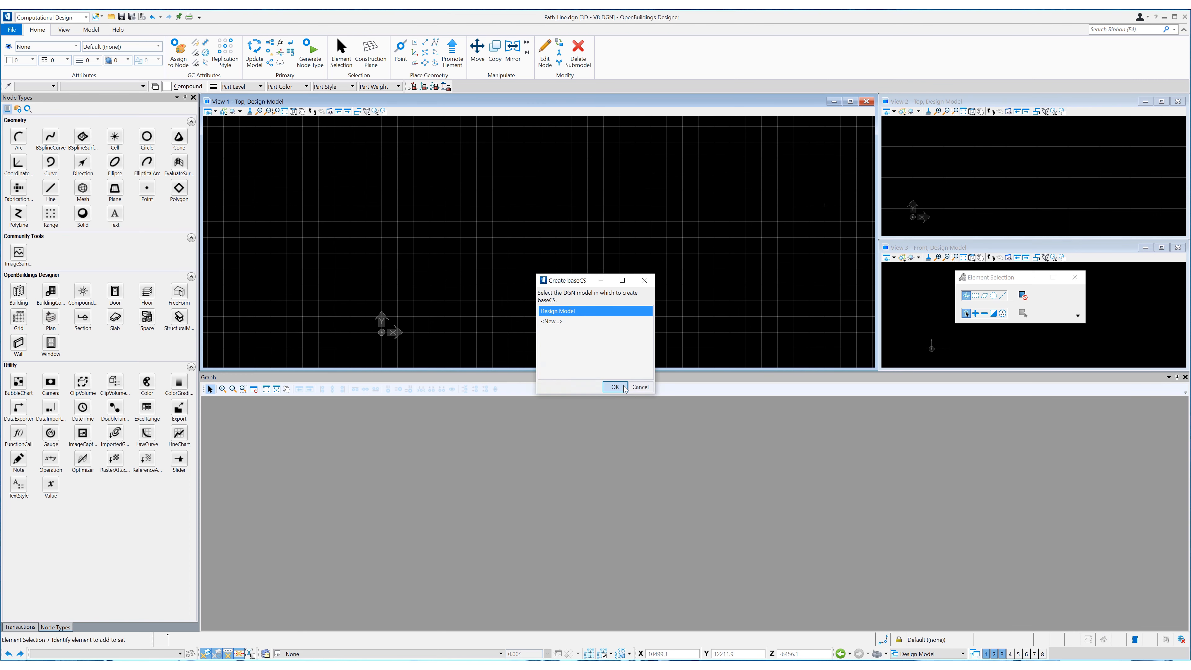
pyautogui.click(614, 386)
pyautogui.click(444, 332)
pyautogui.click(478, 254)
pyautogui.click(548, 263)
pyautogui.click(539, 195)
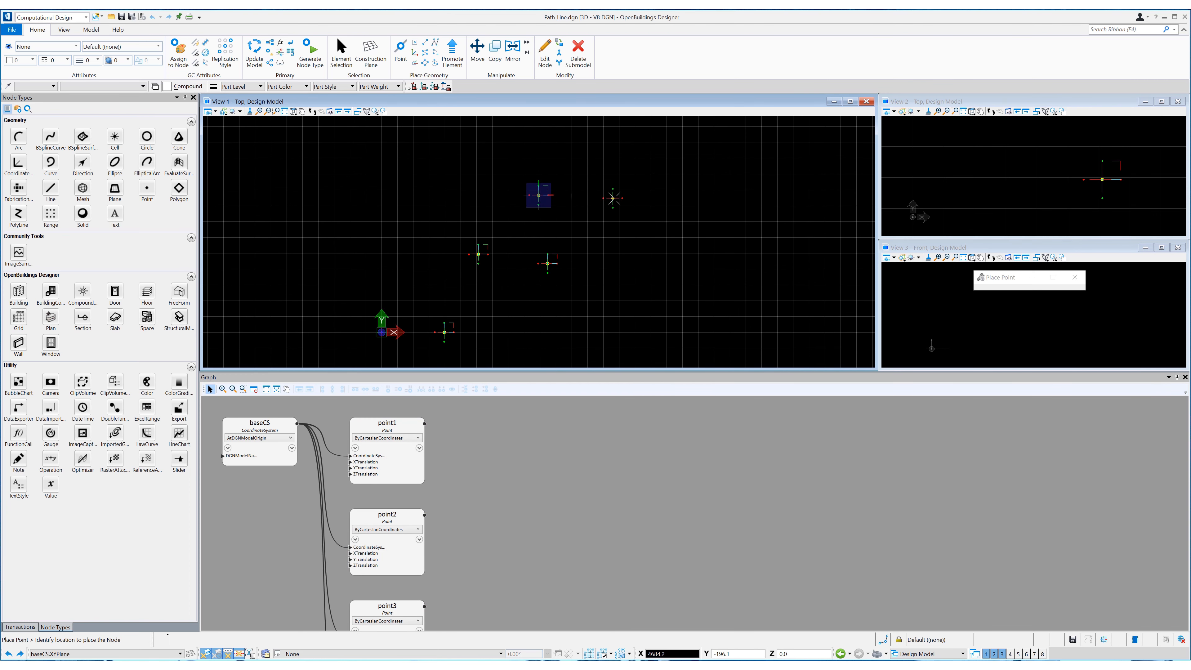
pyautogui.click(614, 198)
pyautogui.click(566, 124)
pyautogui.rightClick(566, 124)
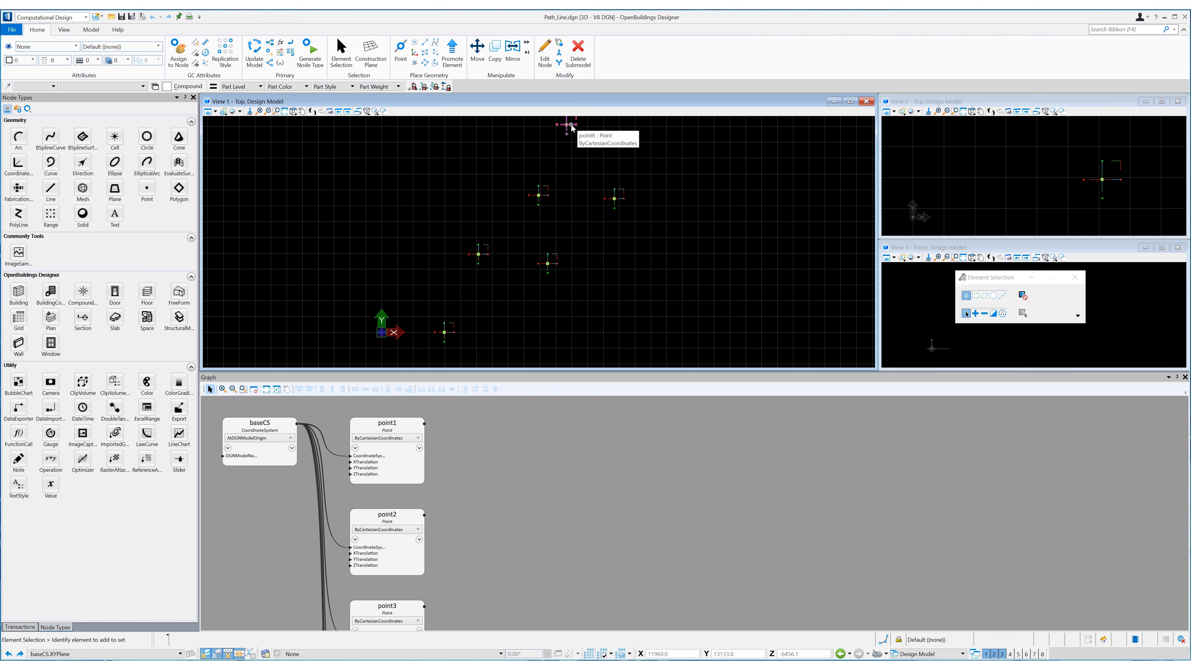
# Add a B-spline curve node built through points and feed it the six placed points in order
pyautogui.click(50, 136)
pyautogui.click(539, 491)
pyautogui.click(539, 505)
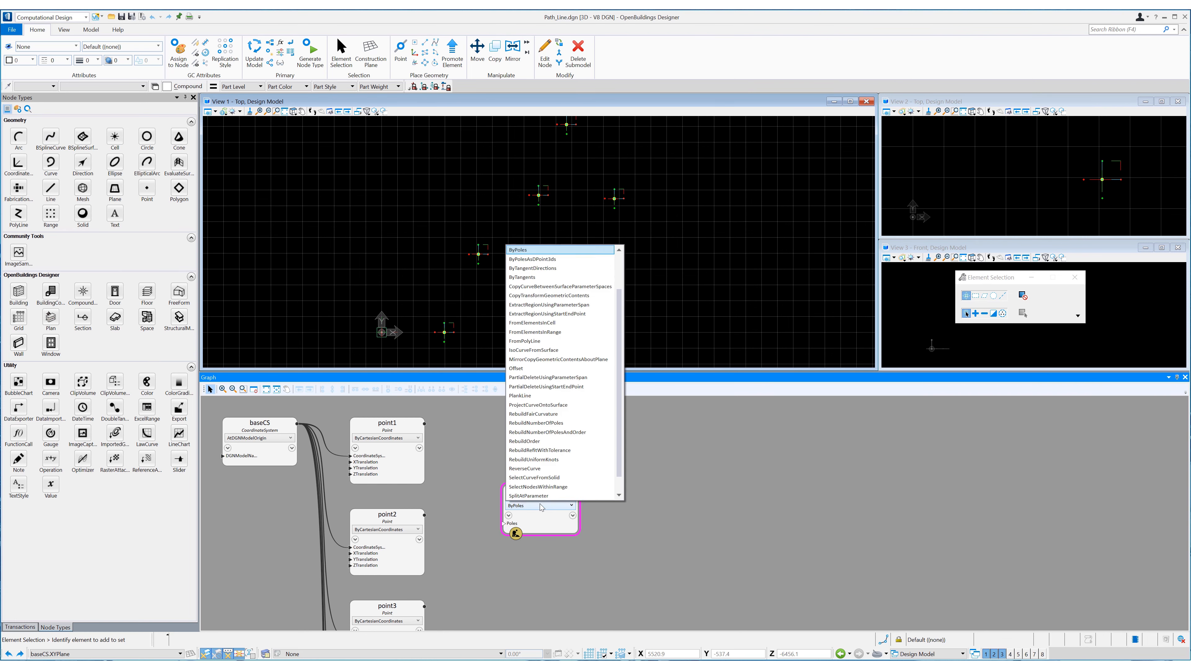
pyautogui.click(551, 295)
pyautogui.scroll(-5, 475, 441)
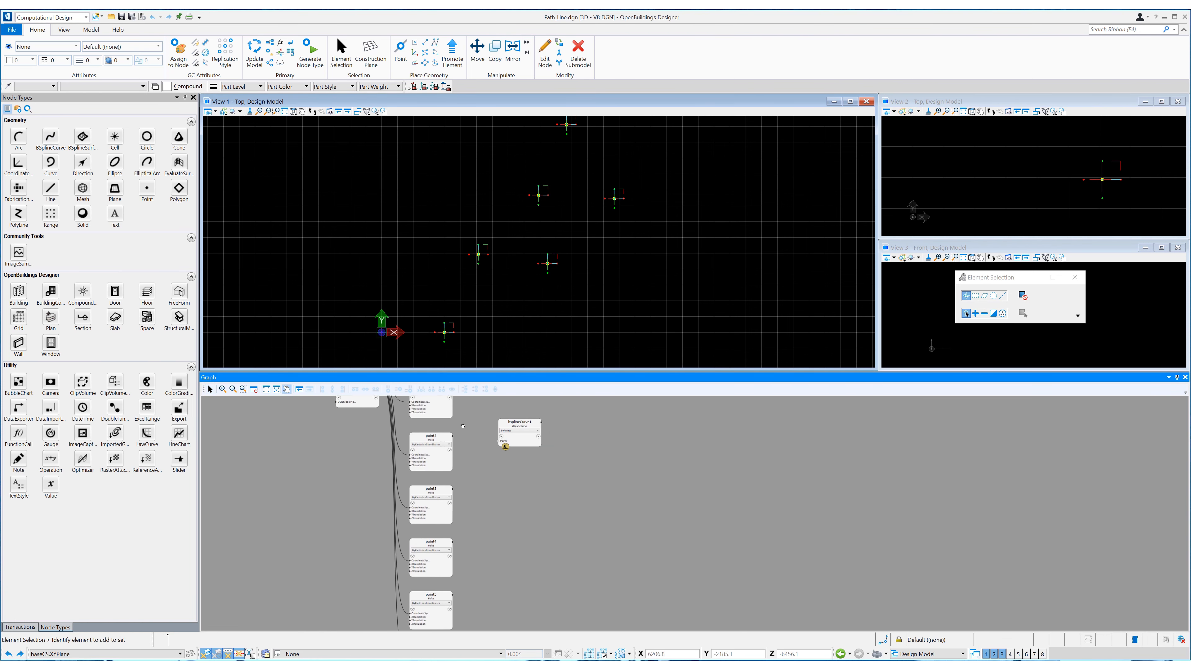
pyautogui.scroll(2, 475, 440)
pyautogui.click(487, 441)
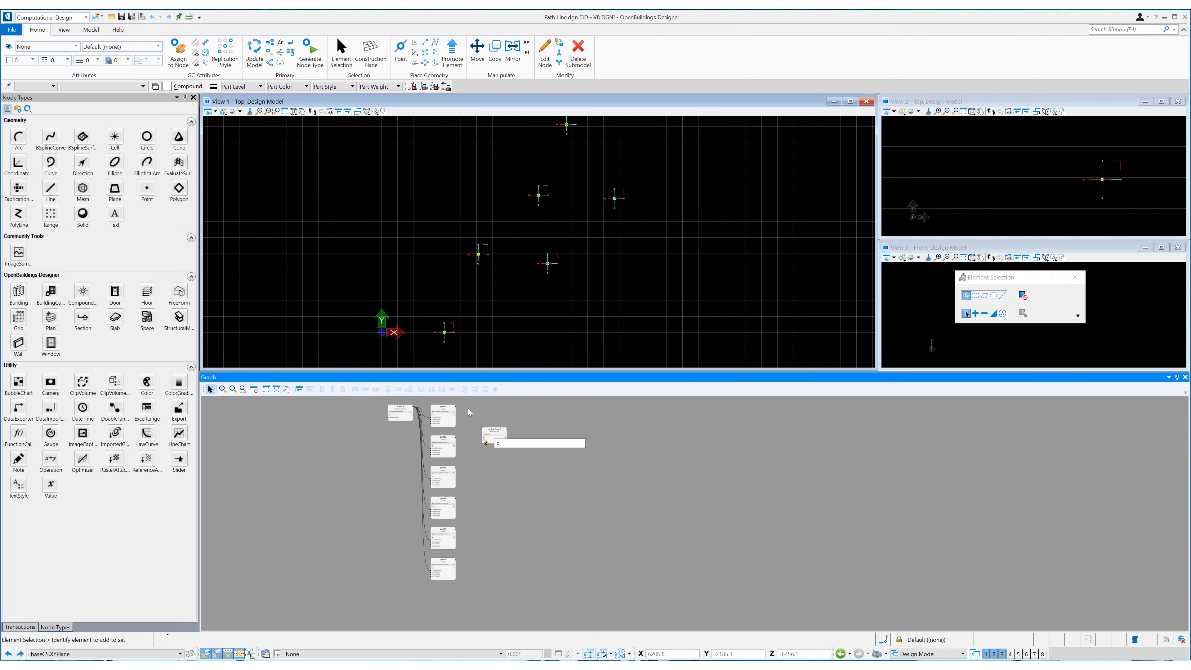
pyautogui.moveTo(468, 409); pyautogui.dragTo(442, 594)
pyautogui.press('Return')
pyautogui.click(532, 512)
# Move the curve's upper end point a little up and to the right with the Move command
pyautogui.moveTo(638, 244); pyautogui.dragTo(579, 313, button='middle')
pyautogui.click(477, 52)
pyautogui.click(508, 193)
pyautogui.click(537, 175)
pyautogui.moveTo(473, 494); pyautogui.dragTo(502, 480, button='middle')
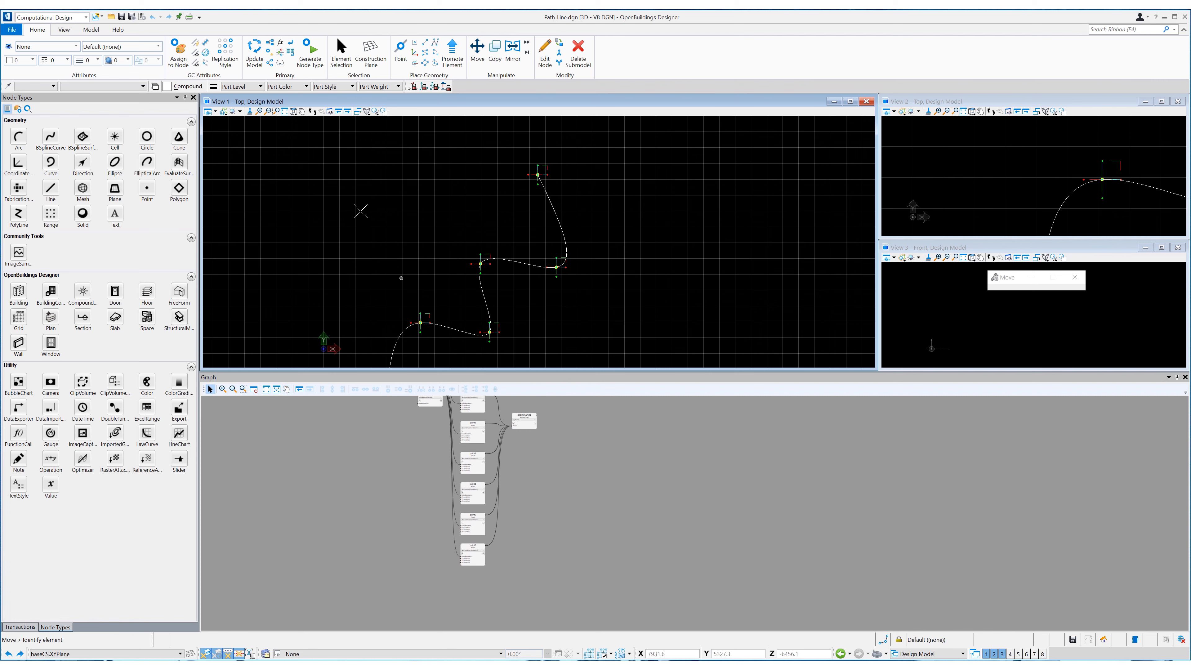
pyautogui.click(340, 51)
# Check the X translation of the curve's upper end point, point6
pyautogui.scroll(3, 469, 561)
pyautogui.click(466, 521)
pyautogui.moveTo(471, 509)
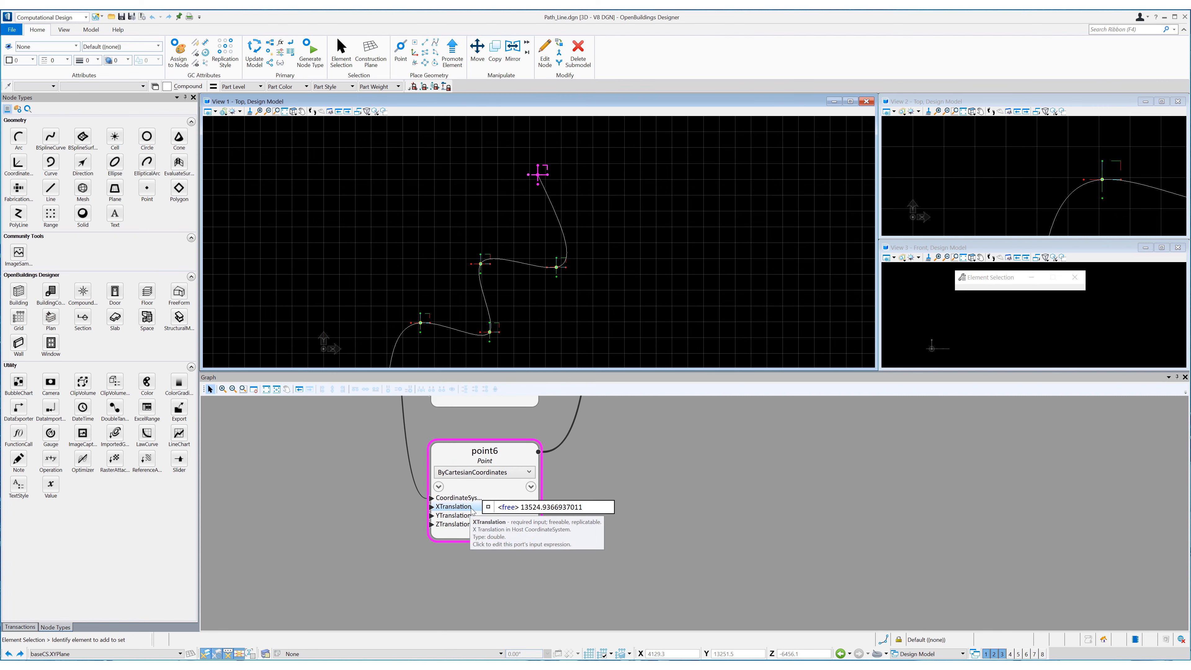
pyautogui.moveTo(356, 524); pyautogui.dragTo(493, 555, button='middle')
pyautogui.scroll(-3, 455, 566)
pyautogui.scroll(-2, 500, 602)
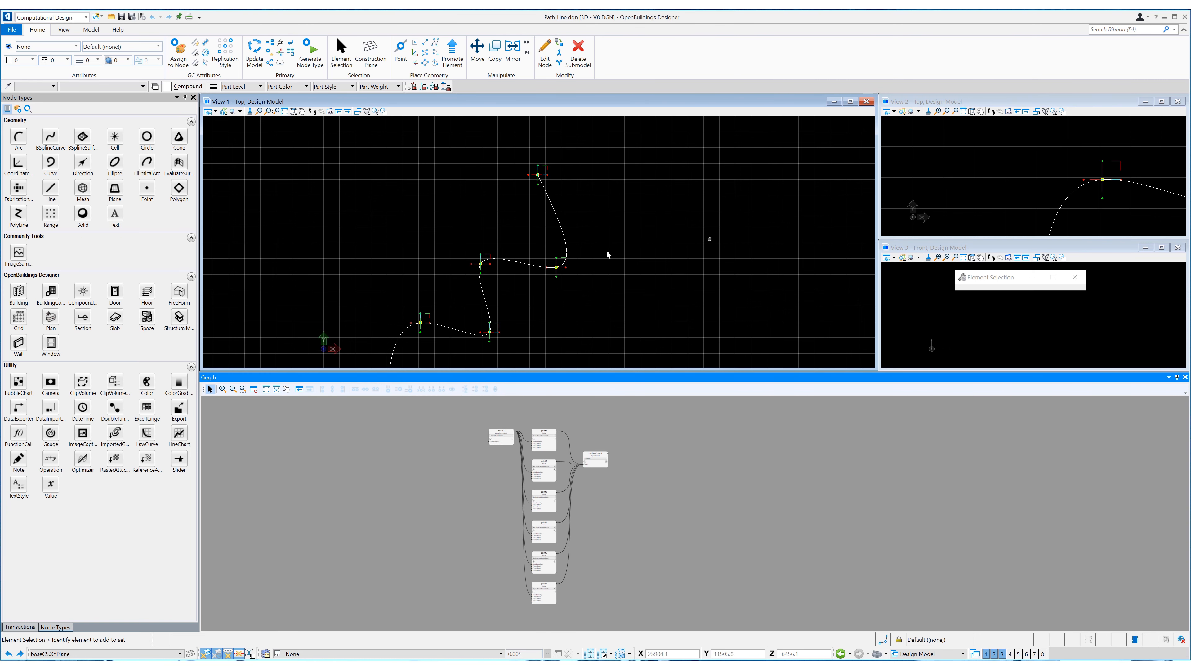
# Place two separate points near the middle of the curve, one to its left and one just below the upper bend
pyautogui.scroll(-2, 606, 250)
pyautogui.moveTo(606, 250); pyautogui.dragTo(686, 230, button='middle')
pyautogui.click(400, 50)
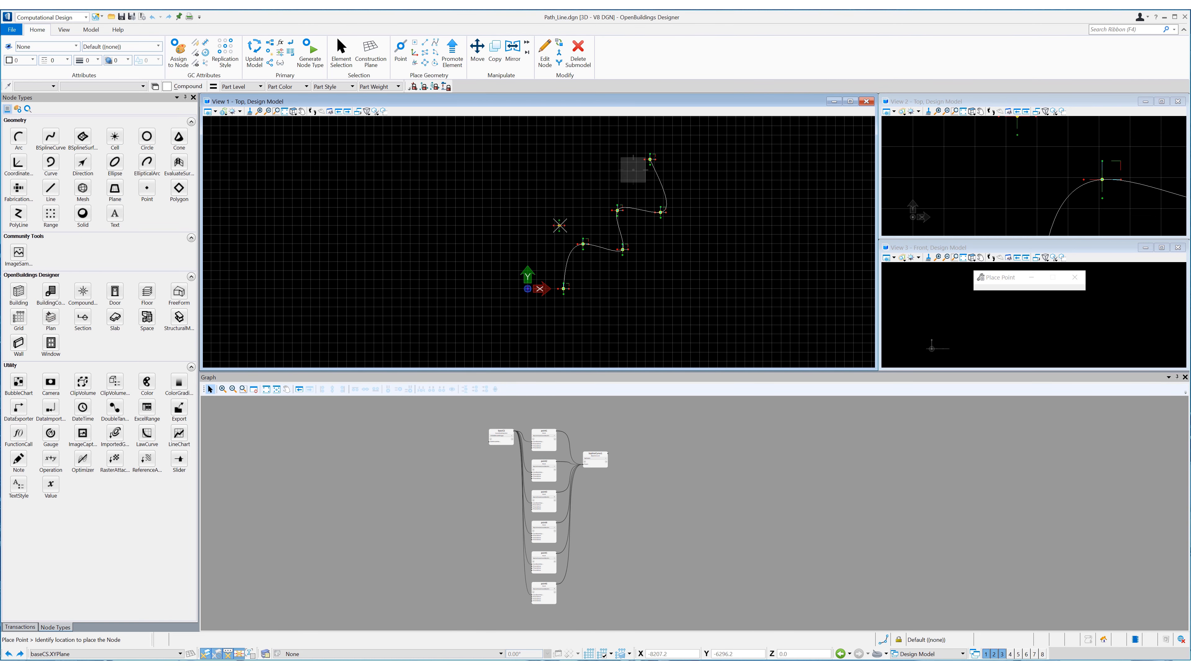
pyautogui.click(578, 227)
pyautogui.press('Escape')
pyautogui.click(420, 484)
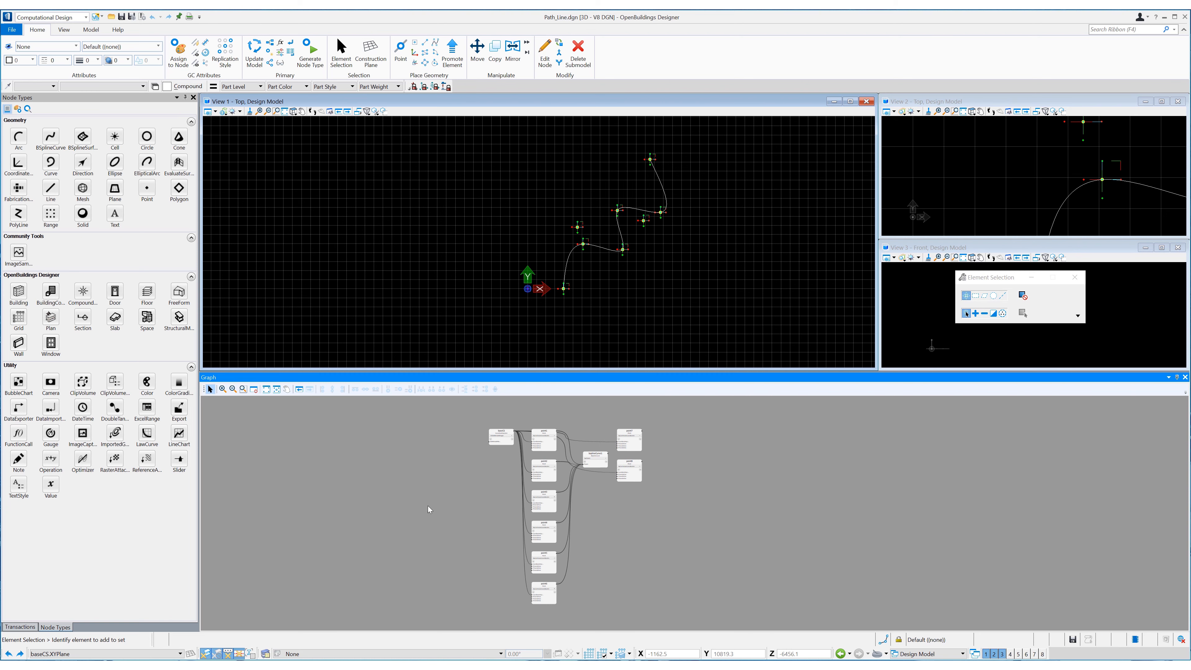
# Add a slider node with a value of 500, a maximum of 15000 and a resolution of 100
pyautogui.moveTo(179, 459); pyautogui.dragTo(463, 528)
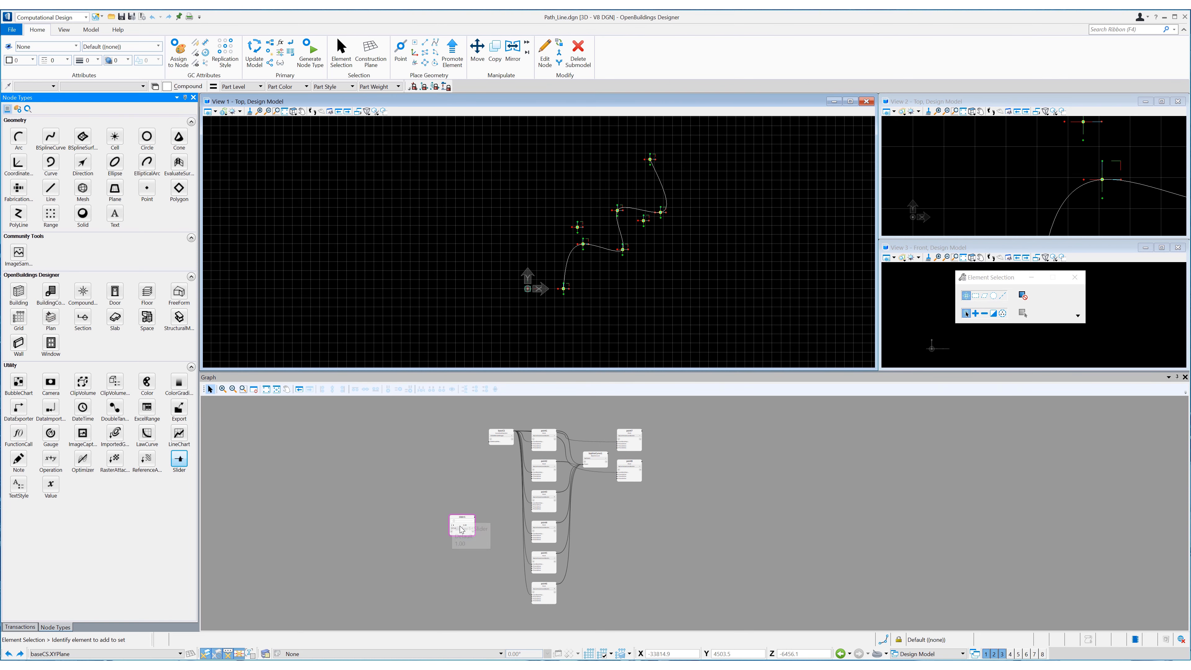
pyautogui.doubleClick(462, 532)
pyautogui.click(797, 248)
pyautogui.write('15000')
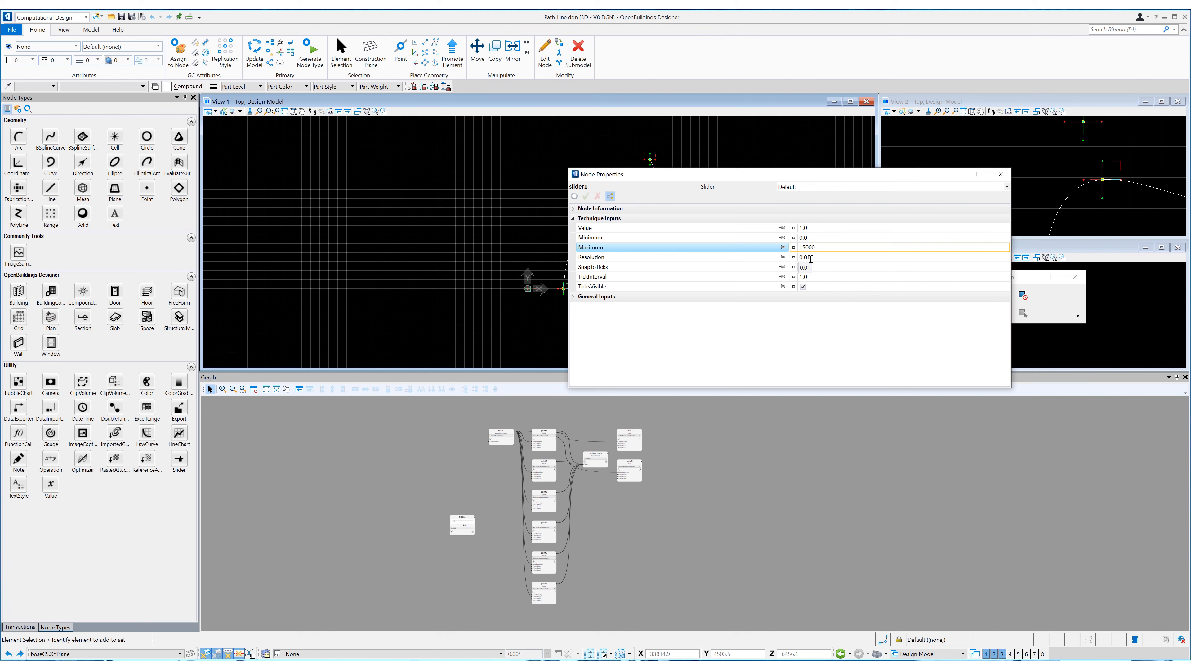
pyautogui.click(800, 257)
pyautogui.click(812, 228)
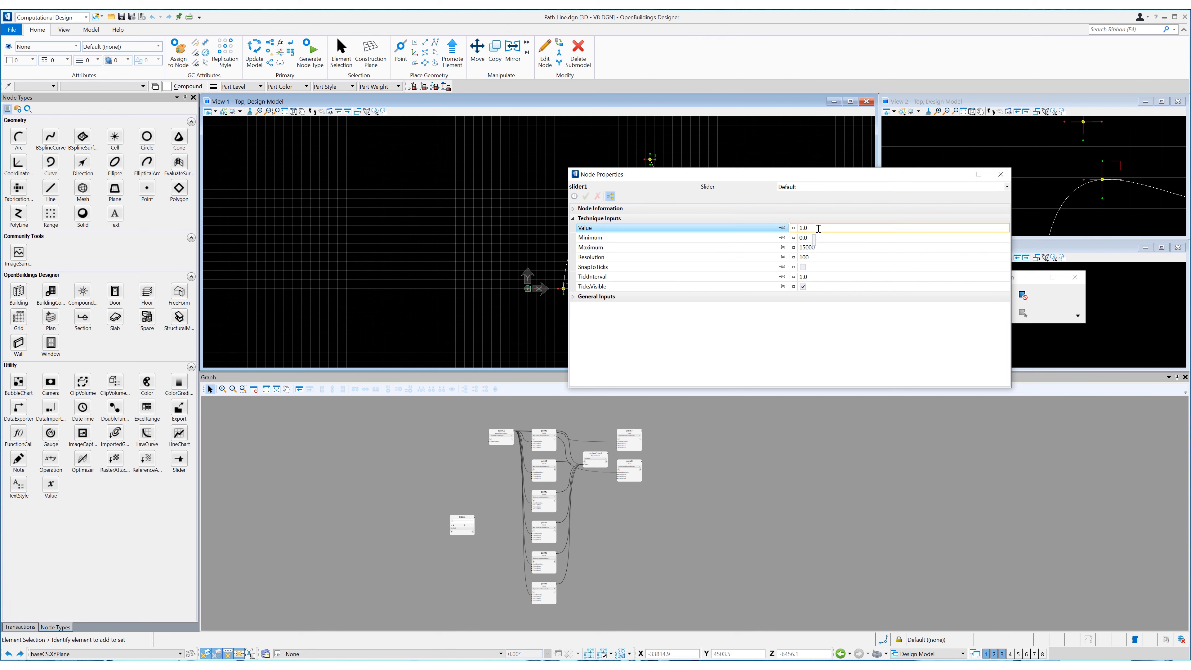
pyautogui.click(791, 277)
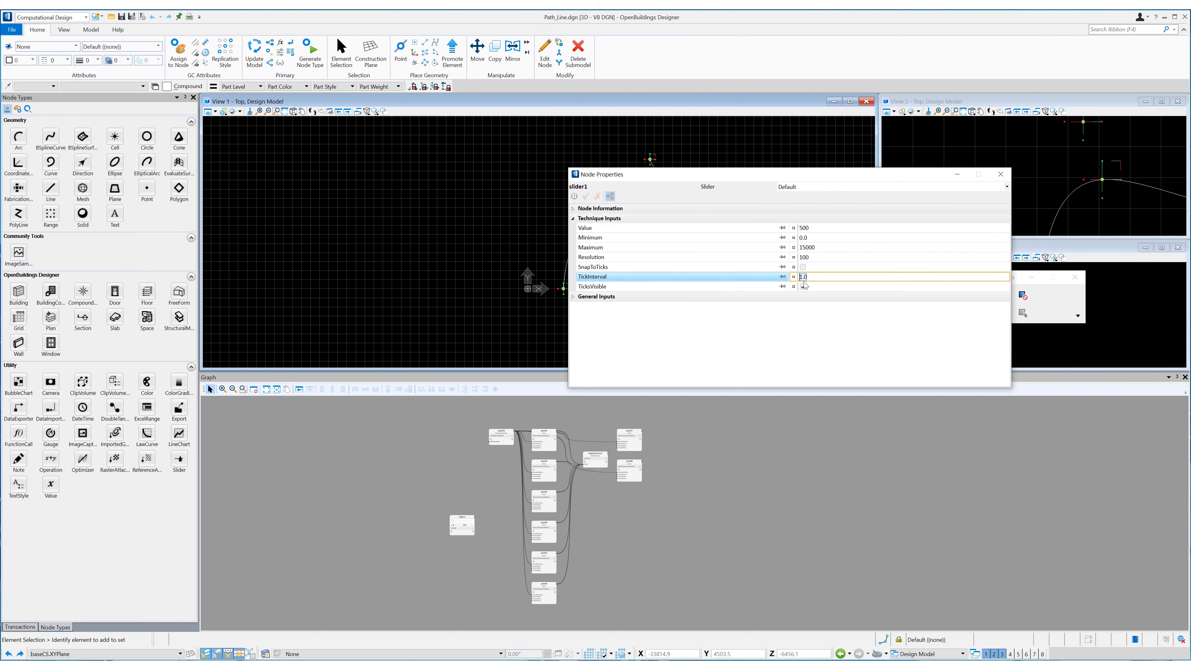
pyautogui.click(1001, 174)
# Make three copies of the slider and line up all four in a column beside the point nodes
pyautogui.scroll(3, 476, 547)
pyautogui.rightClick(509, 468)
pyautogui.click(531, 313)
pyautogui.rightClick(500, 489)
pyautogui.click(527, 497)
pyautogui.moveTo(526, 496); pyautogui.dragTo(509, 486)
pyautogui.rightClick(497, 532)
pyautogui.click(523, 538)
pyautogui.rightClick(507, 590)
pyautogui.click(534, 598)
pyautogui.moveTo(533, 596); pyautogui.dragTo(509, 577)
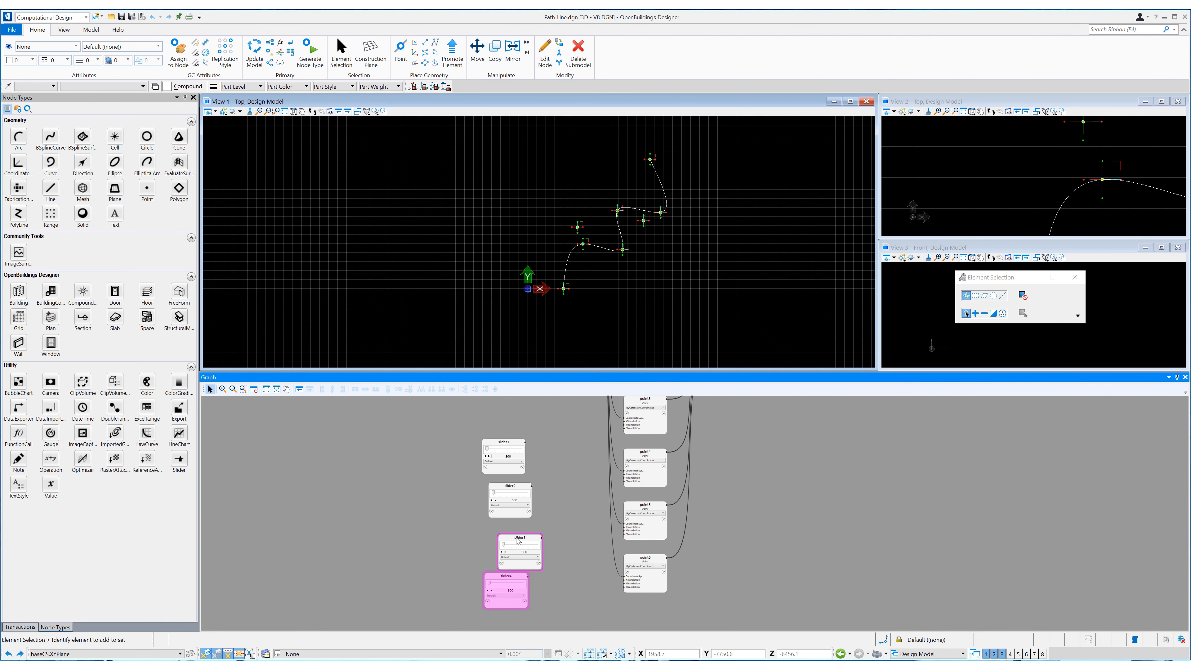
pyautogui.moveTo(515, 536); pyautogui.dragTo(498, 525)
pyautogui.moveTo(503, 488); pyautogui.dragTo(497, 484)
# Rename the four sliders X1, Y1, X2 and Y2 from the top of the column down
pyautogui.doubleClick(505, 442)
pyautogui.write('X1')
pyautogui.doubleClick(503, 482)
pyautogui.write('Y1')
pyautogui.doubleClick(504, 526)
pyautogui.write('X2')
pyautogui.doubleClick(505, 576)
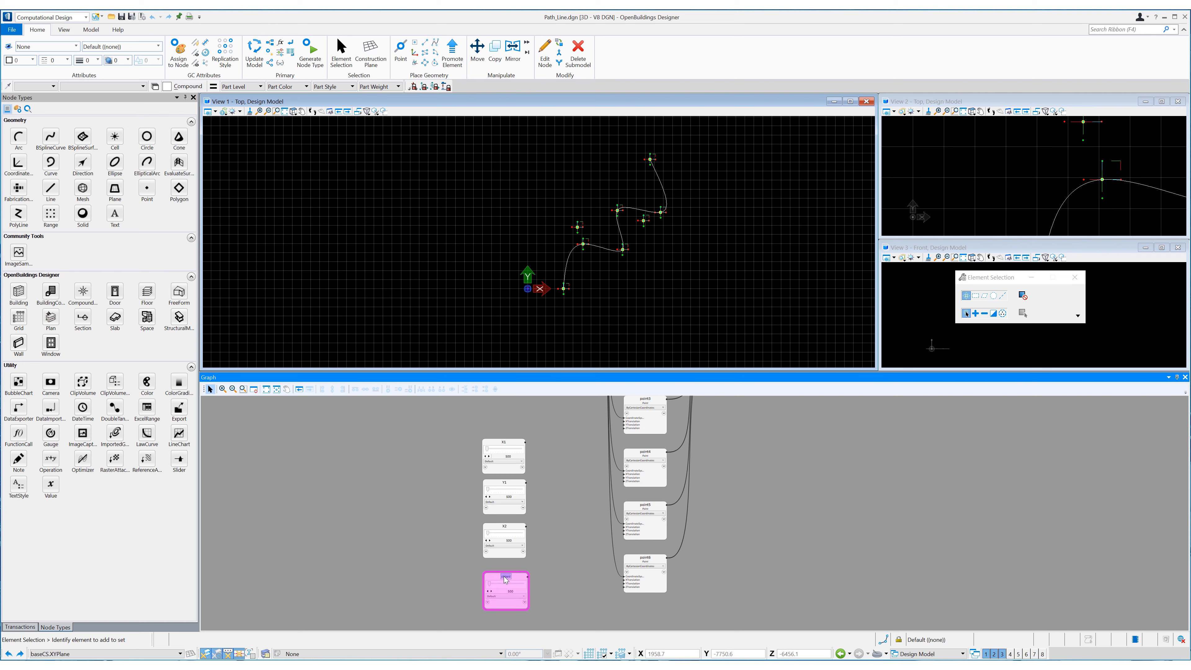
# Connect X1 and Y1 to point7's X and Y translations, and X2 and Y2 to those of point8
pyautogui.moveTo(525, 441); pyautogui.dragTo(755, 438)
pyautogui.moveTo(755, 439); pyautogui.dragTo(715, 581, button='middle')
pyautogui.moveTo(715, 581); pyautogui.dragTo(732, 458)
pyautogui.moveTo(486, 625); pyautogui.dragTo(733, 461)
pyautogui.moveTo(686, 625); pyautogui.dragTo(651, 566, button='middle')
pyautogui.moveTo(451, 610); pyautogui.dragTo(501, 590)
pyautogui.moveTo(811, 457); pyautogui.dragTo(756, 543, button='middle')
pyautogui.moveTo(767, 481); pyautogui.dragTo(730, 525, button='middle')
# Adjust the four sliders to position point7 beside the curve's lower part and point8 within its upper bend
pyautogui.moveTo(370, 591); pyautogui.dragTo(381, 592)
pyautogui.moveTo(412, 601); pyautogui.dragTo(413, 542, button='middle')
pyautogui.moveTo(370, 572); pyautogui.dragTo(387, 573)
pyautogui.moveTo(422, 609); pyautogui.dragTo(437, 534, button='middle')
pyautogui.moveTo(385, 542); pyautogui.dragTo(412, 542)
pyautogui.moveTo(386, 591); pyautogui.dragTo(401, 591)
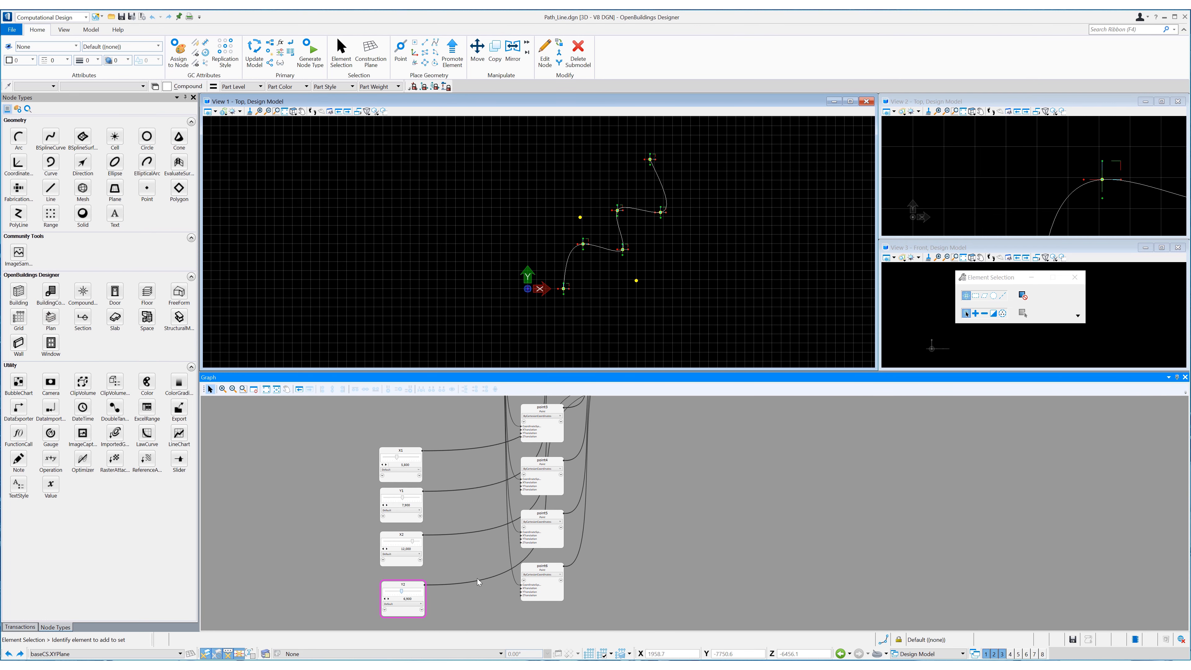
pyautogui.moveTo(403, 497); pyautogui.dragTo(391, 498)
# Add a ByPoints BSplineCurve node through point1, point7, point8 and point6, and name it AverageCurve
pyautogui.moveTo(666, 509); pyautogui.dragTo(557, 624, button='middle')
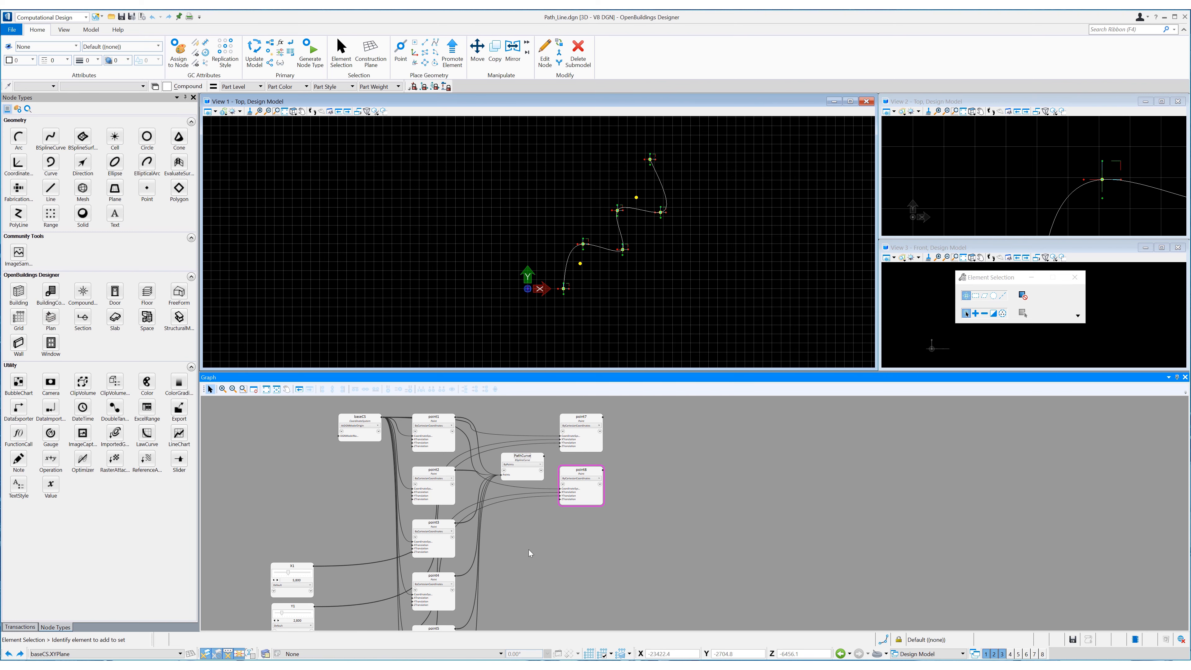
pyautogui.click(651, 441)
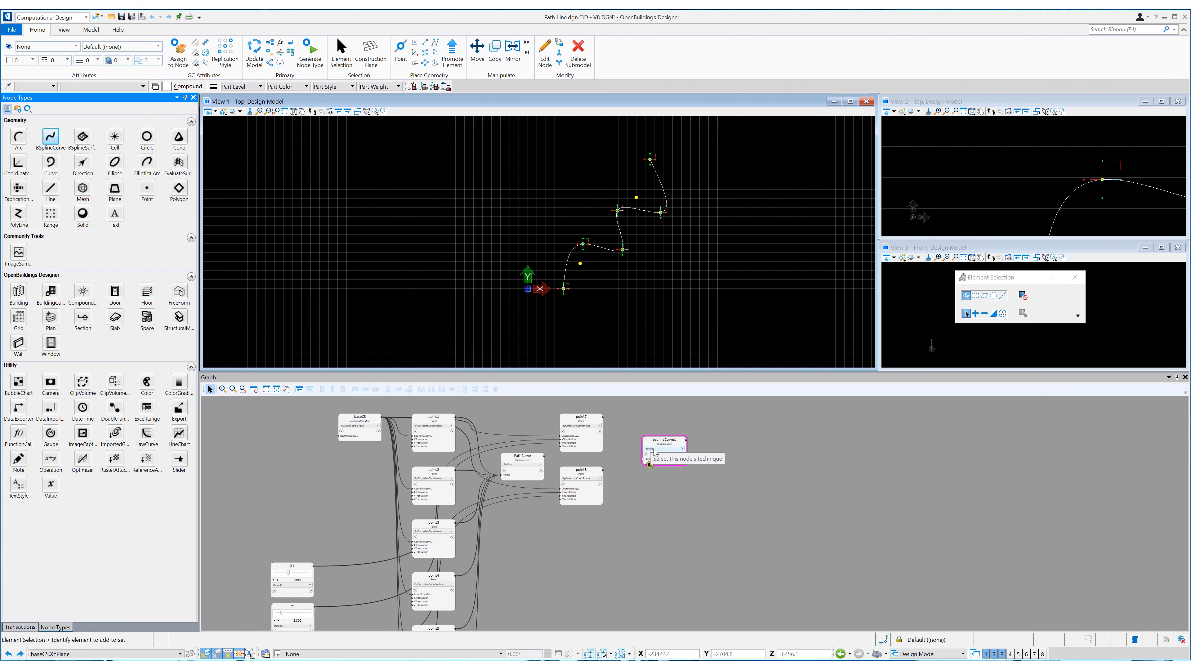
pyautogui.click(663, 448)
pyautogui.click(659, 222)
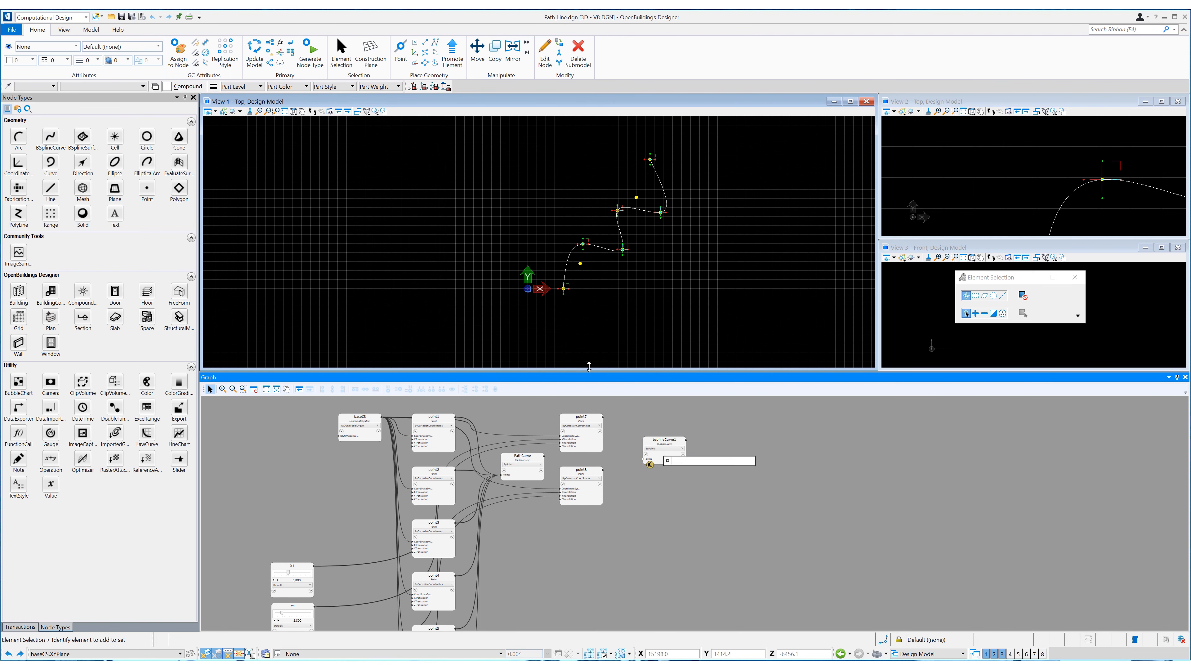
pyautogui.click(570, 288)
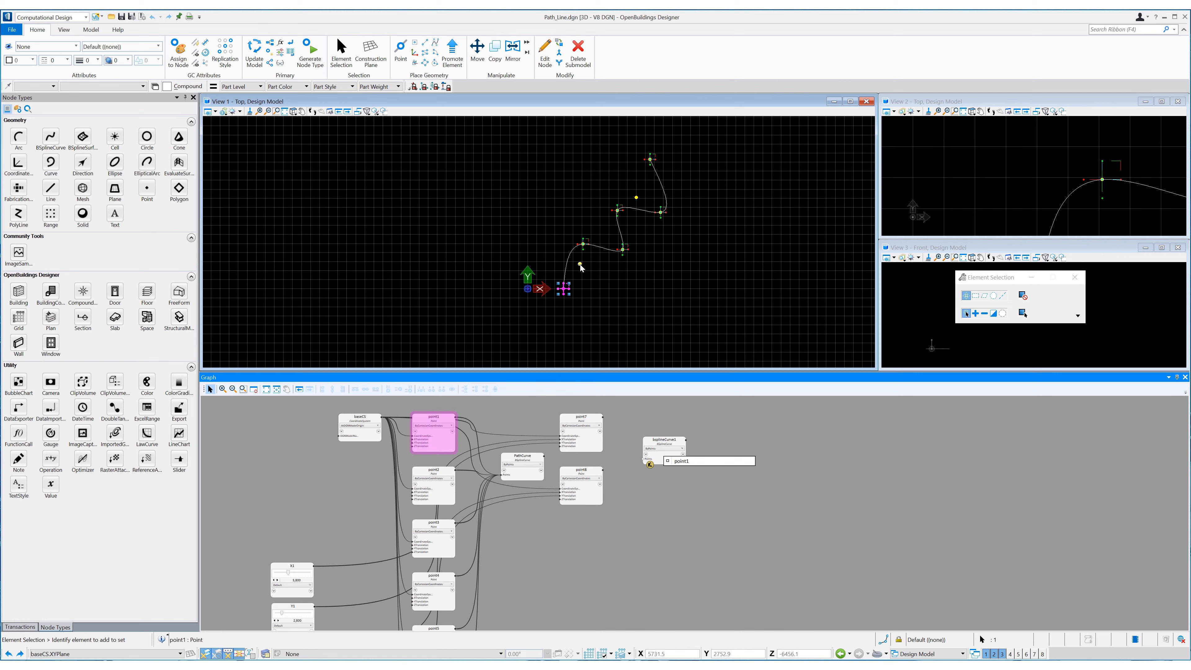
pyautogui.click(579, 264)
pyautogui.click(637, 198)
pyautogui.click(649, 160)
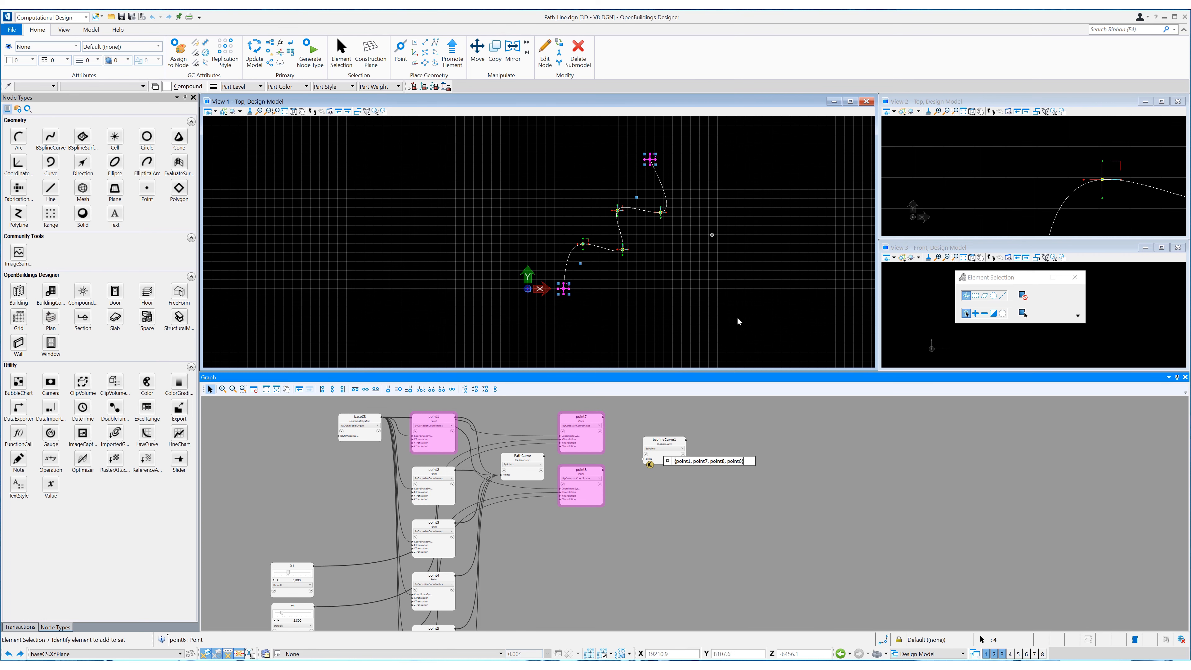
pyautogui.press('Return')
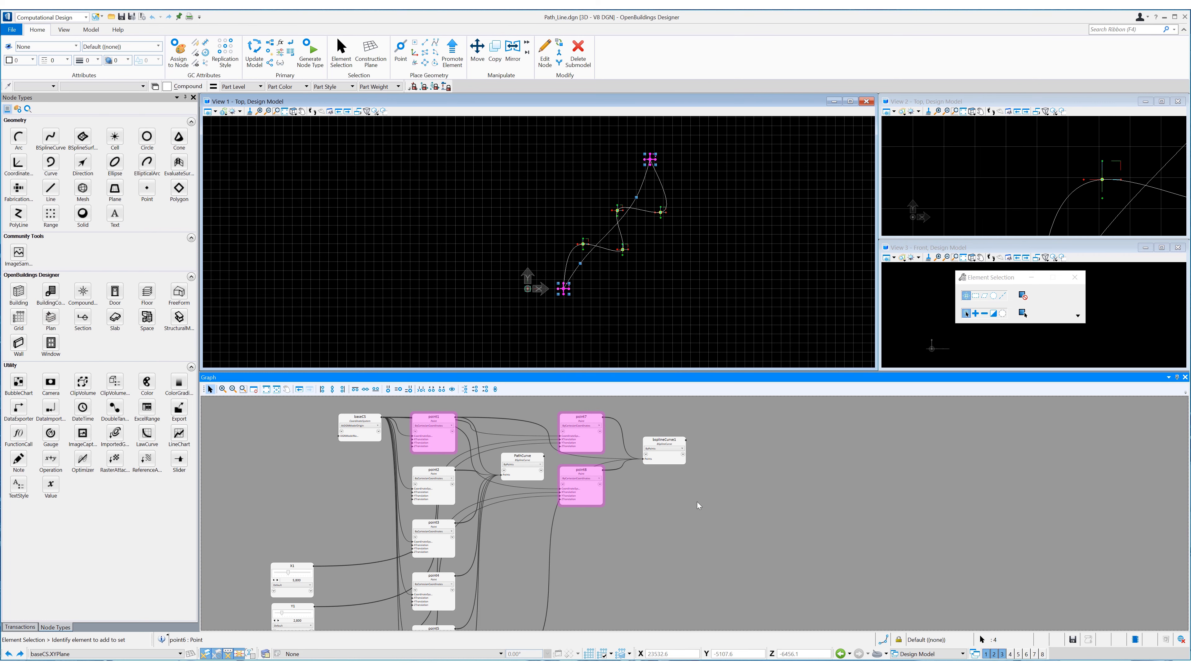
pyautogui.click(697, 502)
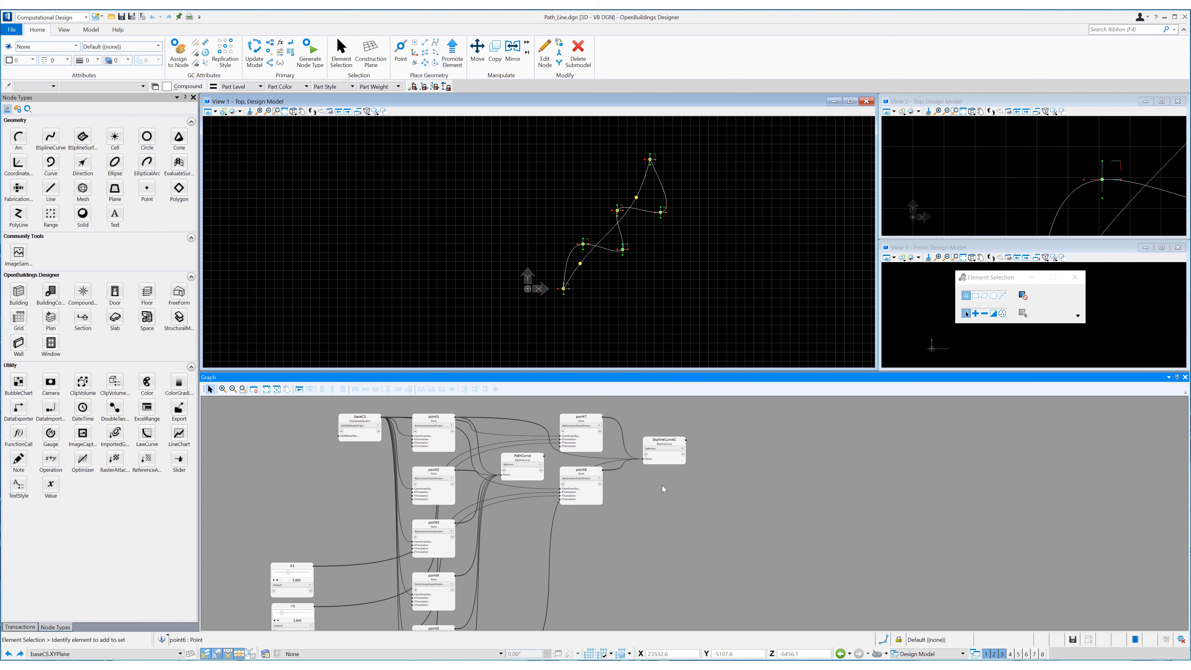
pyautogui.doubleClick(664, 441)
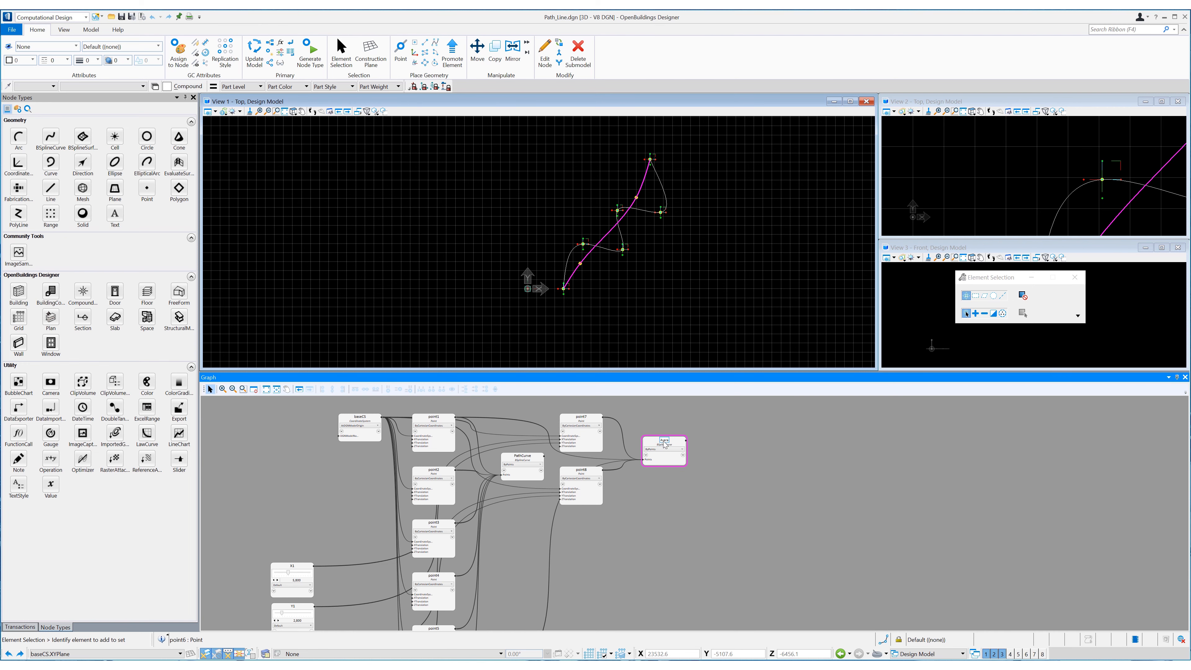
pyautogui.press('Return')
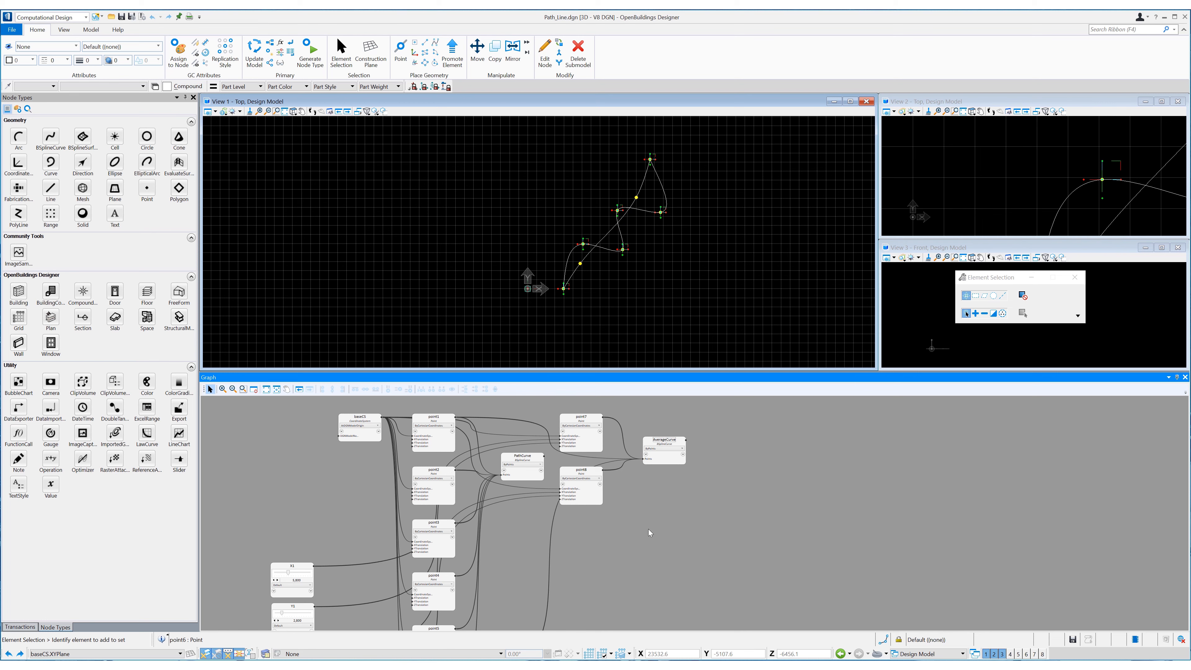
# Add a Point node below point8, name it PointsOnPath and set its technique to ByNumberAlongCurve
pyautogui.moveTo(648, 528); pyautogui.dragTo(623, 498, button='middle')
pyautogui.scroll(-4, 647, 527)
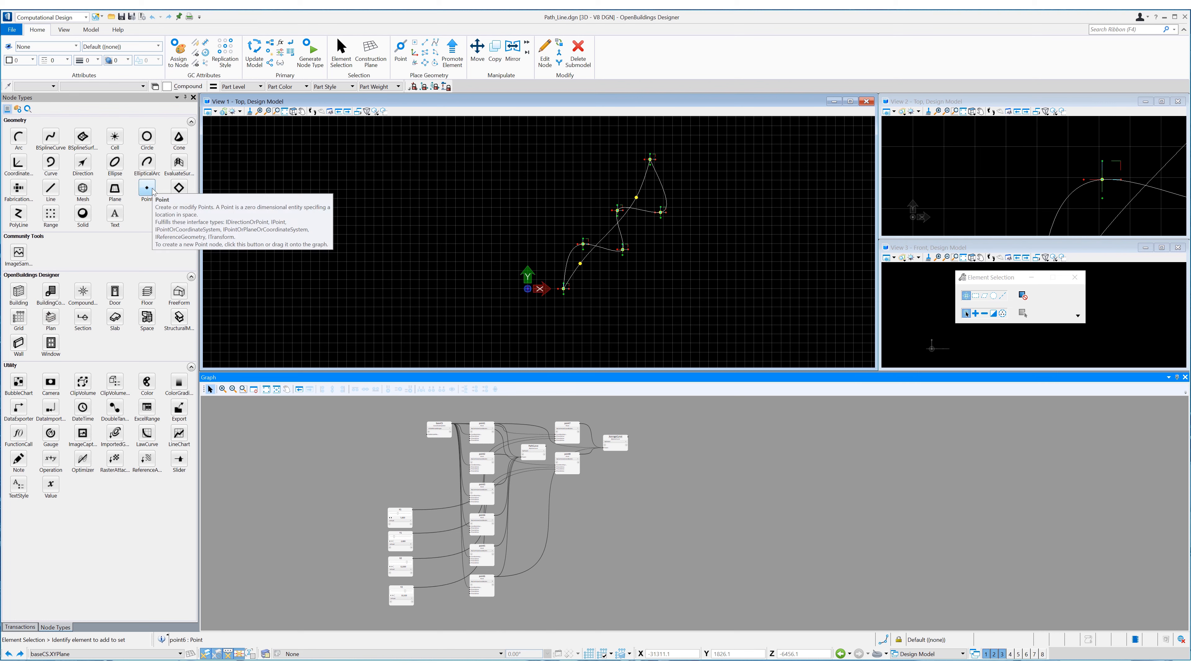
pyautogui.moveTo(152, 192); pyautogui.dragTo(573, 487)
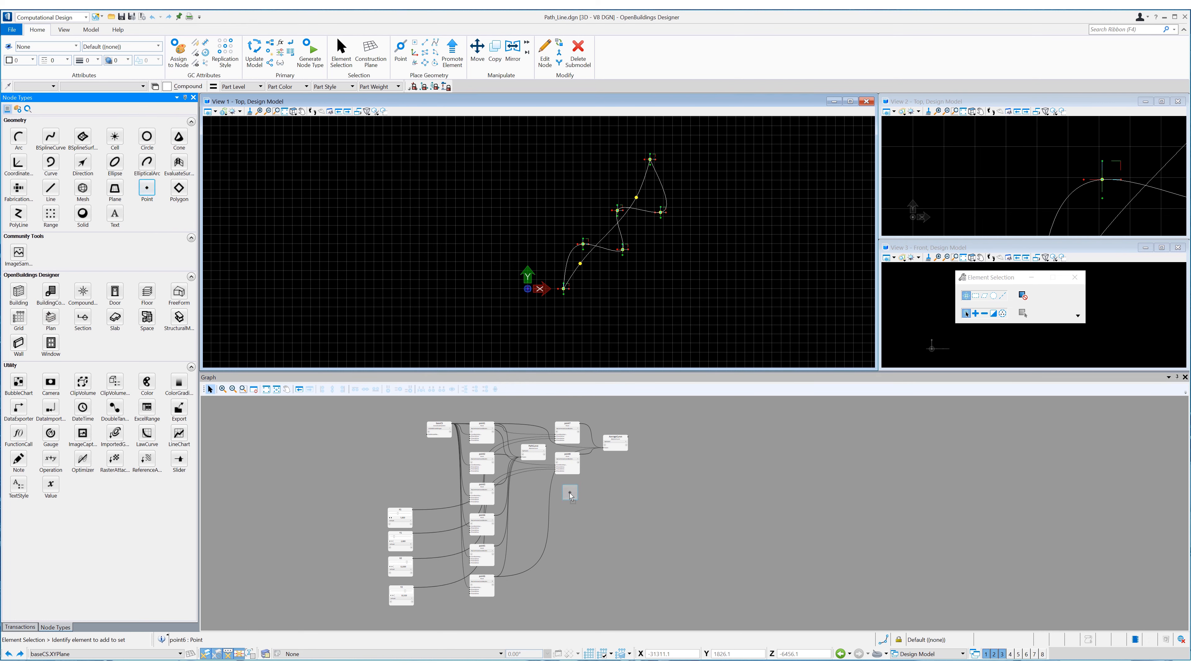
pyautogui.write('PointsOnPath')
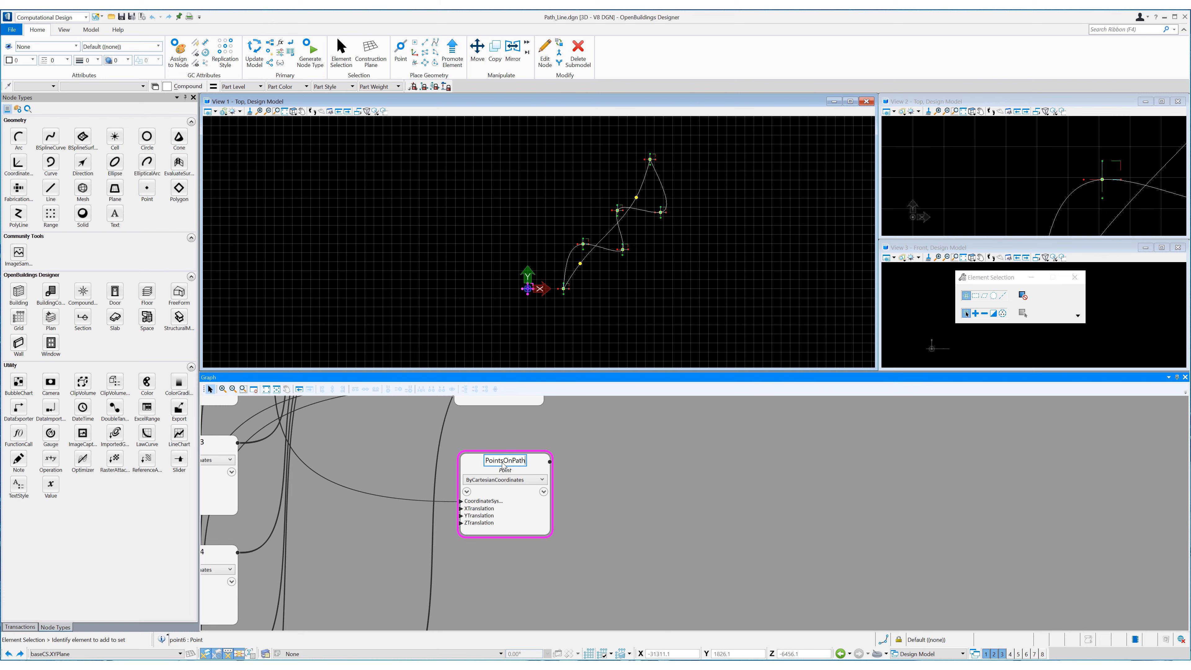
pyautogui.click(502, 478)
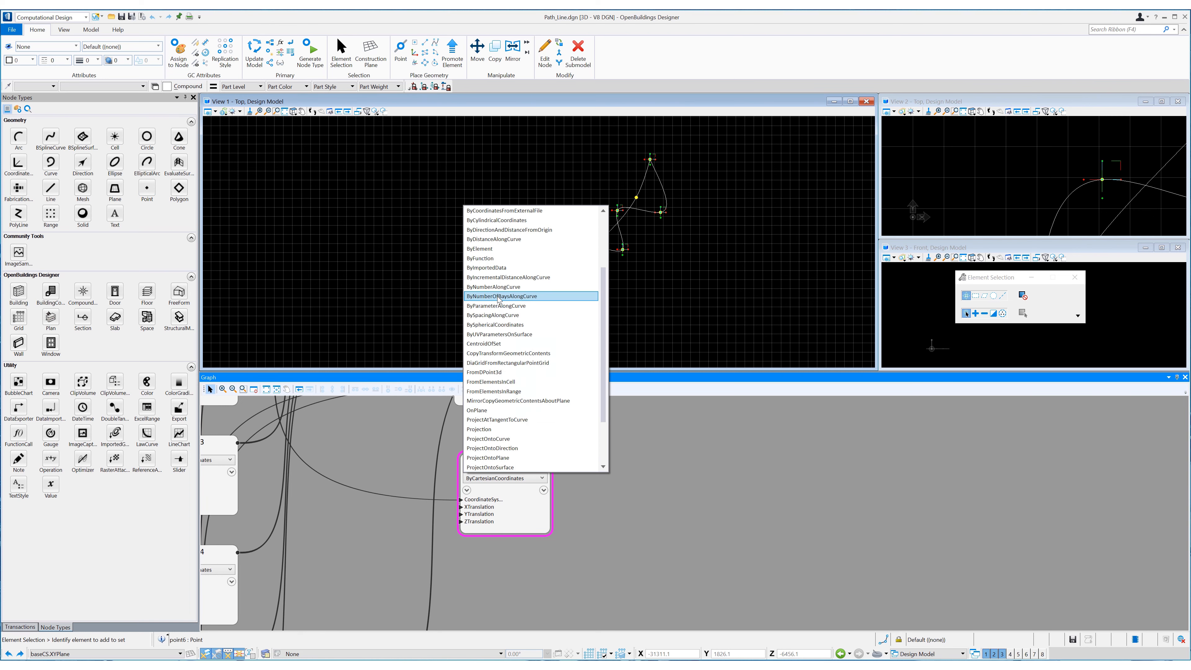
pyautogui.click(525, 289)
# Set PointsOnPath's curve input to PathCurve and its number of points along the curve to 6
pyautogui.click(523, 500)
pyautogui.write('path')
pyautogui.press('Return')
pyautogui.click(517, 507)
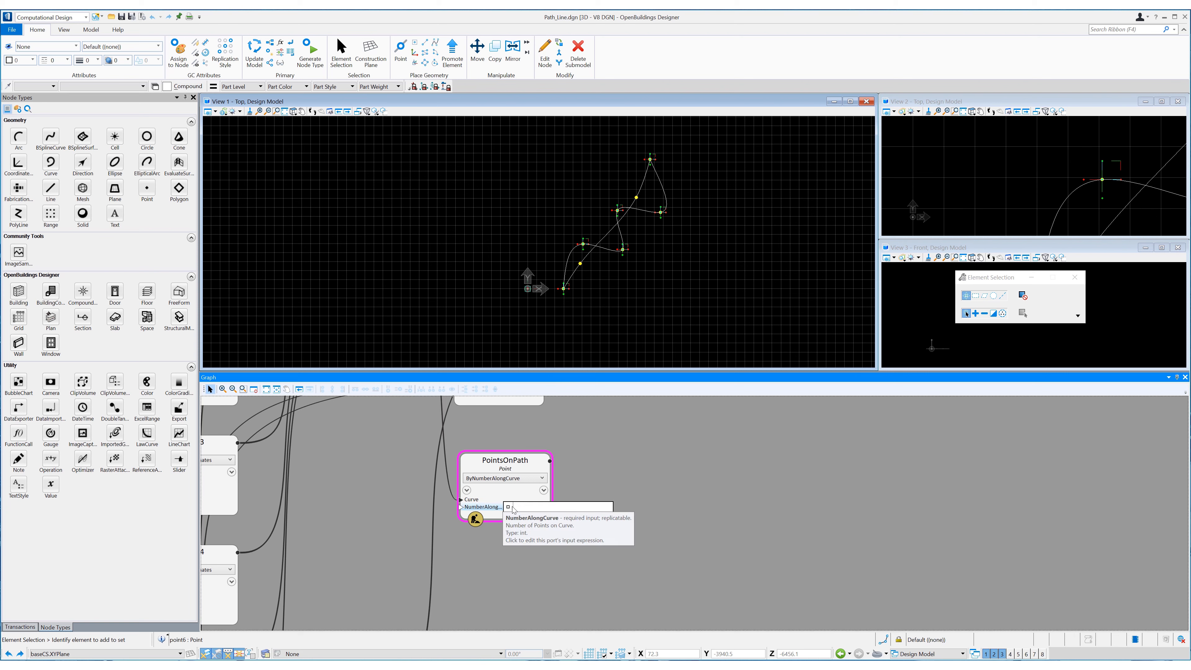
pyautogui.write('6')
pyautogui.press('Return')
# Duplicate the PointsOnPath node, place the copy directly beneath it and rename the copy PointsonAverageCurve
pyautogui.rightClick(527, 508)
pyautogui.click(565, 353)
pyautogui.hotkey('ctrl', 'v')
pyautogui.moveTo(531, 576); pyautogui.dragTo(507, 541)
pyautogui.doubleClick(506, 541)
pyautogui.write('P')
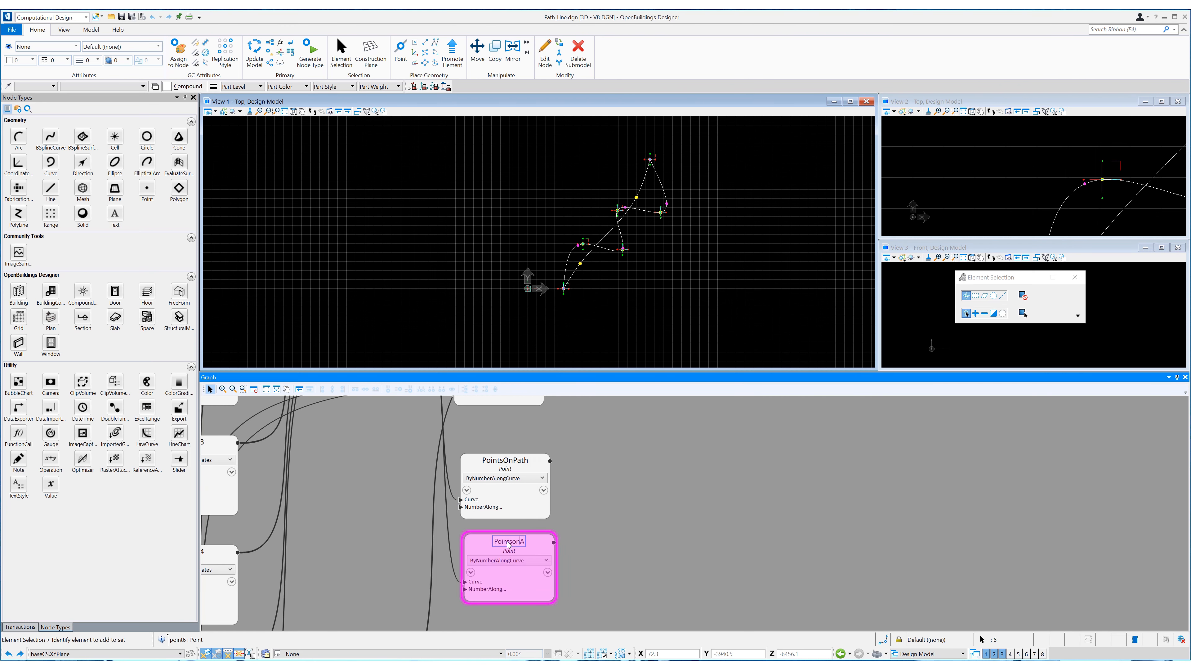
pyautogui.write('ointsonAverageCurve')
pyautogui.press('Return')
# Set the curve input of PointsonAverageCurve to AverageCurve
pyautogui.click(511, 581)
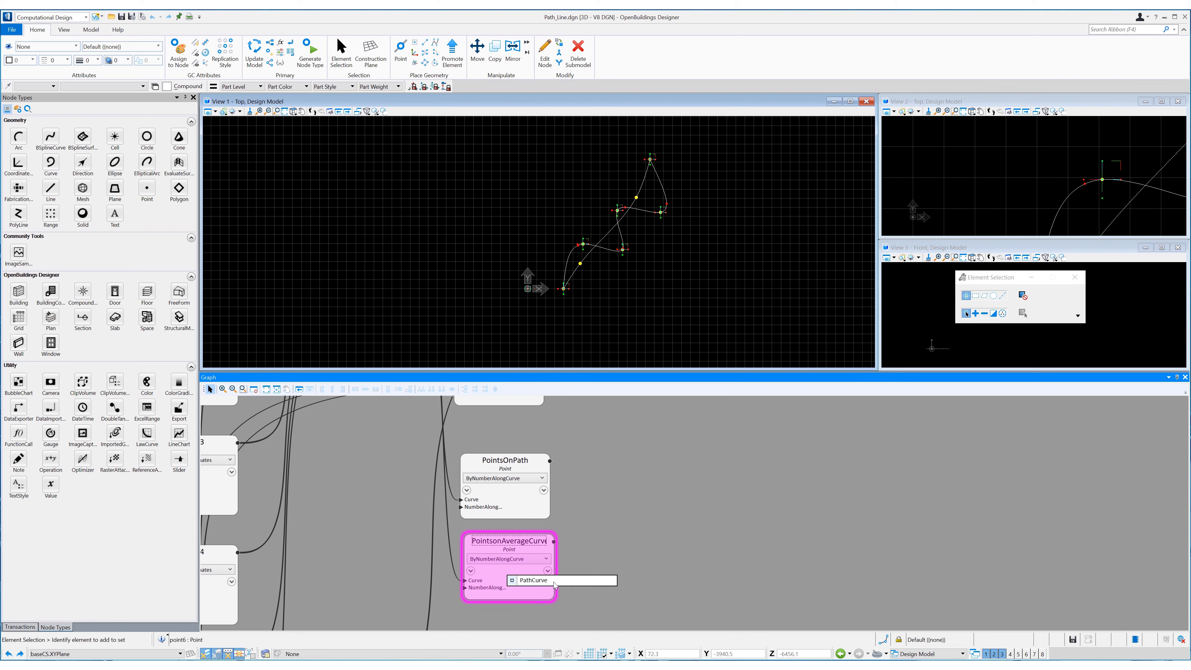
pyautogui.write('Aver')
pyautogui.press('Return')
pyautogui.click(711, 505)
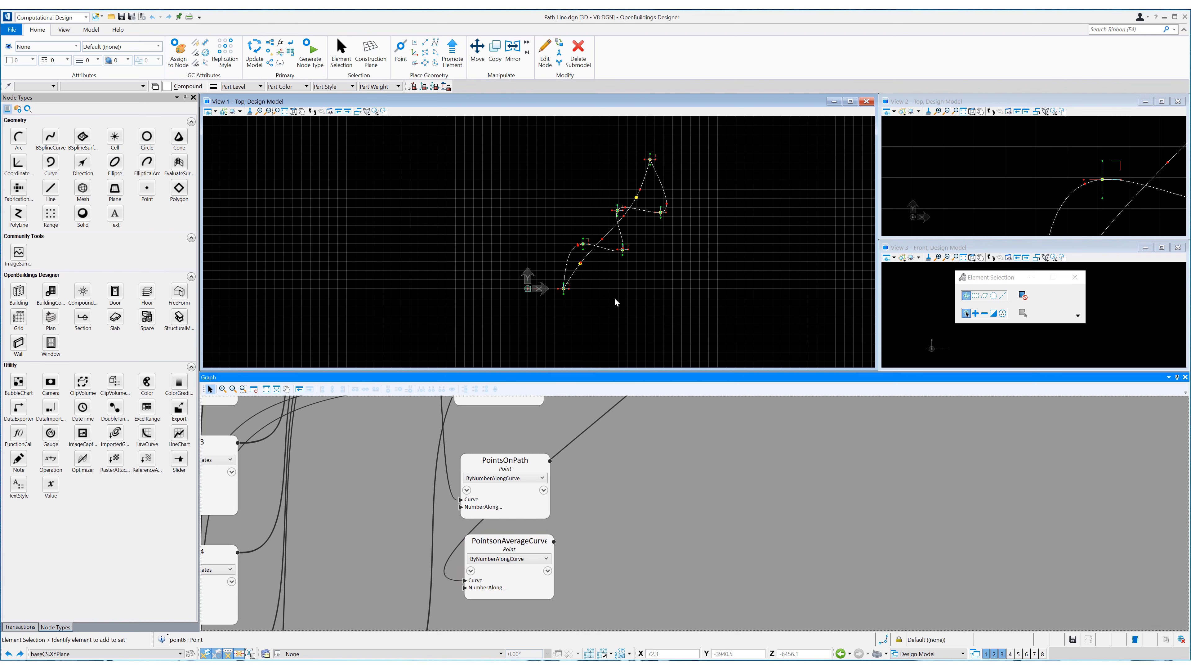
# Add a Value node beside the two point sets with the expression Distance(PointsOnPath,PointsonAverageCurve)
pyautogui.click(50, 483)
pyautogui.click(618, 516)
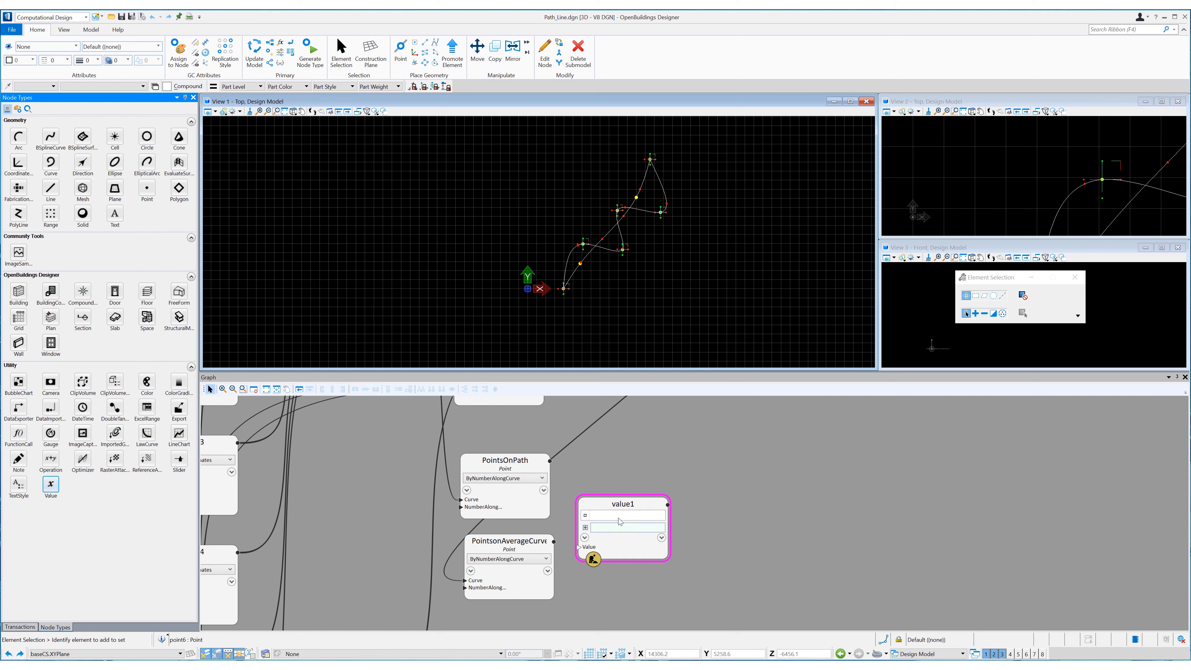
pyautogui.write('Distance(')
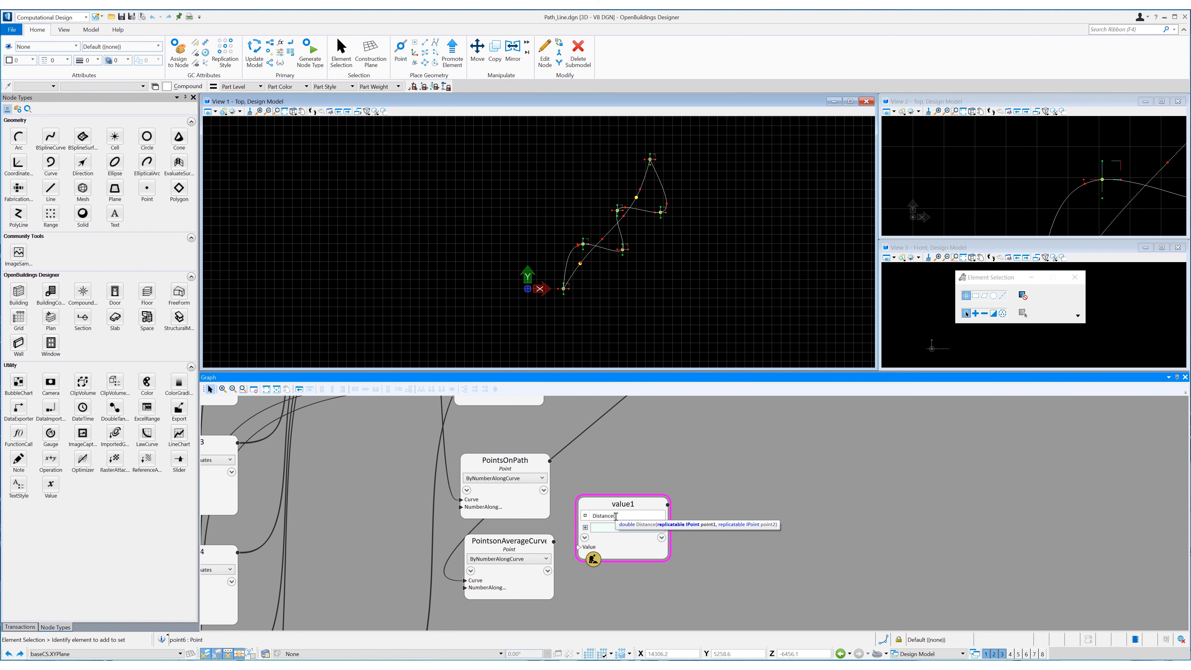
pyautogui.write('Points')
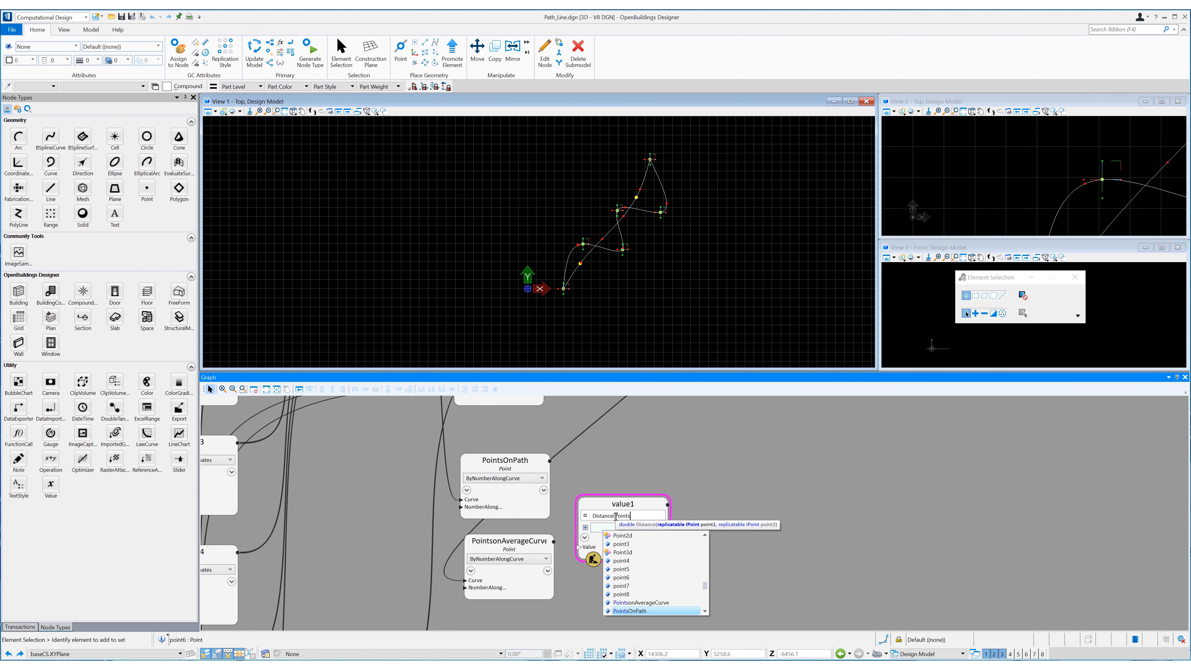
pyautogui.press('Tab')
pyautogui.write(',')
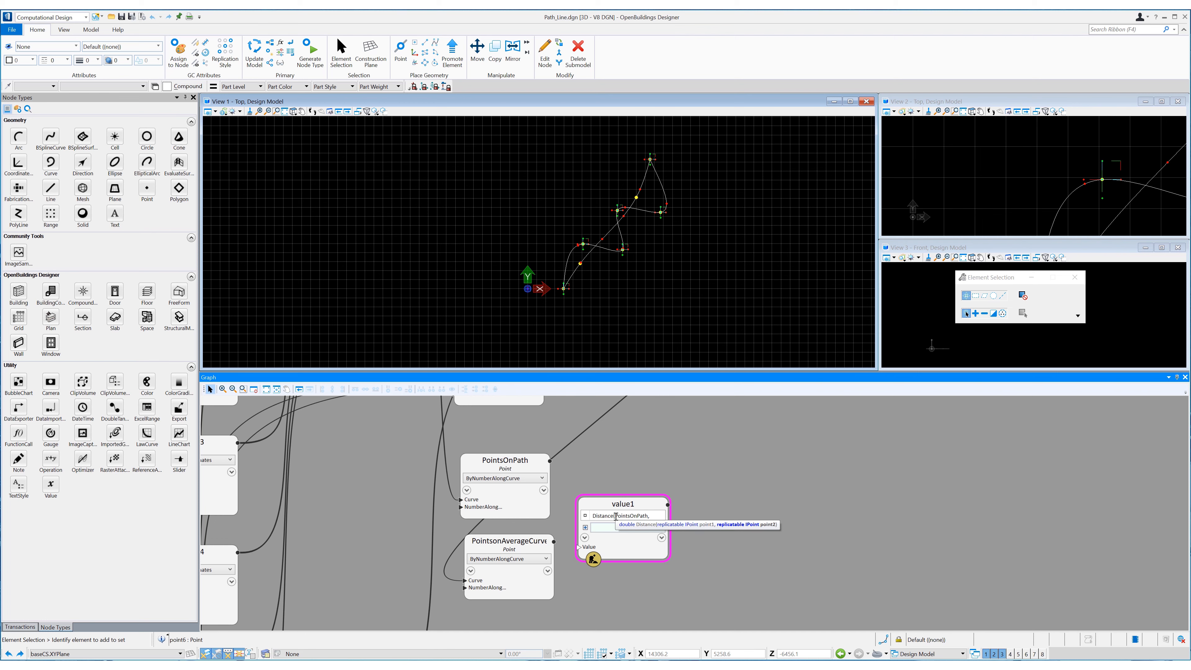
pyautogui.write('point')
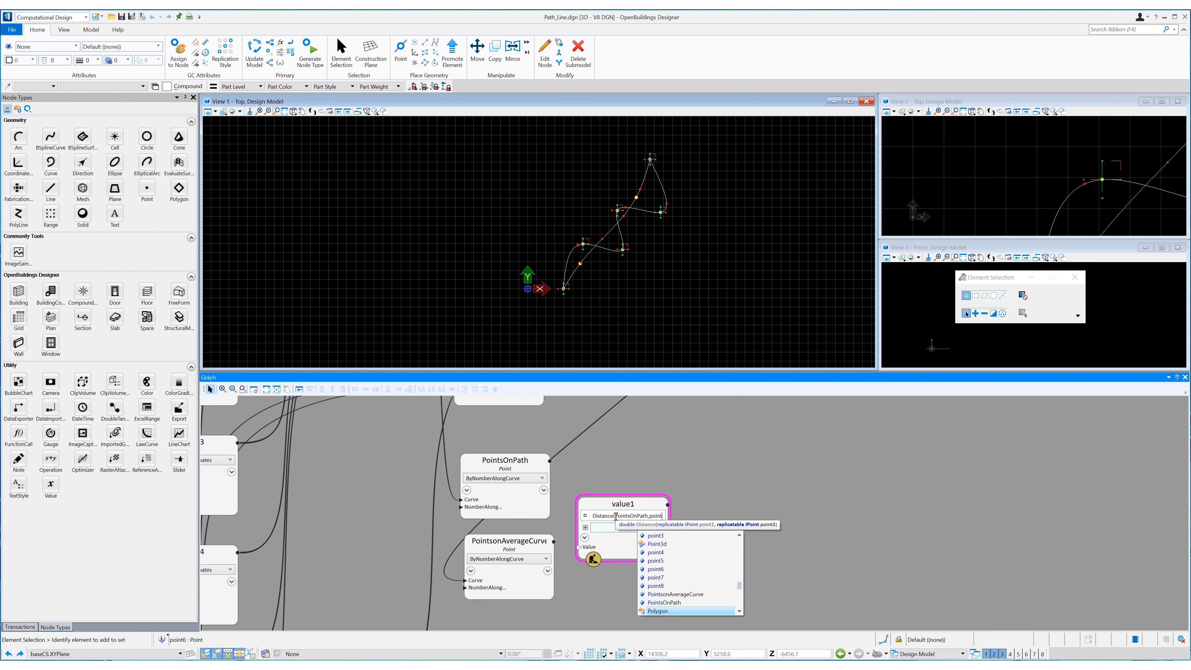
pyautogui.press('Up')
pyautogui.press('Up')
pyautogui.press('Tab')
pyautogui.write(')')
pyautogui.press('Return')
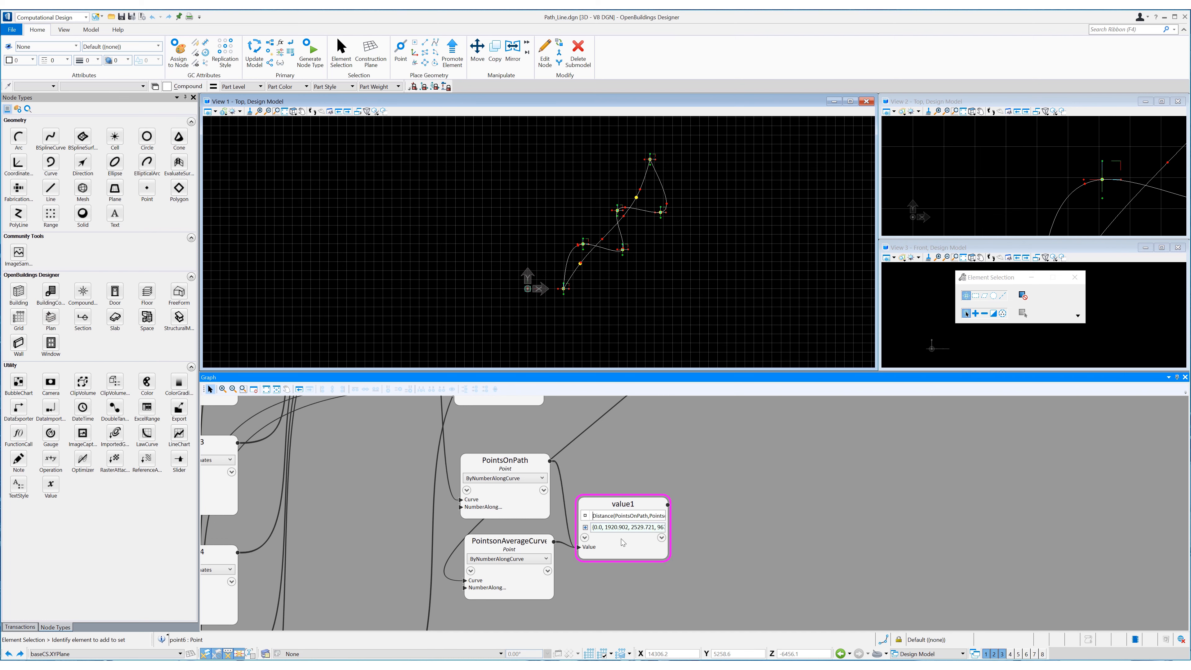
# Examine the list of distances among value1's outputs
pyautogui.click(661, 537)
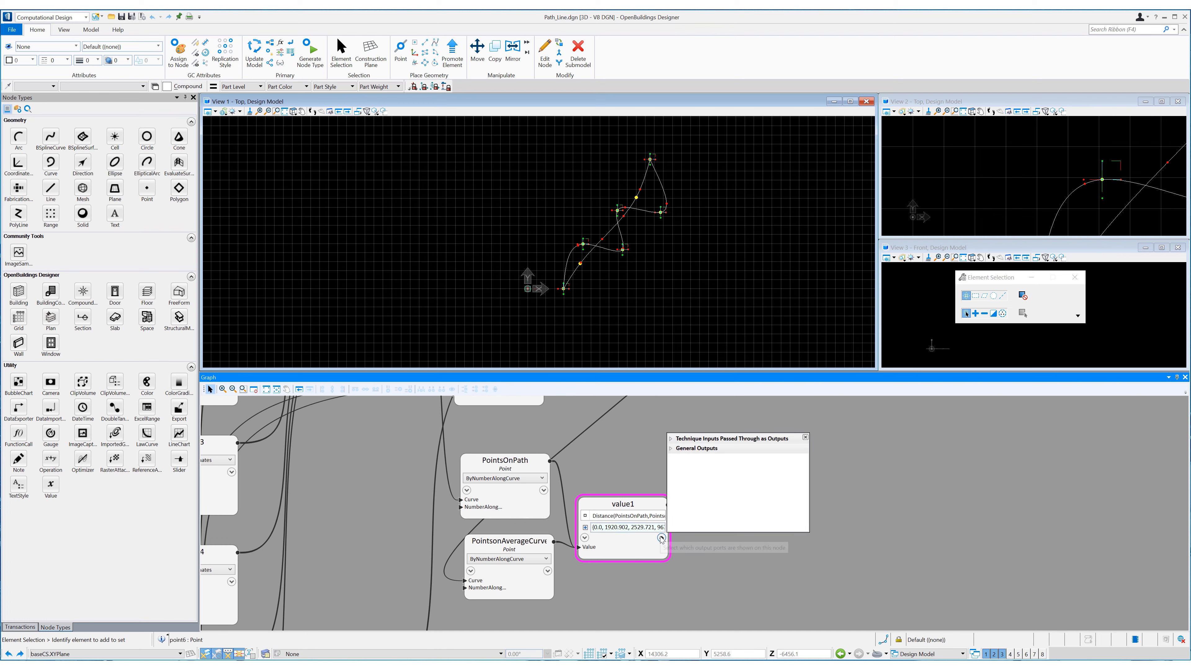
pyautogui.click(670, 439)
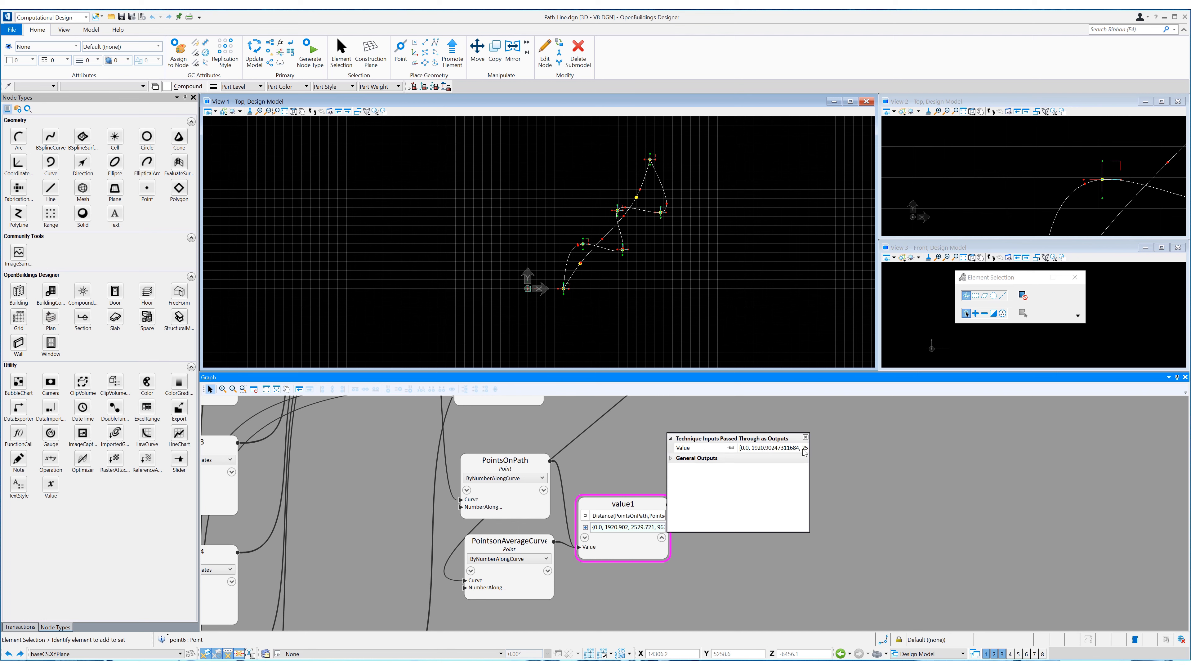
pyautogui.click(735, 574)
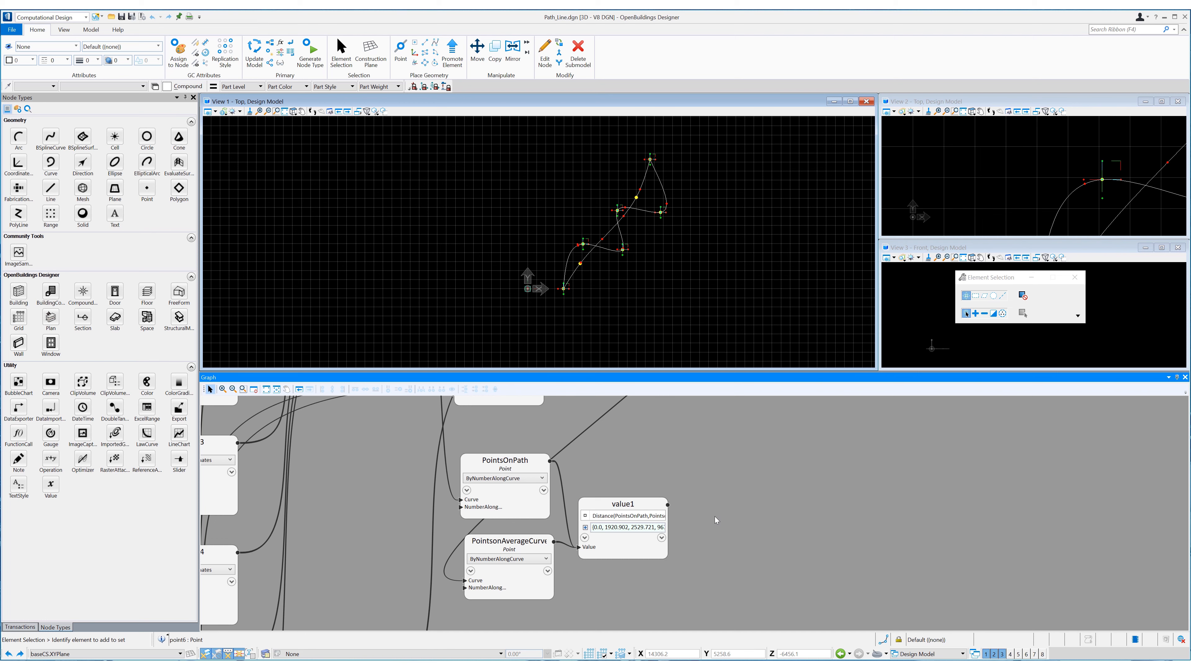
# Add an Operation node that takes value1 as its subject, set it to Sum and name it TotalDistanceBetweenCurves
pyautogui.moveTo(640, 549); pyautogui.dragTo(647, 548)
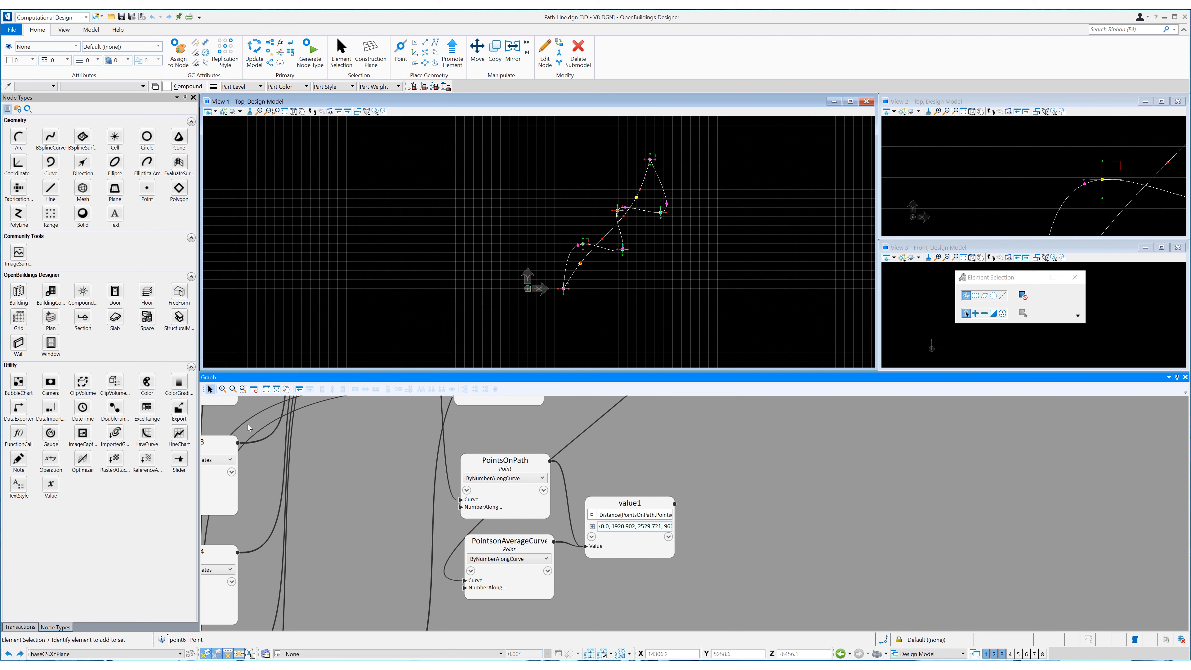
pyautogui.click(50, 461)
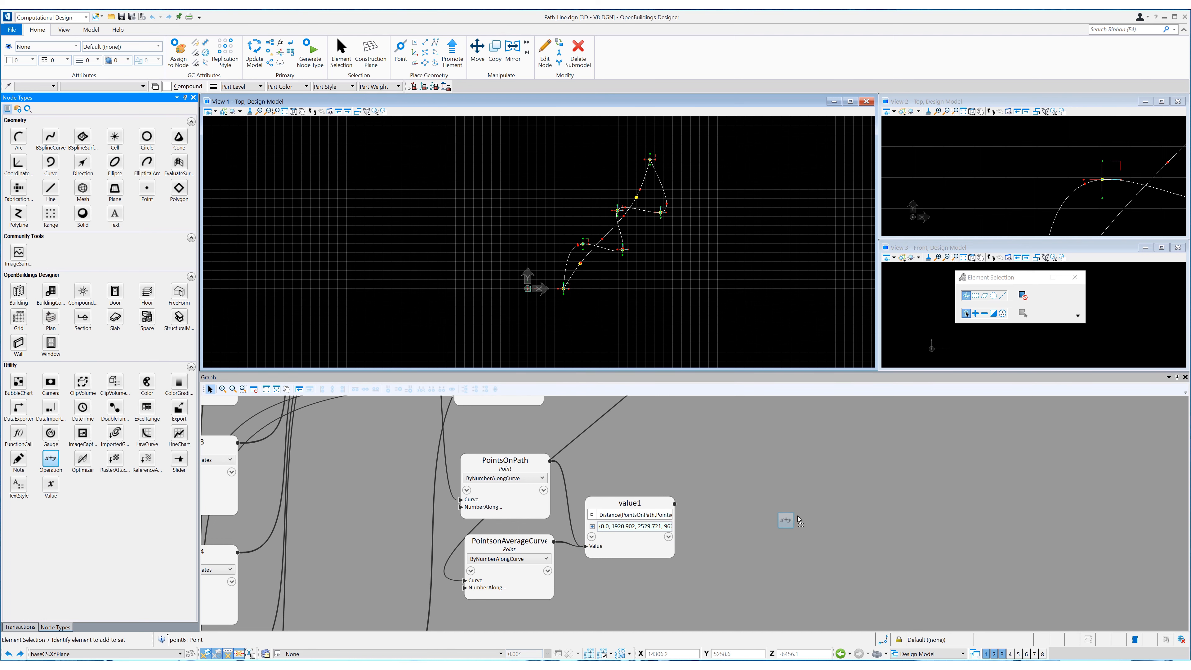
pyautogui.click(757, 513)
pyautogui.moveTo(674, 505); pyautogui.dragTo(710, 544)
pyautogui.click(740, 515)
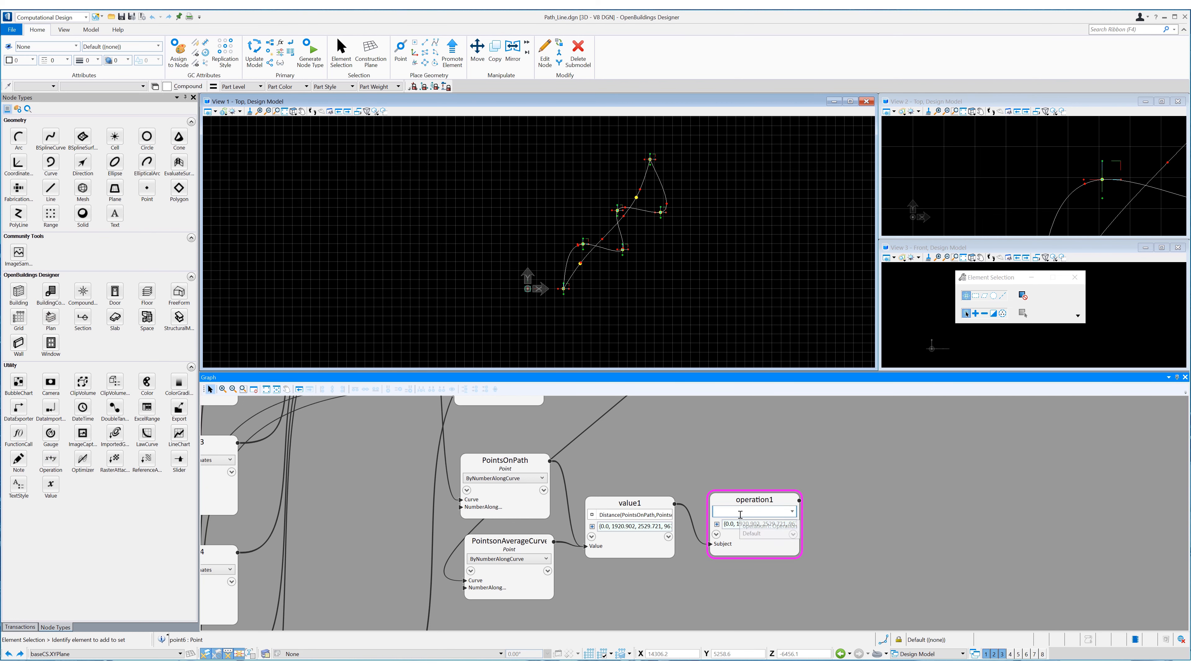
pyautogui.write('sum')
pyautogui.press('Return')
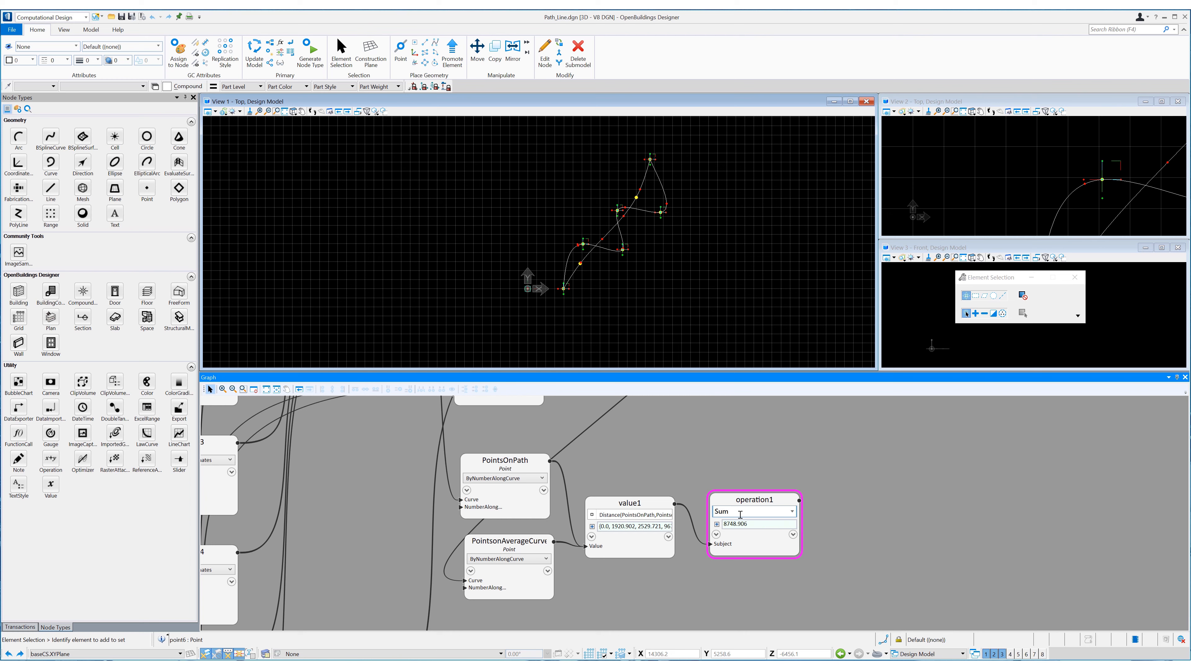
pyautogui.click(750, 500)
pyautogui.write('TotalDistanceBetweenCurves')
pyautogui.click(719, 441)
# Add a Value node beside AverageCurve with the expression AverageCurve.Length
pyautogui.moveTo(660, 454); pyautogui.dragTo(685, 580, button='middle')
pyautogui.moveTo(609, 496); pyautogui.dragTo(579, 566, button='middle')
pyautogui.moveTo(51, 485); pyautogui.dragTo(781, 480)
pyautogui.click(781, 479)
pyautogui.write('AverageCurve')
pyautogui.press('BackSpace')
pyautogui.press('BackSpace')
pyautogui.press('BackSpace')
pyautogui.press('BackSpace')
pyautogui.press('BackSpace')
pyautogui.press('BackSpace')
pyautogui.press('BackSpace')
pyautogui.press('BackSpace')
pyautogui.press('BackSpace')
pyautogui.press('BackSpace')
pyautogui.press('BackSpace')
pyautogui.press('BackSpace')
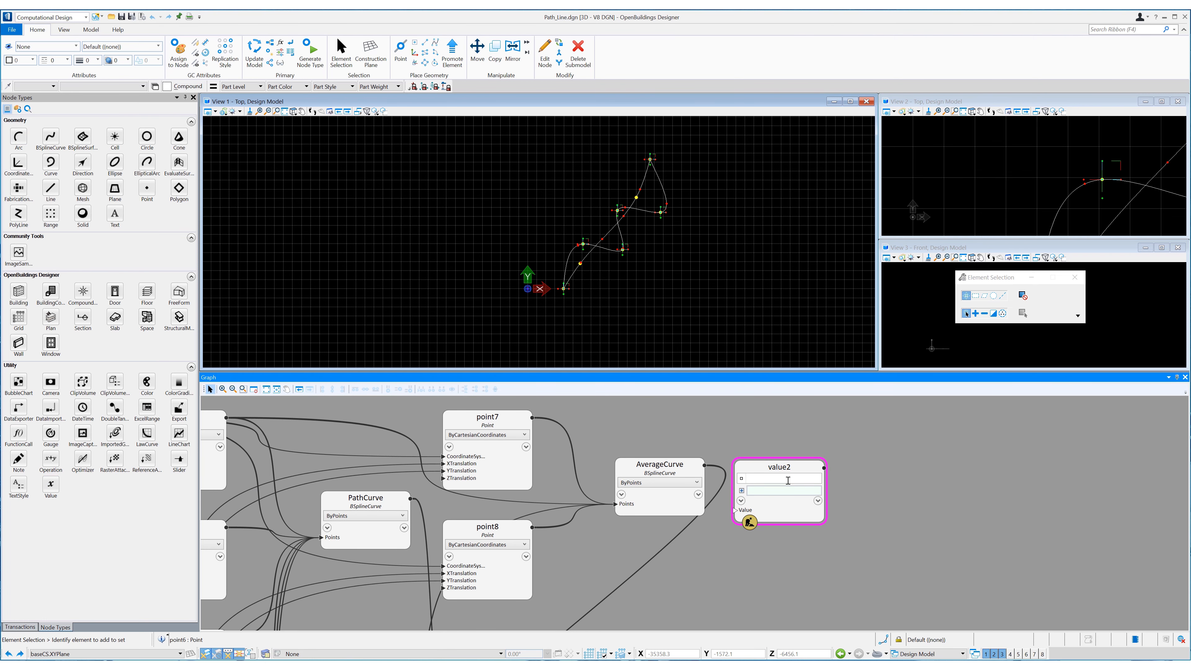
pyautogui.write('mas')
pyautogui.press('Return')
# Rename the new length value node as AverageCurveLength
pyautogui.click(778, 467)
pyautogui.write('AverageCurveLength')
pyautogui.click(881, 596)
# Add an Optimizer node beside the objective nodes and assign the sliders X1, Y1, X2 and Y2 as its parameters
pyautogui.scroll(-5, 881, 596)
pyautogui.moveTo(717, 551); pyautogui.dragTo(664, 460, button='middle')
pyautogui.moveTo(83, 458); pyautogui.dragTo(721, 433)
pyautogui.click(710, 442)
pyautogui.moveTo(276, 480); pyautogui.dragTo(288, 438, button='middle')
pyautogui.moveTo(298, 441); pyautogui.dragTo(256, 593)
pyautogui.press('Return')
# Connect AverageCurveLength and TotalDistanceBetweenCurves to the optimizer as its minimization objectives
pyautogui.moveTo(709, 478); pyautogui.dragTo(697, 543, button='middle')
pyautogui.click(711, 468)
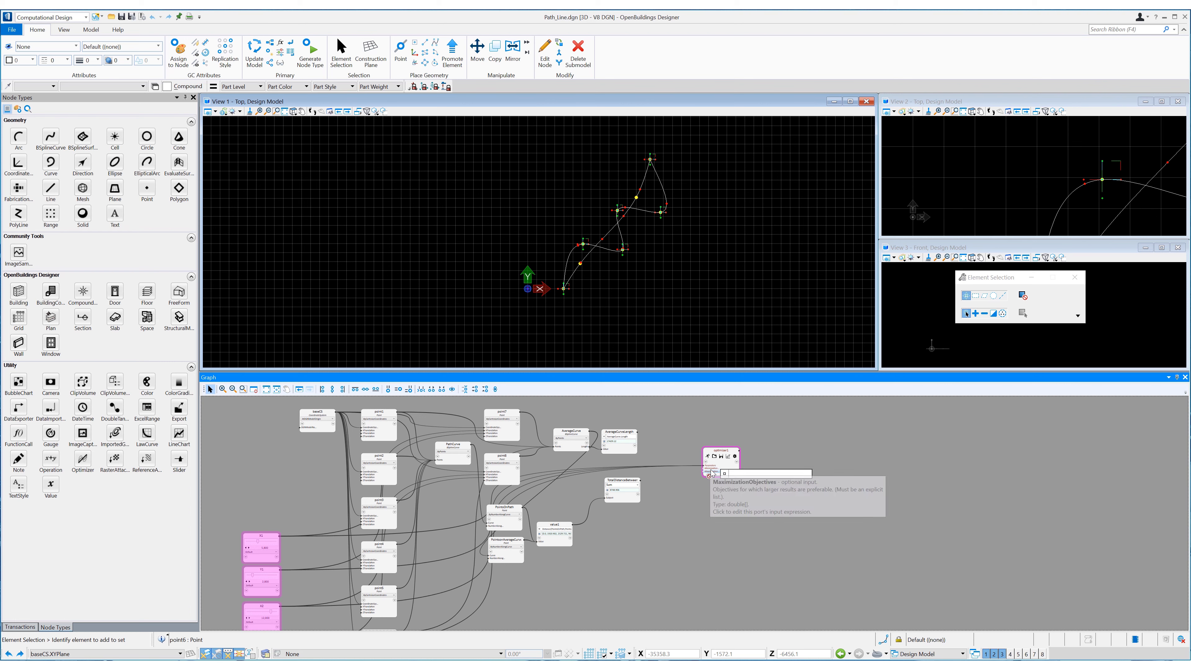
pyautogui.click(636, 432)
pyautogui.click(702, 468)
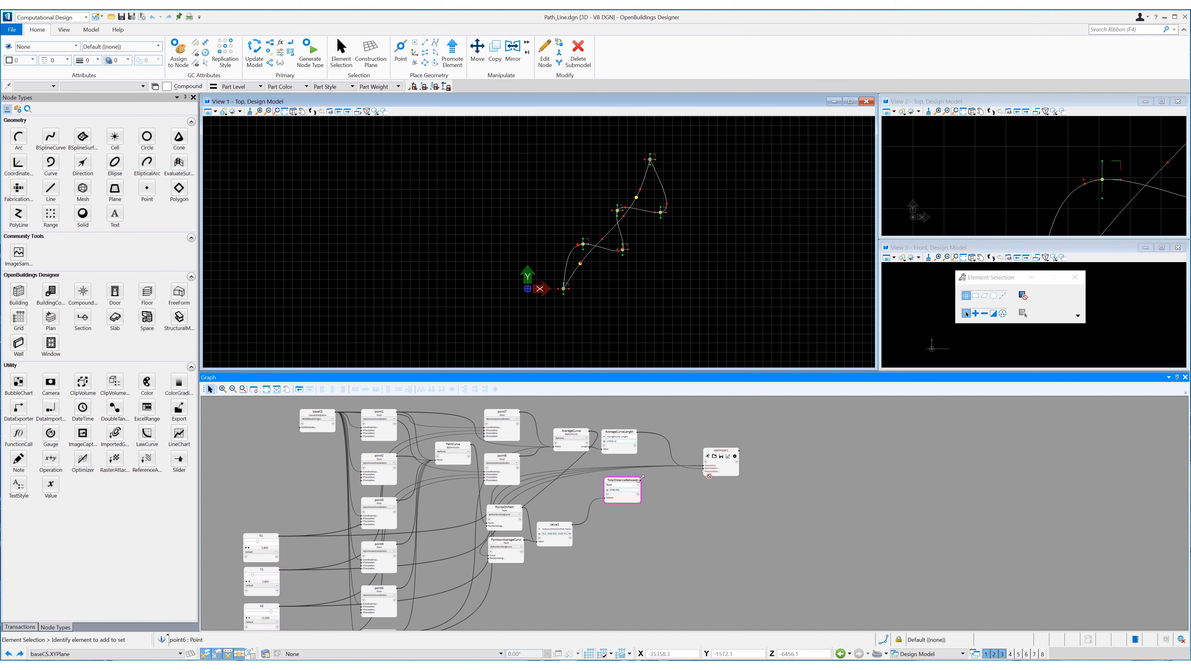
pyautogui.click(637, 484)
pyautogui.click(704, 471)
pyautogui.scroll(3, 707, 475)
pyautogui.rightClick(695, 467)
pyautogui.click(710, 485)
pyautogui.click(705, 461)
pyautogui.scroll(-5, 760, 491)
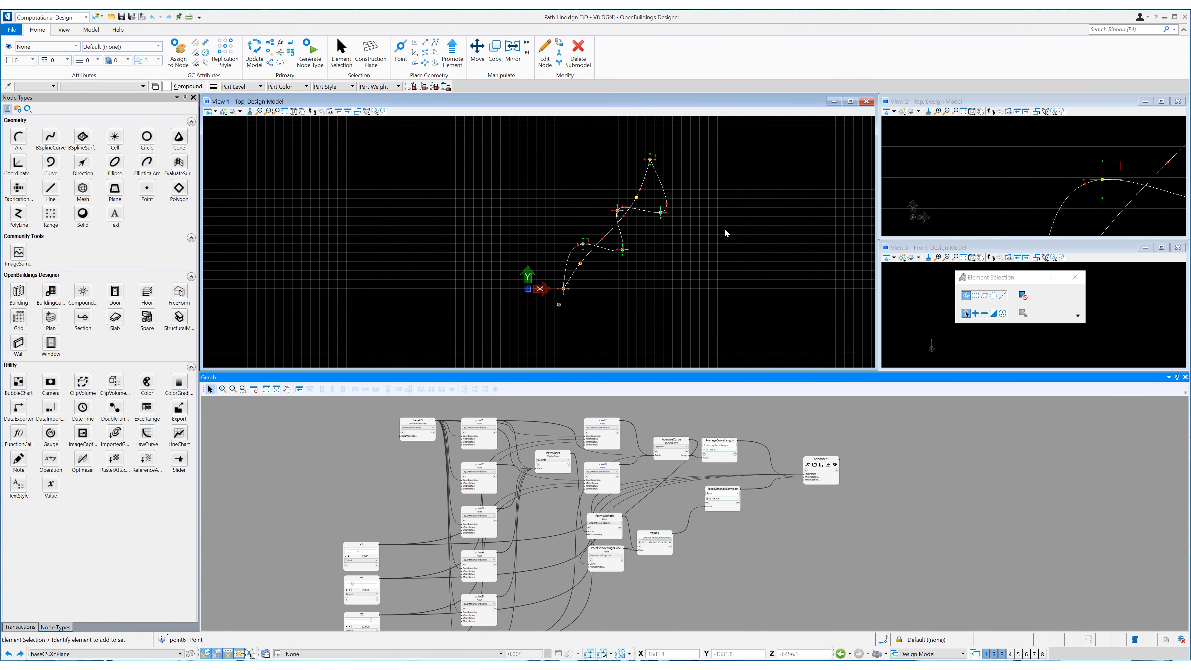
pyautogui.scroll(3, 819, 471)
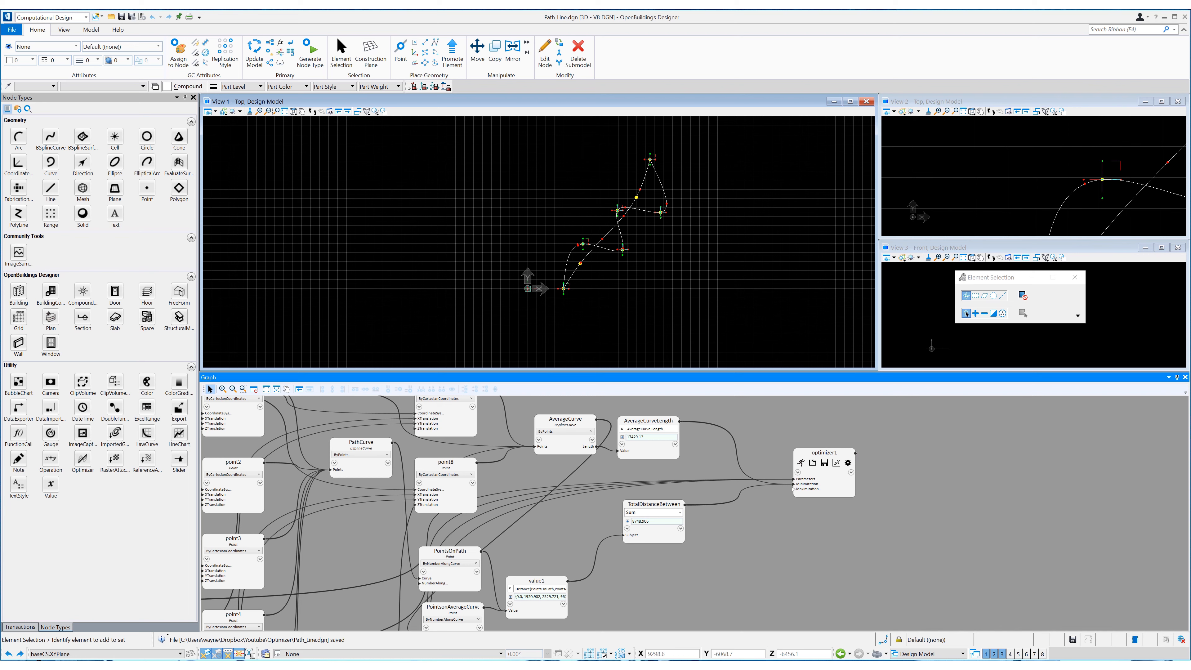
# Run optimizer1 through all its generations and dismiss the progress window
pyautogui.click(20, 627)
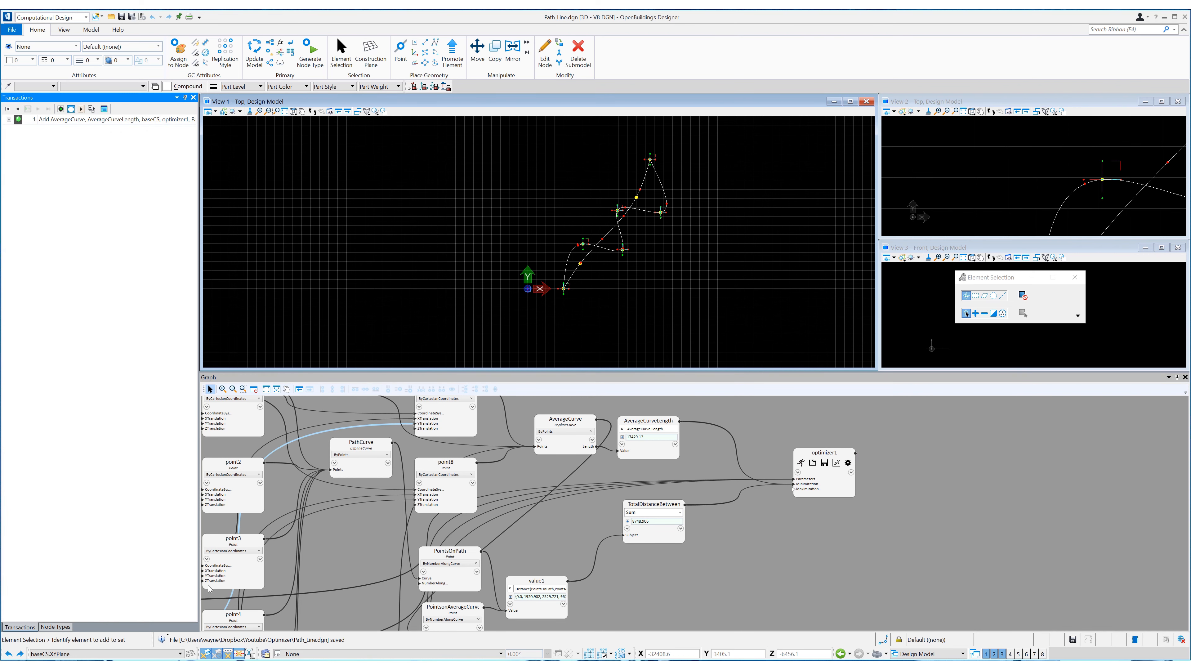
pyautogui.click(49, 626)
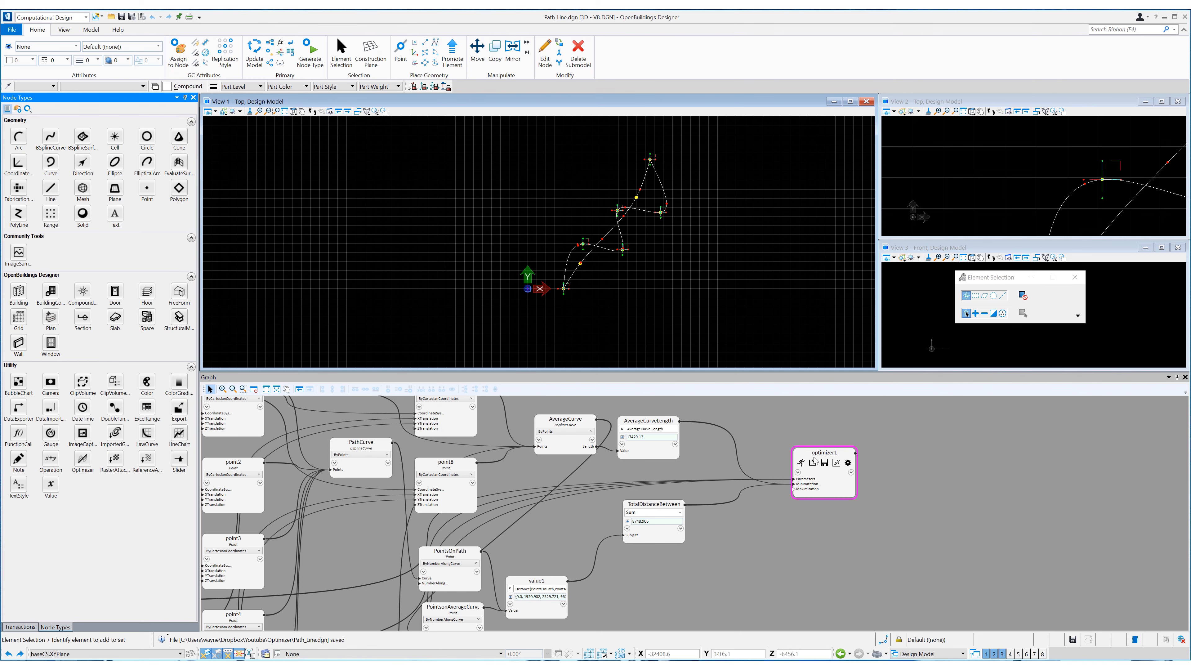
pyautogui.click(800, 463)
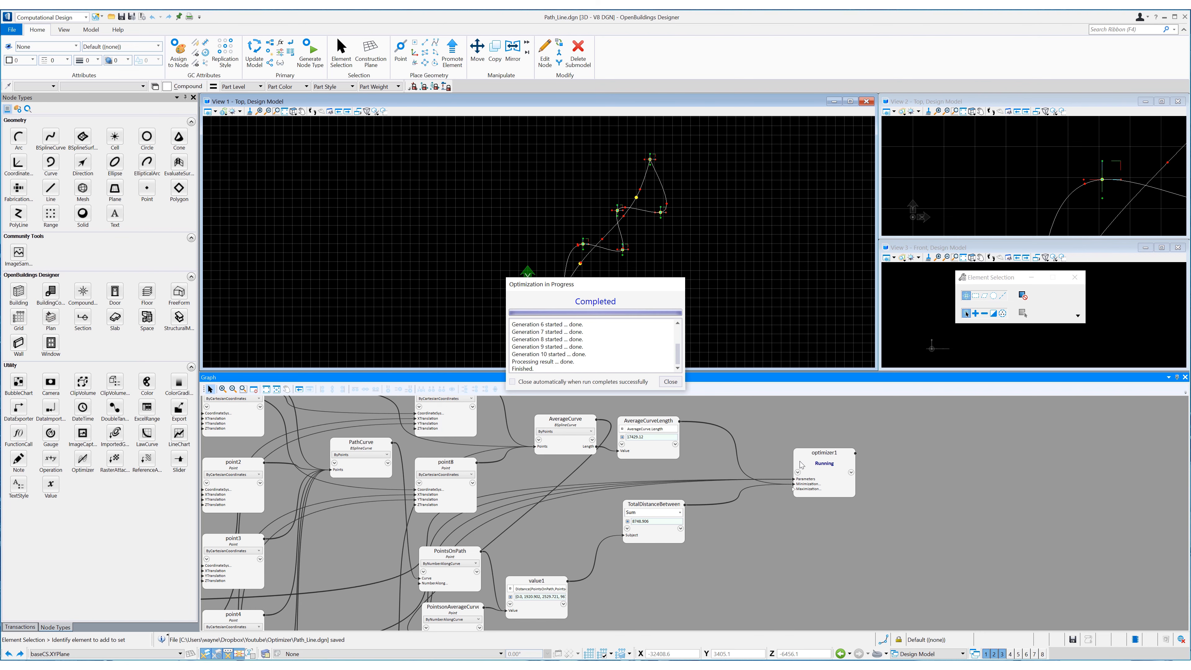
pyautogui.click(670, 383)
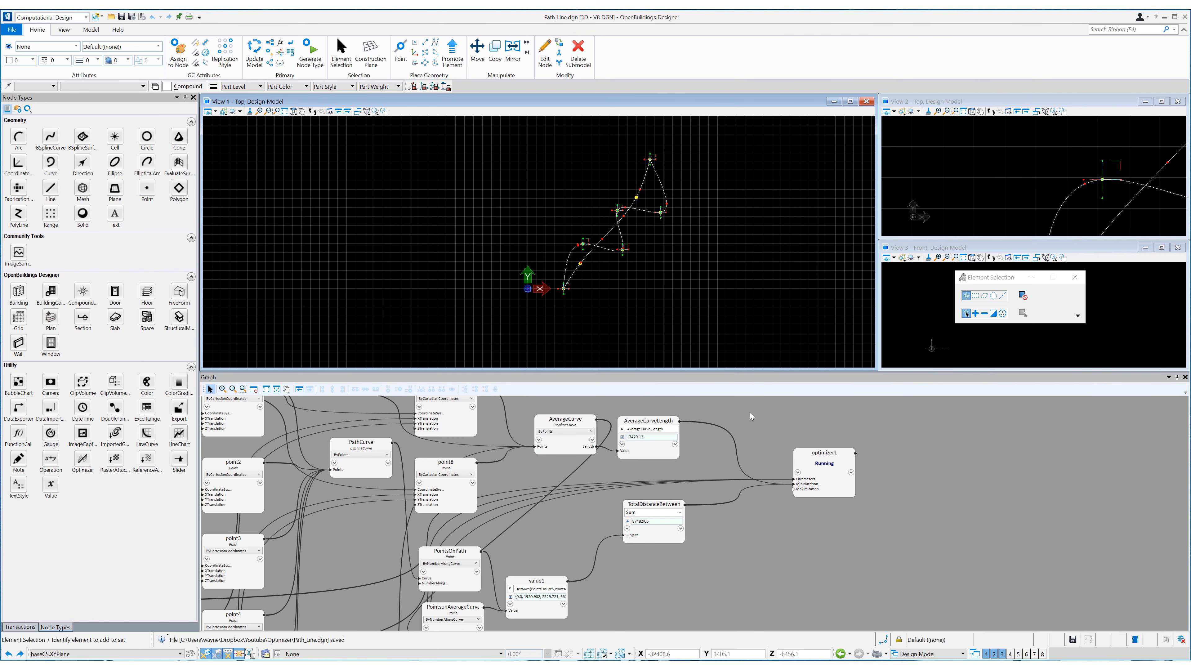
# Show the optimizer's result chart and apply the solution with the greatest AverageCurveLength to the model
pyautogui.click(821, 462)
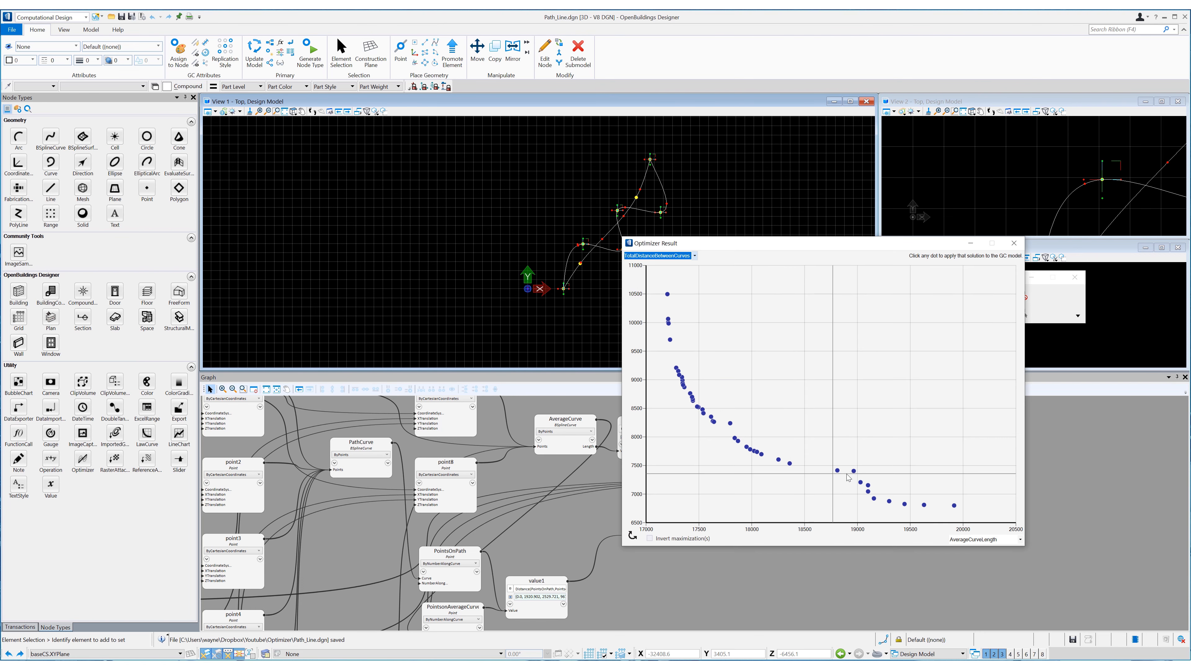
pyautogui.click(953, 505)
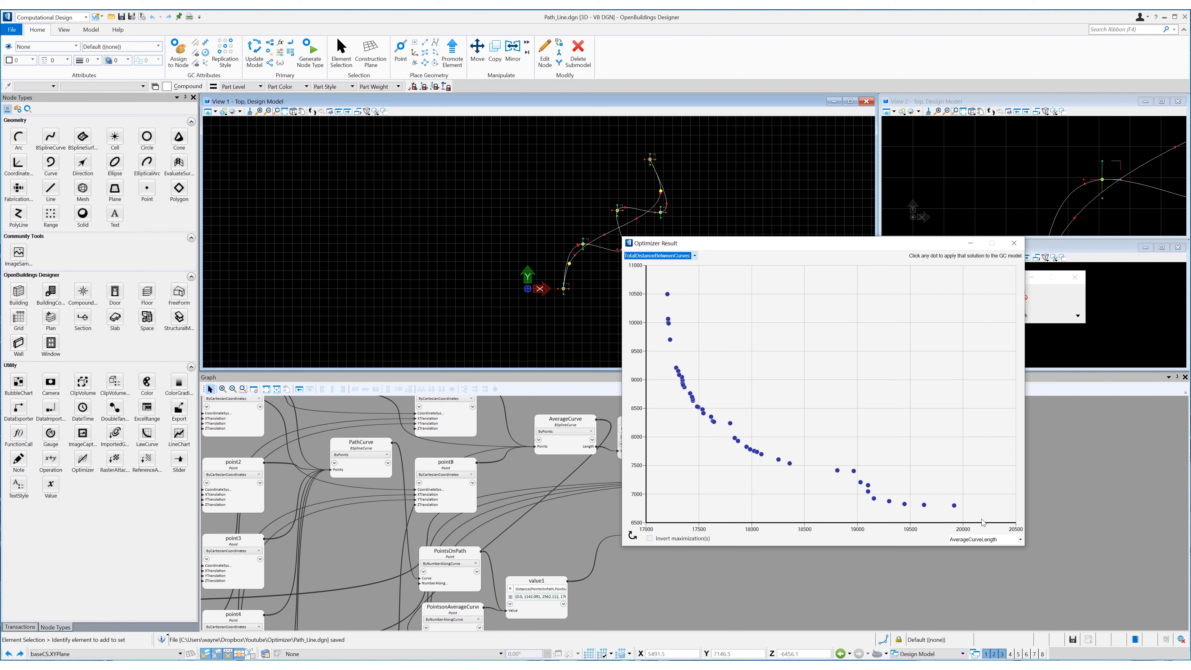
pyautogui.moveTo(954, 506)
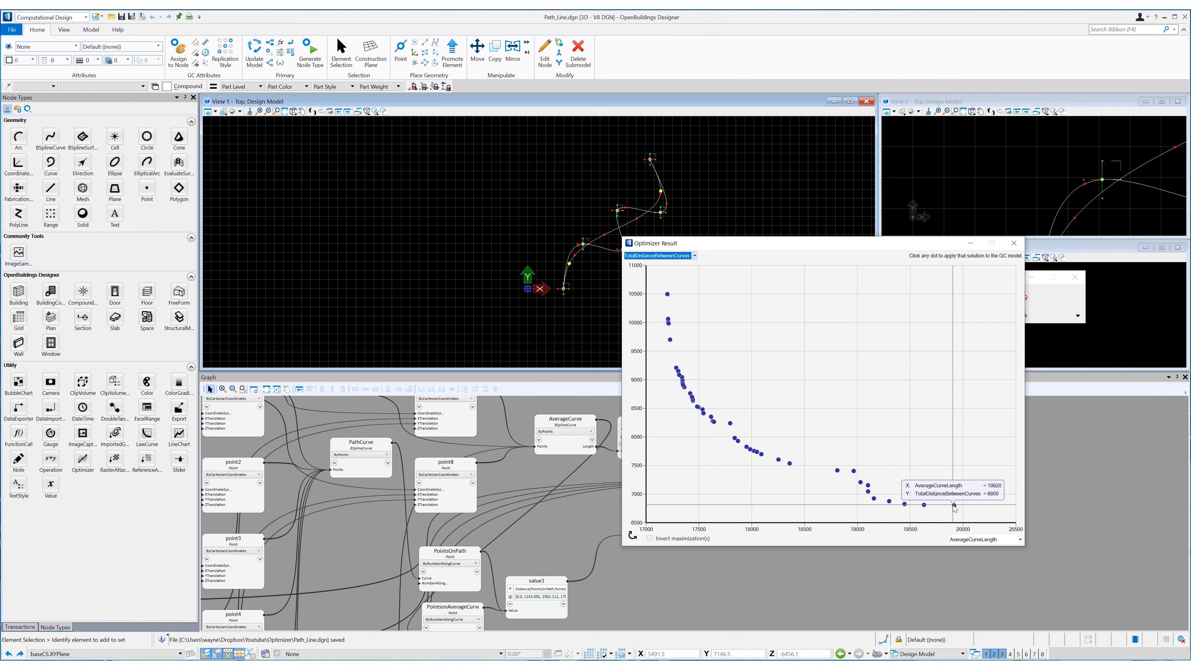
# Apply a series of solutions along the result curve, from shortest to longest AverageCurveLength, to compare the resulting curve shapes
pyautogui.click(668, 295)
pyautogui.click(711, 418)
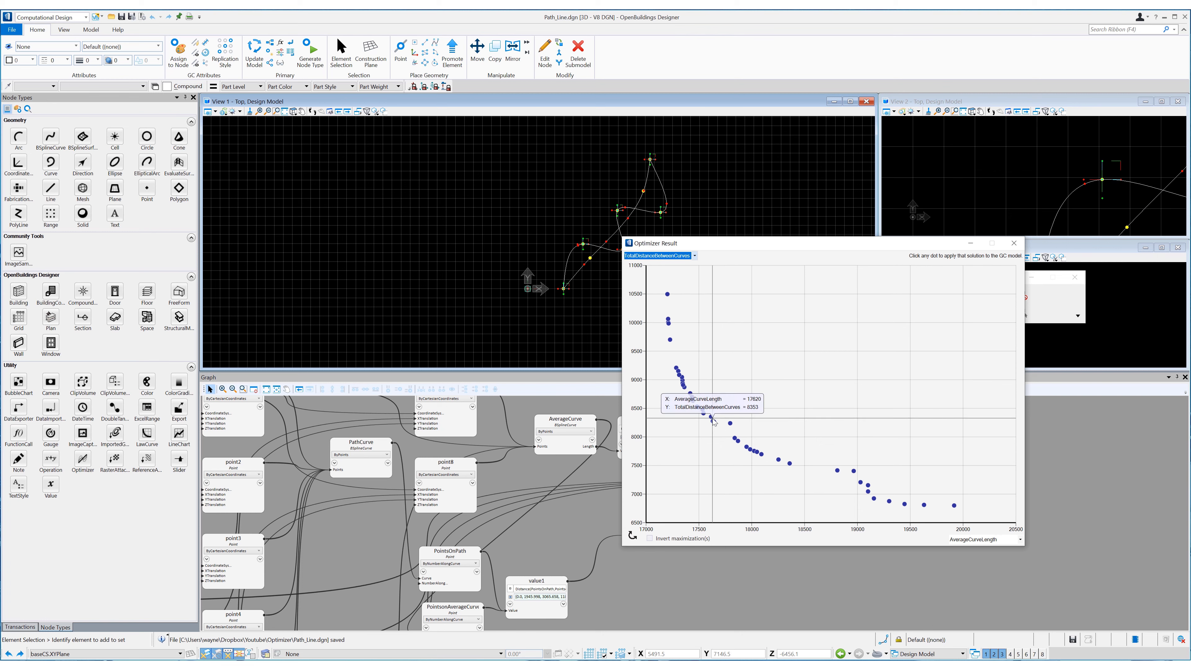
pyautogui.click(738, 442)
pyautogui.click(750, 449)
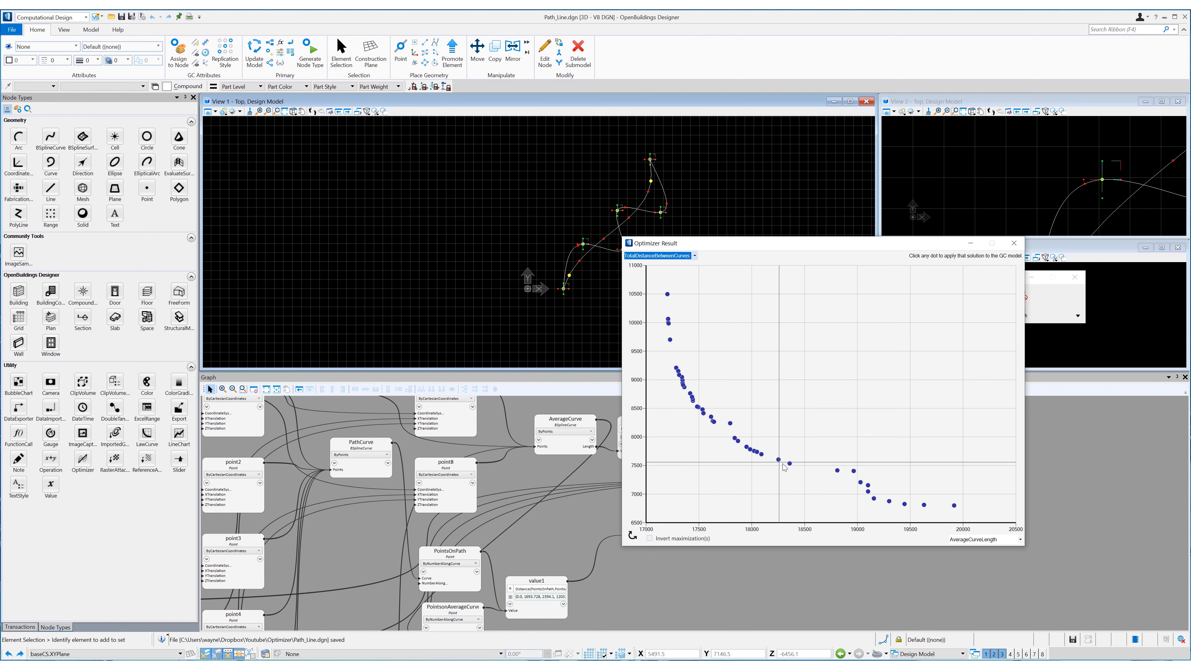
pyautogui.click(790, 463)
pyautogui.click(837, 470)
pyautogui.click(854, 471)
pyautogui.click(904, 504)
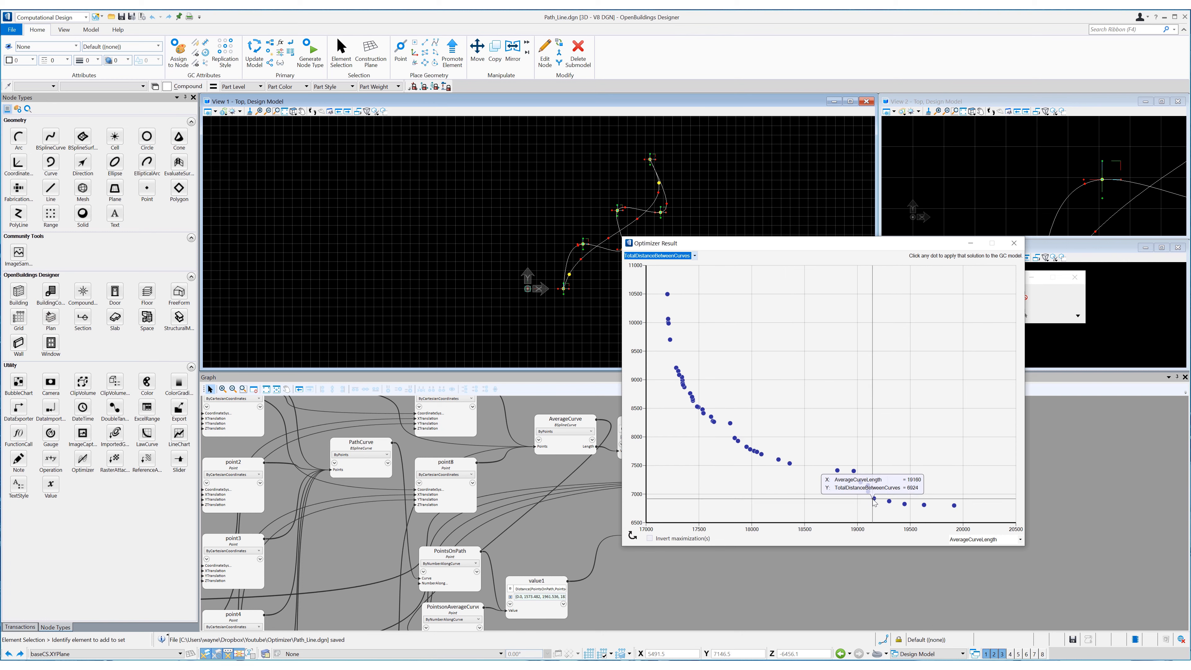
pyautogui.click(953, 505)
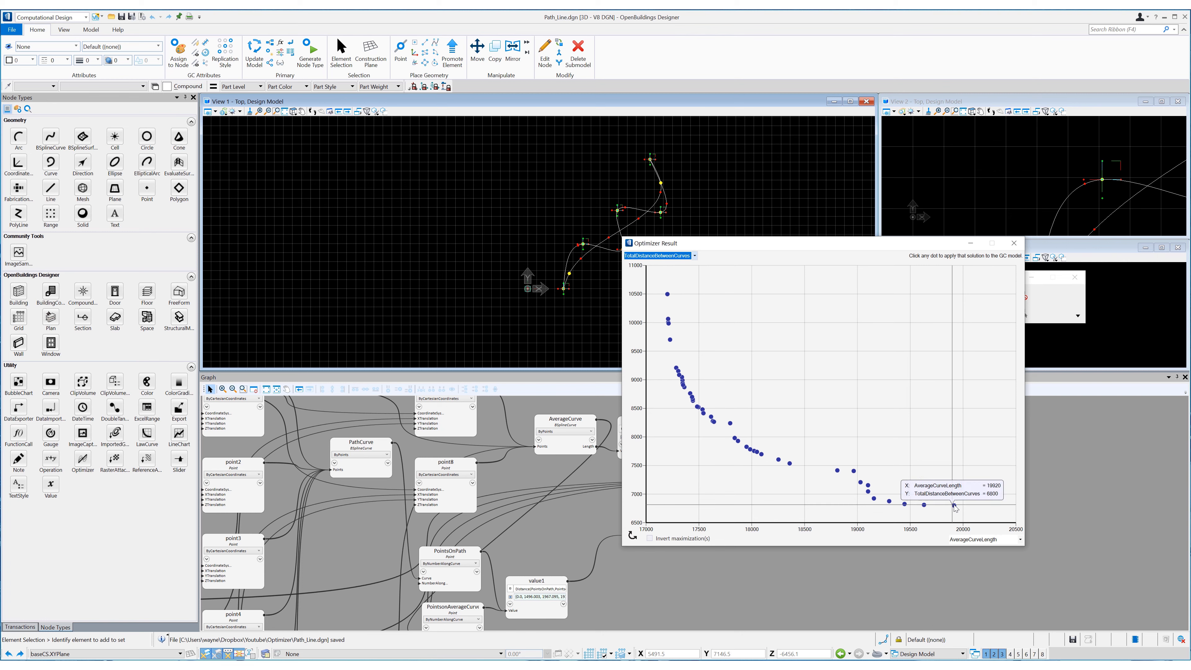
pyautogui.click(750, 449)
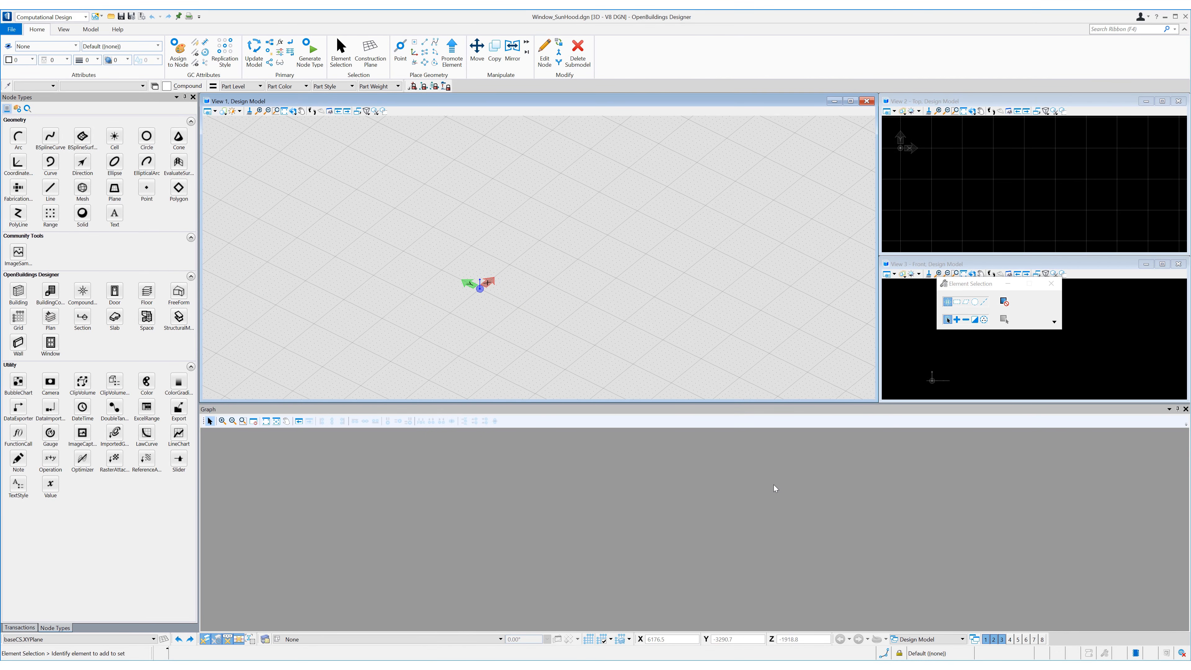
# Create the base coordinate system baseCS in the Design Model of Window_SunHood.dgn
pyautogui.click(767, 480)
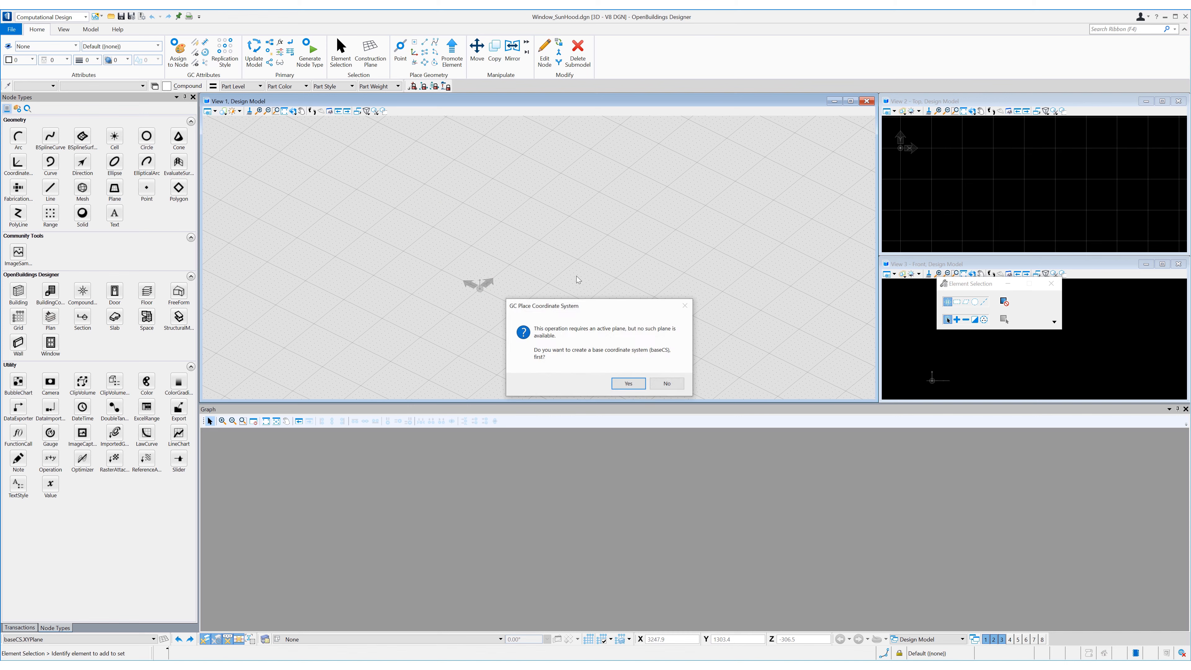
pyautogui.click(628, 384)
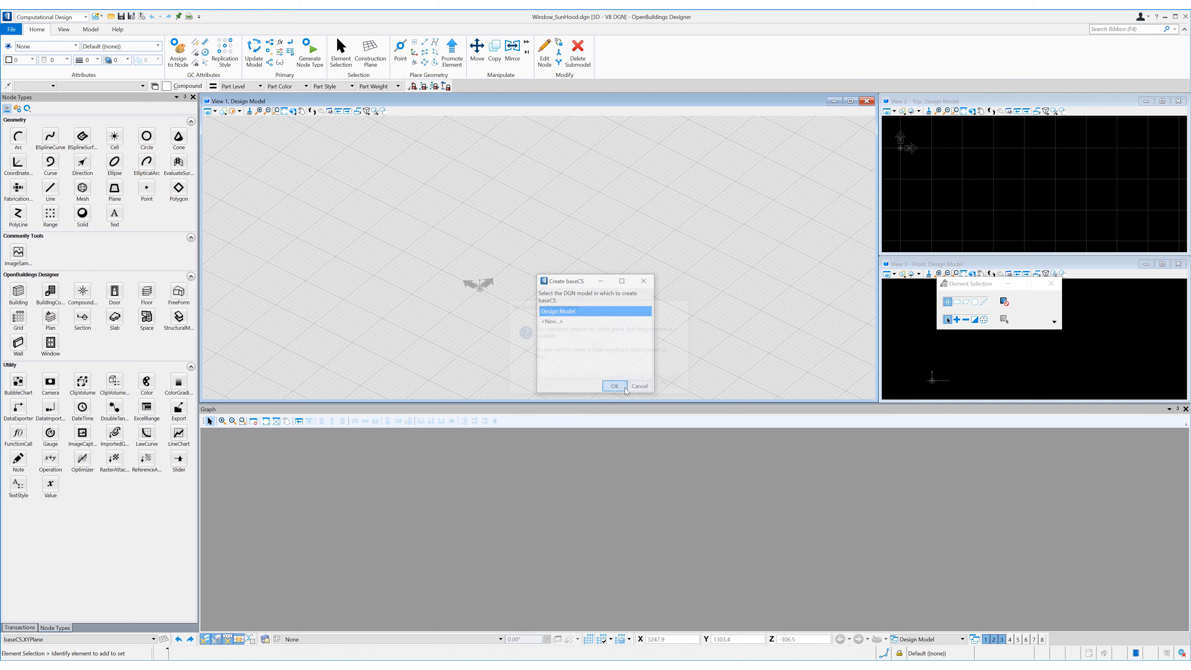
pyautogui.press('Return')
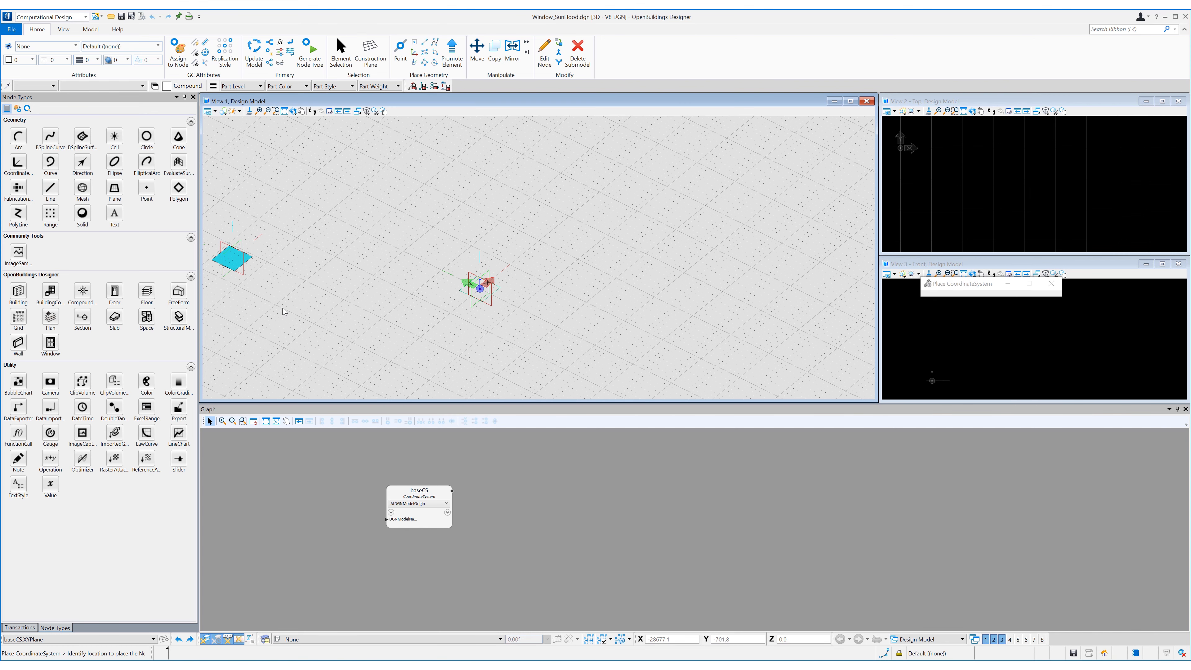
# Add a CoordinateSystem node beside baseCS and set its technique to ByOriginRotationAboutCoordinateSystem
pyautogui.doubleClick(19, 162)
pyautogui.moveTo(425, 604); pyautogui.dragTo(554, 544)
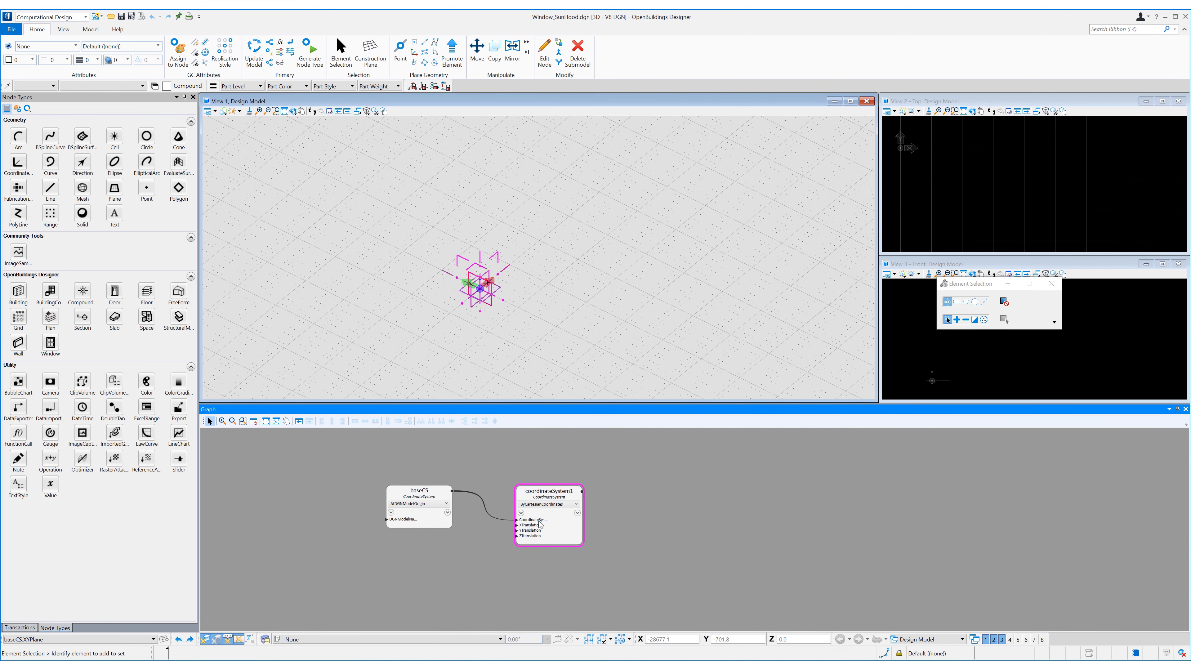
pyautogui.click(548, 504)
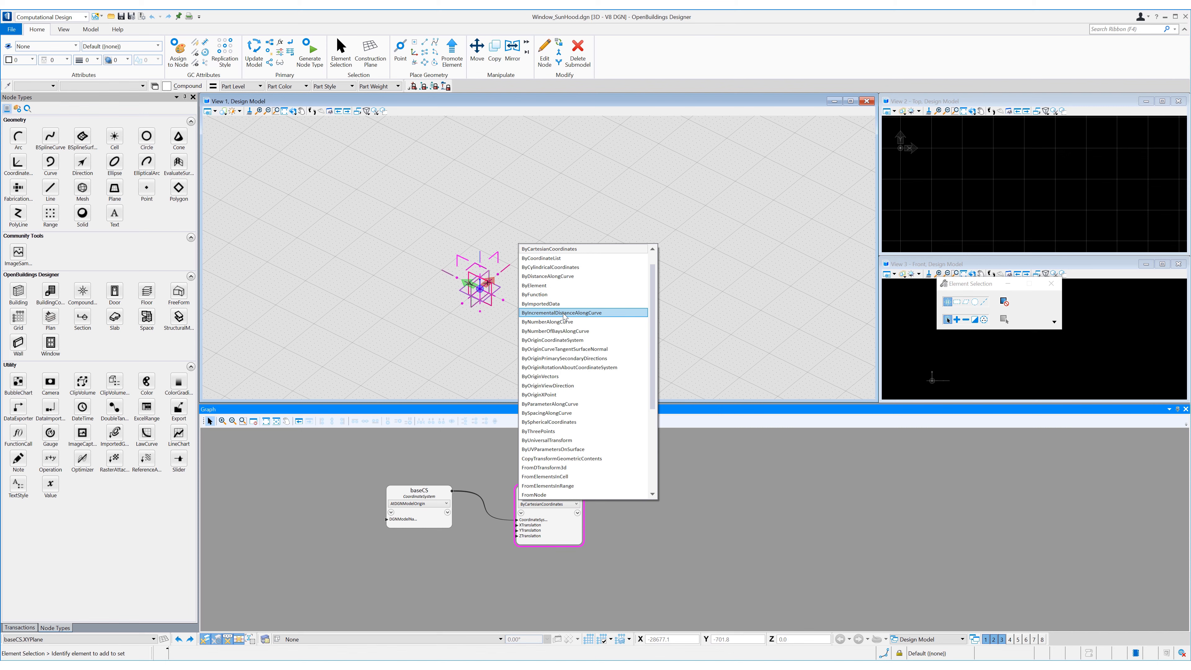
pyautogui.click(563, 367)
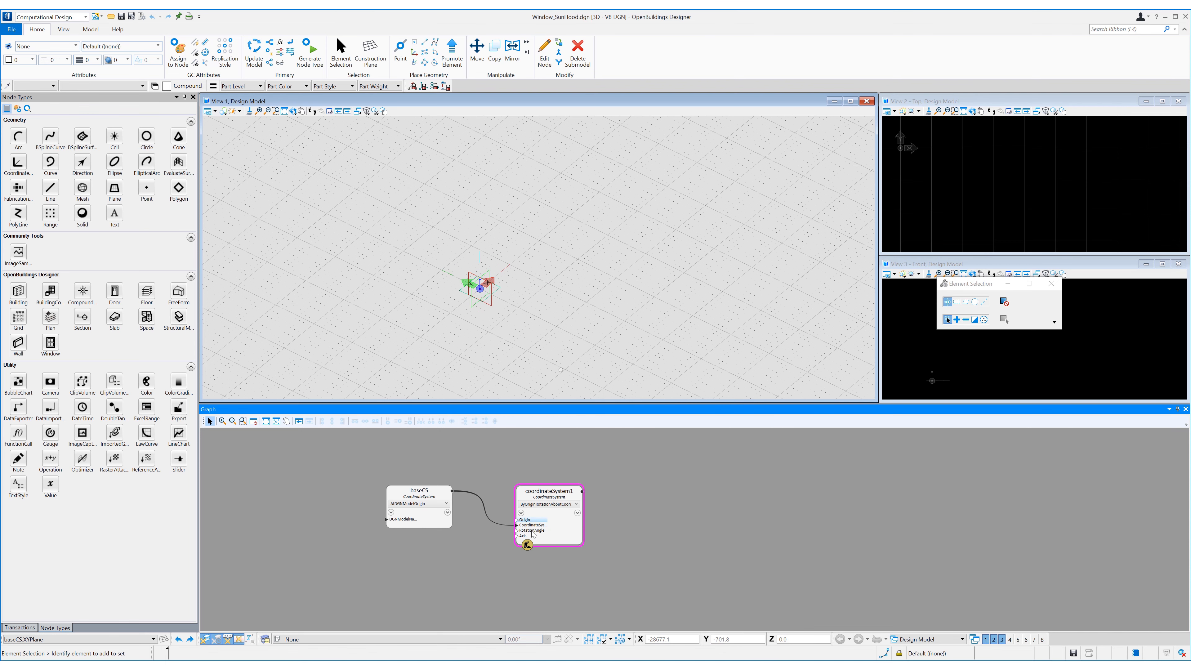
# Use baseCS as the new coordinate system's origin, drive its RotationAngle with RotationToNorth = -20, and place that value node below baseCS
pyautogui.moveTo(451, 491); pyautogui.dragTo(518, 520)
pyautogui.click(558, 533)
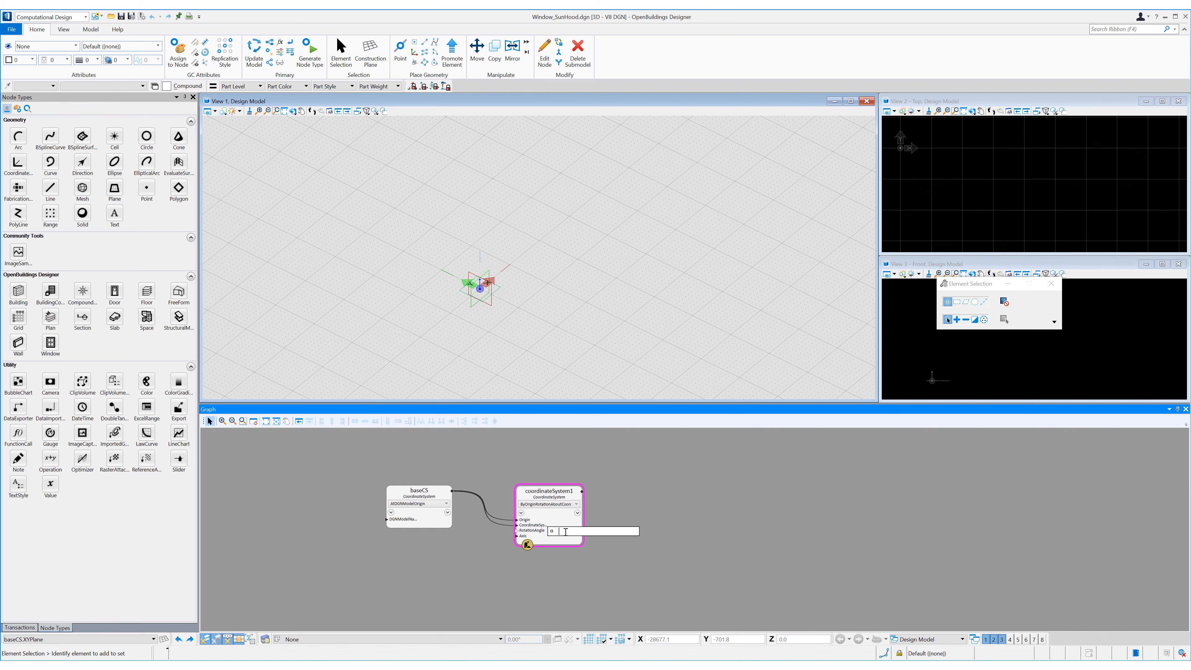
pyautogui.write('RotationToNorth = -20')
pyautogui.press('Return')
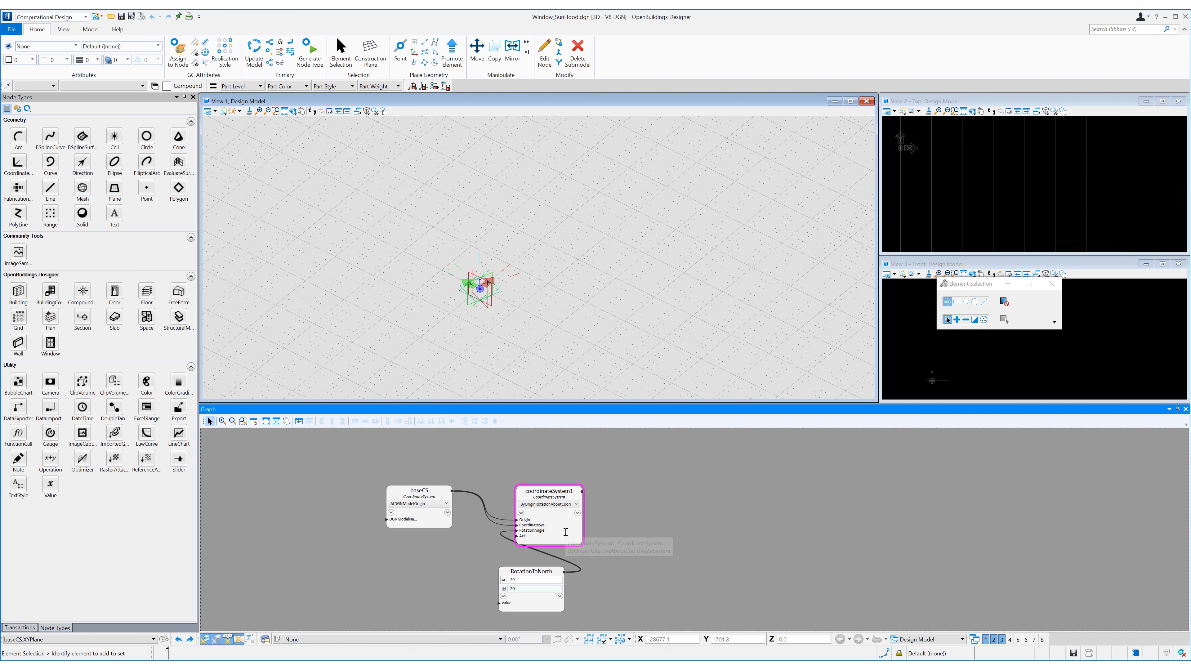
pyautogui.moveTo(543, 573); pyautogui.dragTo(433, 552)
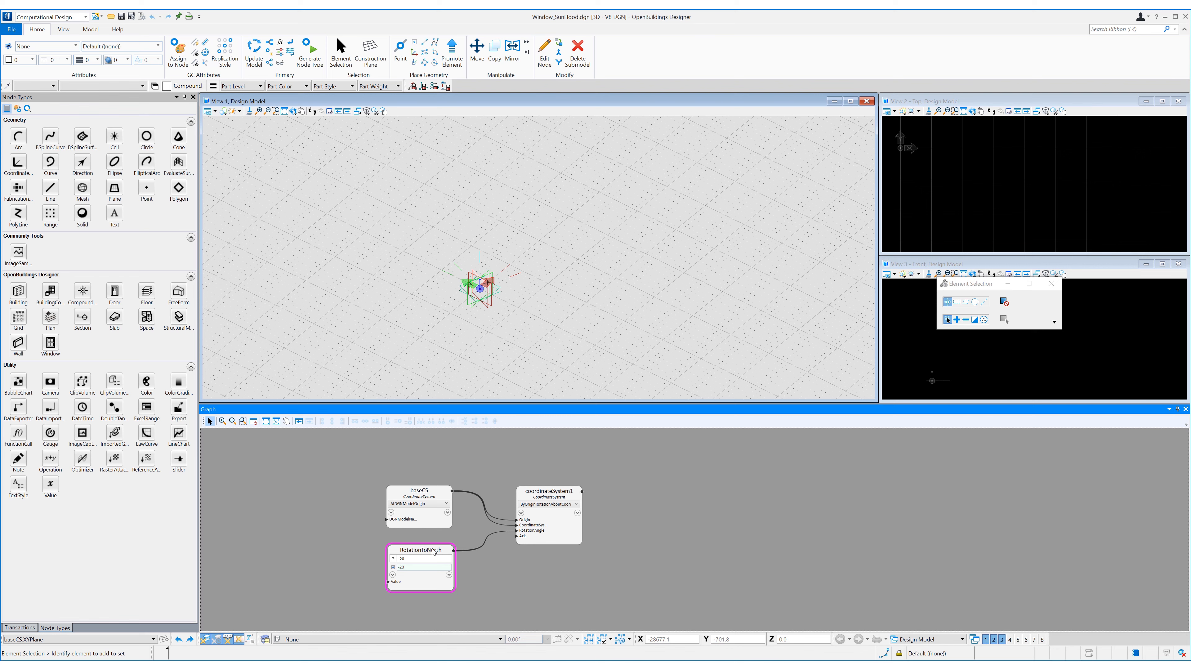
# Rename the rotated coordinate system node as WindowCS
pyautogui.doubleClick(553, 492)
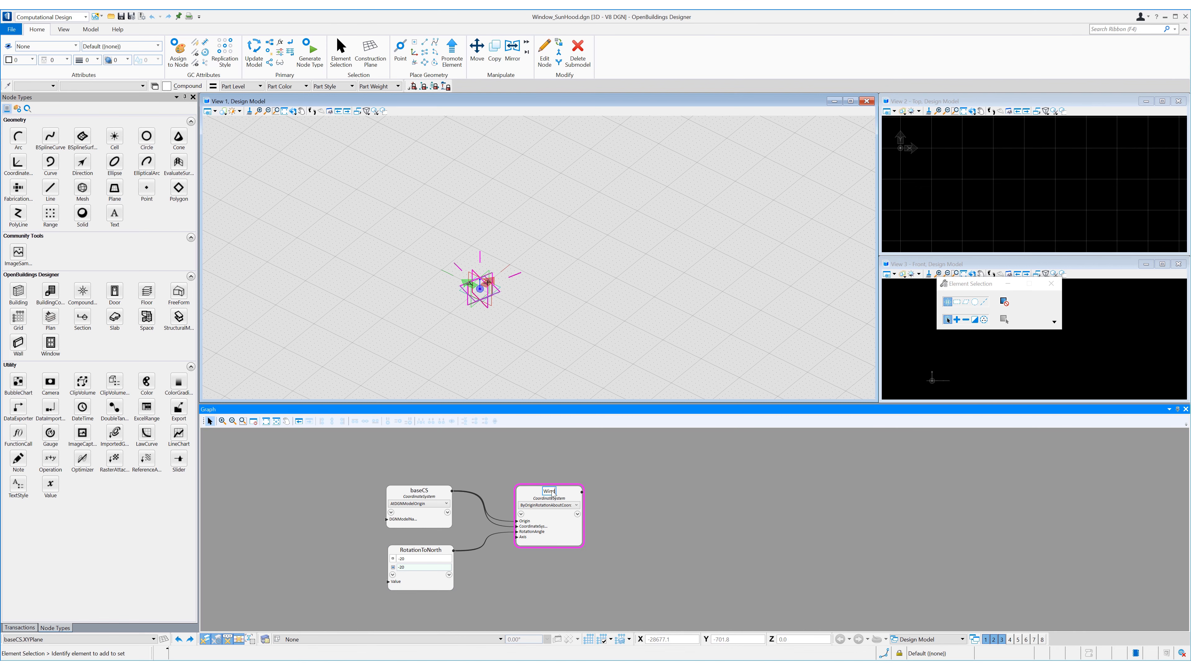
pyautogui.write('WindowCS')
pyautogui.press('Return')
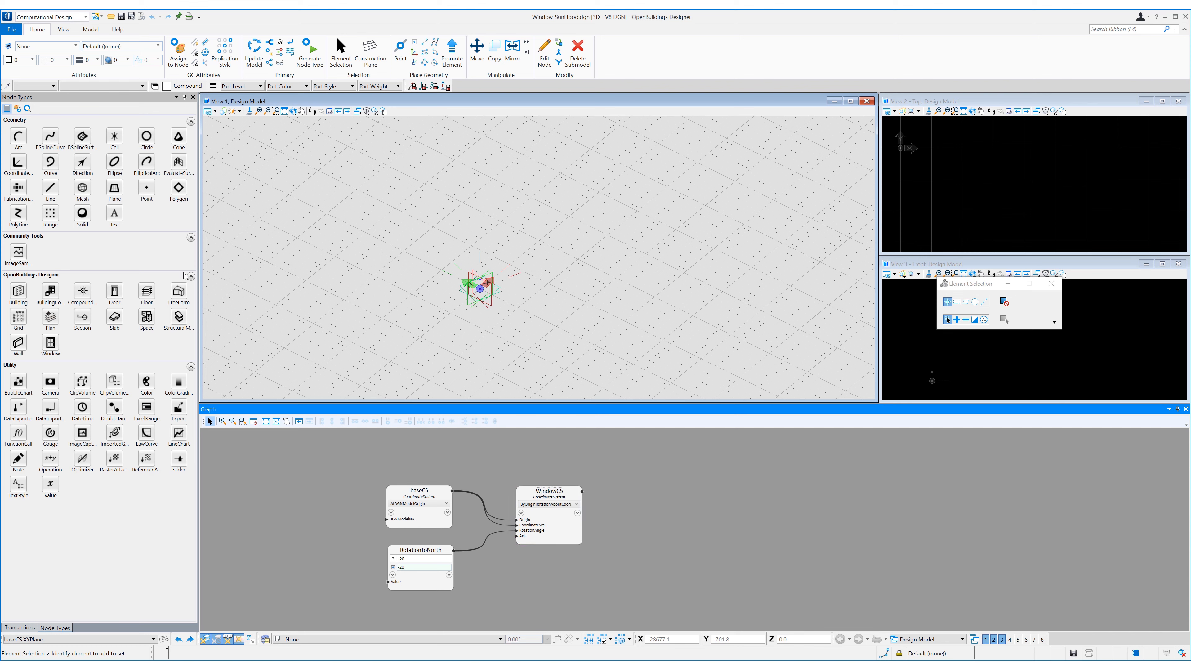
# Add a Point node beside WindowCS and set its technique to ByDirectionAndDistanceFromOrigin
pyautogui.click(146, 187)
pyautogui.click(672, 523)
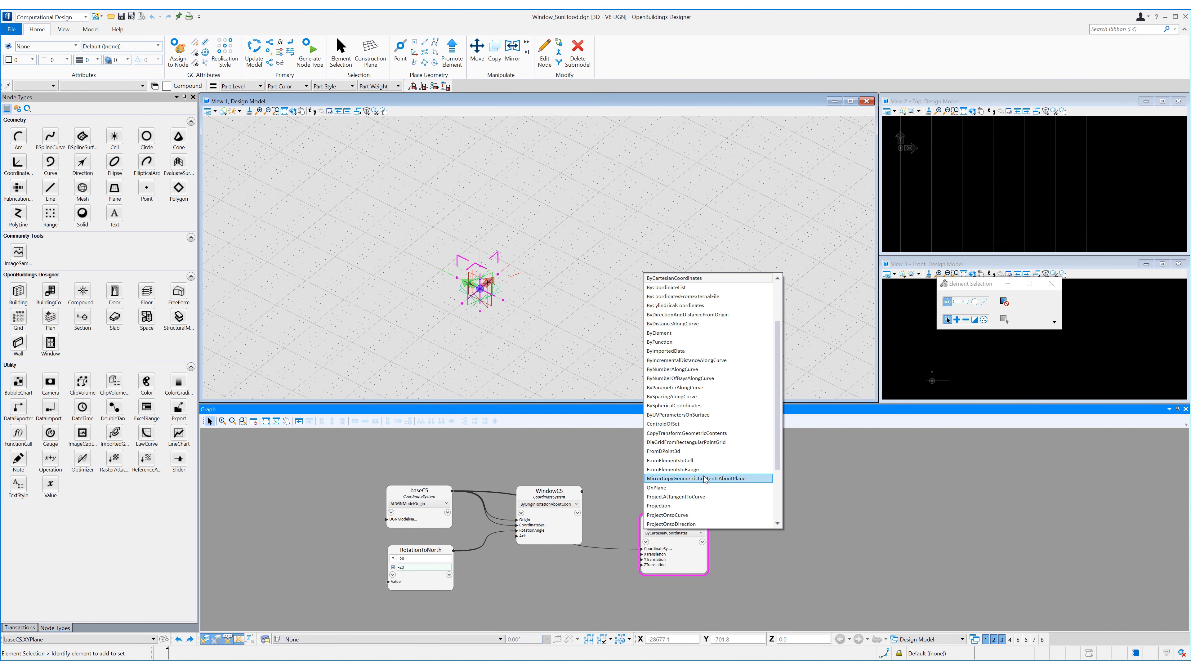
pyautogui.scroll(2, 703, 412)
pyautogui.click(689, 379)
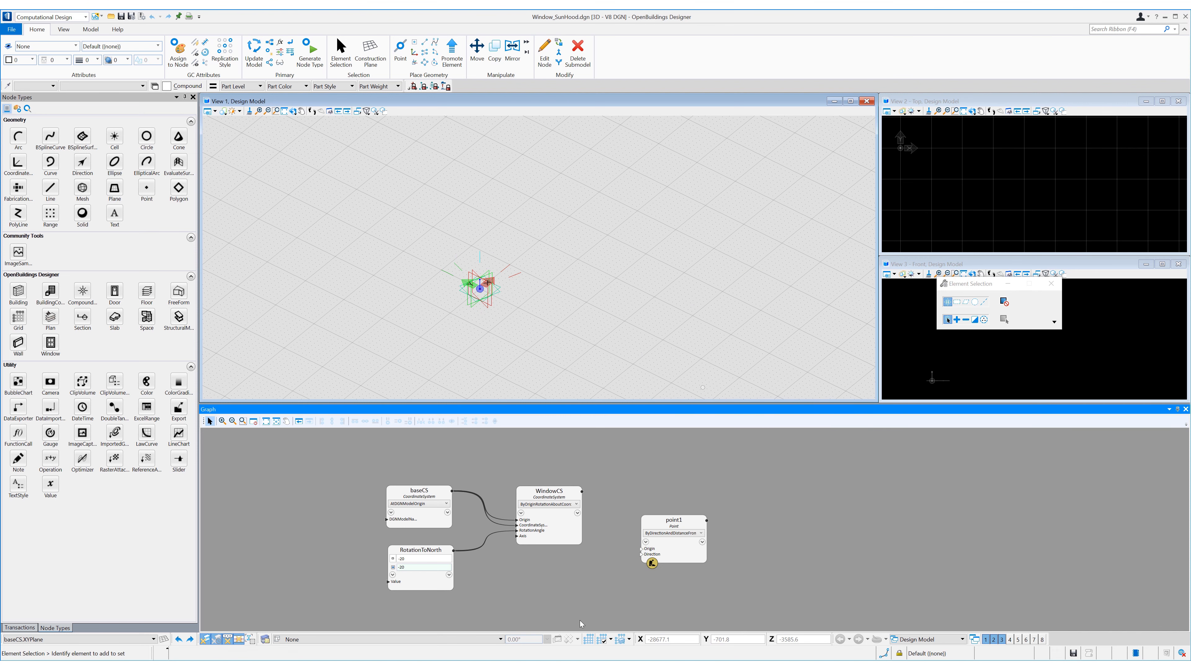
# Set the point's origin to WindowCS and its direction to WindowCS.XDirection
pyautogui.moveTo(581, 492)
pyautogui.mouseDown()
pyautogui.moveTo(645, 548)
pyautogui.moveTo(581, 491)
pyautogui.mouseUp()
pyautogui.moveTo(660, 556)
pyautogui.click(718, 557)
pyautogui.write('.xd')
pyautogui.press('Return')
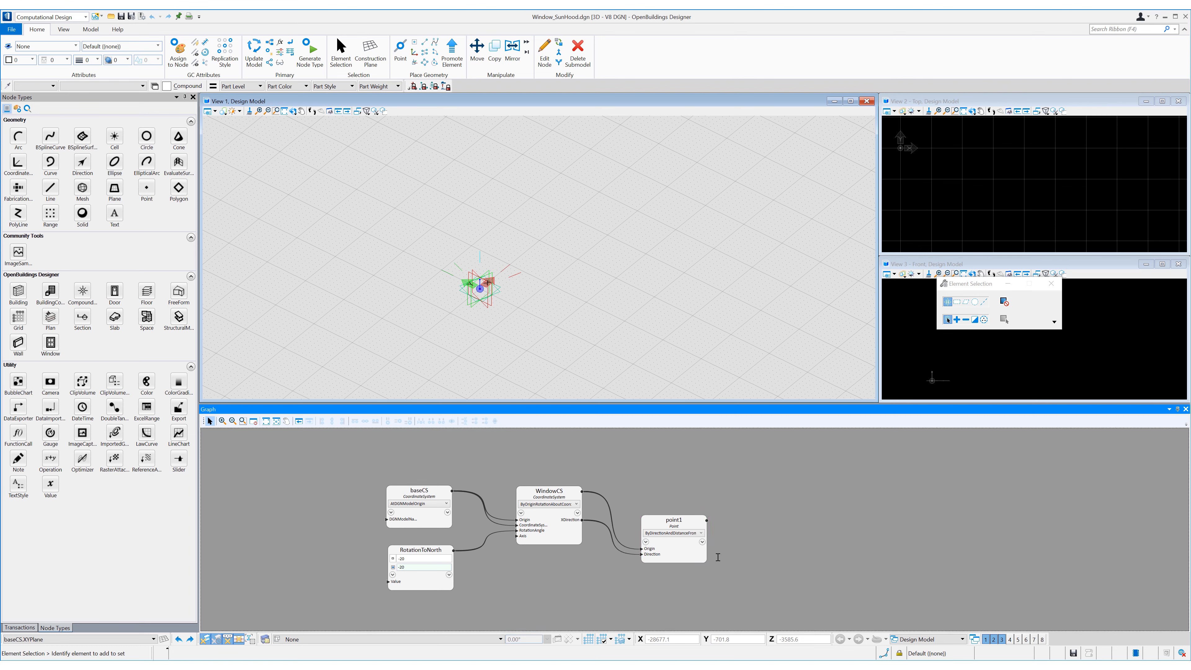
# Expose the point's DistanceFromOrigin input and drive it with a new value, WindowWidth=2000
pyautogui.click(646, 542)
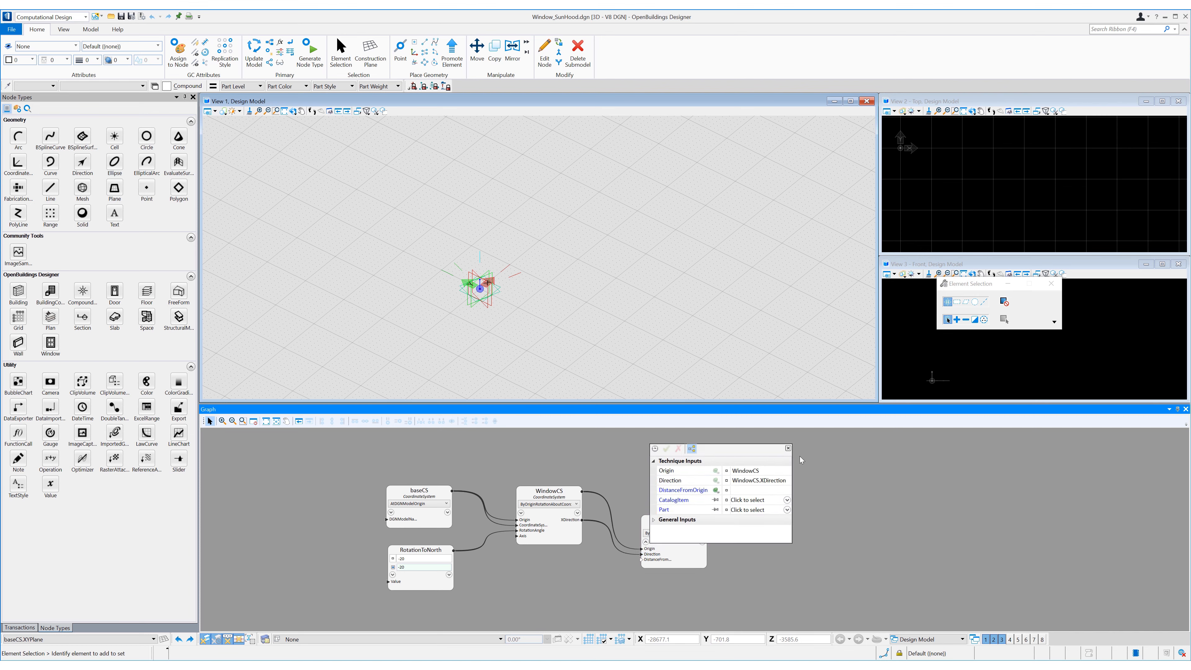
pyautogui.moveTo(669, 564)
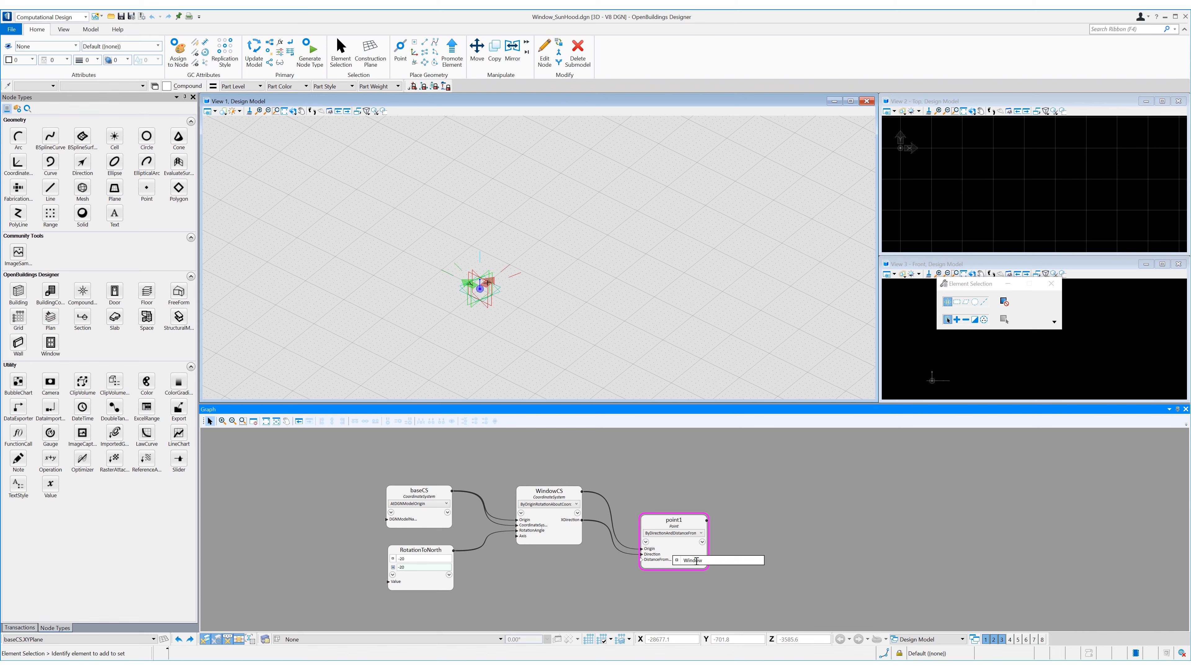
pyautogui.write('WindowWidth=2000')
pyautogui.press('Return')
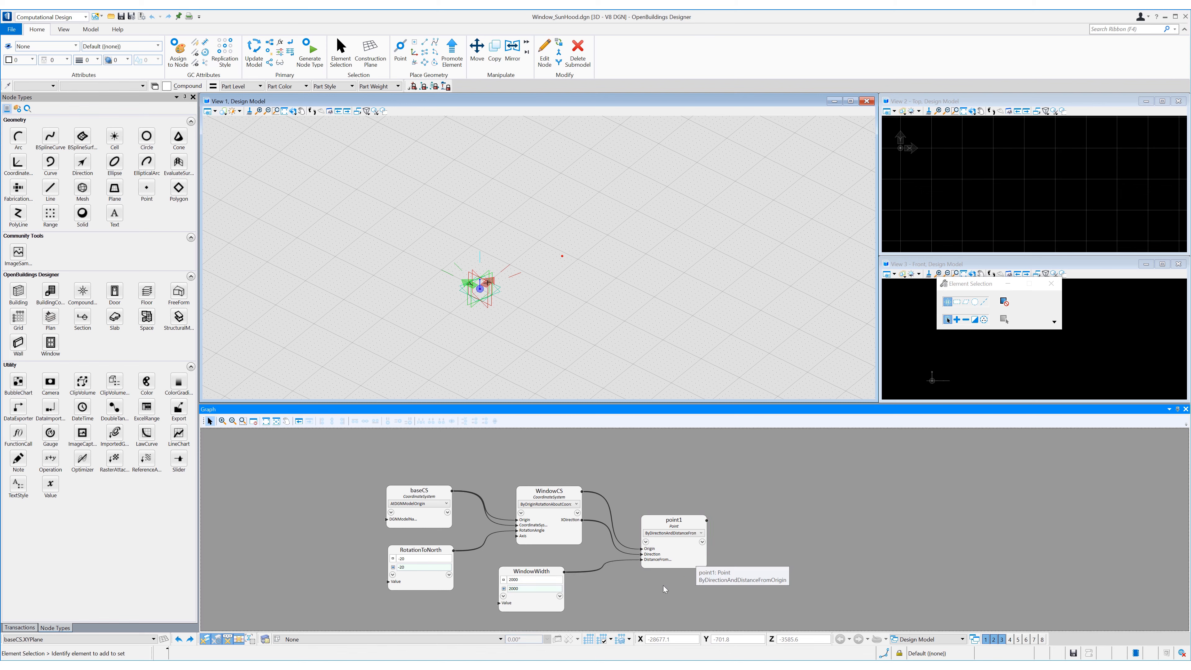
# Set the point's DistanceFromOrigin to WindowWidth/2 and rename the node as Pt1
pyautogui.moveTo(696, 535)
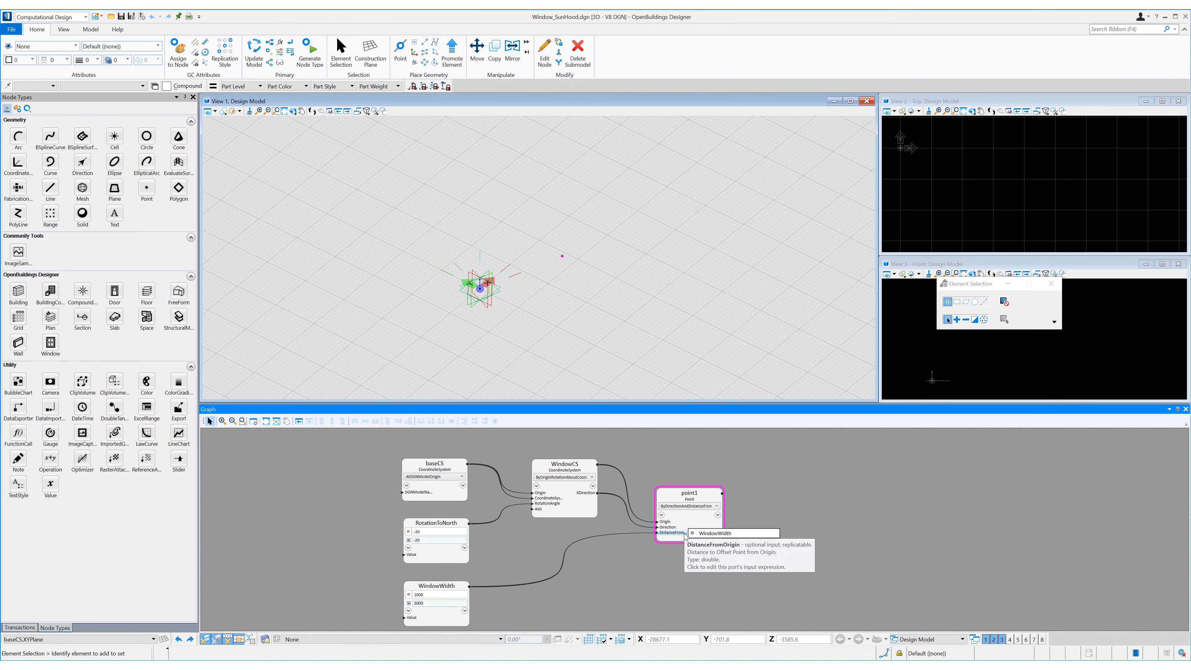
pyautogui.press('Return')
pyautogui.moveTo(665, 547); pyautogui.dragTo(634, 522, button='middle')
pyautogui.doubleClick(657, 467)
pyautogui.write('Pt1')
pyautogui.press('Return')
# Copy the Pt1 node and paste three duplicates, stacked below it in the graph
pyautogui.rightClick(674, 503)
pyautogui.click(699, 355)
pyautogui.rightClick(653, 523)
pyautogui.click(668, 532)
pyautogui.rightClick(656, 592)
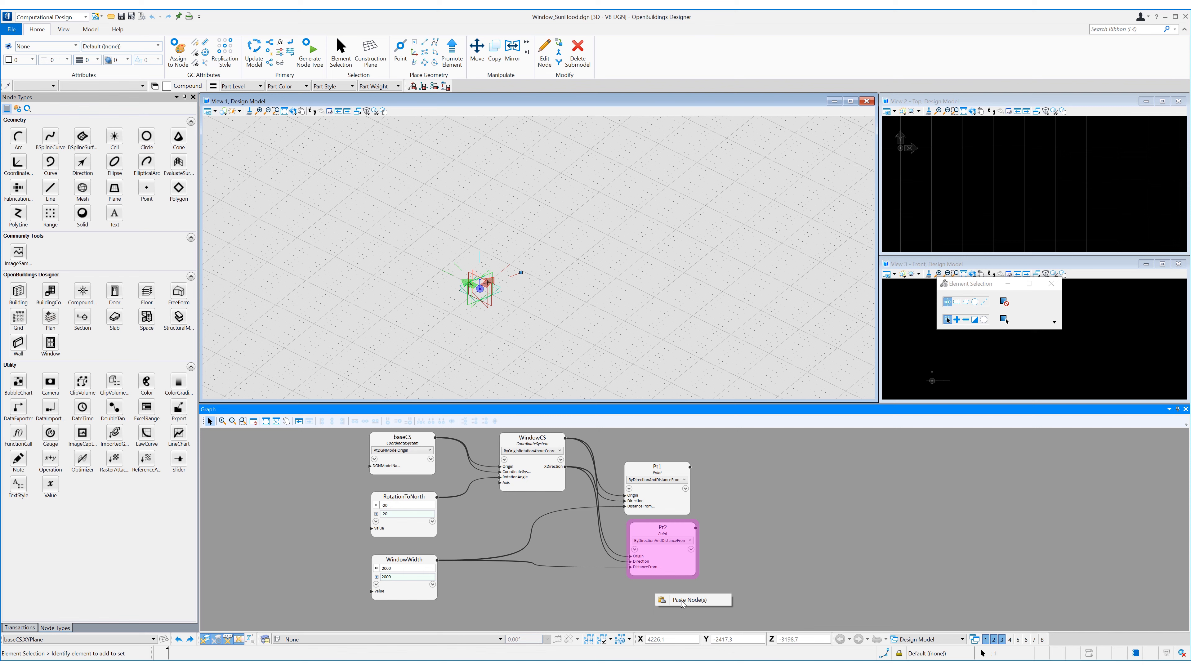
pyautogui.click(677, 601)
pyautogui.moveTo(678, 602); pyautogui.dragTo(642, 593)
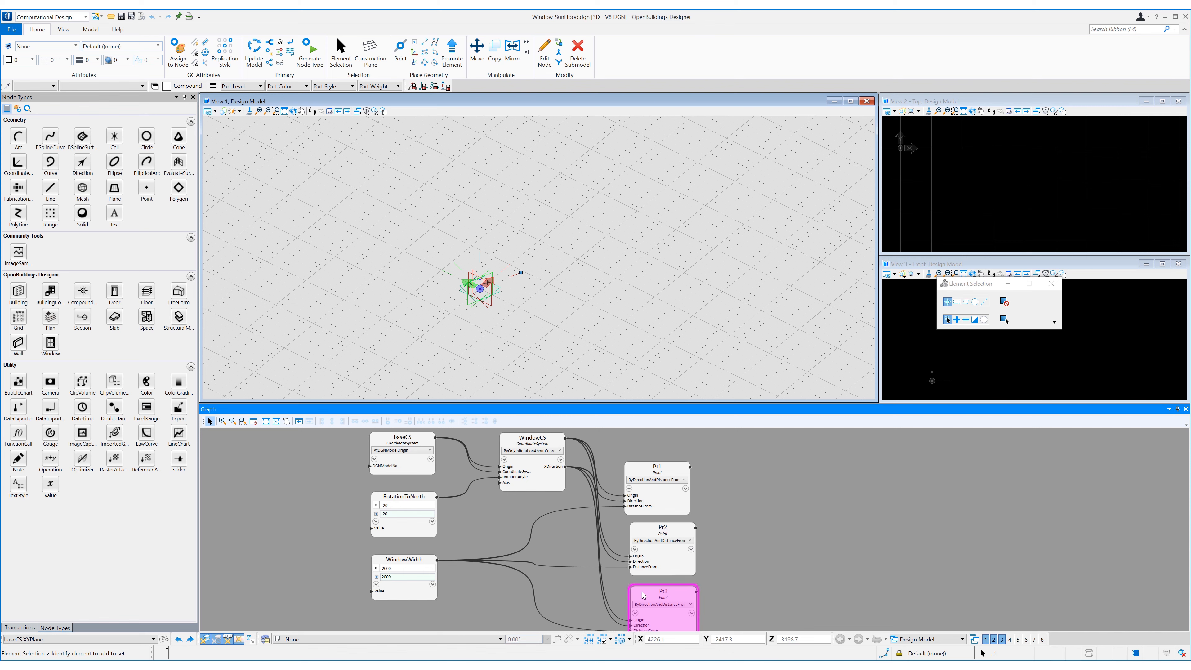
pyautogui.moveTo(760, 593); pyautogui.dragTo(746, 528, button='middle')
pyautogui.rightClick(640, 610)
pyautogui.click(680, 615)
pyautogui.moveTo(679, 616); pyautogui.dragTo(661, 593)
# Set Pt2's origin to Pt1 and its direction to WindowCS.ZDirection
pyautogui.doubleClick(650, 491)
pyautogui.write('Pt1')
pyautogui.press('Return')
pyautogui.press('Return')
pyautogui.moveTo(630, 497)
pyautogui.click(703, 499)
pyautogui.press('BackSpace')
pyautogui.press('BackSpace')
pyautogui.press('BackSpace')
pyautogui.write('ZDirection')
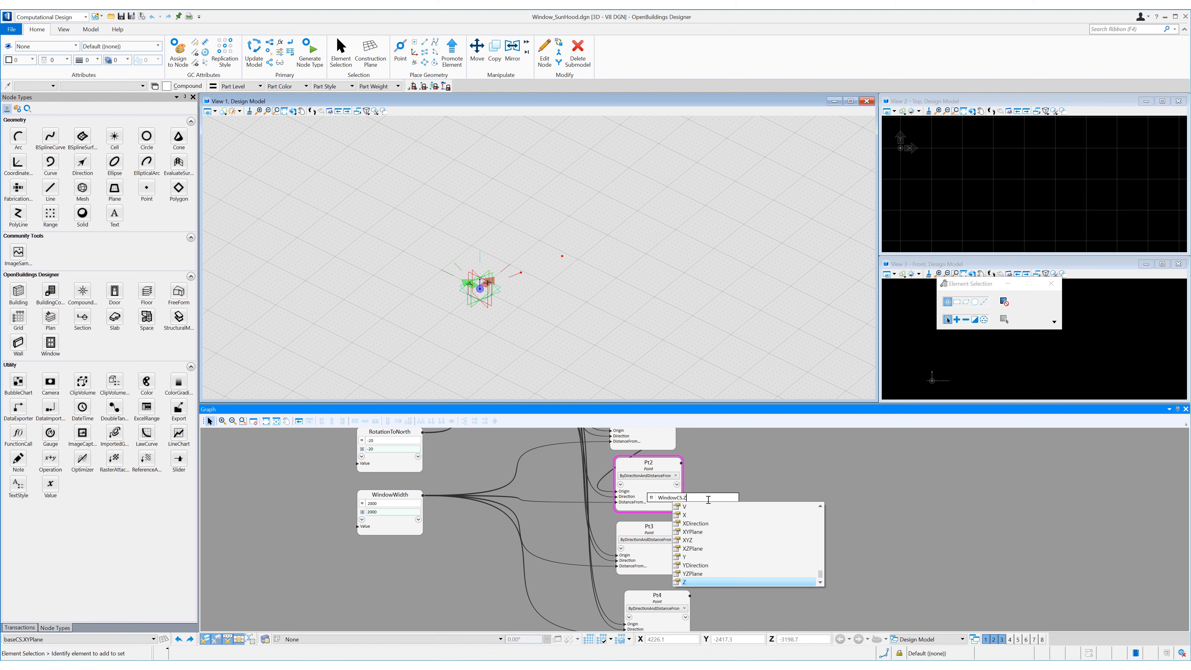
pyautogui.press('Return')
pyautogui.press('Return')
# Drive Pt2's DistanceFromOrigin with a new value, WindowHeight=1200, and place that value node below WindowWidth
pyautogui.moveTo(631, 502)
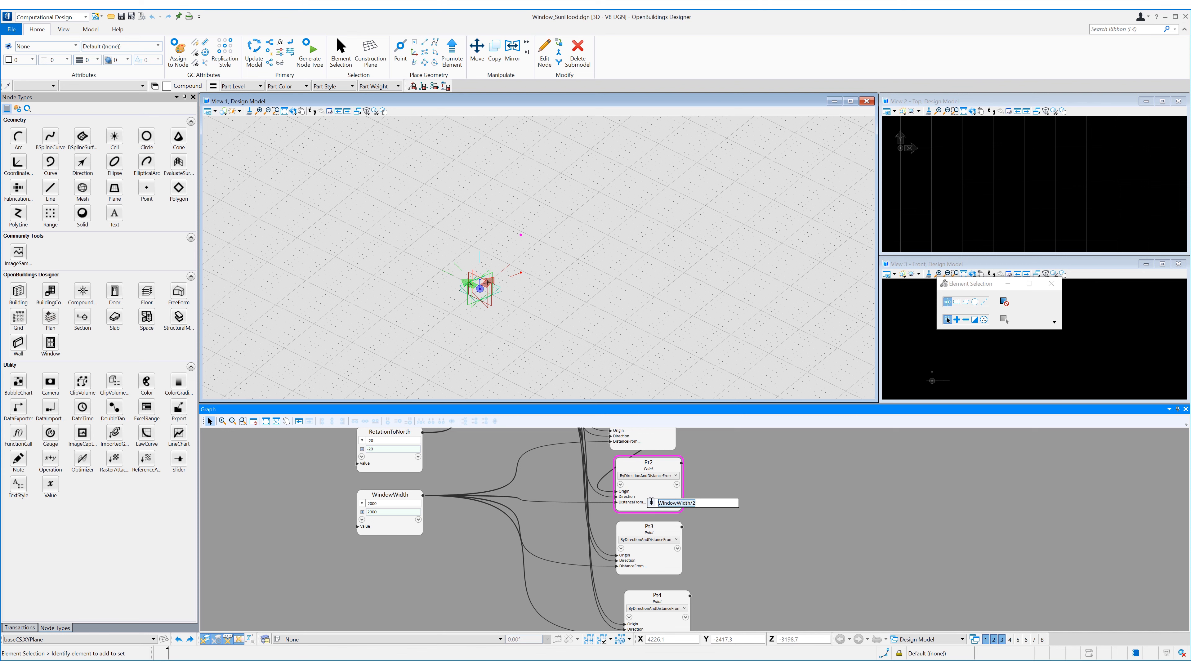
pyautogui.write('=1200')
pyautogui.press('Return')
pyautogui.moveTo(507, 457); pyautogui.dragTo(396, 549)
# Set Pt3's origin to Pt2
pyautogui.moveTo(633, 555)
pyautogui.moveTo(685, 557); pyautogui.dragTo(646, 557)
pyautogui.write('Pt2')
pyautogui.press('Return')
pyautogui.press('Return')
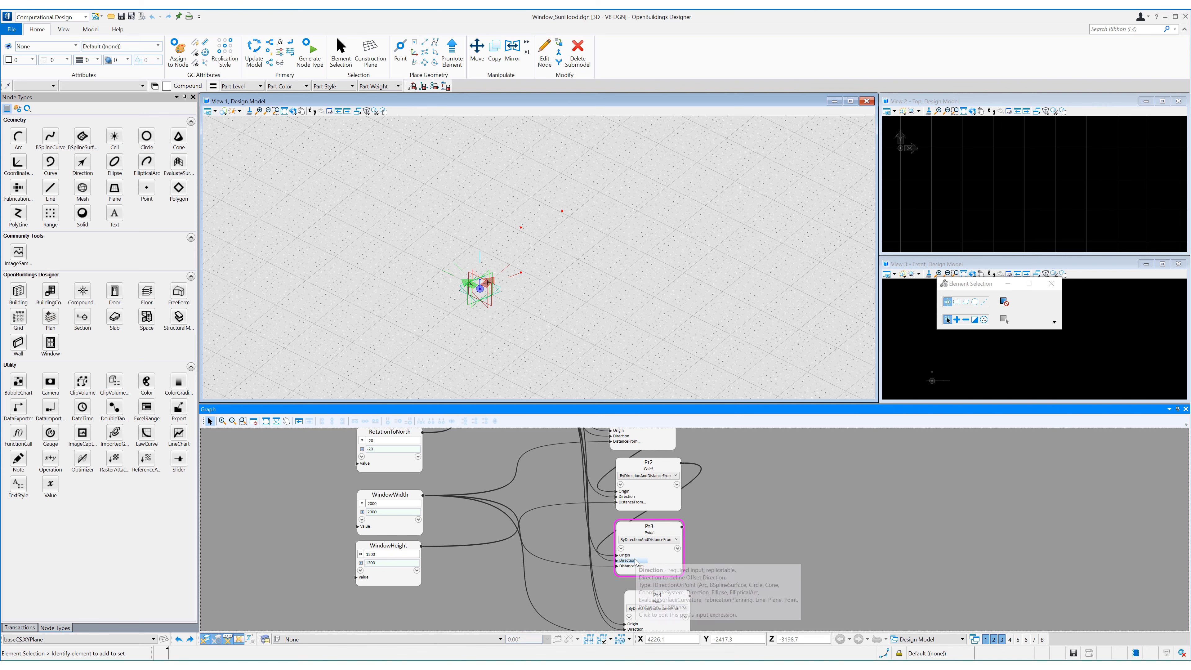
# Set Pt3's DistanceFromOrigin to the negative of the window width
pyautogui.click(659, 567)
pyautogui.write('-')
pyautogui.press('Return')
# Set Pt4's origin to Pt3, its direction to WindowCS.ZDirection and its DistanceFromOrigin to -WindowHeight
pyautogui.scroll(-1, 662, 583)
pyautogui.moveTo(633, 591)
pyautogui.click(718, 592)
pyautogui.write('WindowCS.XD')
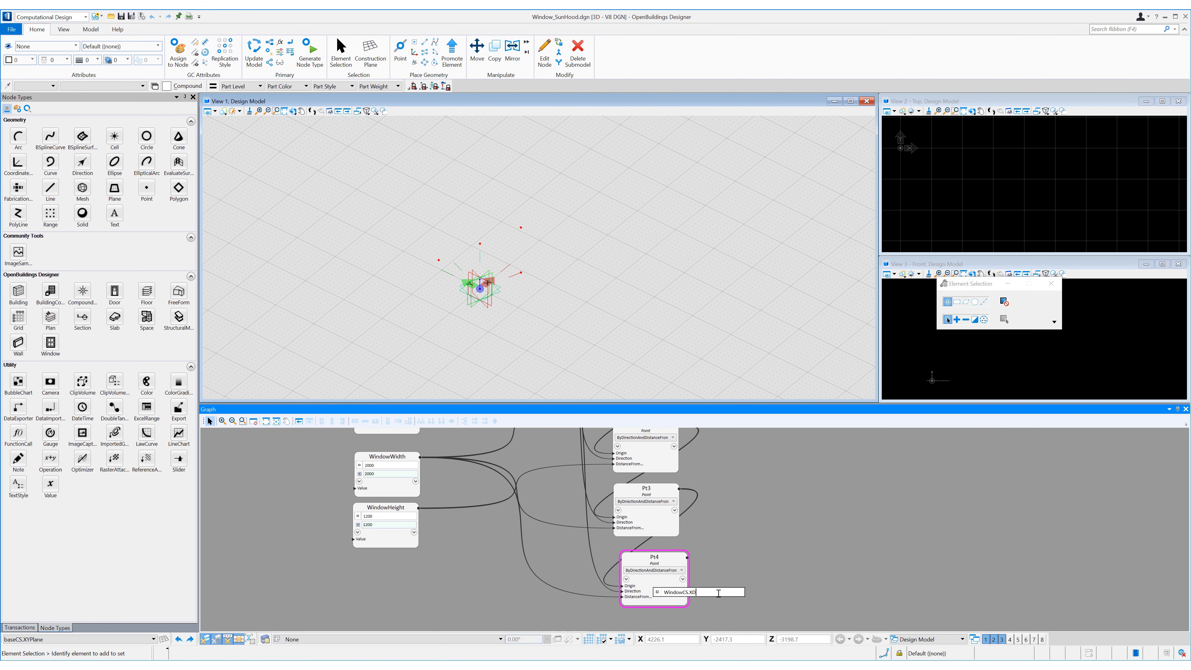
pyautogui.press('Return')
pyautogui.click(659, 599)
pyautogui.write('-windowsh')
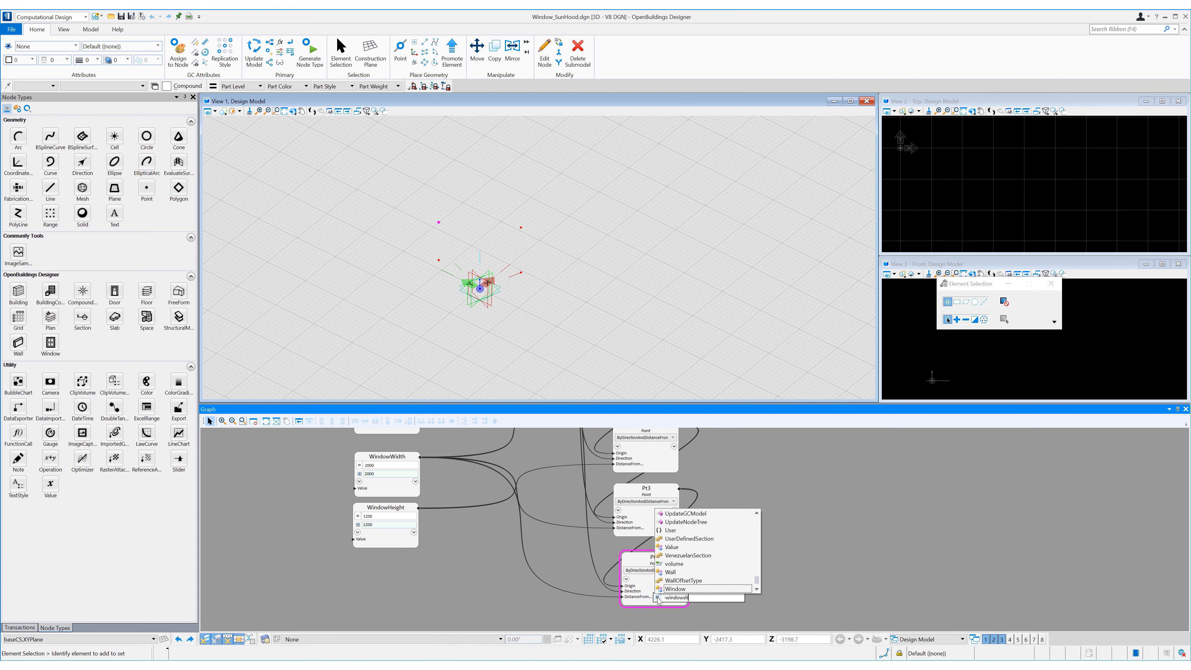
pyautogui.press('Return')
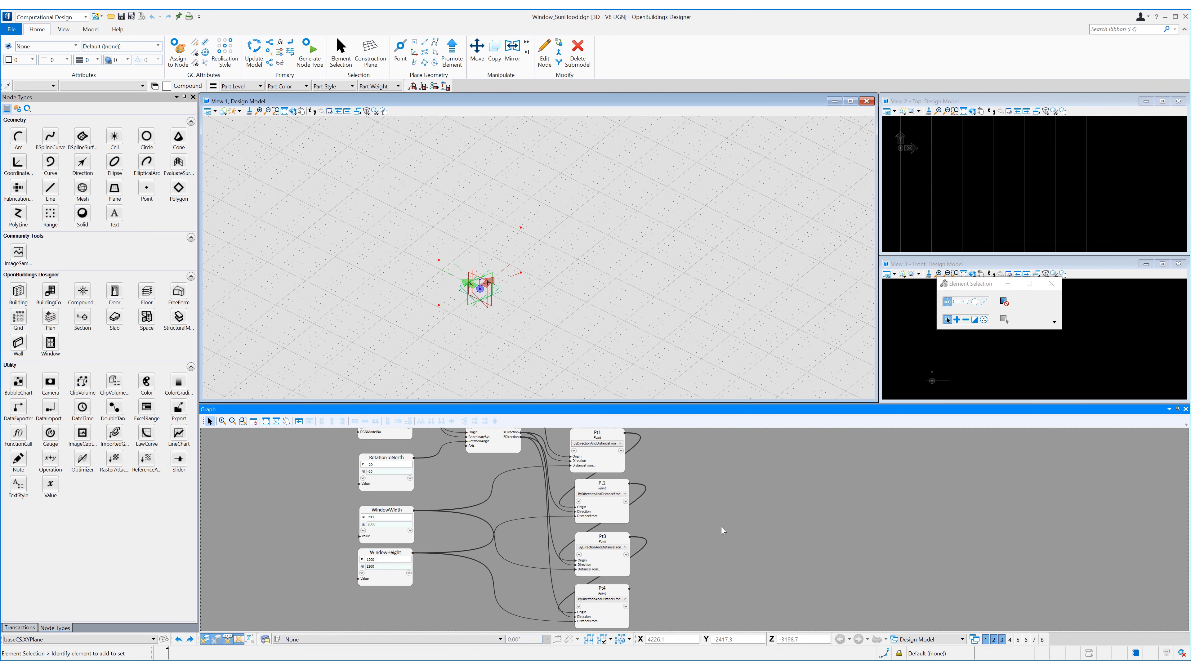
# Add a Polygon node beside the point nodes and use Pt1 to Pt4 as its vertex points
pyautogui.click(178, 187)
pyautogui.click(637, 478)
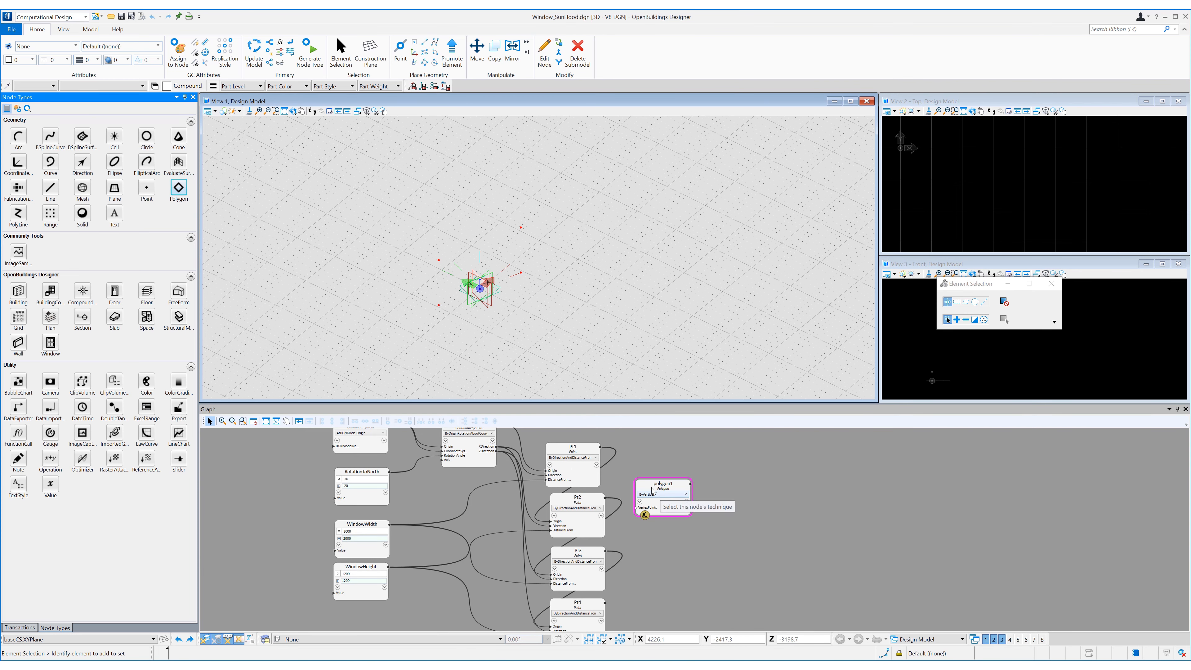
pyautogui.moveTo(659, 498); pyautogui.dragTo(698, 510)
pyautogui.click(703, 524)
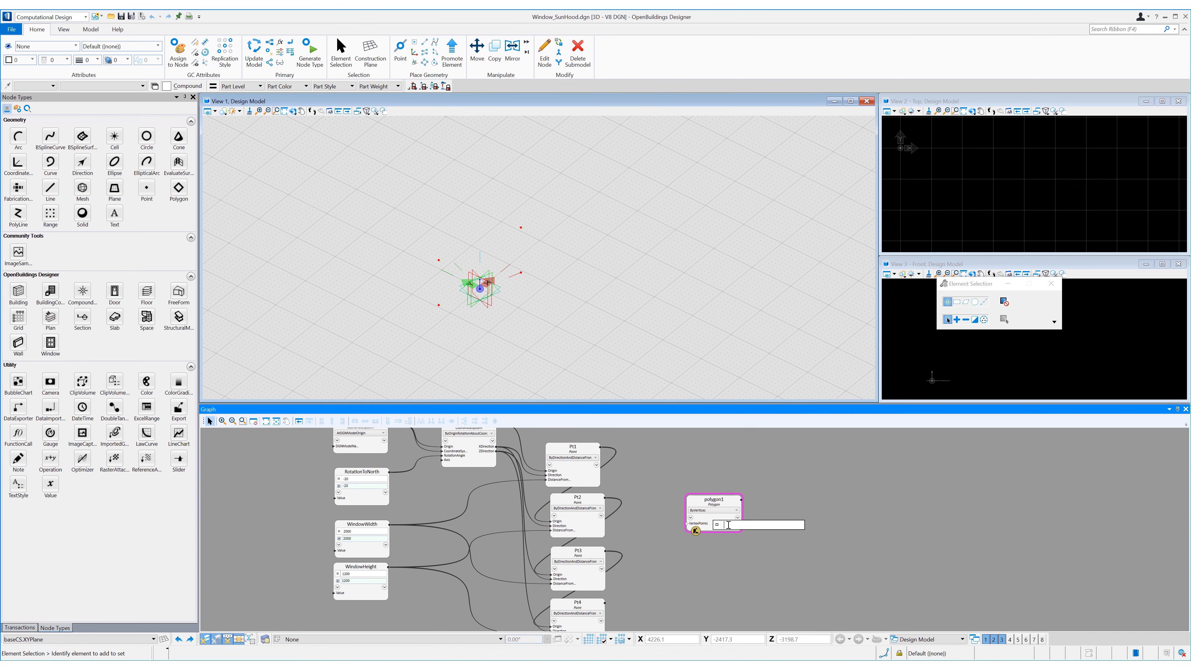
pyautogui.moveTo(627, 452); pyautogui.dragTo(571, 614)
pyautogui.moveTo(707, 527)
# Add a BSplineSurface node beside the polygon node and name it WindowSurface
pyautogui.moveTo(82, 137); pyautogui.dragTo(794, 509)
pyautogui.click(795, 504)
pyautogui.write('WindowSurface')
pyautogui.press('Return')
# Switch WindowSurface to the FromClosedCurve technique and feed polygon1 into its ClosedCurve input
pyautogui.click(797, 514)
pyautogui.scroll(-1, 806, 375)
pyautogui.click(792, 294)
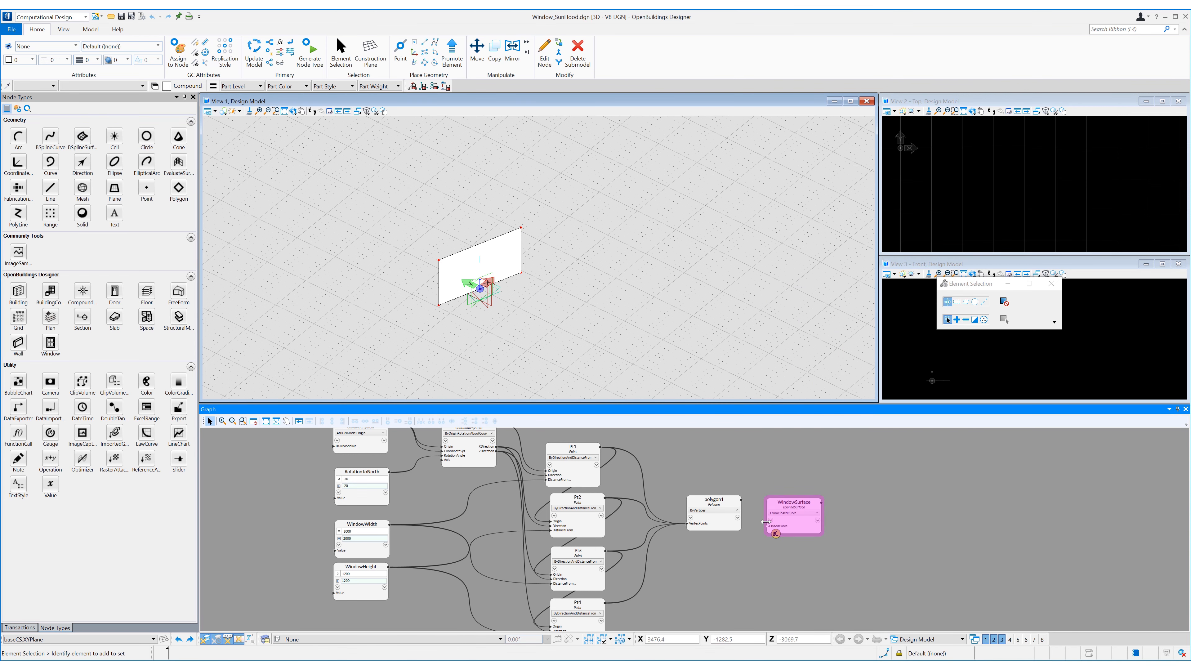
pyautogui.moveTo(766, 526); pyautogui.dragTo(729, 501)
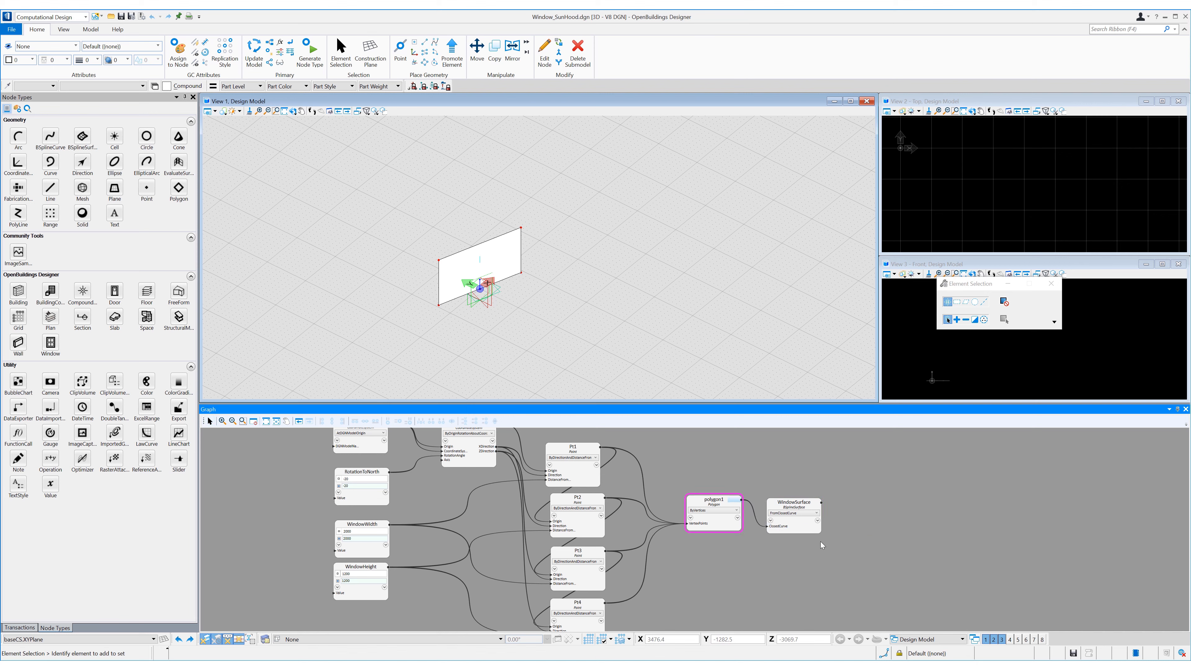
# Set WindowSurface's Color input to Colors.Blue
pyautogui.click(770, 520)
pyautogui.click(890, 598)
pyautogui.write('Colors.')
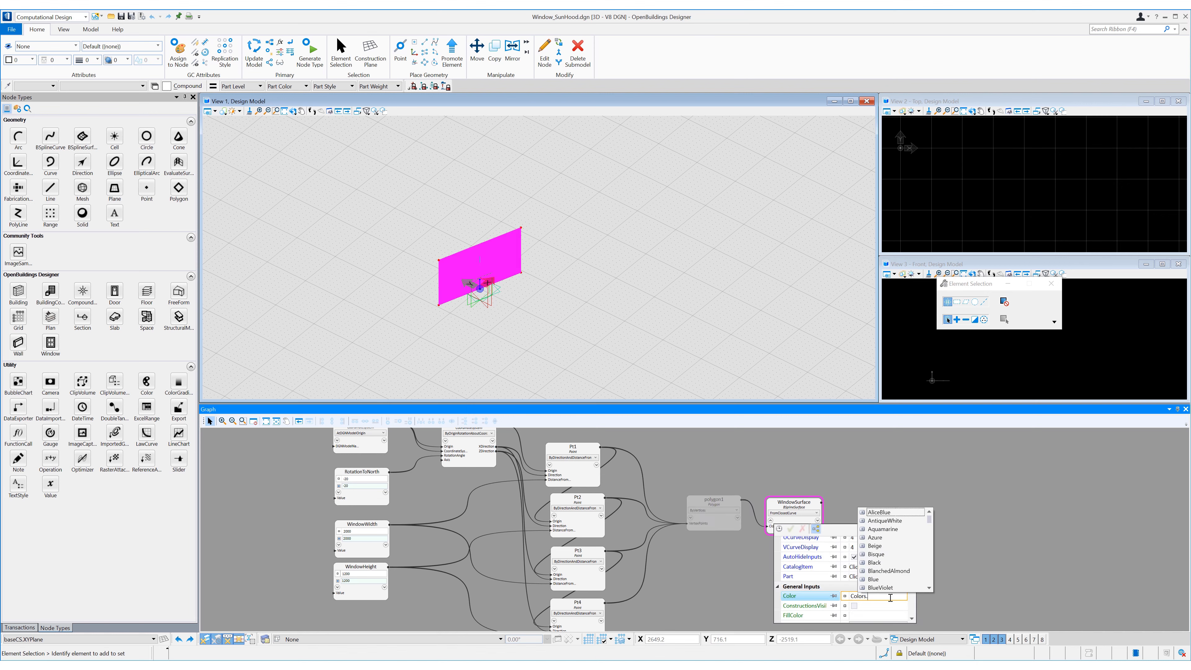
pyautogui.press('Down')
pyautogui.press('Down')
pyautogui.press('Down')
pyautogui.press('Down')
pyautogui.press('Down')
pyautogui.press('Down')
pyautogui.press('Down')
pyautogui.press('Down')
pyautogui.press('Down')
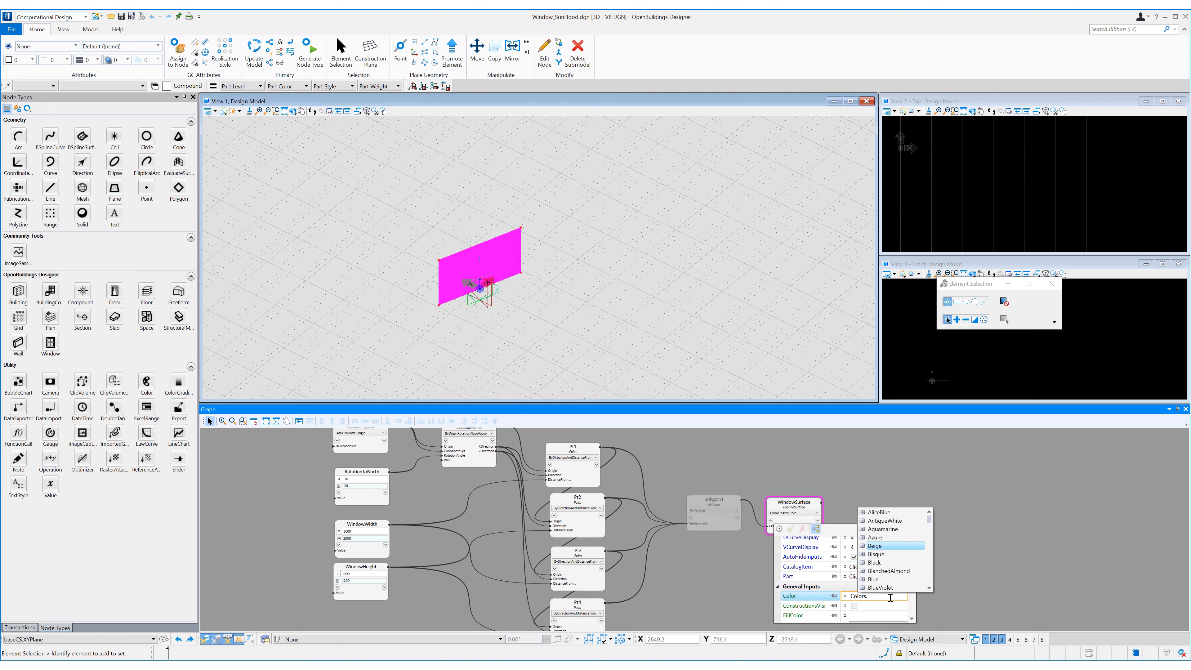
pyautogui.press('Return')
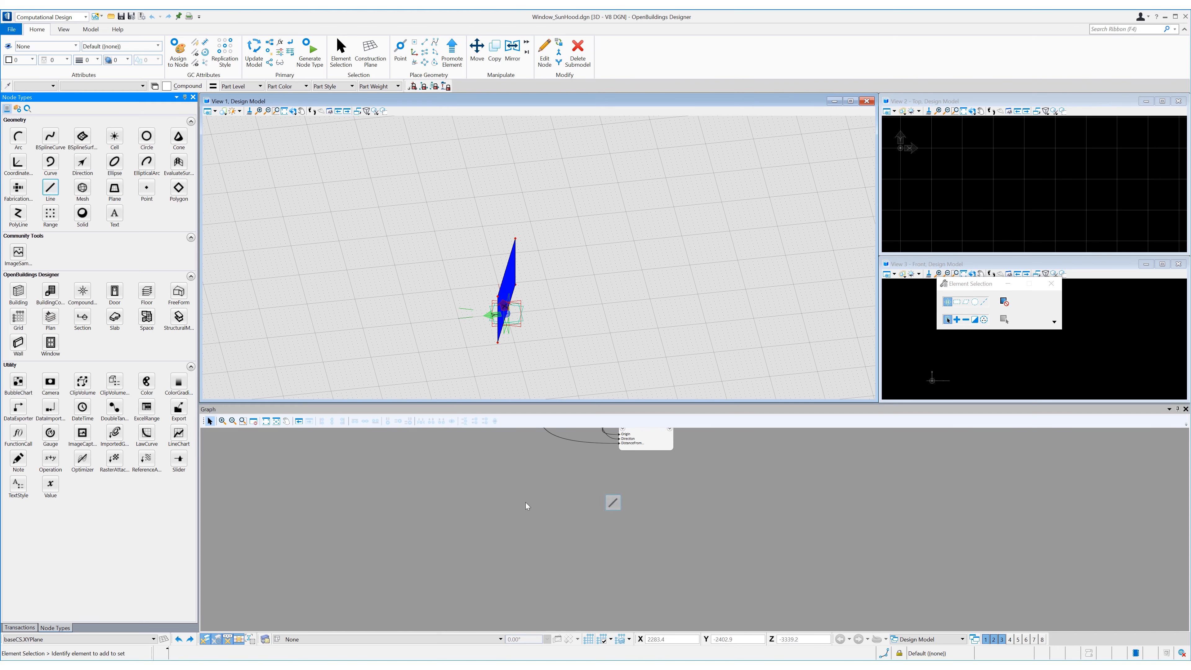
# Add a Line node below the point nodes and set its technique to ByStartPointDirectionLength
pyautogui.click(612, 500)
pyautogui.click(638, 519)
pyautogui.click(659, 334)
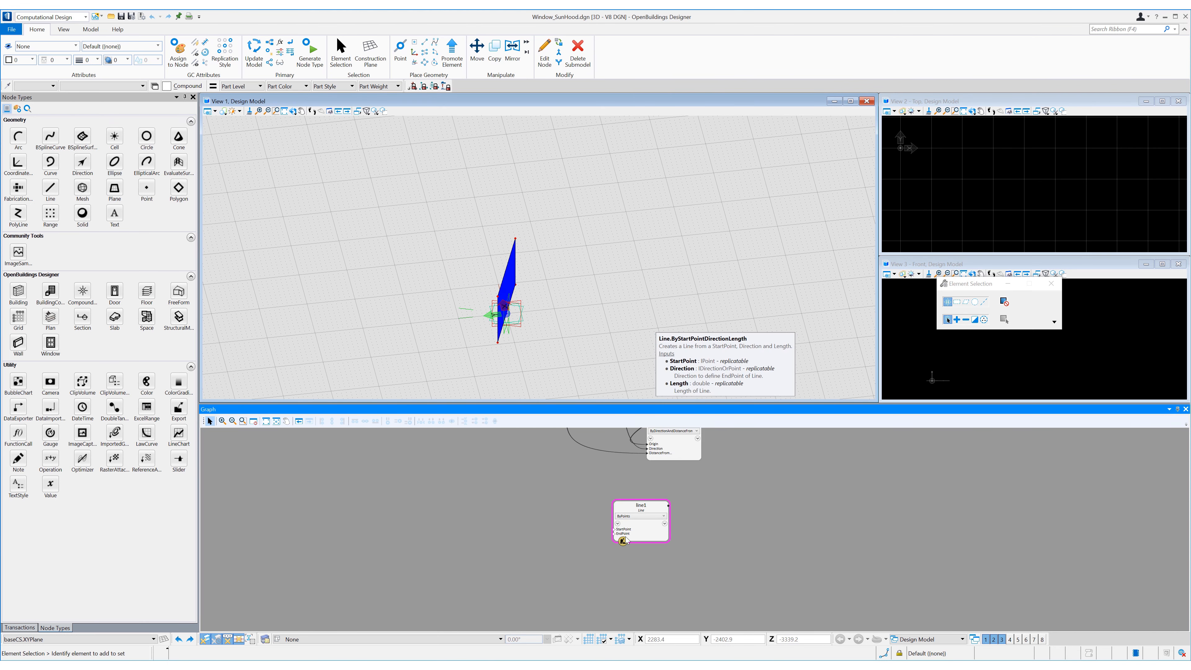
# Set the line's start point to Pt1 and its direction to the WindowCS direction perpendicular to the window
pyautogui.doubleClick(627, 529)
pyautogui.write('p1')
pyautogui.press('Return')
pyautogui.doubleClick(652, 534)
pyautogui.write('windowcs')
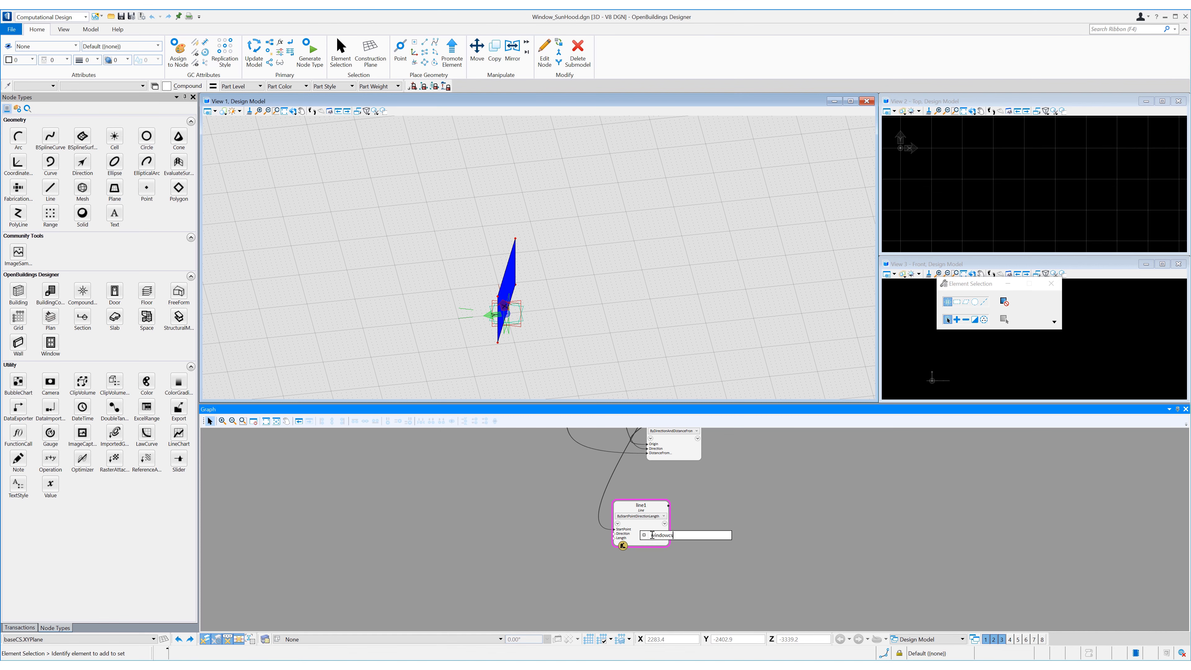
pyautogui.write('.')
pyautogui.press('Return')
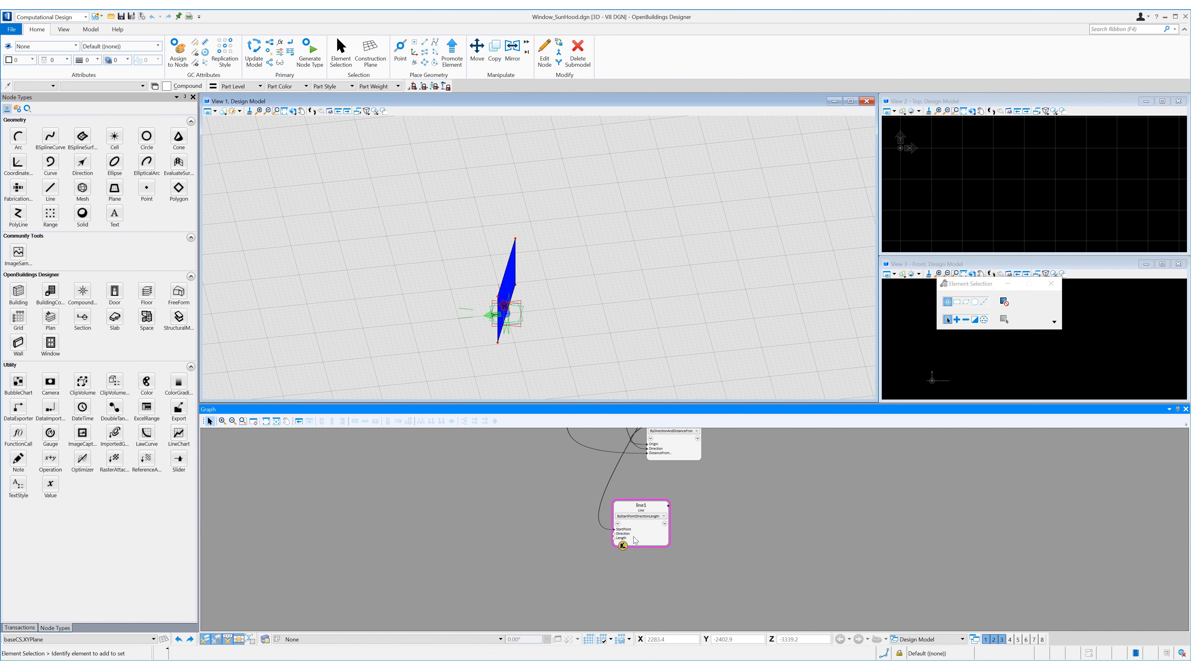
# Add a Slider node named Length1 beside the line node and set its minimum to 50 and maximum to 1000
pyautogui.click(179, 459)
pyautogui.click(488, 520)
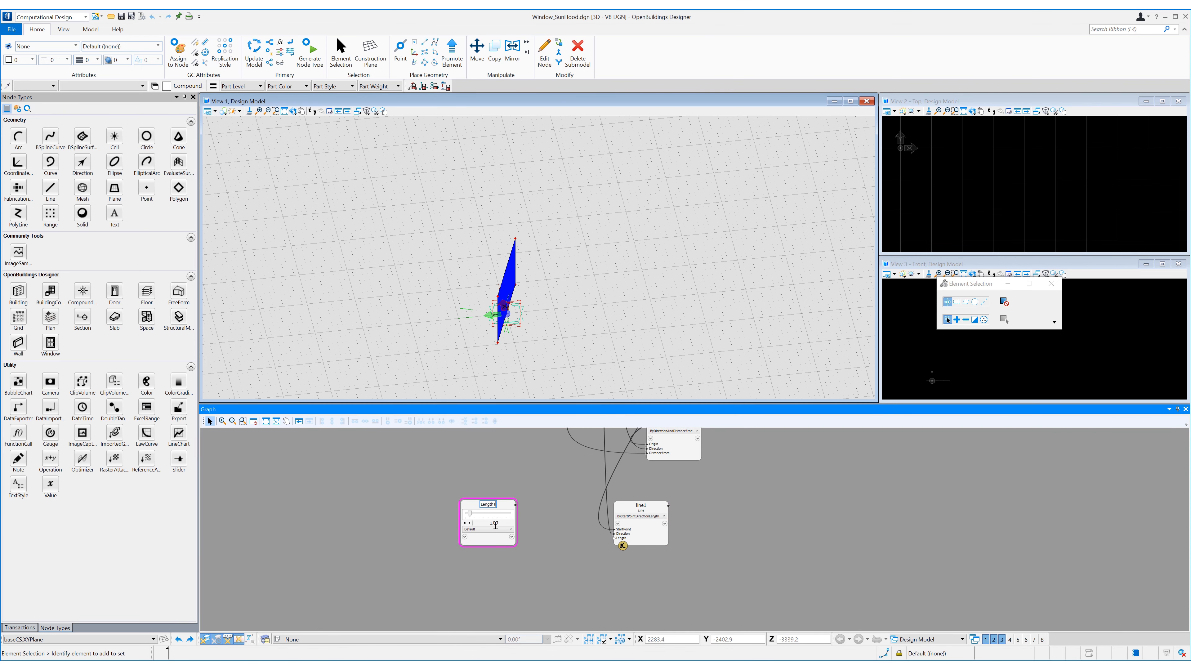
pyautogui.doubleClick(488, 542)
pyautogui.click(419, 221)
pyautogui.write('50')
pyautogui.click(418, 230)
pyautogui.write('1000')
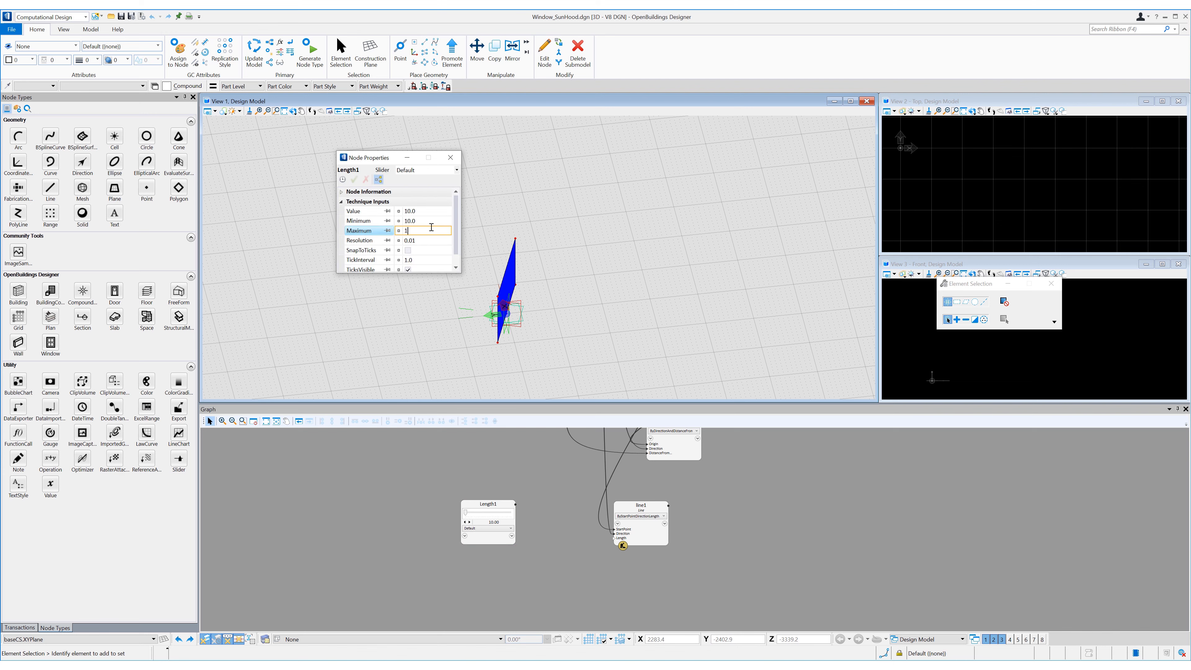
pyautogui.click(421, 220)
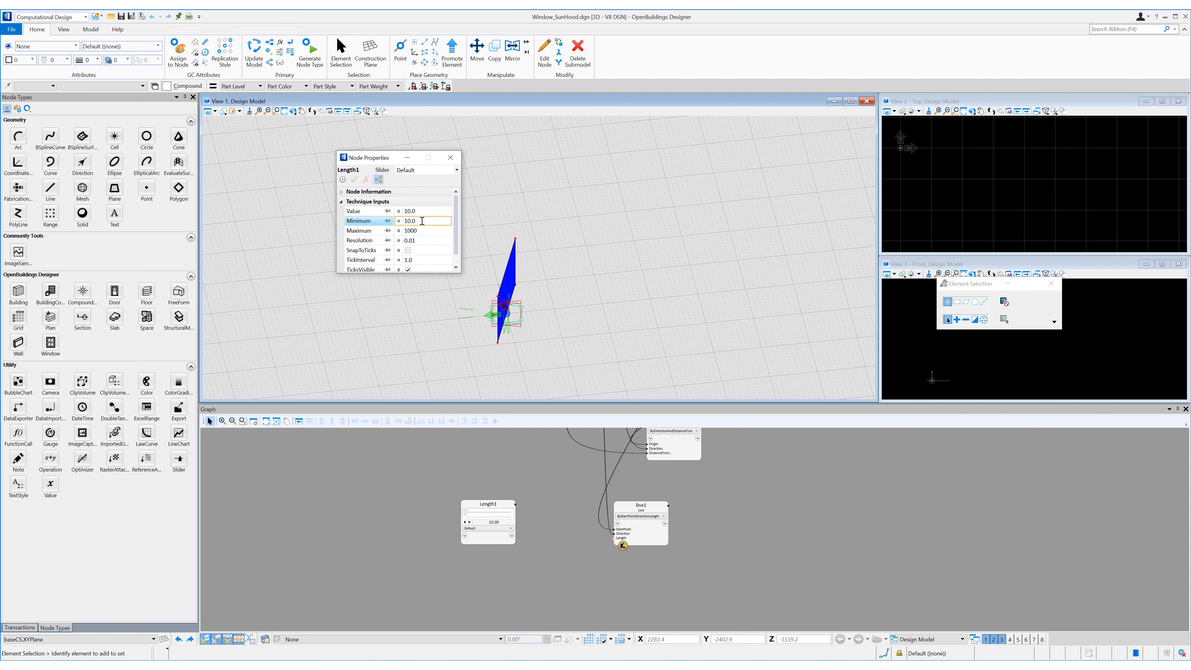
pyautogui.write('50')
# Set the Length1 slider's resolution and tick interval to 50 and its value to 500
pyautogui.click(426, 241)
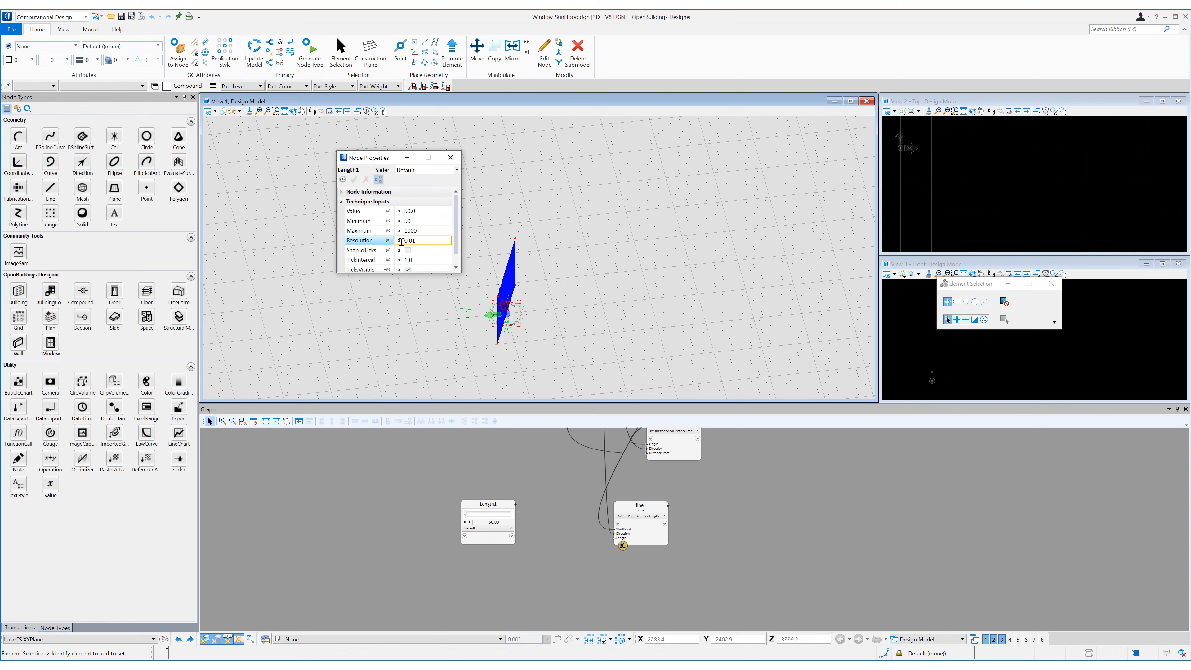
pyautogui.write('50')
pyautogui.click(406, 260)
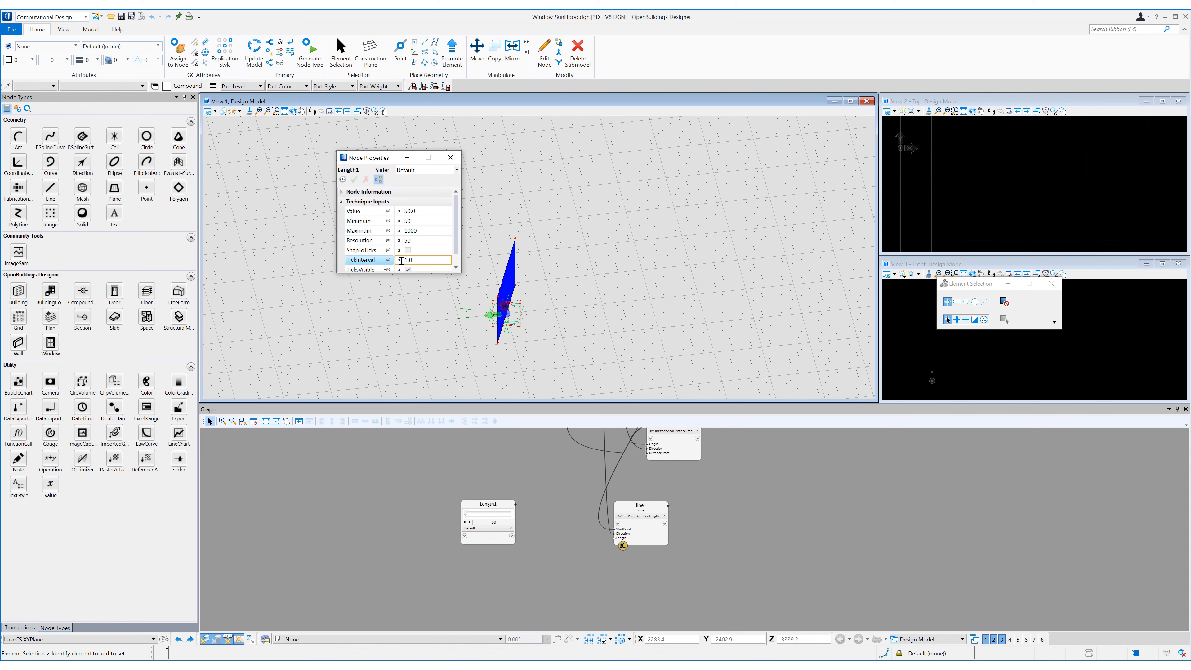
pyautogui.press('BackSpace')
pyautogui.press('BackSpace')
pyautogui.press('BackSpace')
pyautogui.write('50')
pyautogui.click(422, 211)
pyautogui.write('500')
# Connect Length1 to the line's Length input and rename the line node HoodLine1
pyautogui.moveTo(515, 505); pyautogui.dragTo(620, 538)
pyautogui.keyDown('shift'); pyautogui.moveTo(372, 282); pyautogui.dragTo(486, 301, button='middle'); pyautogui.keyUp('shift')
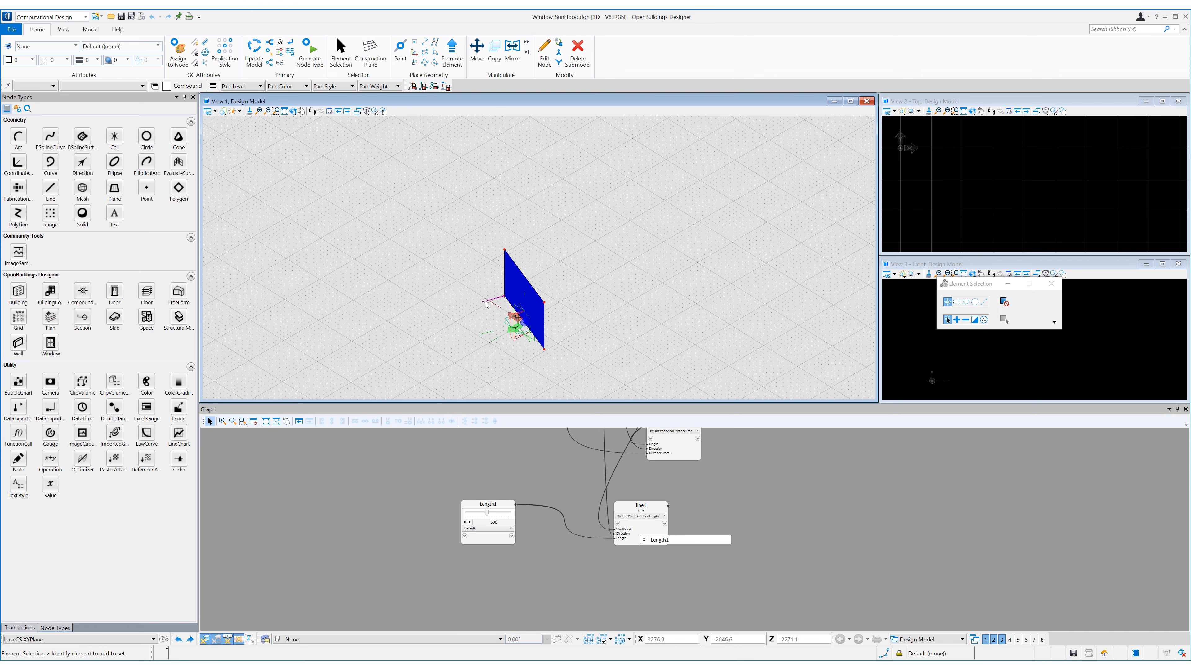
pyautogui.doubleClick(641, 506)
pyautogui.write('HodLin')
pyautogui.write('odLine1')
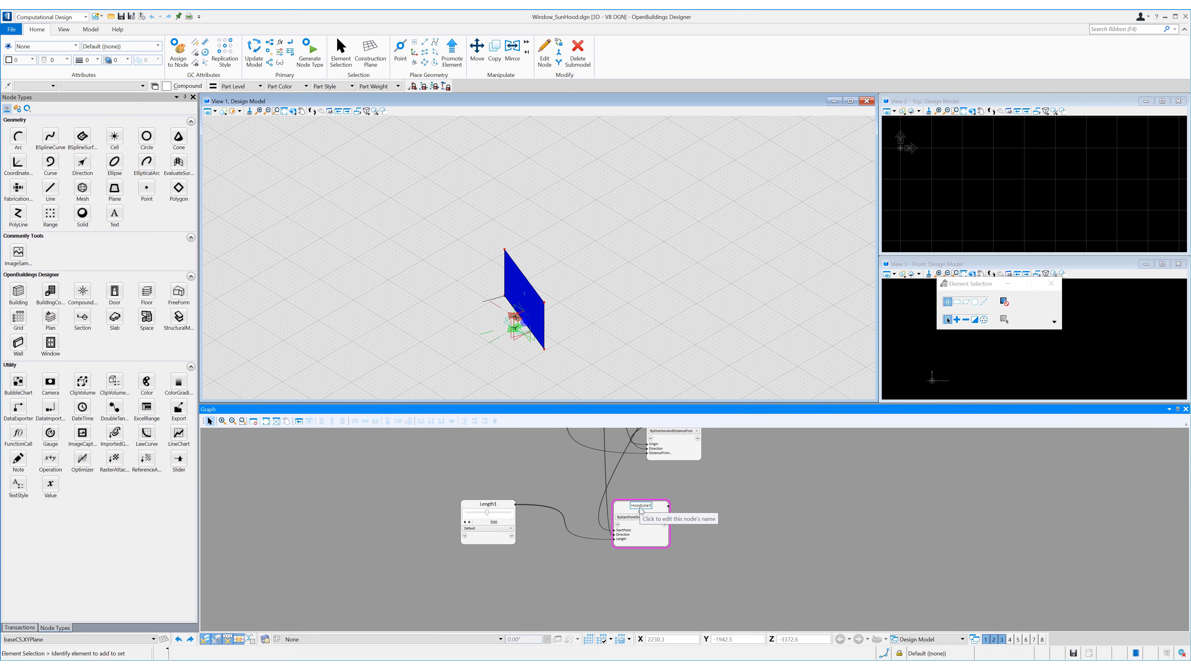
pyautogui.press('Return')
# Copy the Length1 and HoodLine1 nodes together and paste three duplicate pairs, stacked below the originals
pyautogui.moveTo(677, 579); pyautogui.dragTo(478, 495)
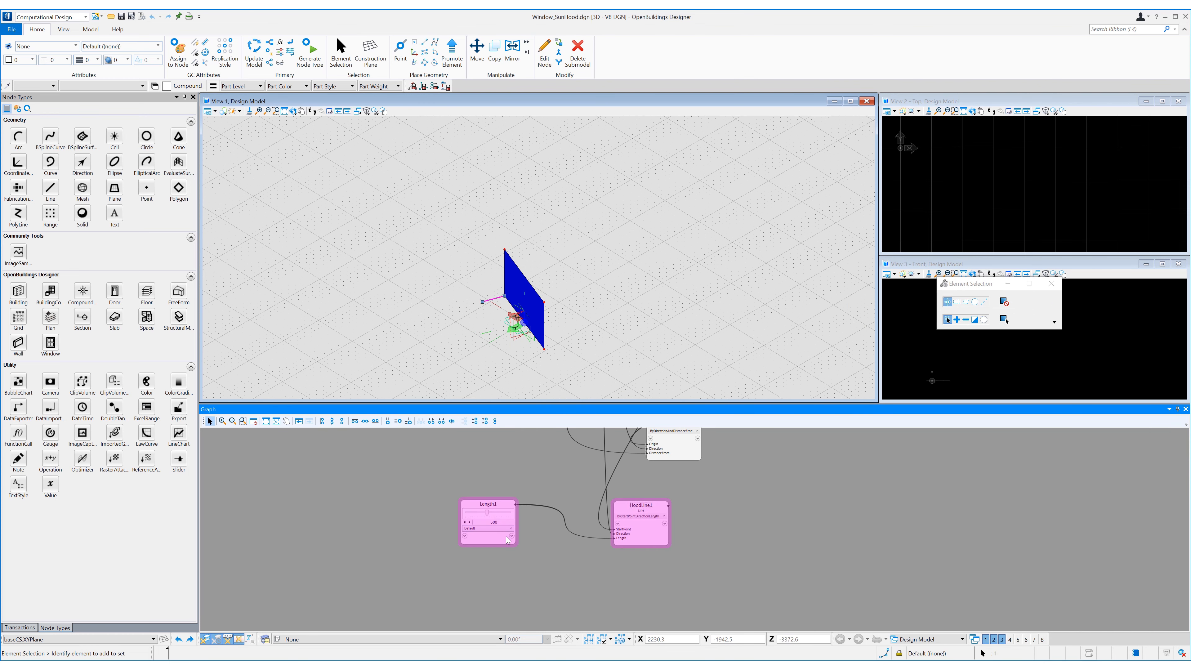
pyautogui.rightClick(708, 522)
pyautogui.click(722, 528)
pyautogui.moveTo(705, 487); pyautogui.dragTo(693, 417, button='middle')
pyautogui.rightClick(579, 566)
pyautogui.click(591, 573)
pyautogui.moveTo(609, 574); pyautogui.dragTo(461, 540)
pyautogui.rightClick(605, 601)
pyautogui.click(618, 608)
pyautogui.moveTo(634, 610); pyautogui.dragTo(458, 596)
# Set the start points of HoodLine2, HoodLine3 and HoodLine4 to Pt2, Pt3 and Pt4 respectively
pyautogui.click(605, 511)
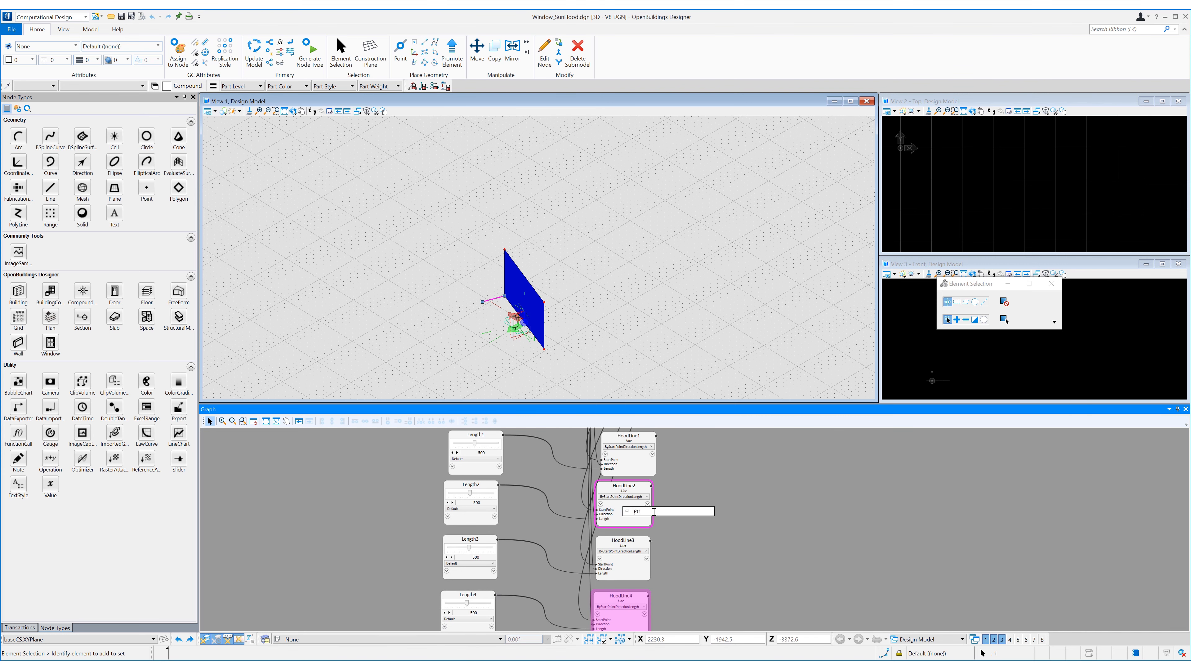
pyautogui.click(606, 566)
pyautogui.write('Pt1')
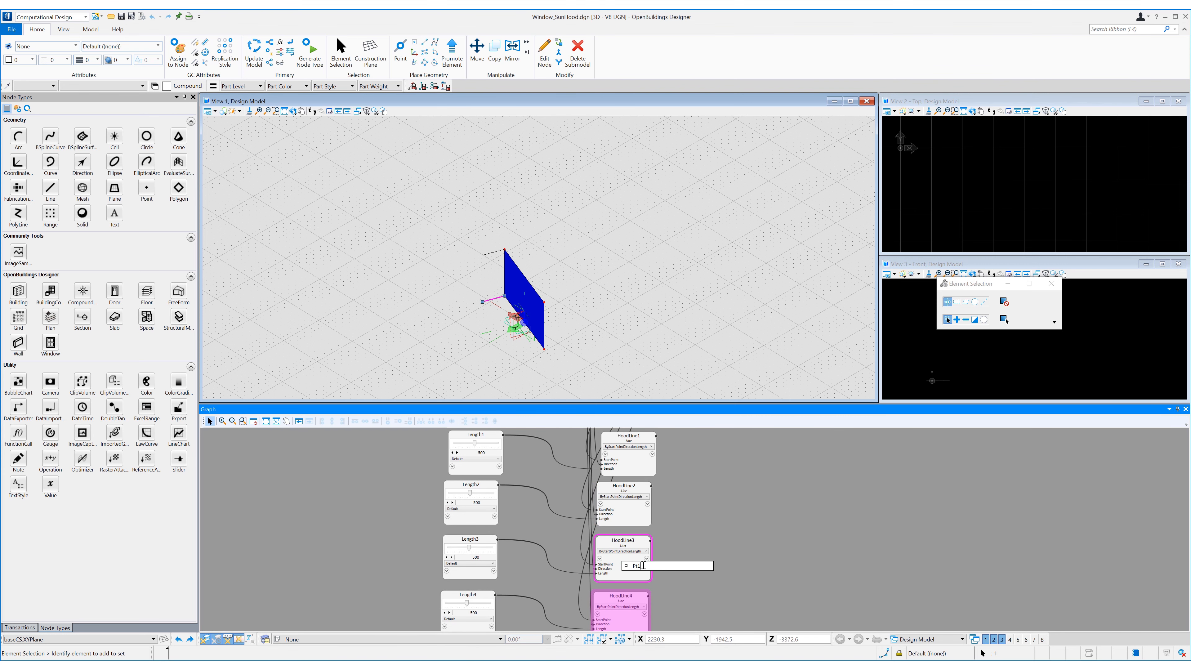
pyautogui.press('Return')
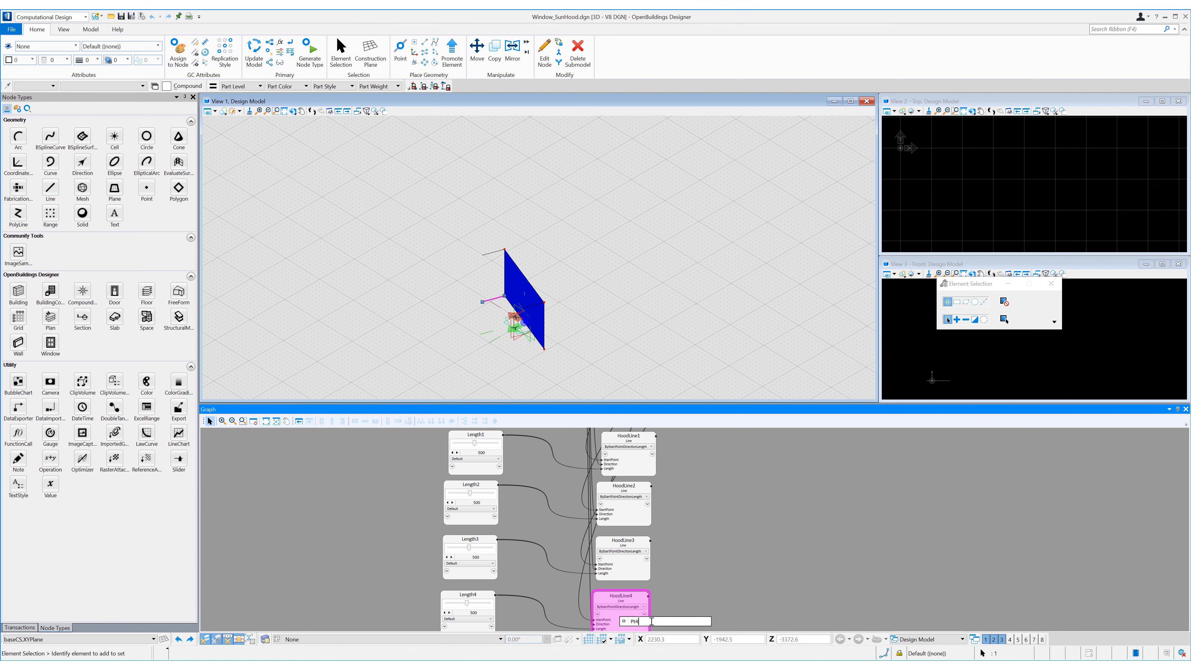
pyautogui.click(738, 519)
# Add a BSplineSurface node named SunHood with the LoftCurves technique and loft it through HoodLine1 to HoodLine4
pyautogui.scroll(-1, 741, 515)
pyautogui.moveTo(740, 515); pyautogui.dragTo(709, 512, button='middle')
pyautogui.moveTo(83, 137); pyautogui.dragTo(708, 518)
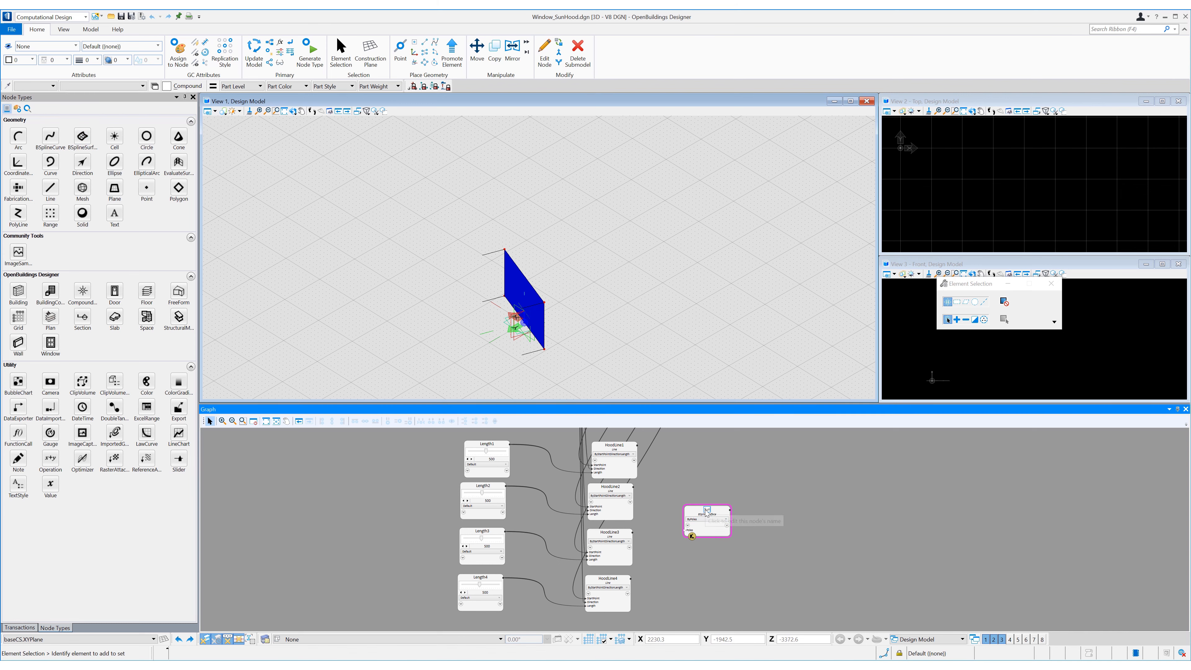
pyautogui.click(705, 519)
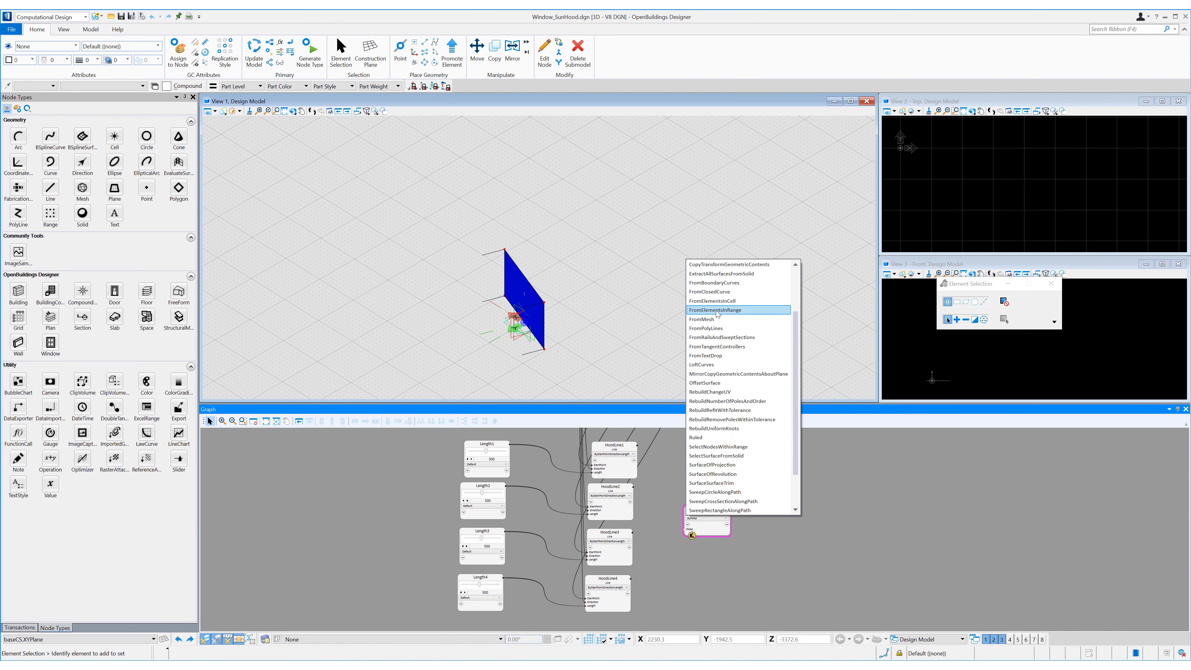
pyautogui.click(702, 365)
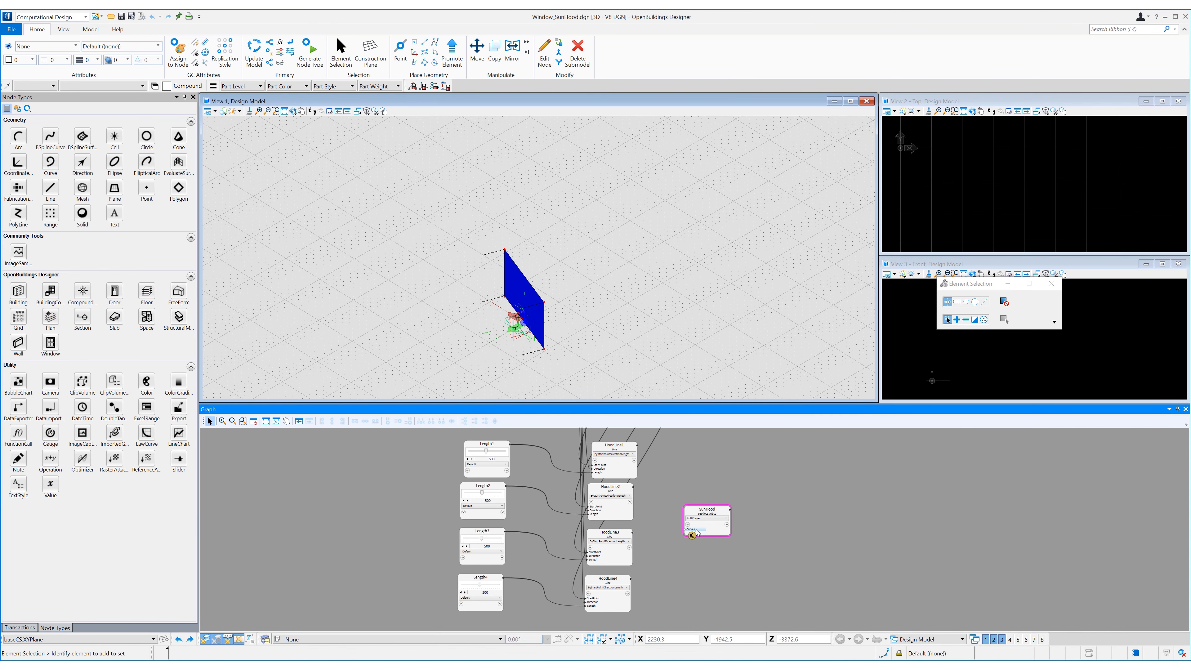
pyautogui.click(692, 530)
pyautogui.moveTo(655, 453); pyautogui.dragTo(614, 586)
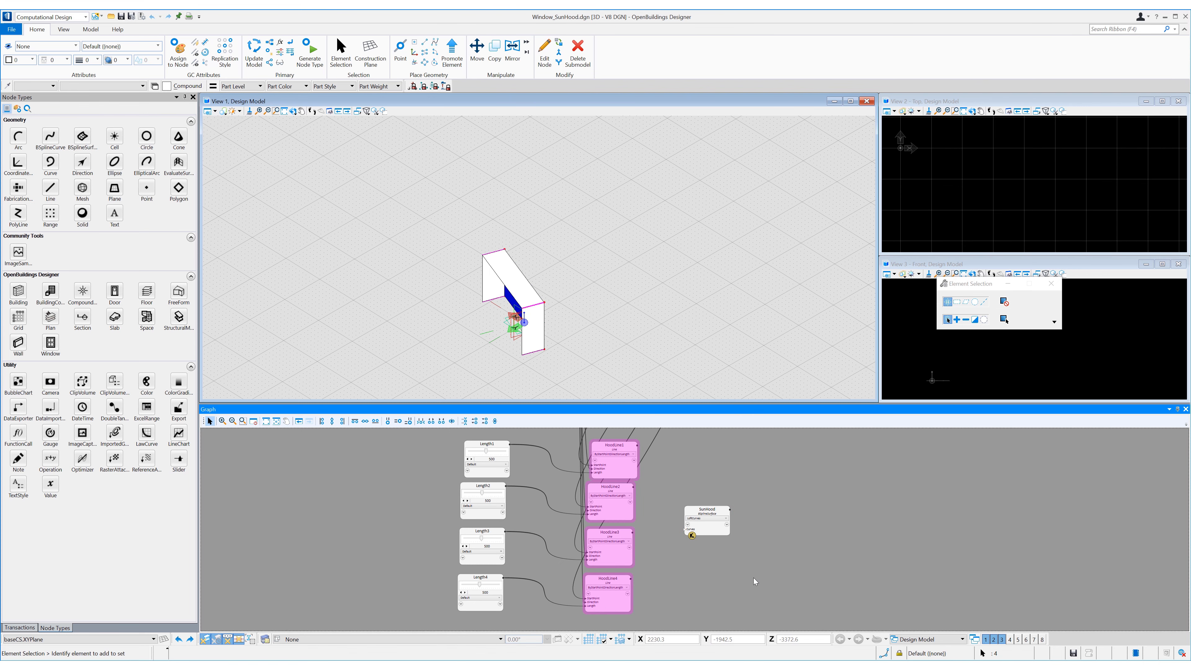
# Test how the hood changes shape by shortening Length4 and adjusting Length2
pyautogui.click(281, 154)
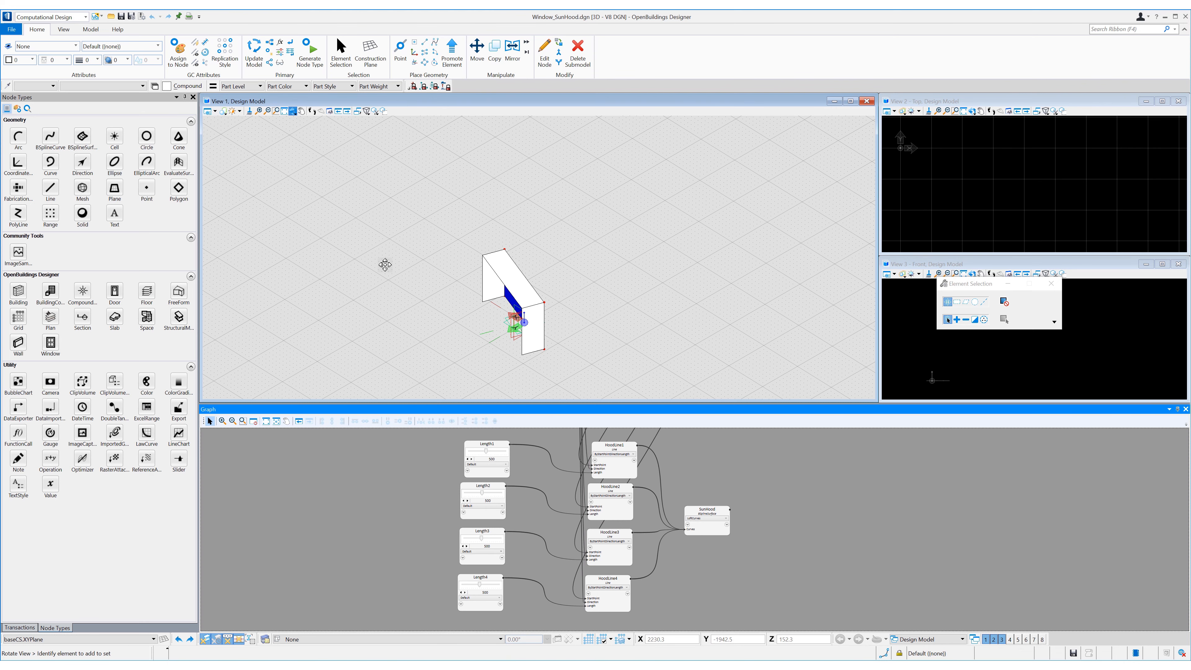
pyautogui.moveTo(457, 266); pyautogui.dragTo(483, 257)
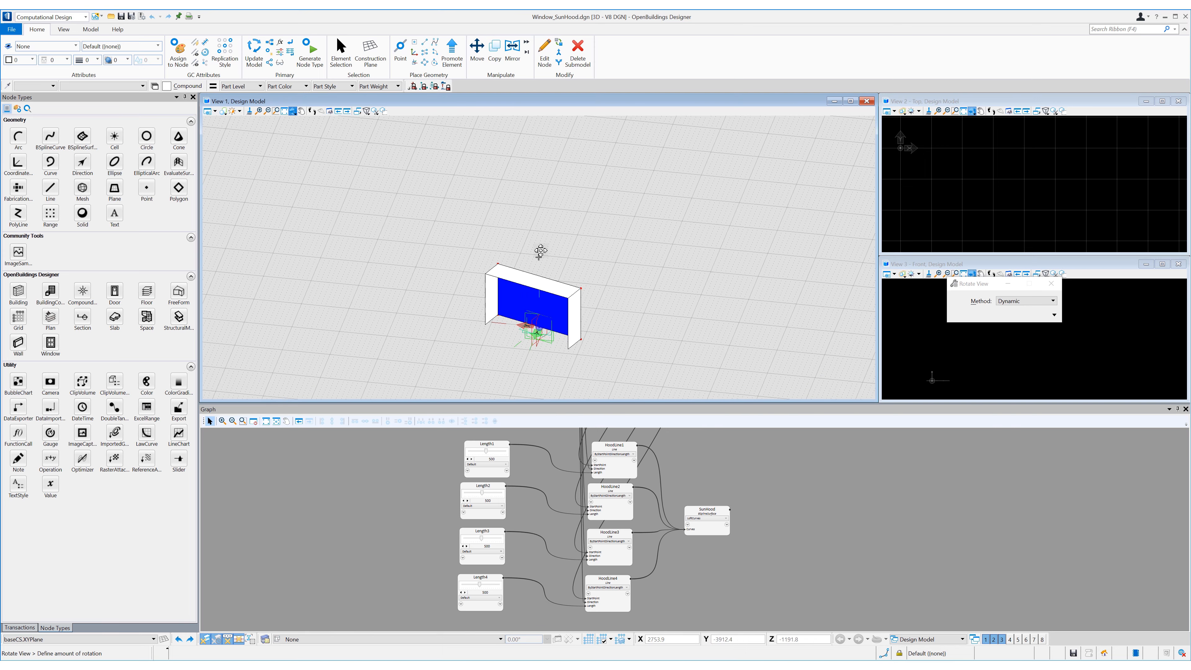
pyautogui.click(477, 249)
pyautogui.rightClick(476, 248)
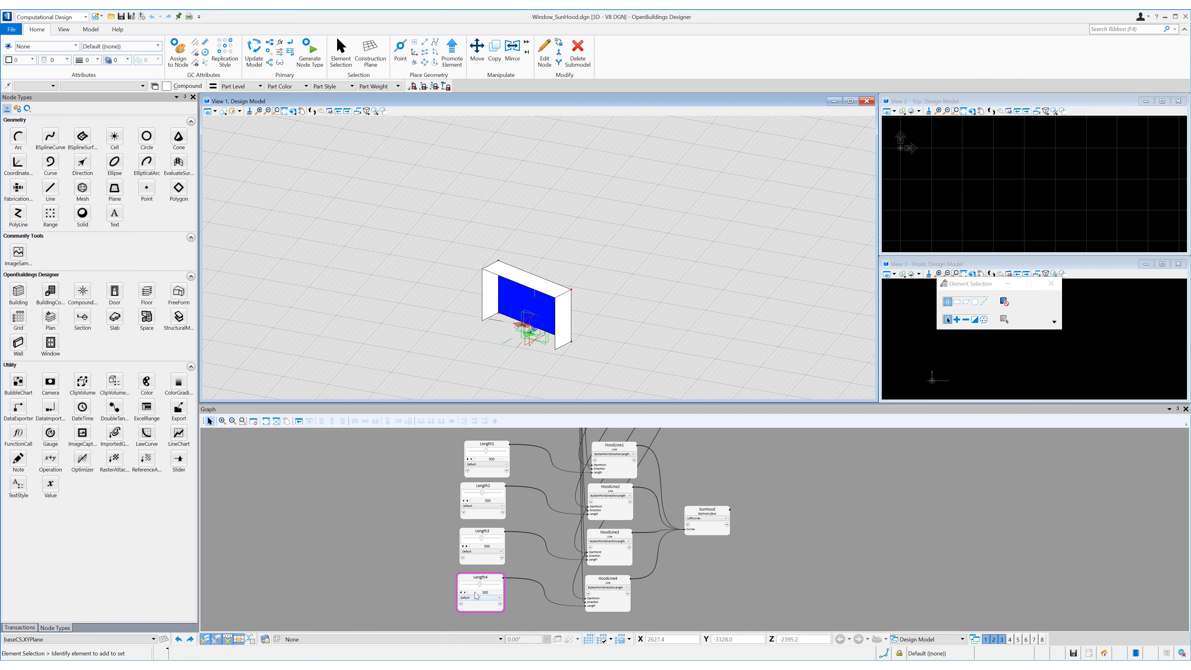
pyautogui.moveTo(478, 585); pyautogui.dragTo(472, 587)
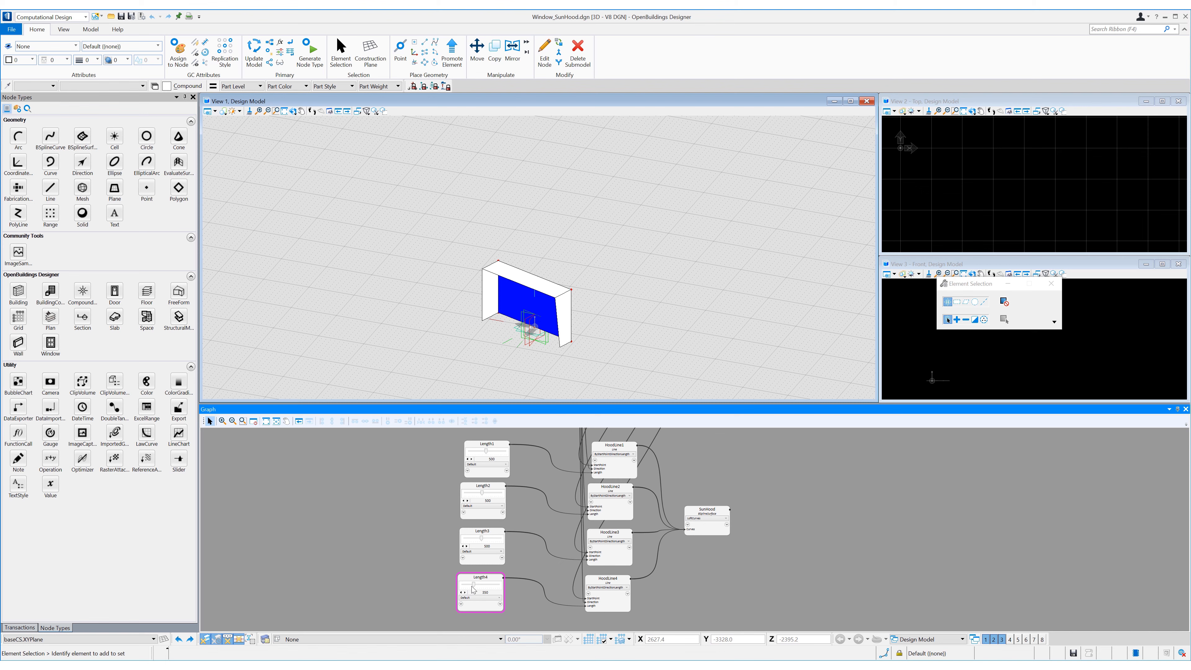
pyautogui.moveTo(473, 585); pyautogui.dragTo(460, 585)
pyautogui.click(468, 586)
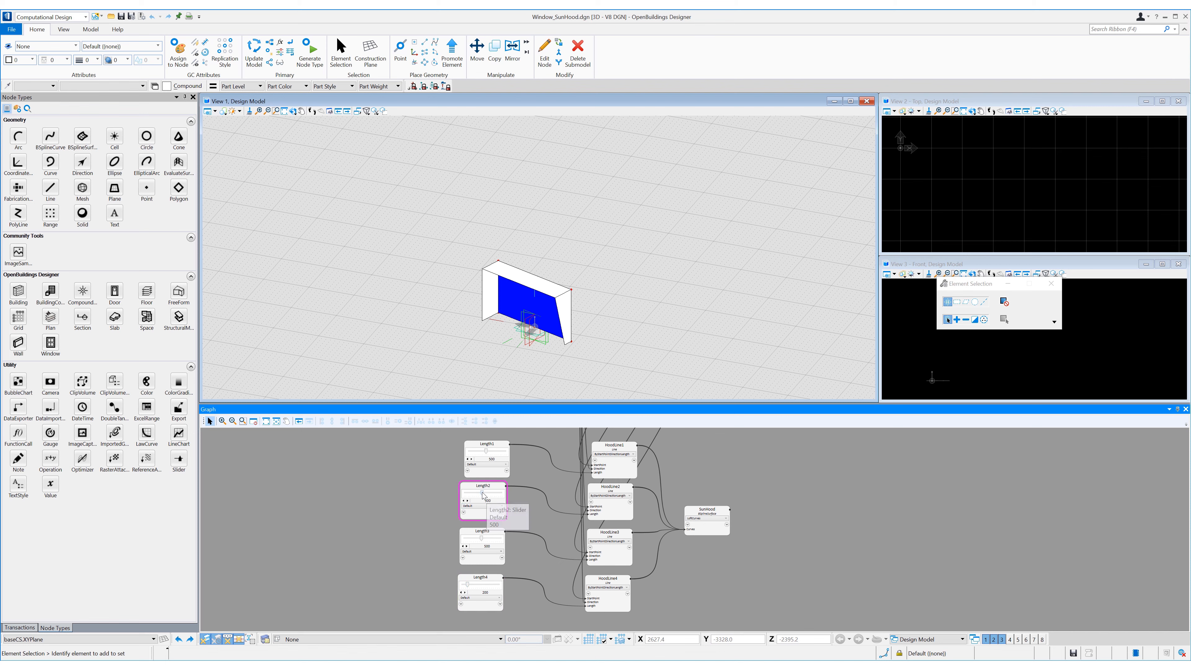
pyautogui.moveTo(482, 493)
pyautogui.mouseDown()
pyautogui.moveTo(498, 494)
pyautogui.moveTo(486, 493)
pyautogui.mouseUp()
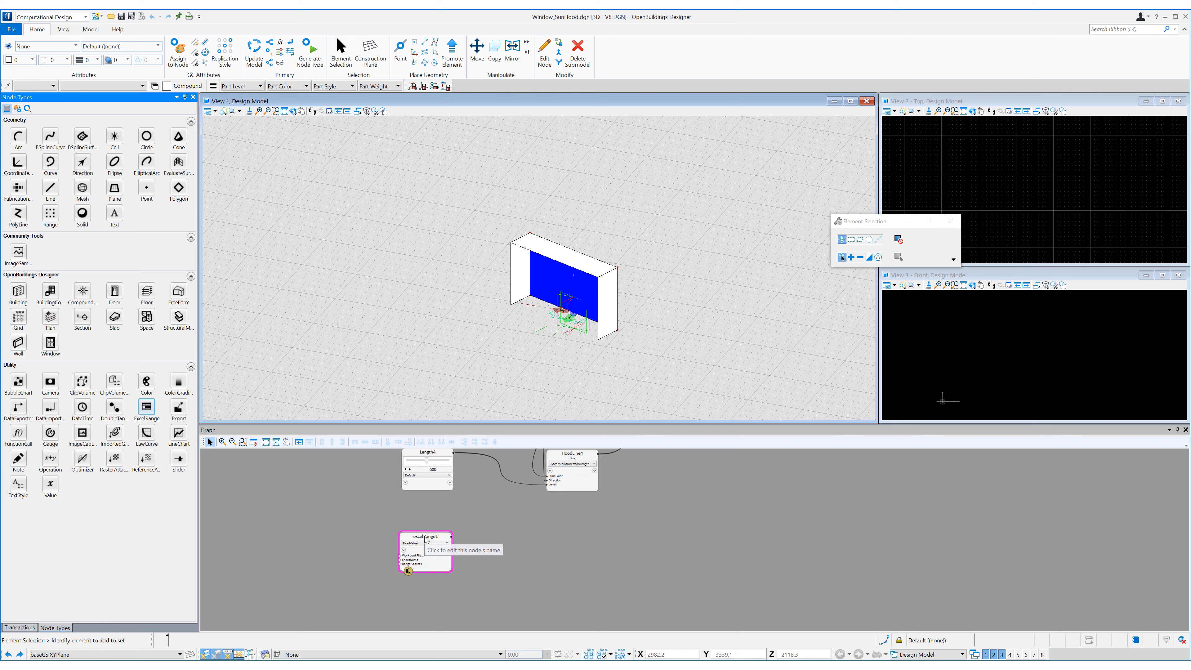
# Rename the ExcelRange node below the Length4 slider to ExcelSunData
pyautogui.click(426, 538)
pyautogui.write('ExcelSunData')
pyautogui.press('Return')
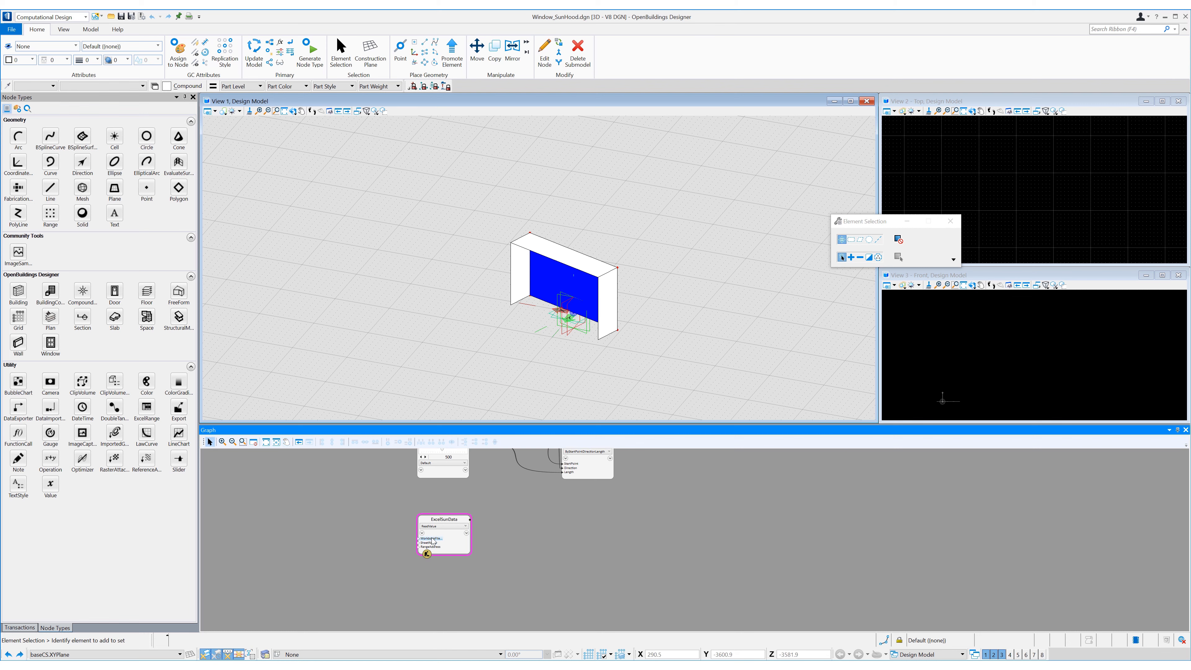
# Set the workbook file path of the ExcelSunData node to "SunPathDaily-Jan15.xlsx"
pyautogui.click(432, 539)
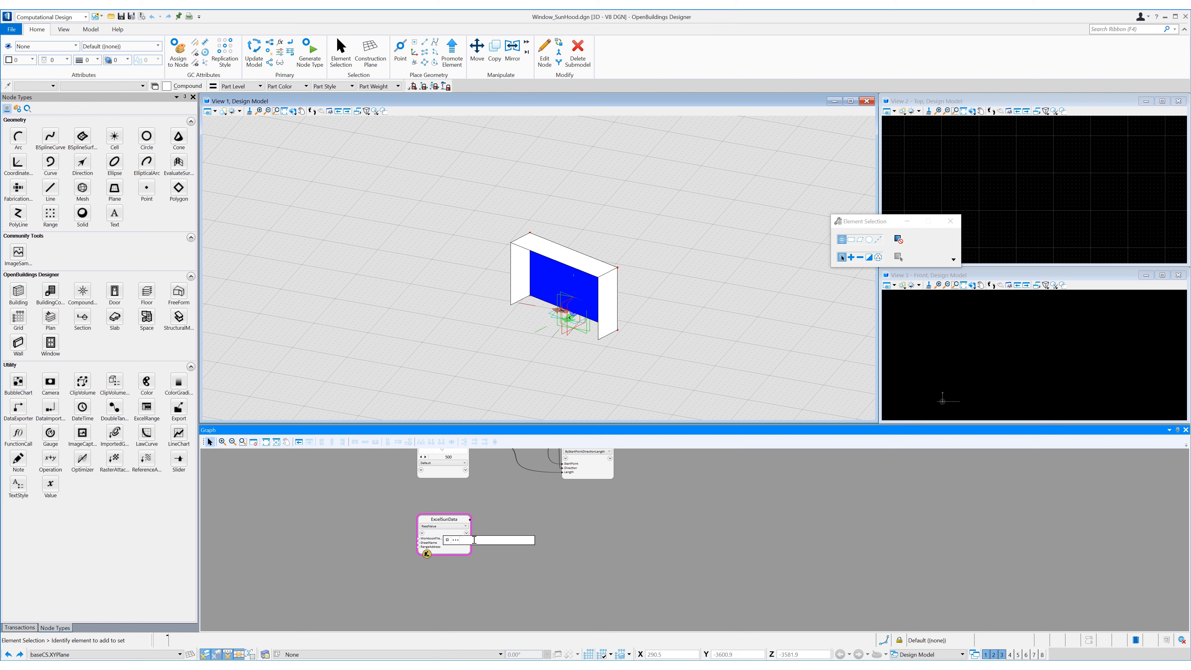
pyautogui.write('"')
pyautogui.write('SunPathDaily-Jan15.xlsx')
pyautogui.press('Return')
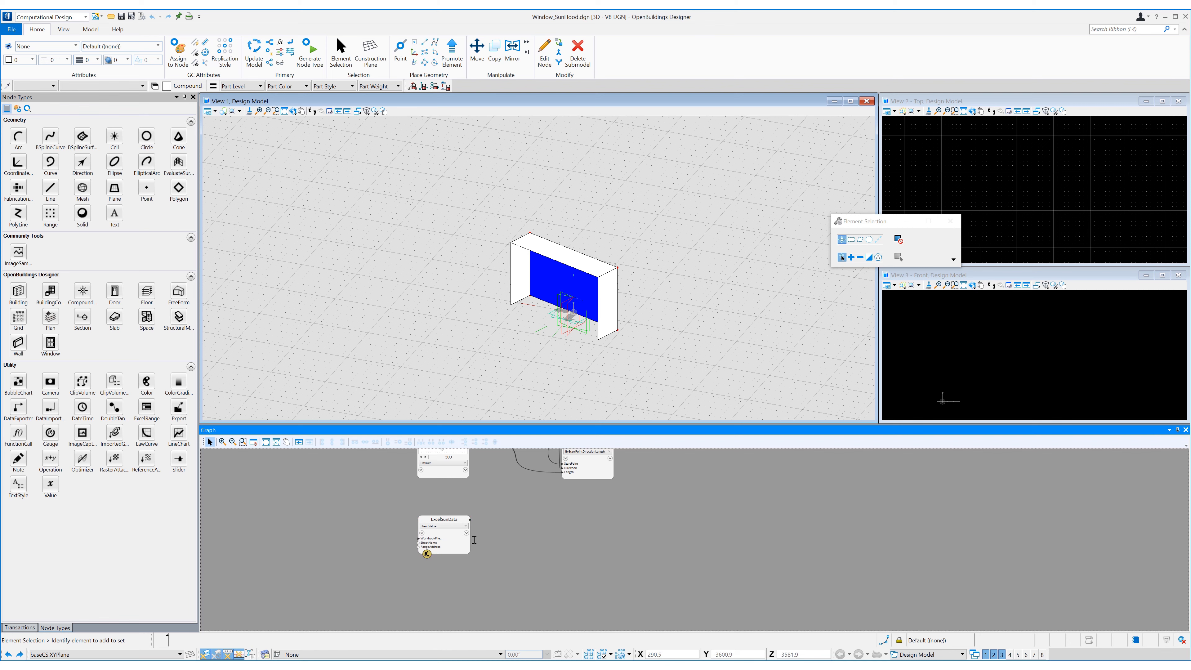
# Set ExcelSunData's sheet name to "SunPathDaily" and its range address to "b6:d33"
pyautogui.click(432, 547)
pyautogui.click(431, 542)
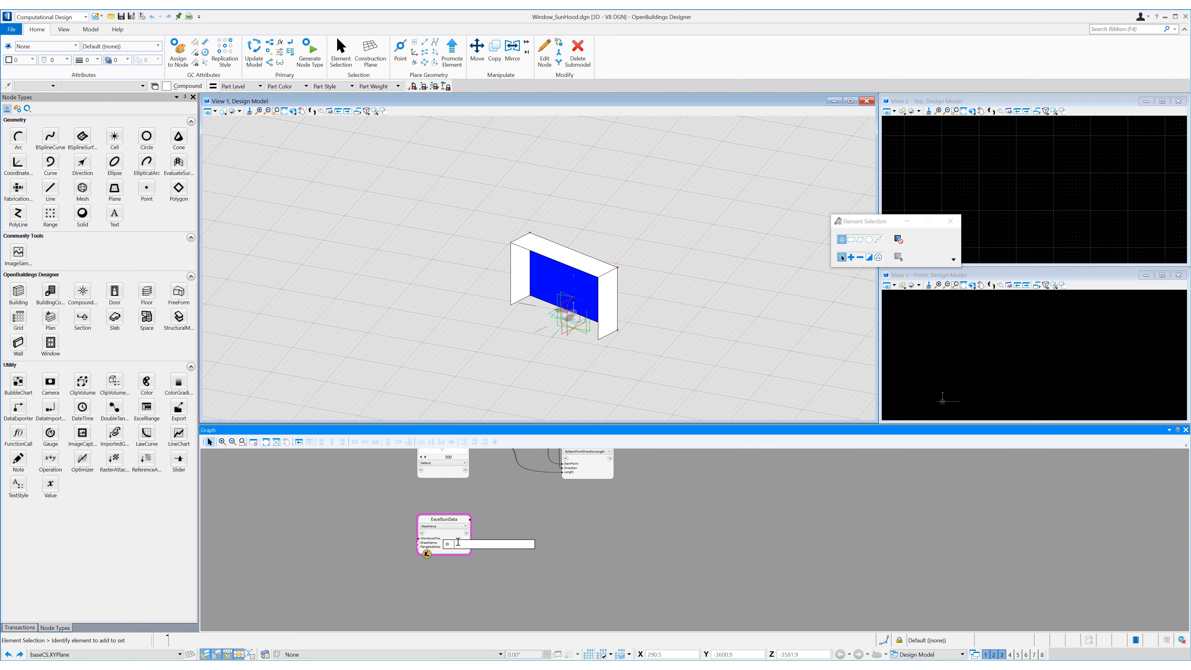
pyautogui.write('"SunPathDaily')
pyautogui.press('Return')
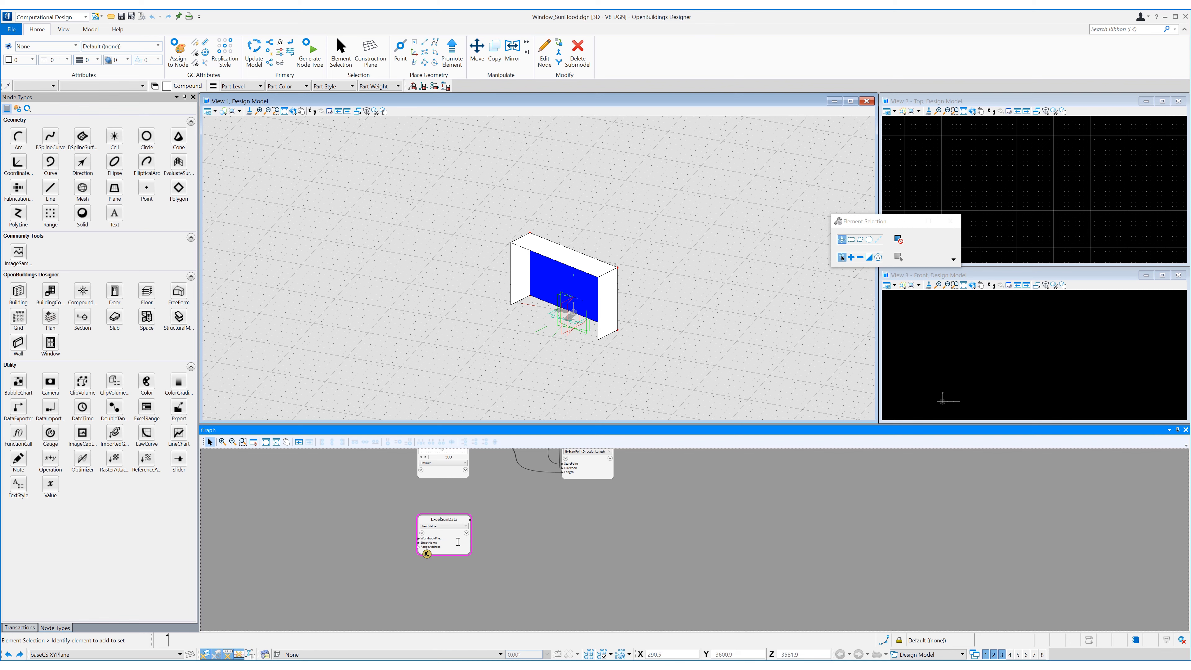
pyautogui.click(436, 547)
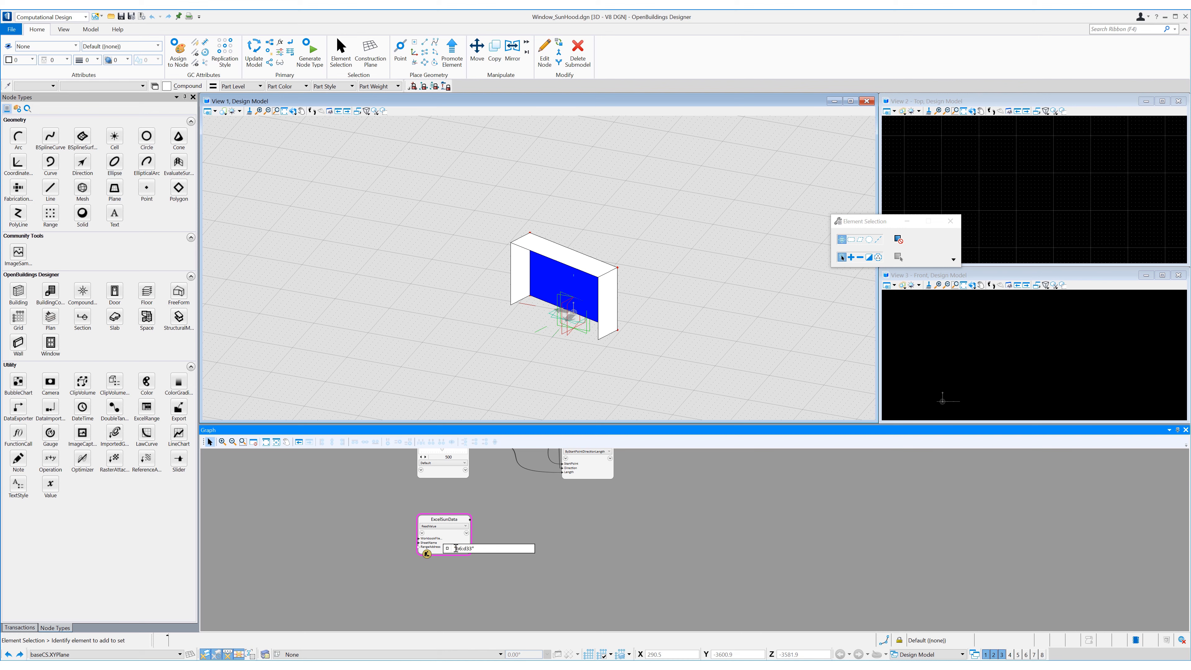
pyautogui.press('Return')
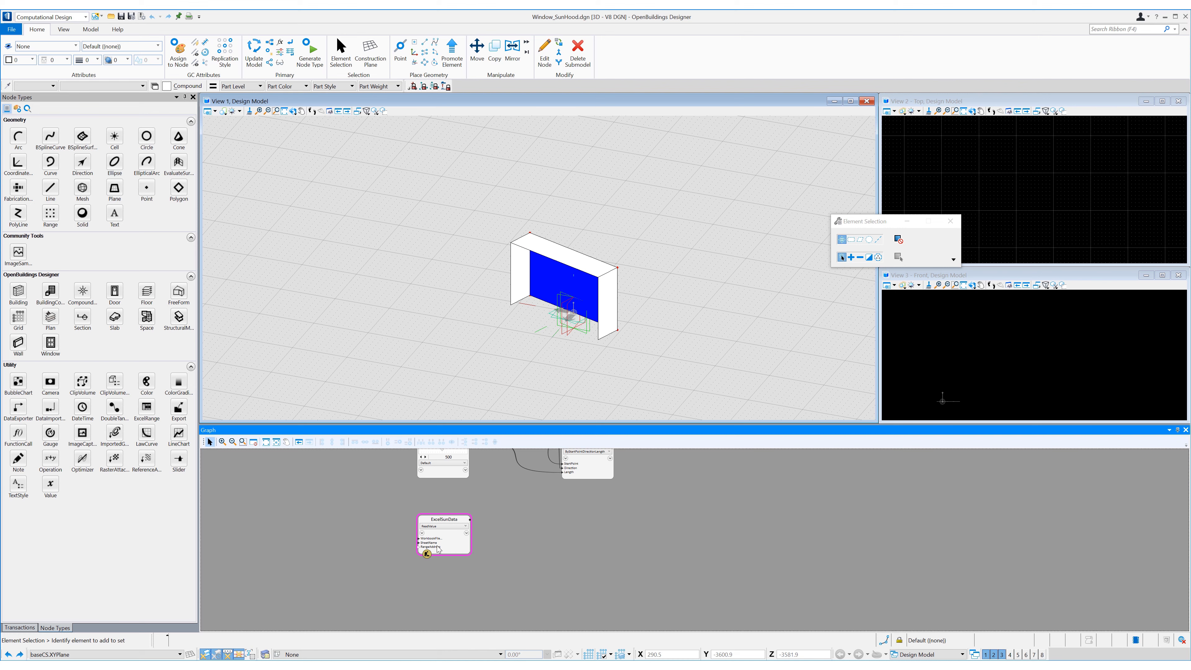
# Add a Slider node below ExcelSunData and rename it HourSelector
pyautogui.moveTo(572, 527); pyautogui.dragTo(560, 492, button='middle')
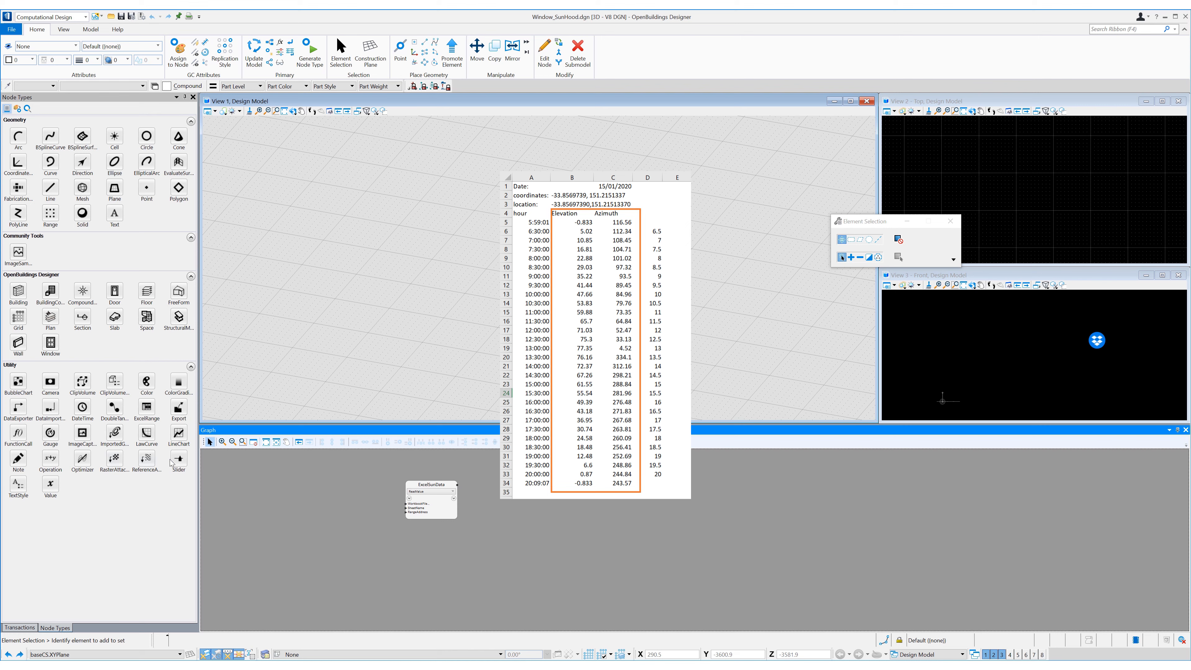
pyautogui.moveTo(178, 458); pyautogui.dragTo(426, 539)
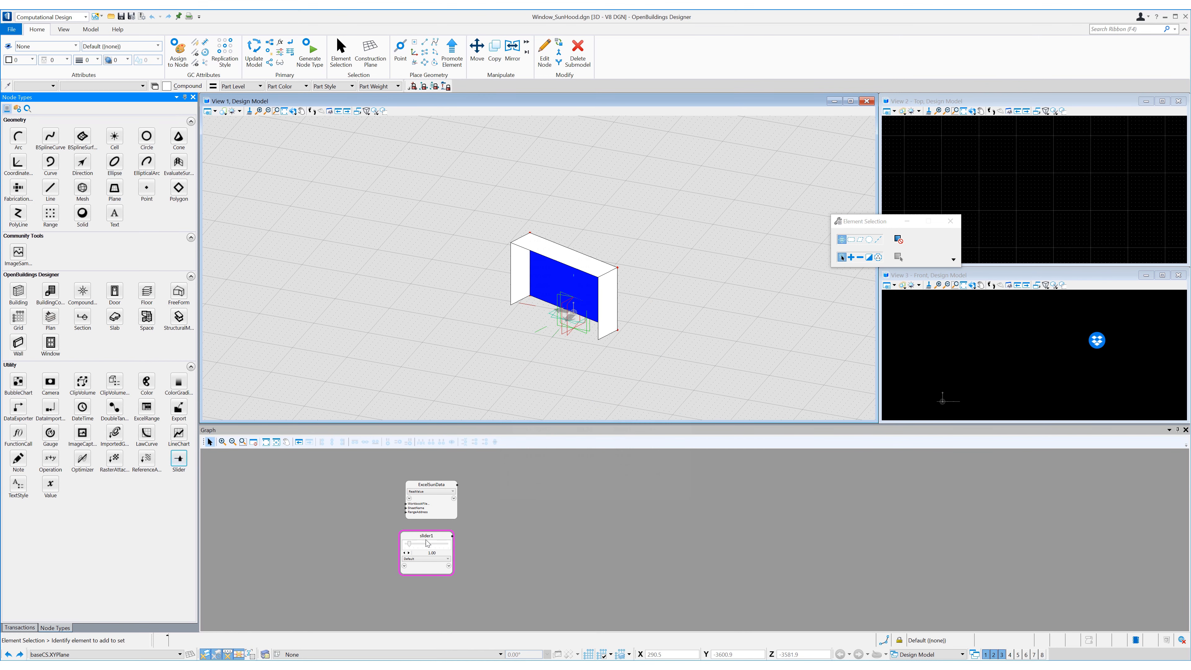
pyautogui.doubleClick(426, 536)
pyautogui.write('H')
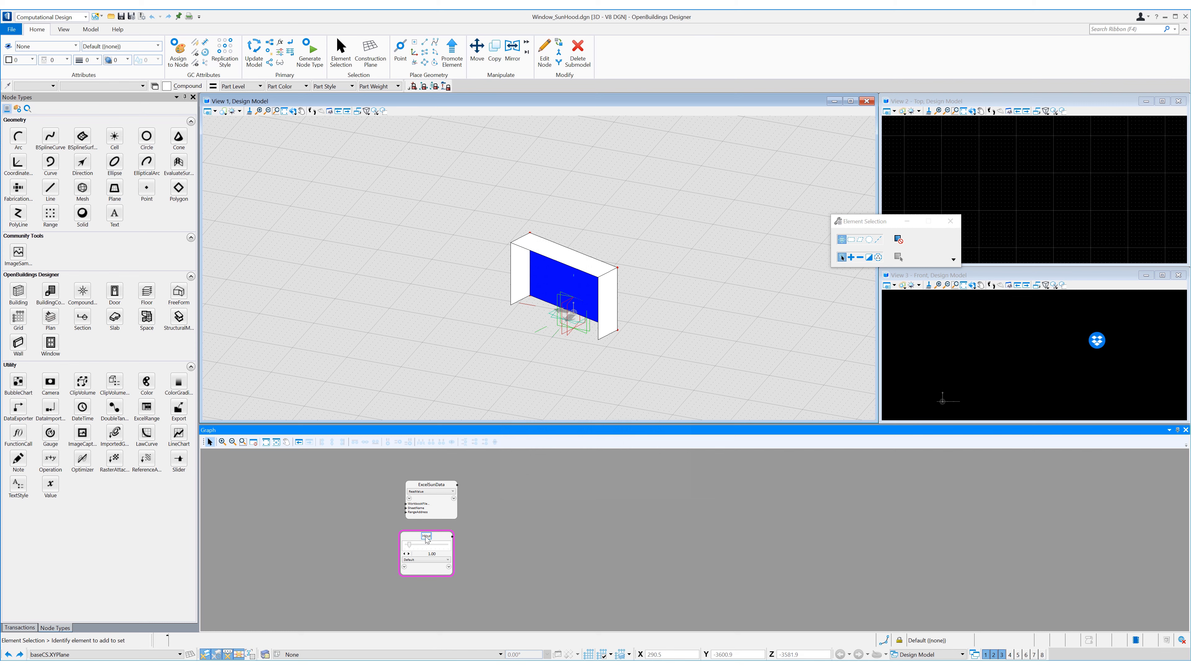
pyautogui.write('ourSelector')
pyautogui.press('Return')
# Set the HourSelector slider's minimum to 6.5, maximum to 20 and resolution to 0.5, and try out its movement
pyautogui.doubleClick(431, 569)
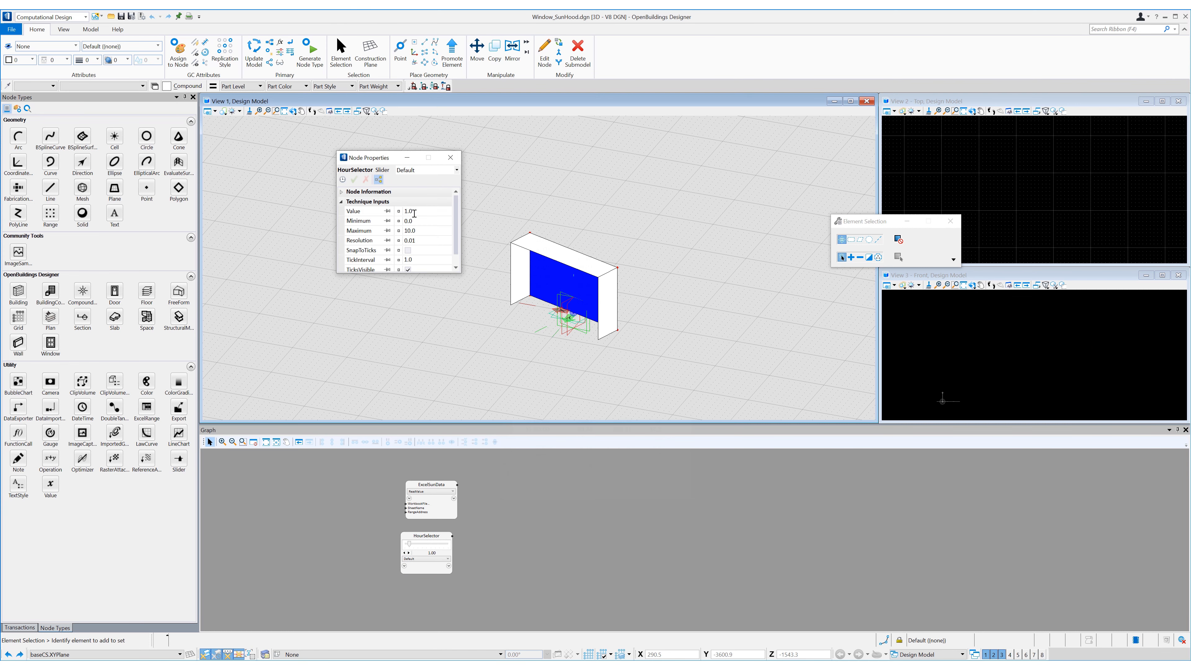
pyautogui.click(420, 230)
pyautogui.write('20')
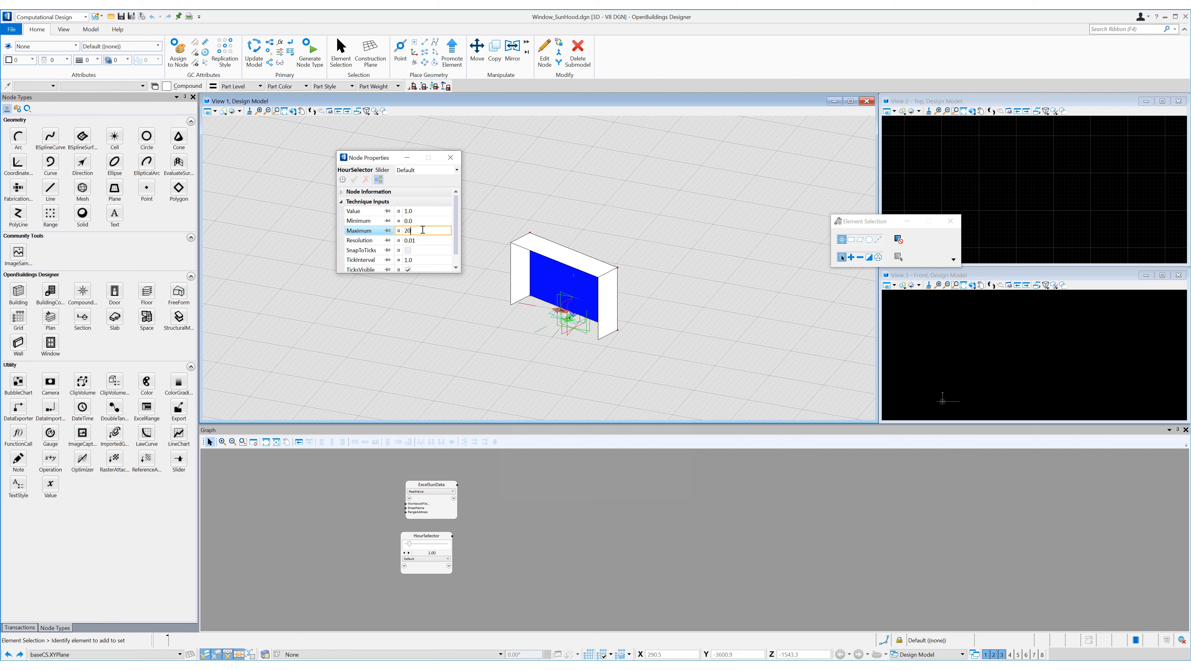
pyautogui.click(400, 220)
pyautogui.write('6.5')
pyautogui.press('Return')
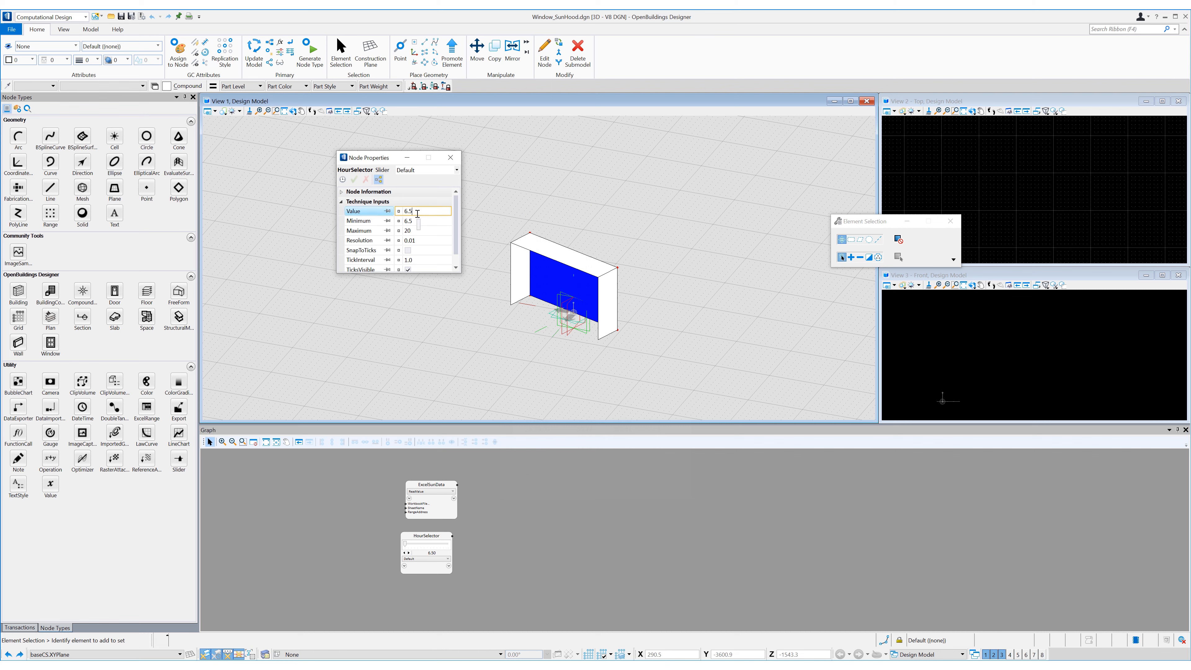
pyautogui.click(402, 241)
pyautogui.write('0.5')
pyautogui.press('Return')
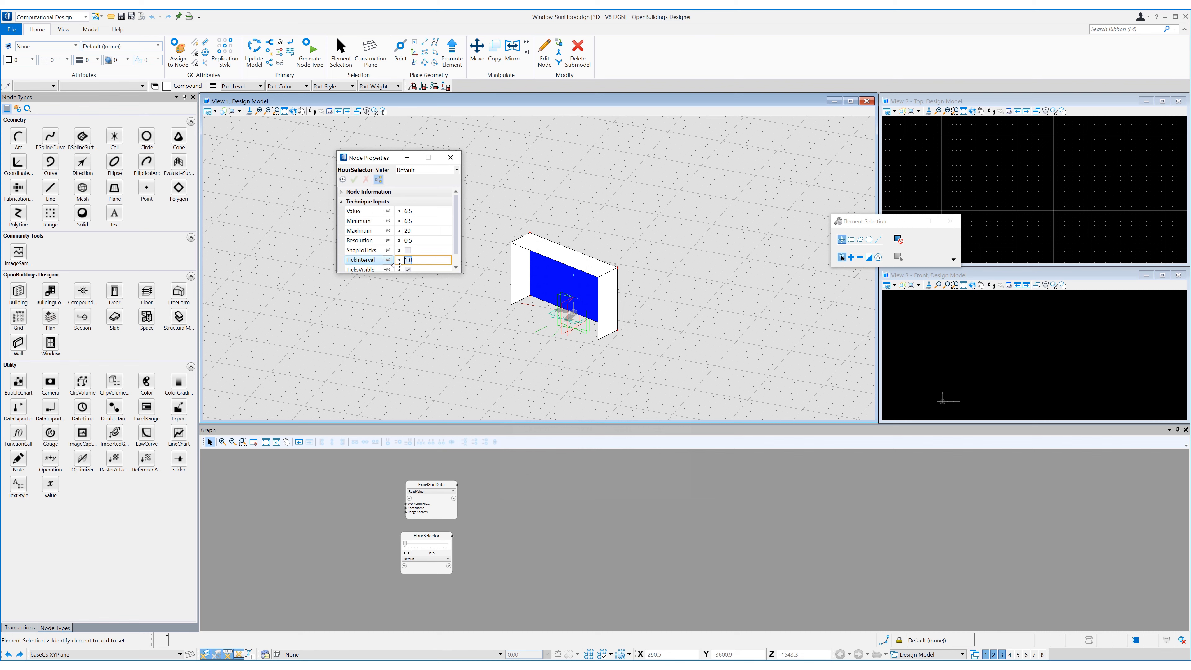
pyautogui.click(451, 158)
pyautogui.moveTo(405, 544); pyautogui.dragTo(418, 543)
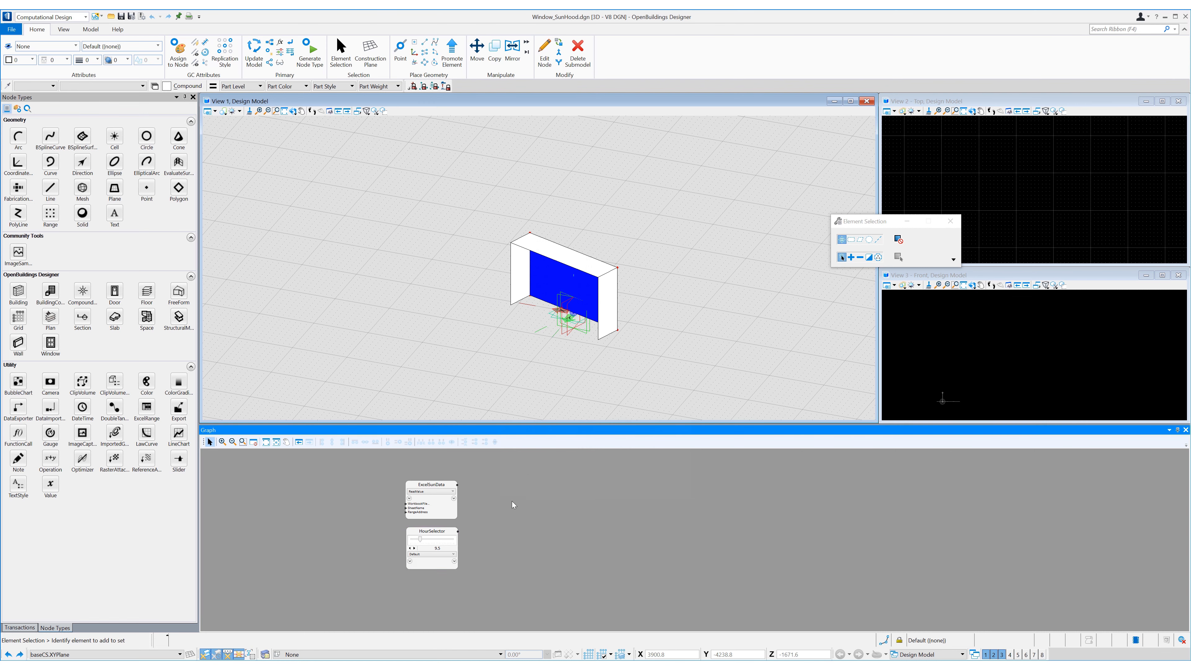
# Add a Value node beside ExcelSunData with the expression "from mySunData in ExcelSunData.Value where mySunData[2] == HourSelector"
pyautogui.moveTo(51, 484); pyautogui.dragTo(494, 500)
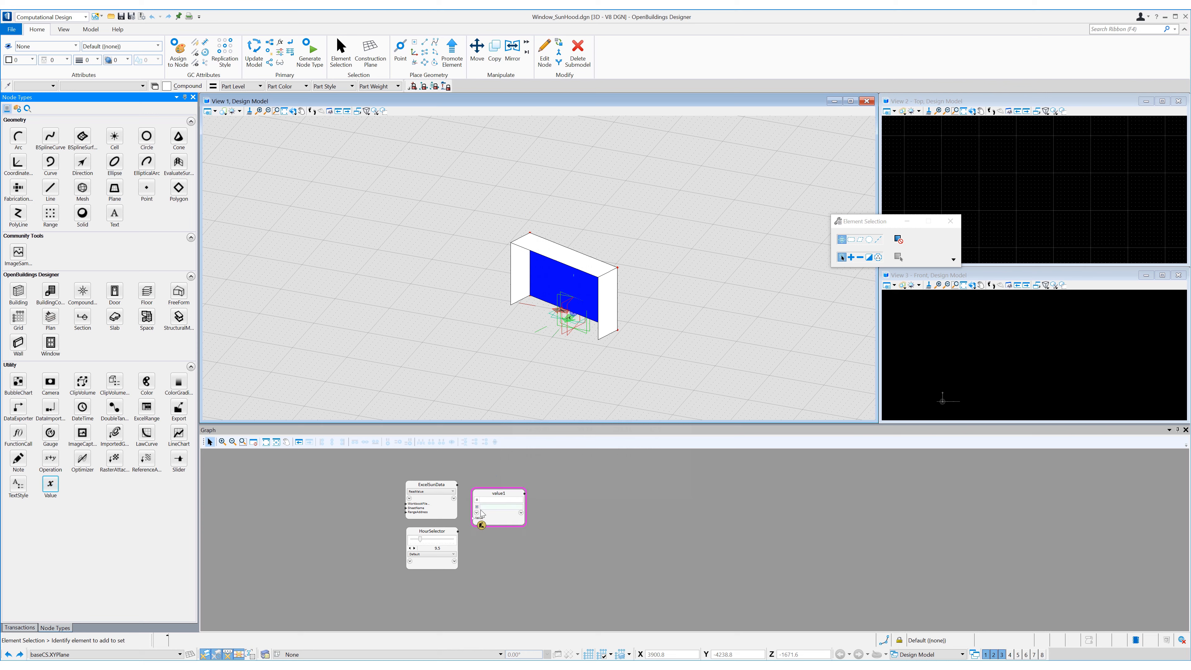
pyautogui.click(477, 507)
pyautogui.write('from mySunData ')
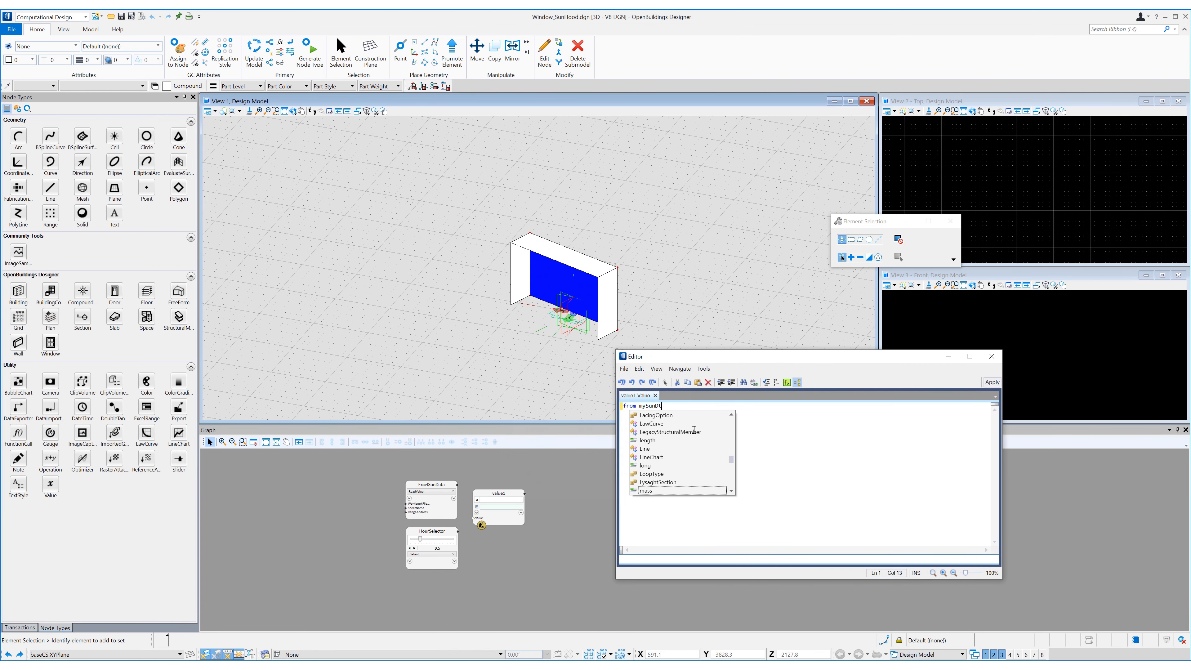
pyautogui.write('in Ex')
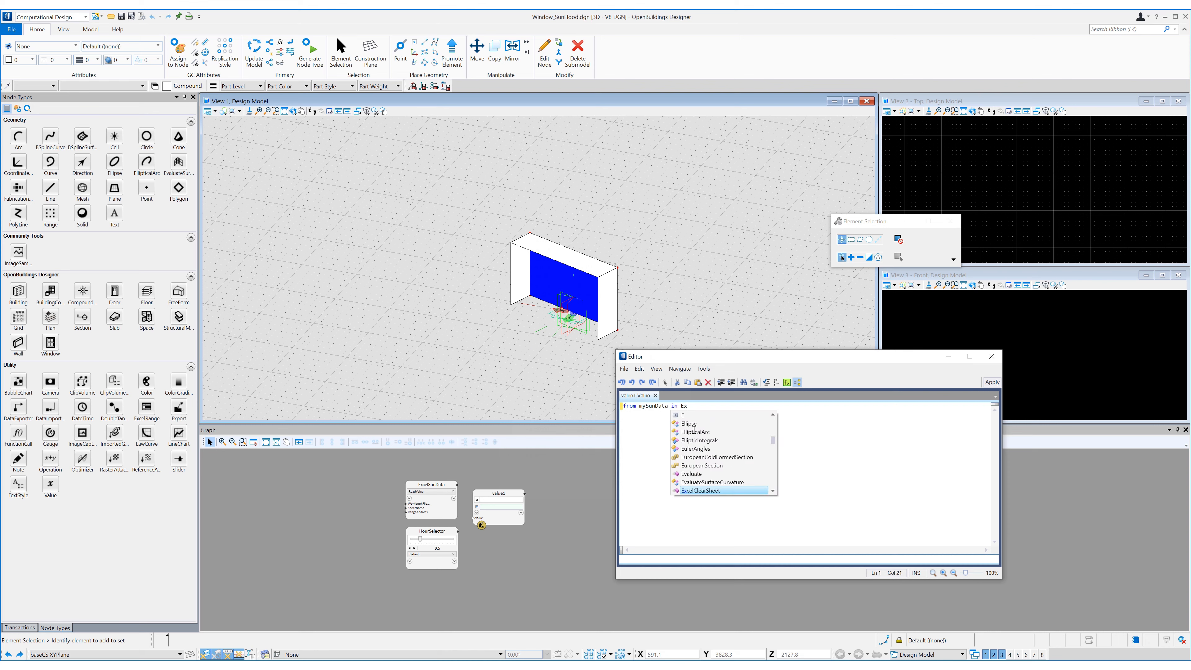
pyautogui.write('celSunData')
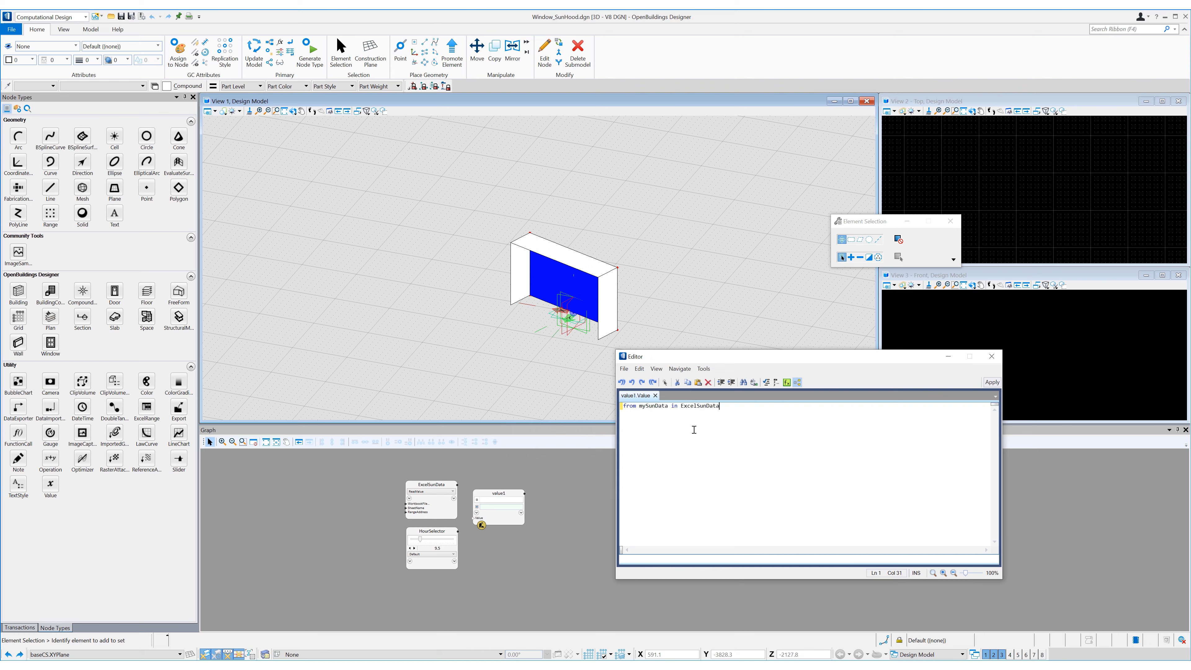
pyautogui.write('.Value where mySunData[2] == HourSelector')
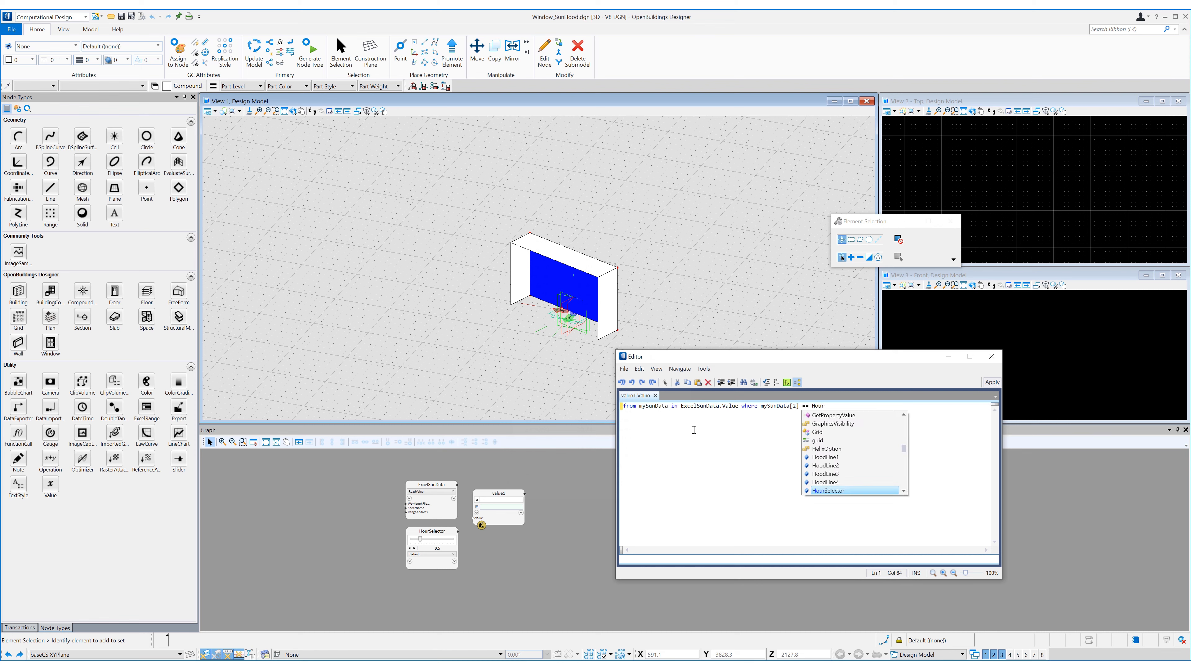
pyautogui.click(992, 382)
pyautogui.click(991, 356)
# Move the HourSelector slider to 11.0 and rename the value node to SunData
pyautogui.scroll(1, 497, 518)
pyautogui.moveTo(405, 544); pyautogui.dragTo(411, 544)
pyautogui.click(500, 490)
pyautogui.doubleClick(500, 489)
pyautogui.write('SunData')
pyautogui.click(558, 508)
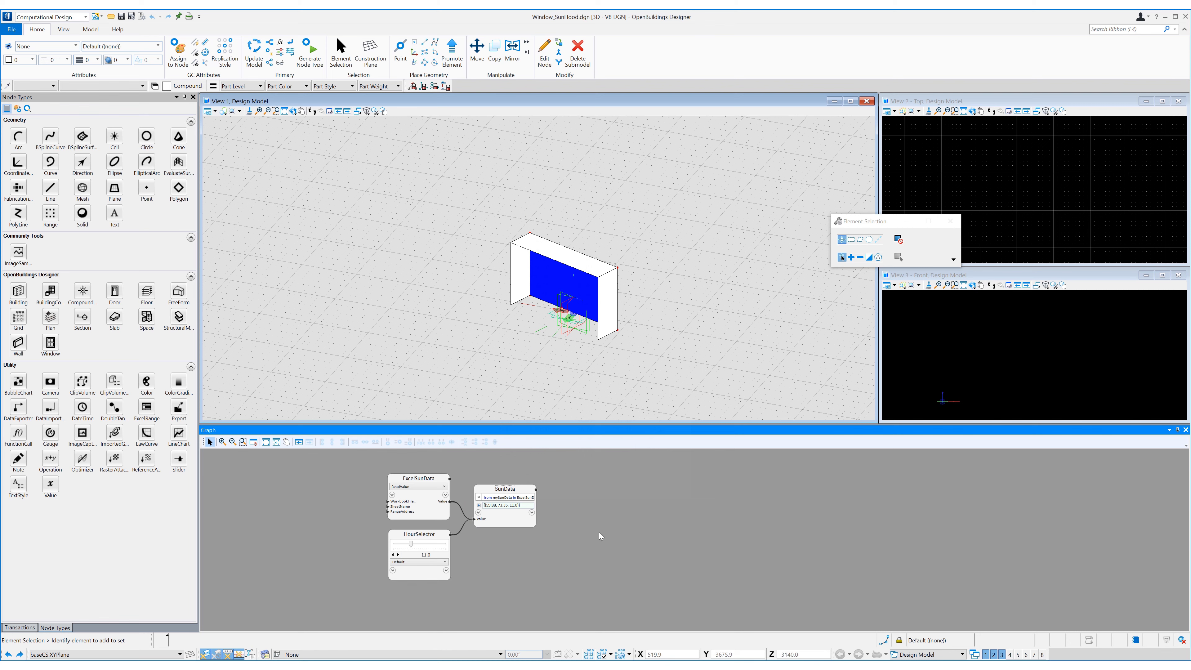
# Place a point in the Top view, well away from the window along the positive X direction
pyautogui.moveTo(612, 532); pyautogui.dragTo(582, 543, button='middle')
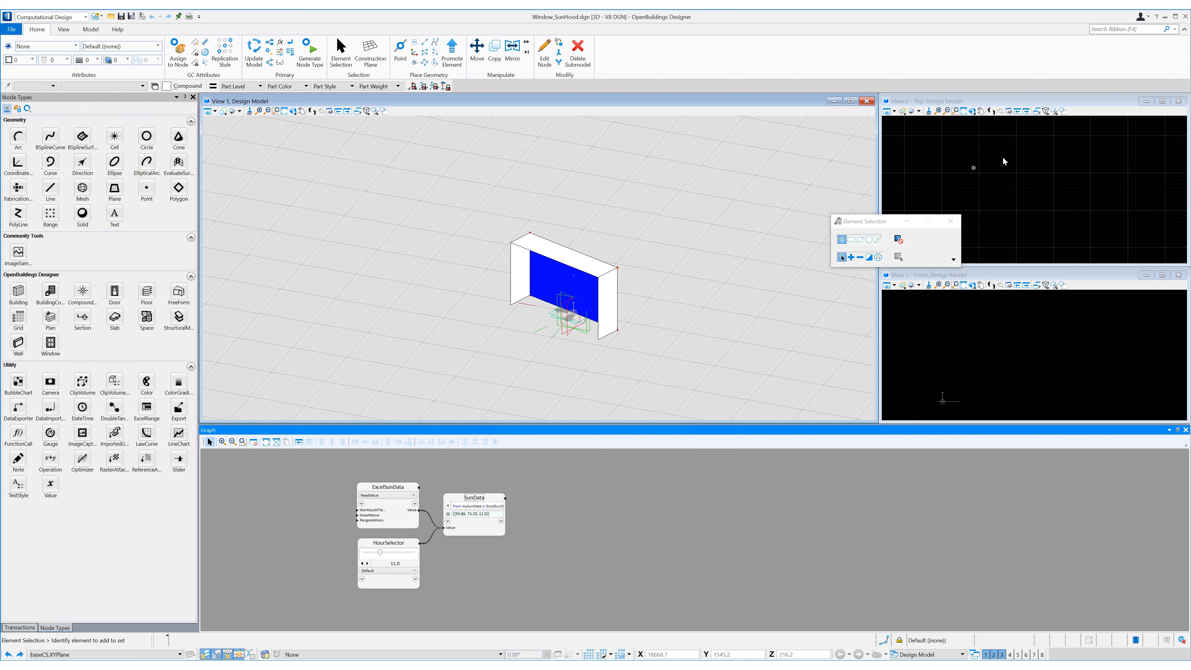
pyautogui.scroll(-4, 1028, 178)
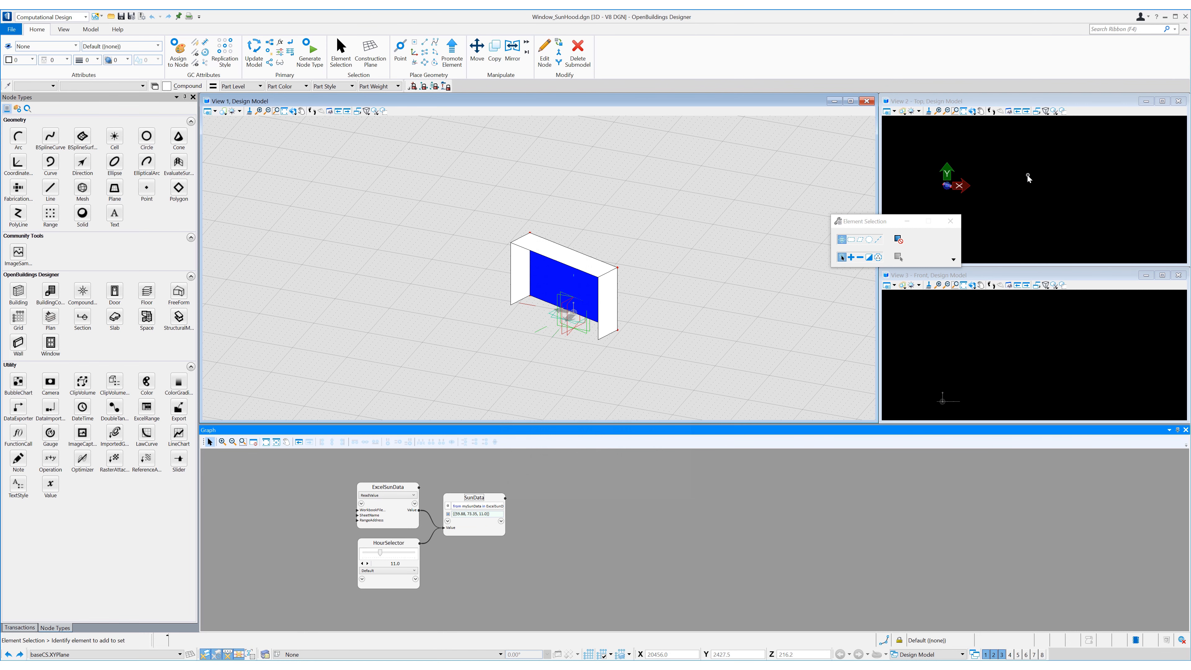
pyautogui.moveTo(1028, 178); pyautogui.dragTo(1060, 179, button='middle')
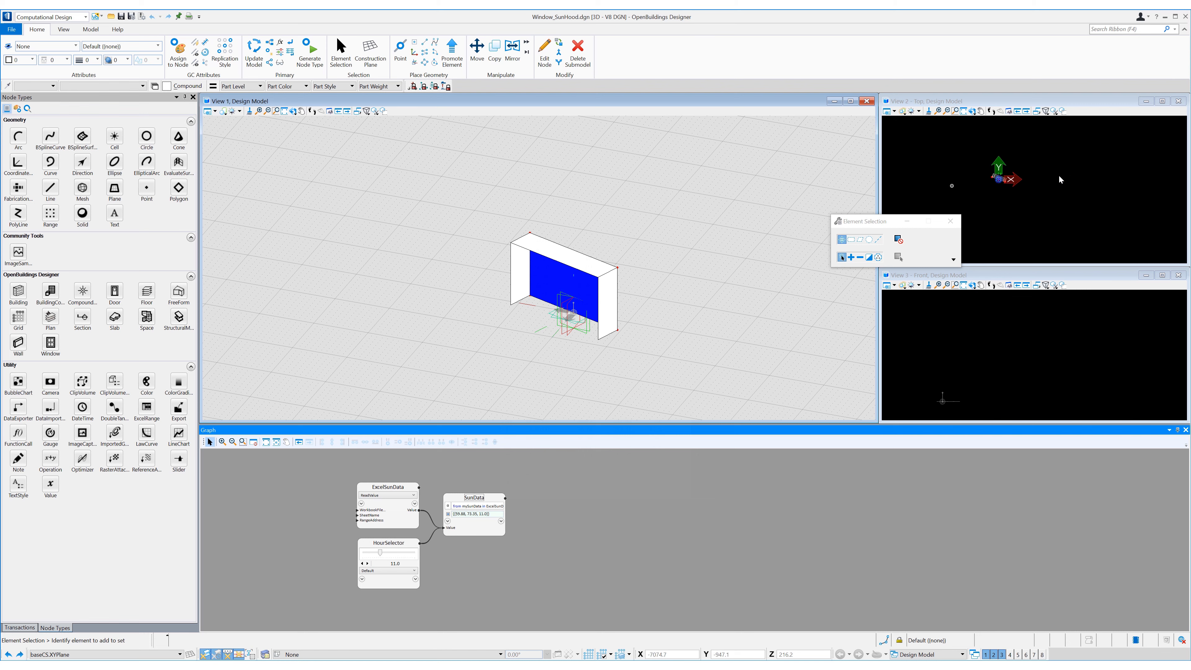
pyautogui.moveTo(1082, 185); pyautogui.dragTo(1063, 186, button='middle')
pyautogui.click(1097, 179)
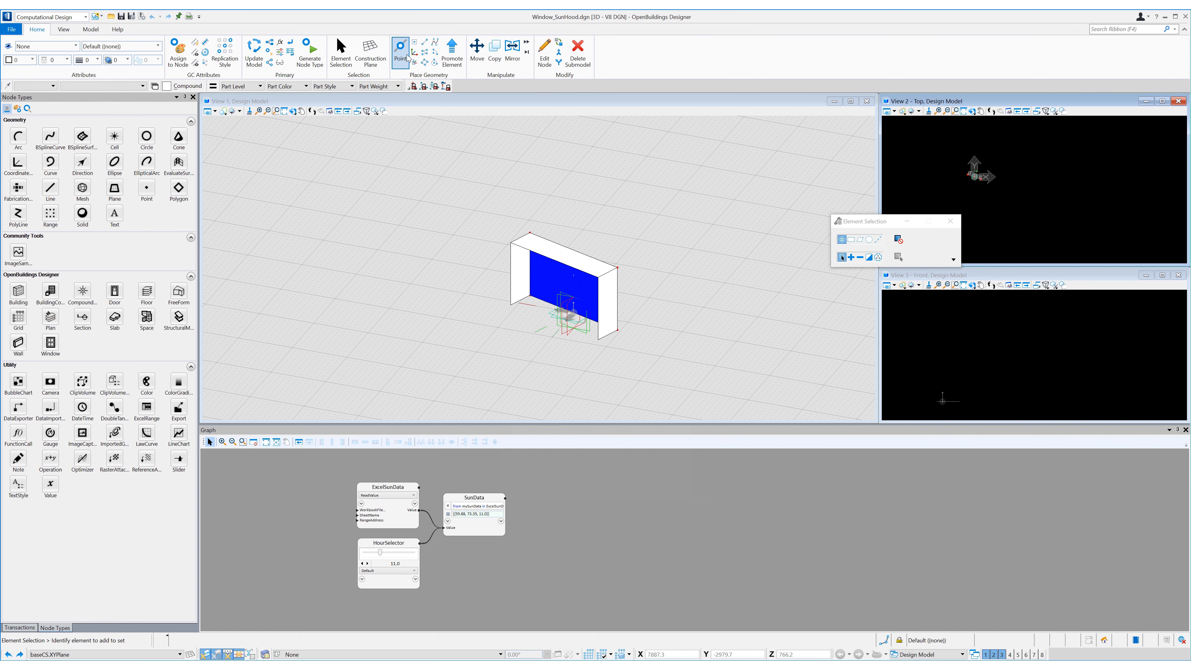
pyautogui.click(399, 50)
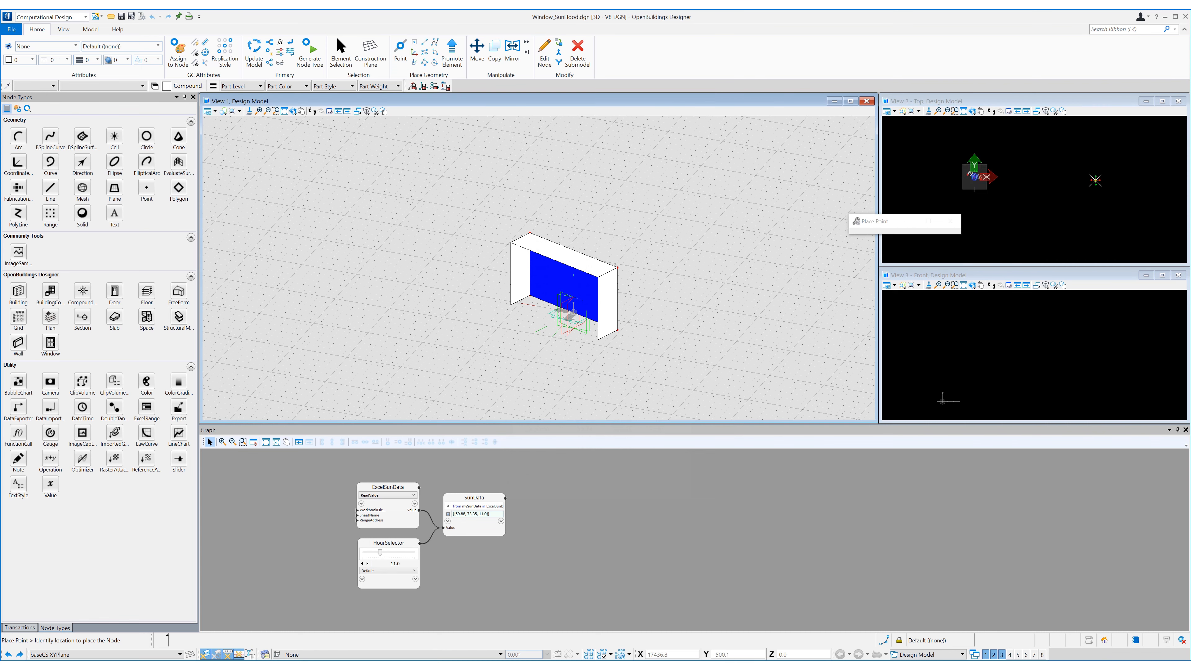
pyautogui.click(1095, 180)
# Move the new point node down the graph beside SunData and rename it RayPoint
pyautogui.press('Escape')
pyautogui.scroll(-4, 583, 539)
pyautogui.moveTo(692, 456); pyautogui.dragTo(712, 605, button='middle')
pyautogui.moveTo(687, 469); pyautogui.dragTo(677, 618)
pyautogui.scroll(-3, 677, 618)
pyautogui.moveTo(675, 620); pyautogui.dragTo(633, 528, button='middle')
pyautogui.moveTo(641, 486); pyautogui.dragTo(608, 584)
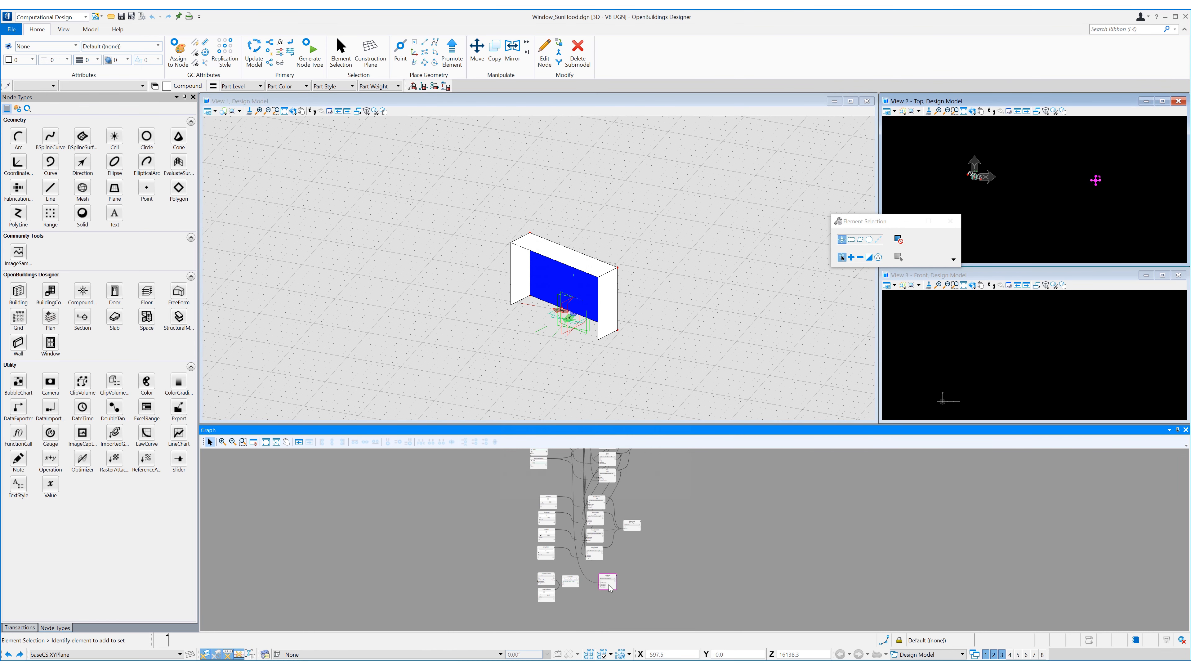
pyautogui.scroll(5, 609, 588)
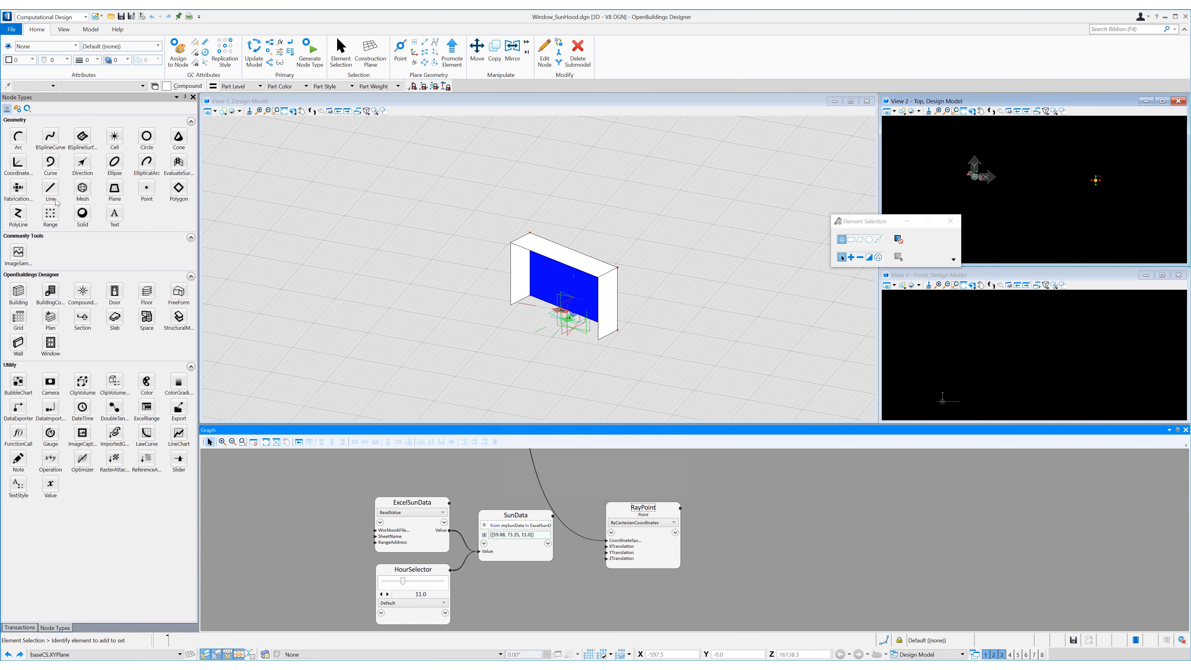
# Add a CoordinateSystem node beside RayPoint and name it RayAzimuthCS
pyautogui.click(18, 162)
pyautogui.click(744, 507)
pyautogui.write('RayAzimuth')
pyautogui.press('Return')
# Give RayAzimuthCS the ByOriginRotationAboutCoordinateSystem technique and connect RayPoint to its Origin input
pyautogui.click(746, 523)
pyautogui.scroll(-1, 786, 360)
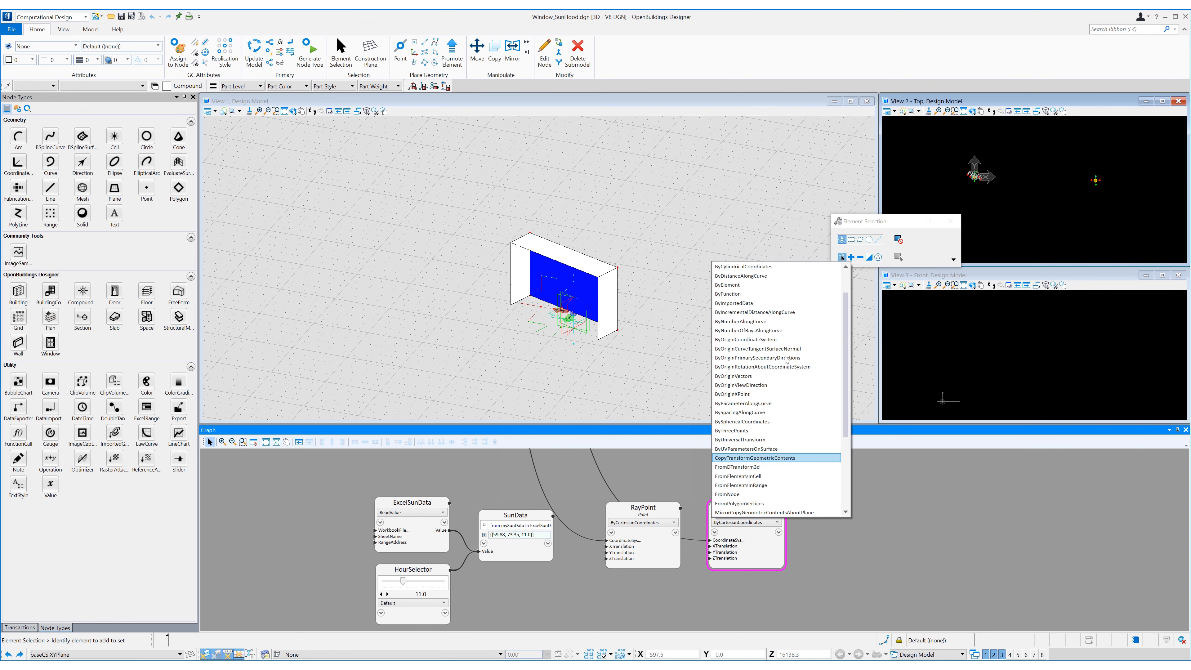
pyautogui.click(778, 367)
pyautogui.moveTo(708, 542); pyautogui.dragTo(680, 508)
# Set RayAzimuthCS's RotationAngle to SunData.Flatten()[1] and its Axis to Z
pyautogui.moveTo(726, 552)
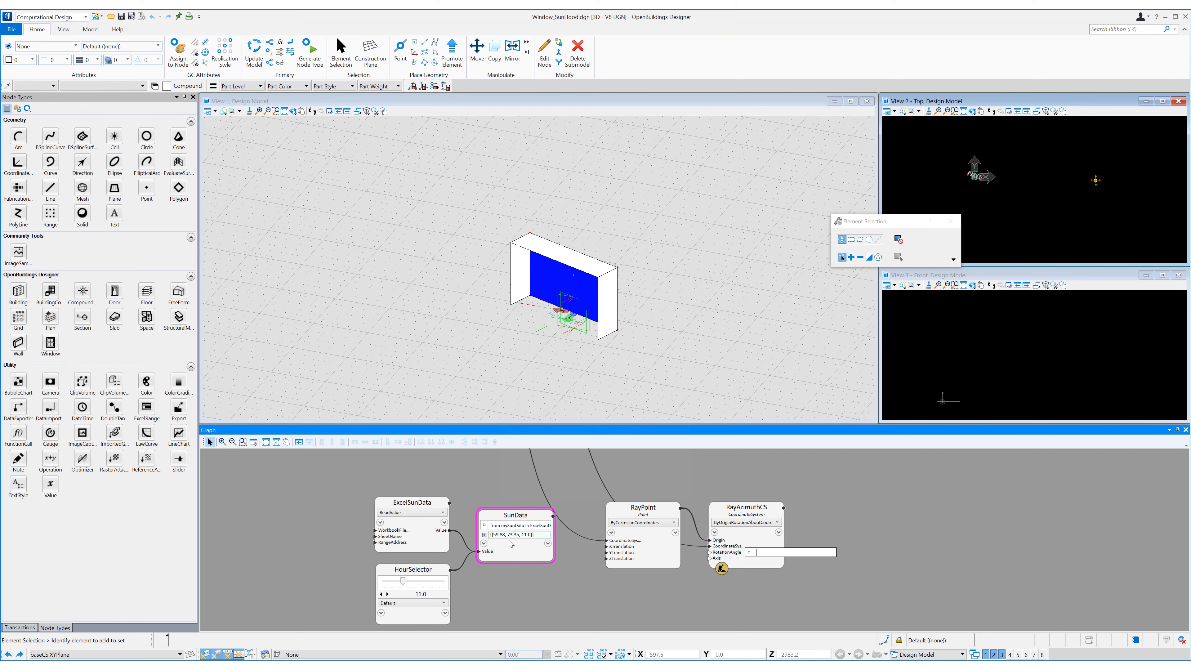
pyautogui.write('Sunda')
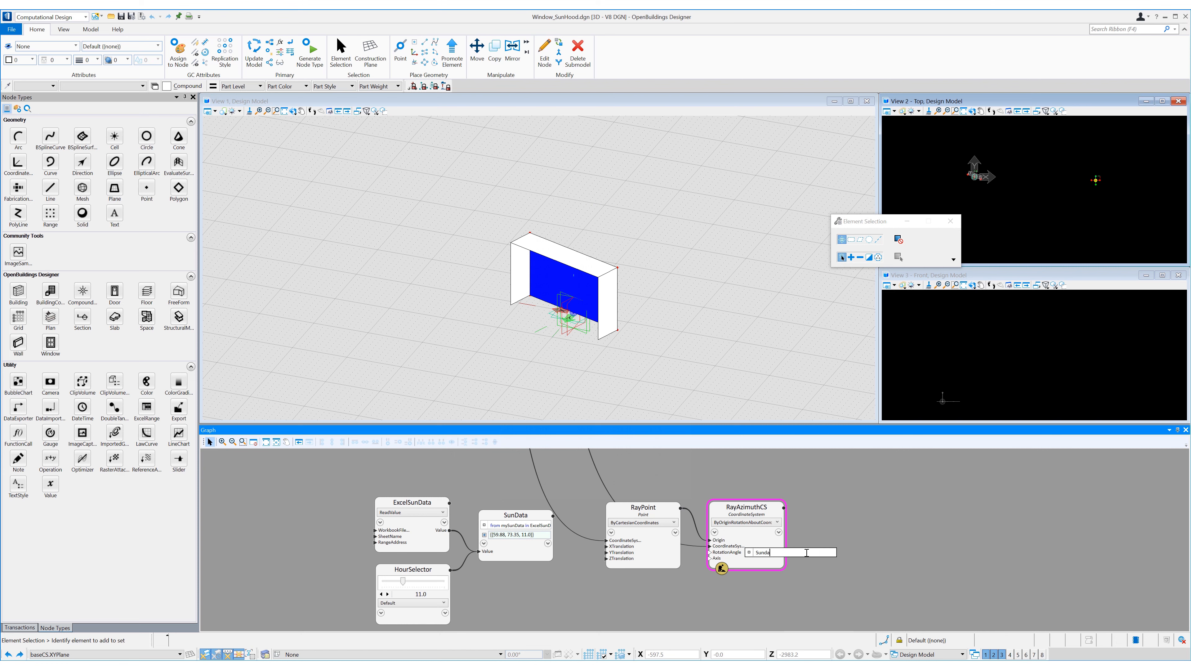
pyautogui.write('.Flatten()[1')
pyautogui.press('Return')
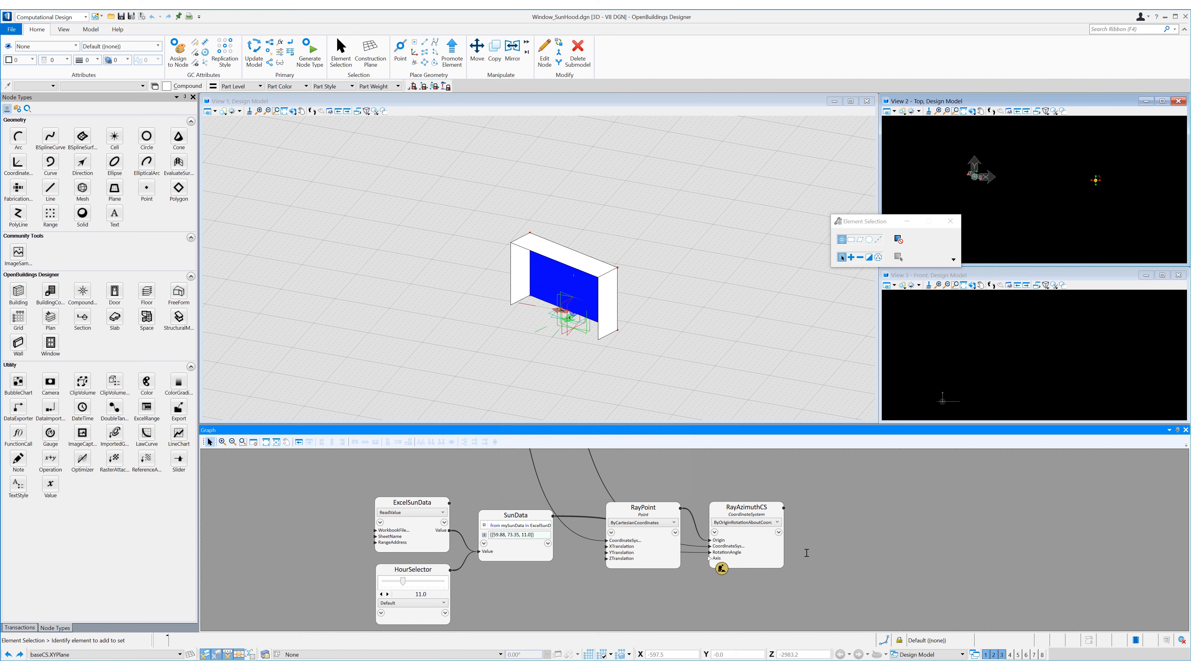
pyautogui.click(718, 558)
pyautogui.click(778, 559)
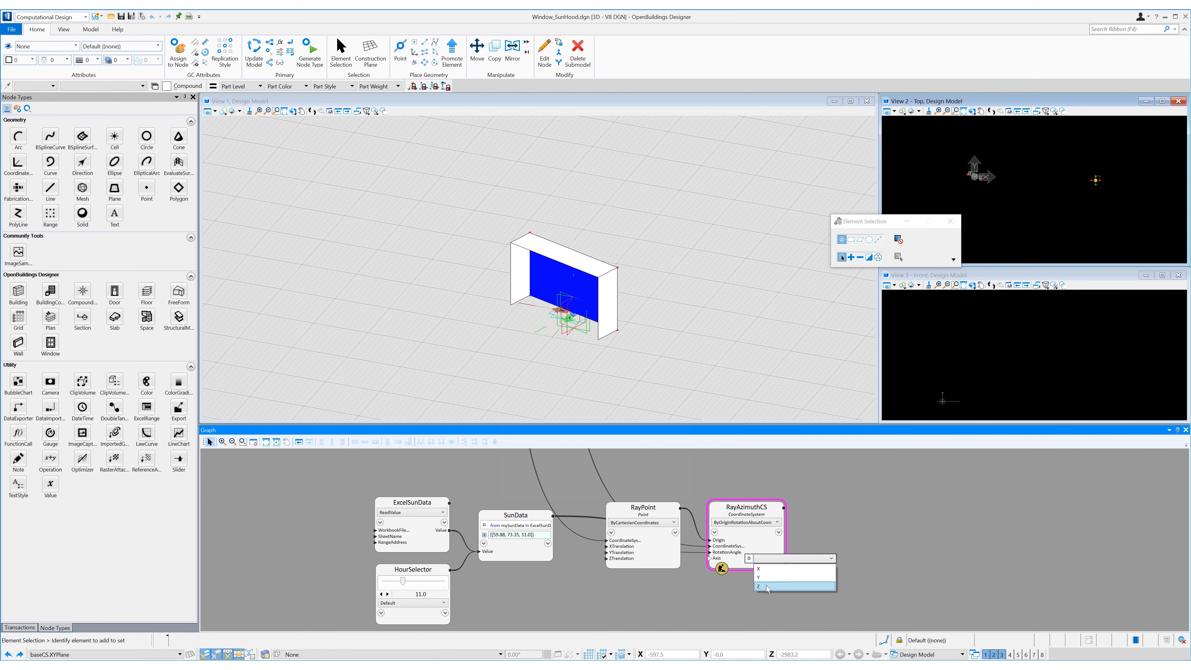
pyautogui.click(768, 586)
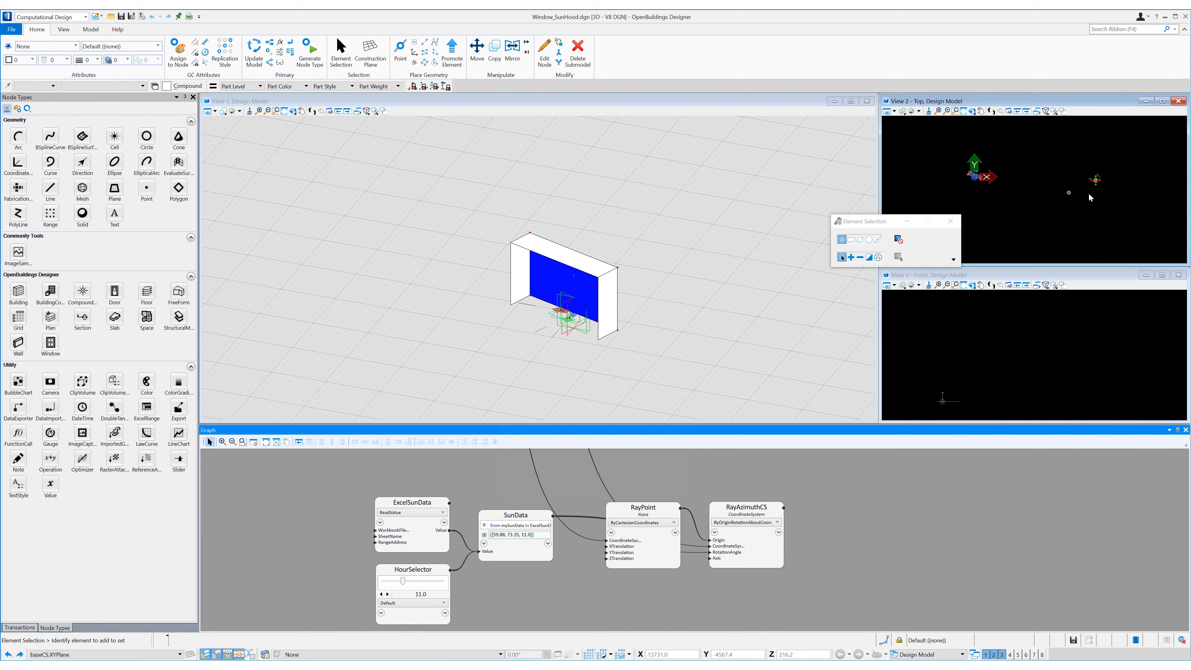
pyautogui.scroll(5, 1117, 180)
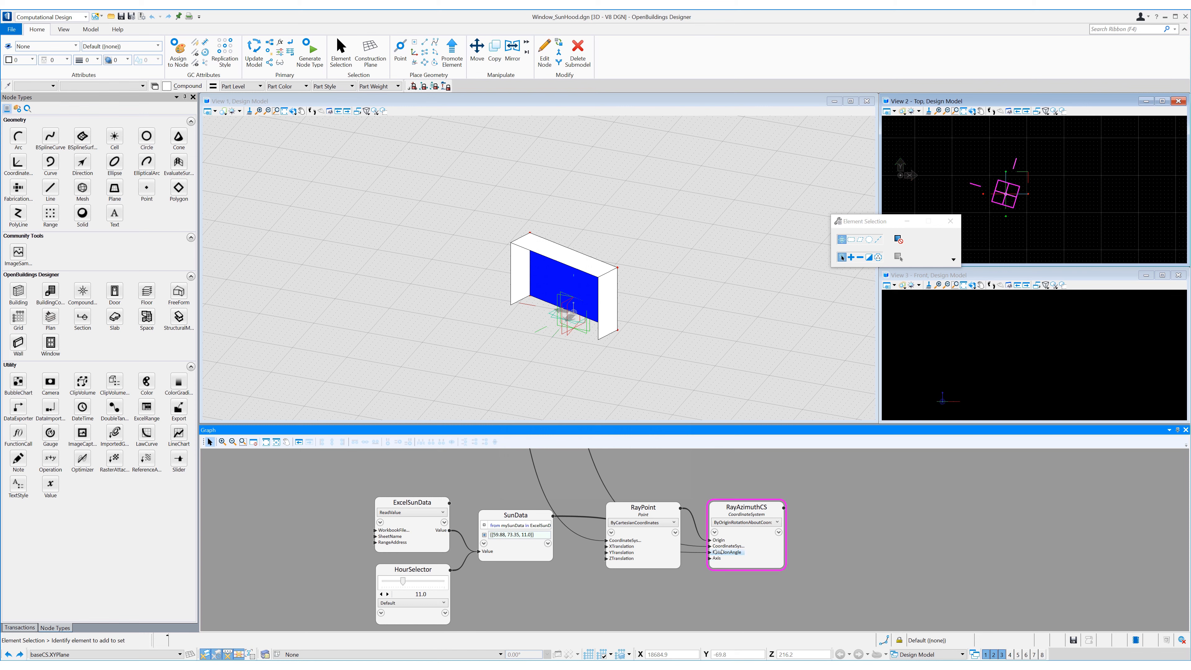
# Revise RayAzimuthCS's RotationAngle expression to SunData.Flatten()[1]
pyautogui.click(717, 552)
pyautogui.write('SunData.Flatten()[1]')
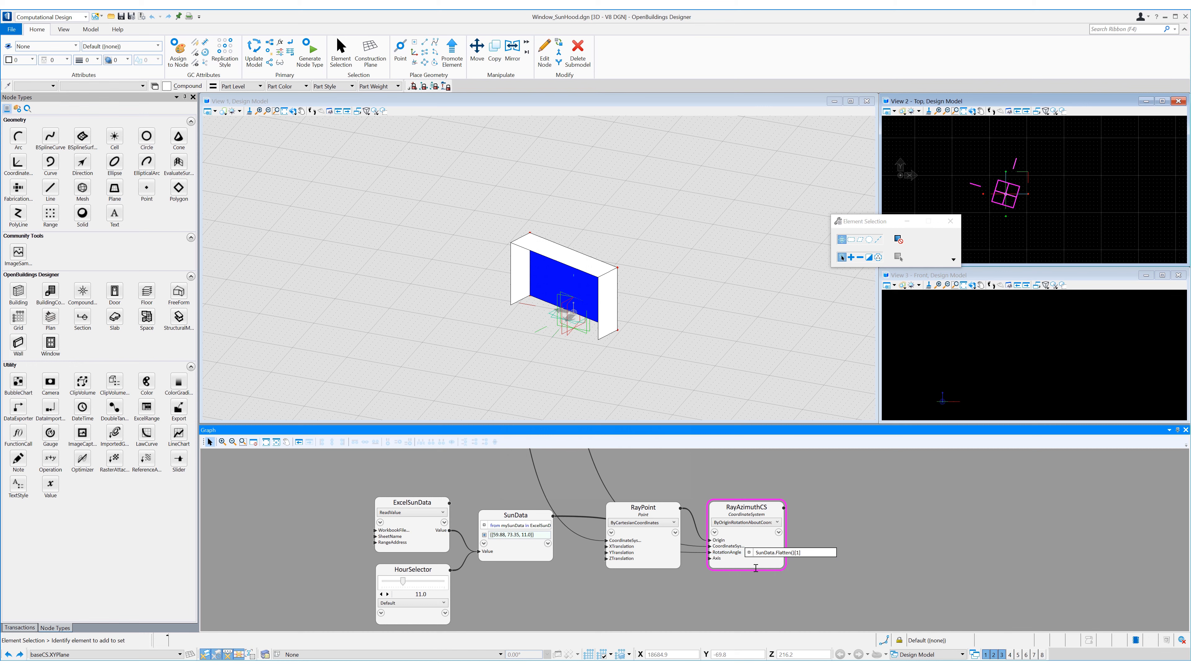
pyautogui.press('Return')
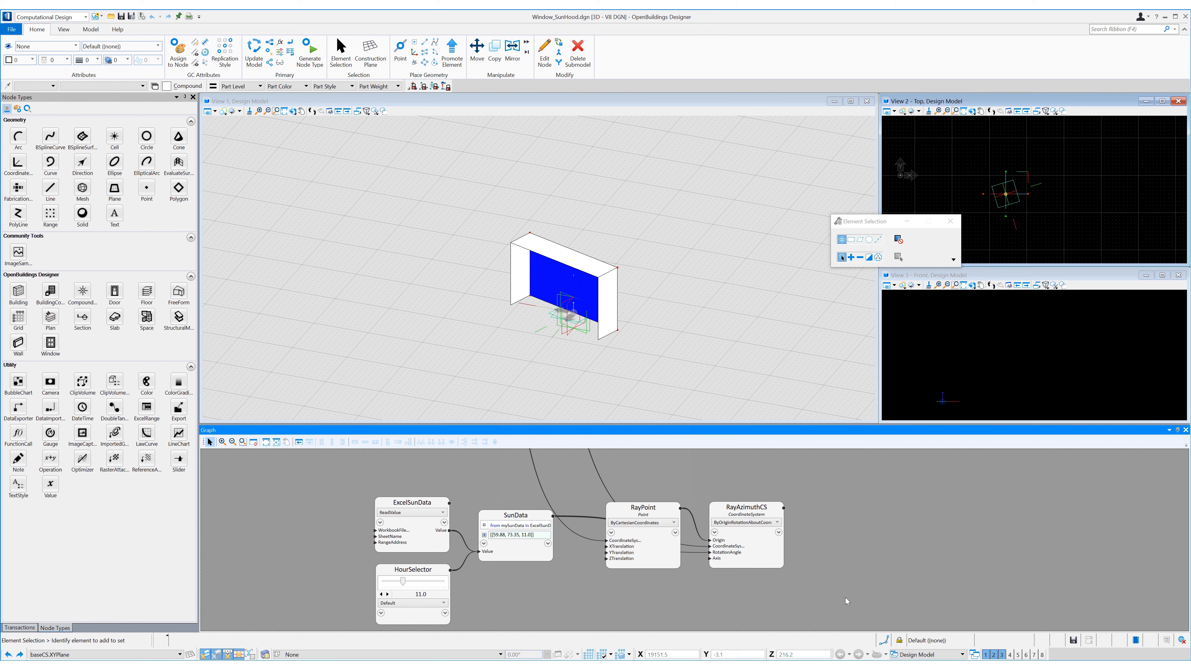
# Add a CoordinateSystem node named RayElevationCS below RayAzimuthCS, using the ByOriginRotationAboutCoordinateSystem technique
pyautogui.moveTo(18, 162); pyautogui.dragTo(737, 590)
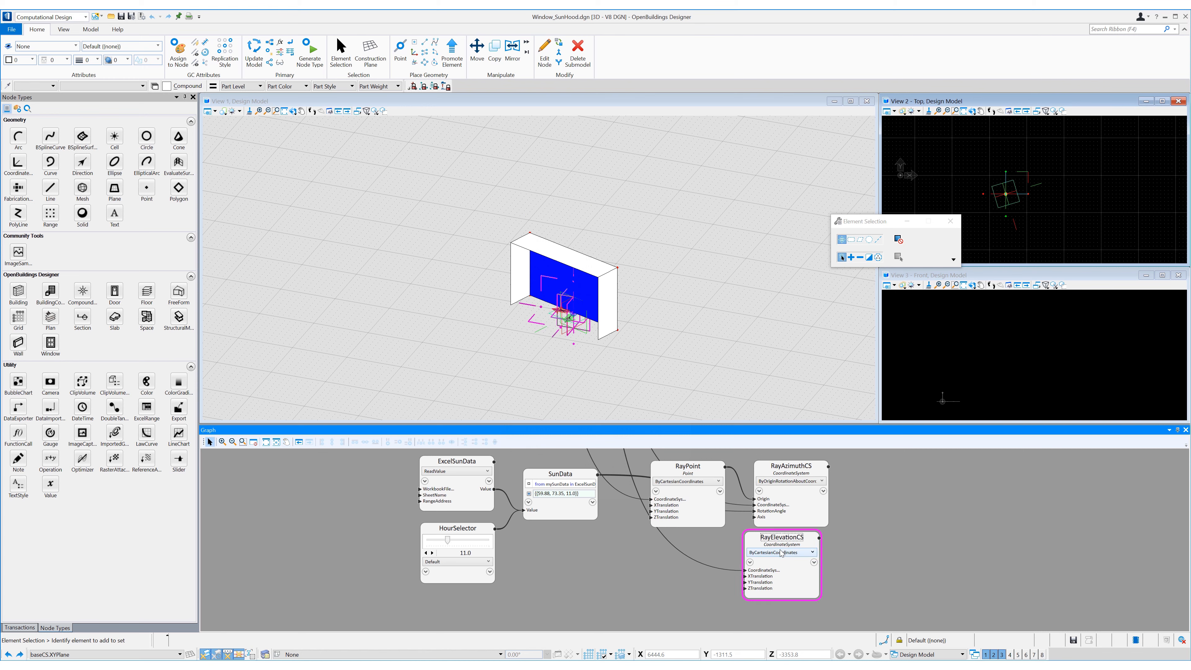
pyautogui.click(779, 554)
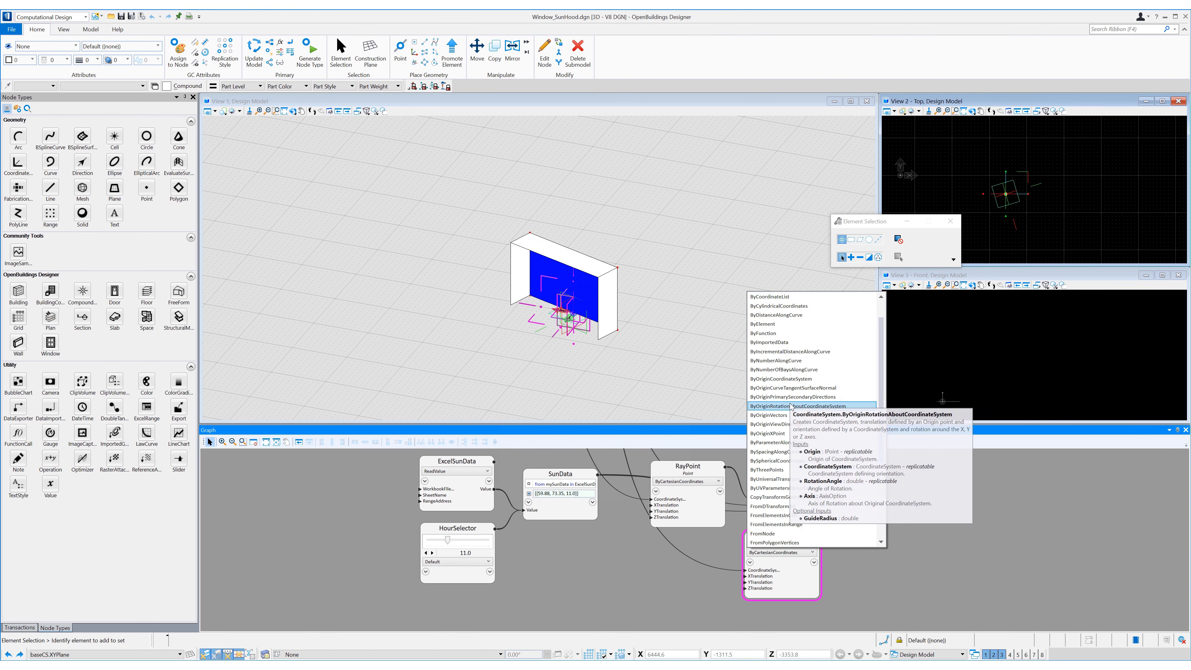
pyautogui.click(796, 406)
# Feed RayAzimuthCS into both the Origin and CoordinateSystem inputs of RayElevationCS
pyautogui.moveTo(757, 539); pyautogui.dragTo(828, 467)
pyautogui.moveTo(831, 583); pyautogui.dragTo(804, 582)
pyautogui.write('RayAzimuthCS')
pyautogui.press('Return')
pyautogui.press('Return')
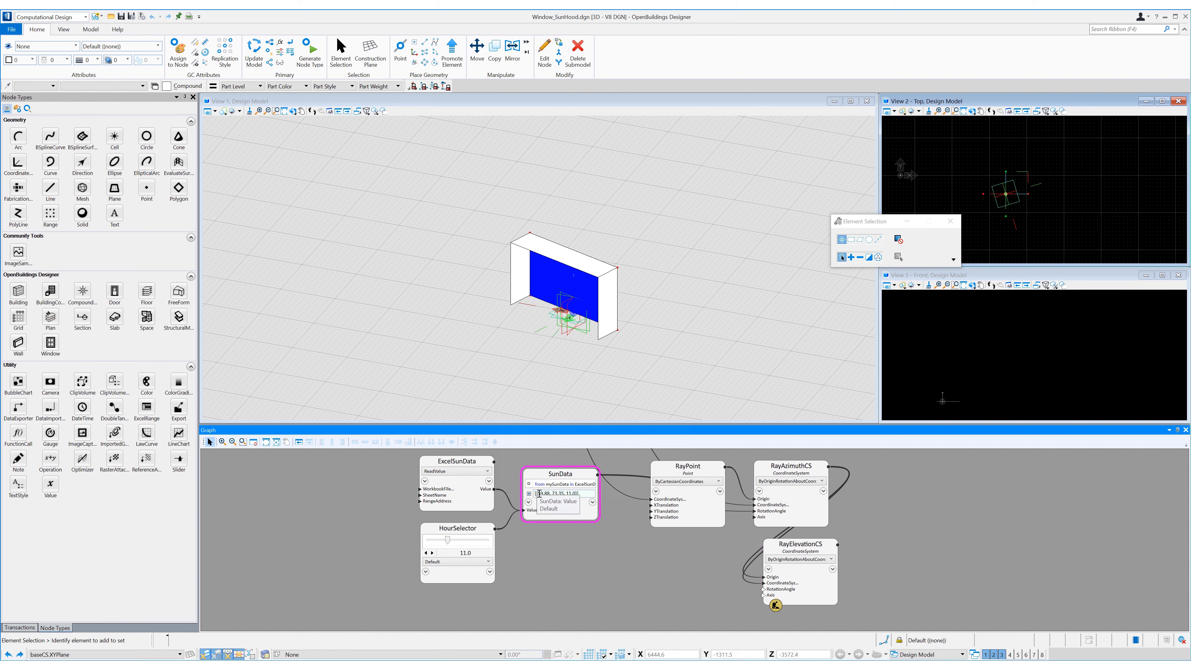
# Base RayElevationCS's RotationAngle on RayAzimuthCS's flattened SunData expression and fill in its Axis
pyautogui.click(782, 511)
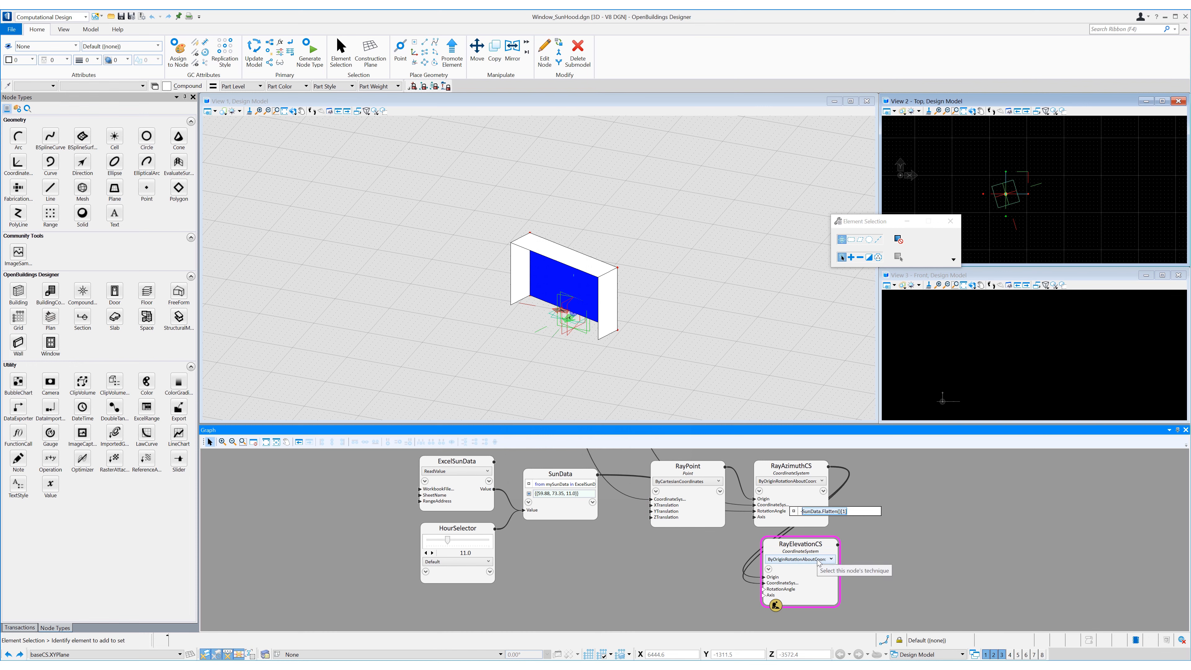
pyautogui.click(813, 590)
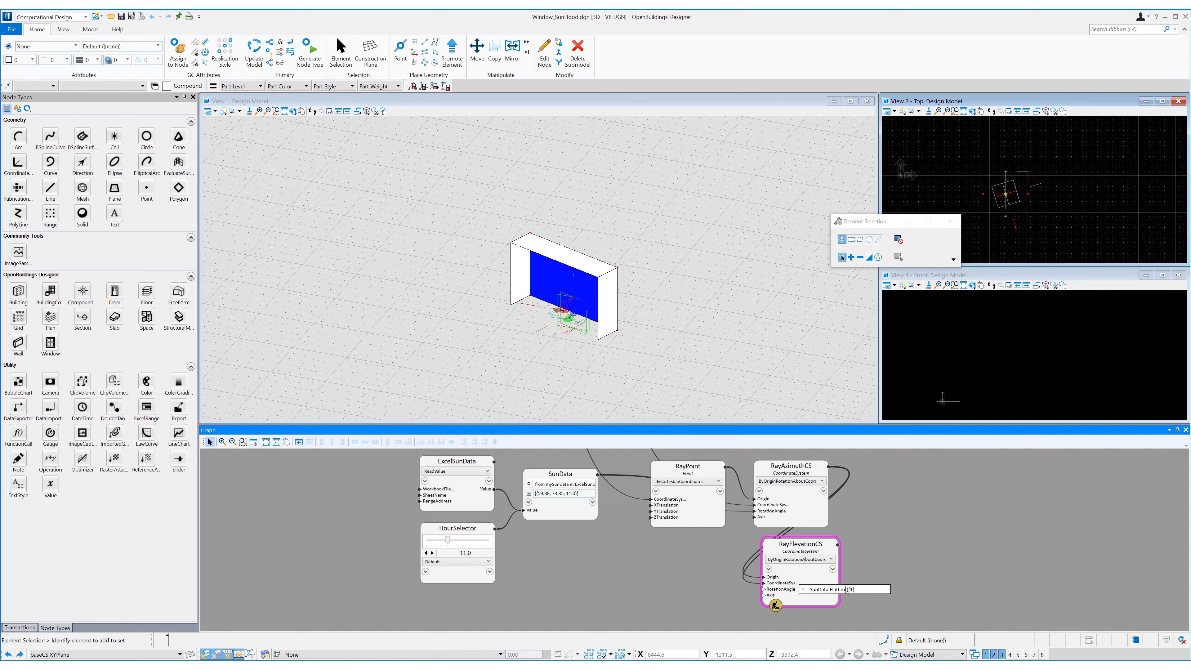
pyautogui.press('Return')
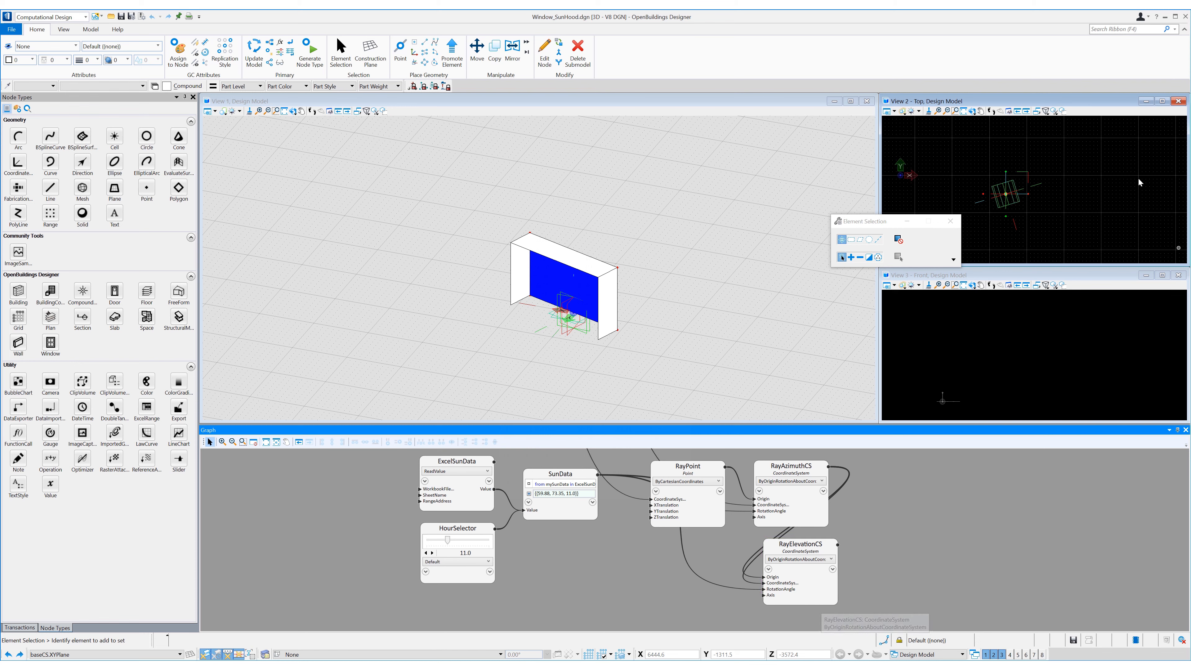
pyautogui.moveTo(814, 583); pyautogui.dragTo(808, 579)
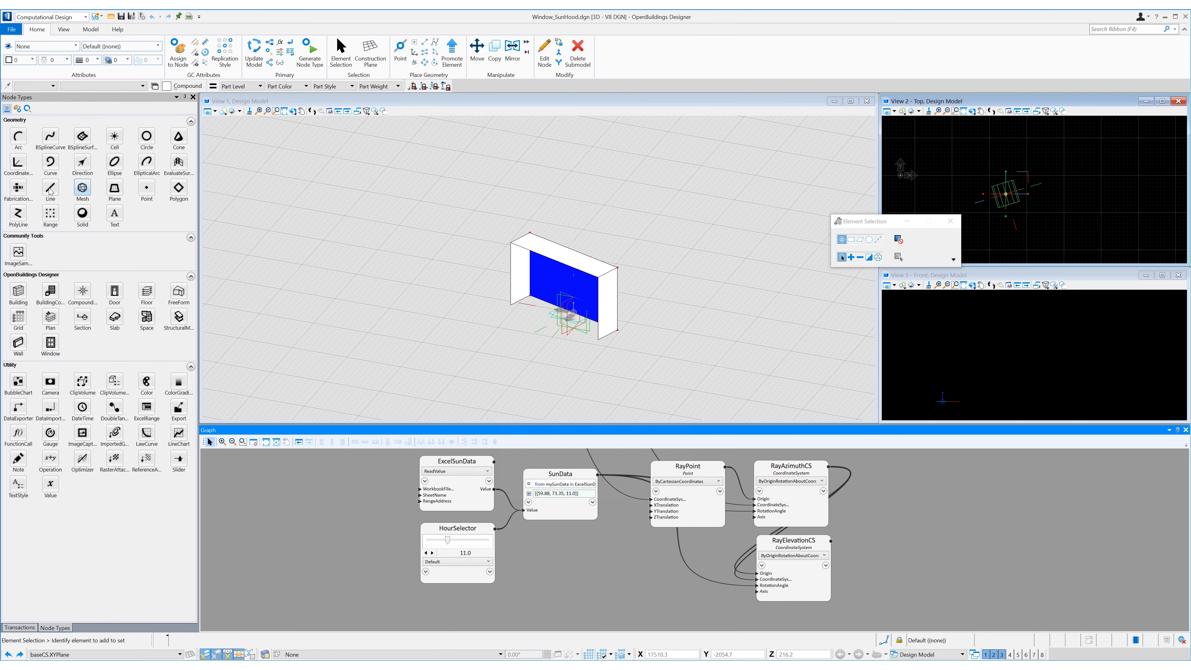
# Add a Line node named SunRay beside the ray coordinate systems and give it the ByStartPointDirectionLength technique
pyautogui.moveTo(50, 187); pyautogui.dragTo(927, 515)
pyautogui.write('SunRay')
pyautogui.press('Return')
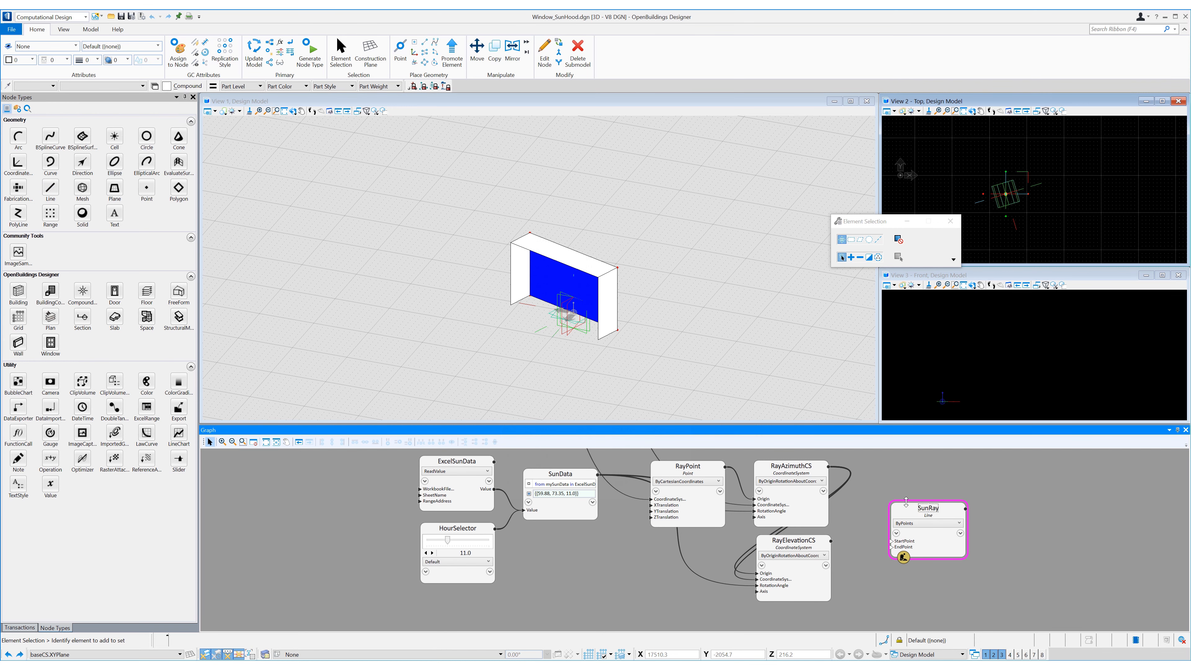
pyautogui.click(910, 523)
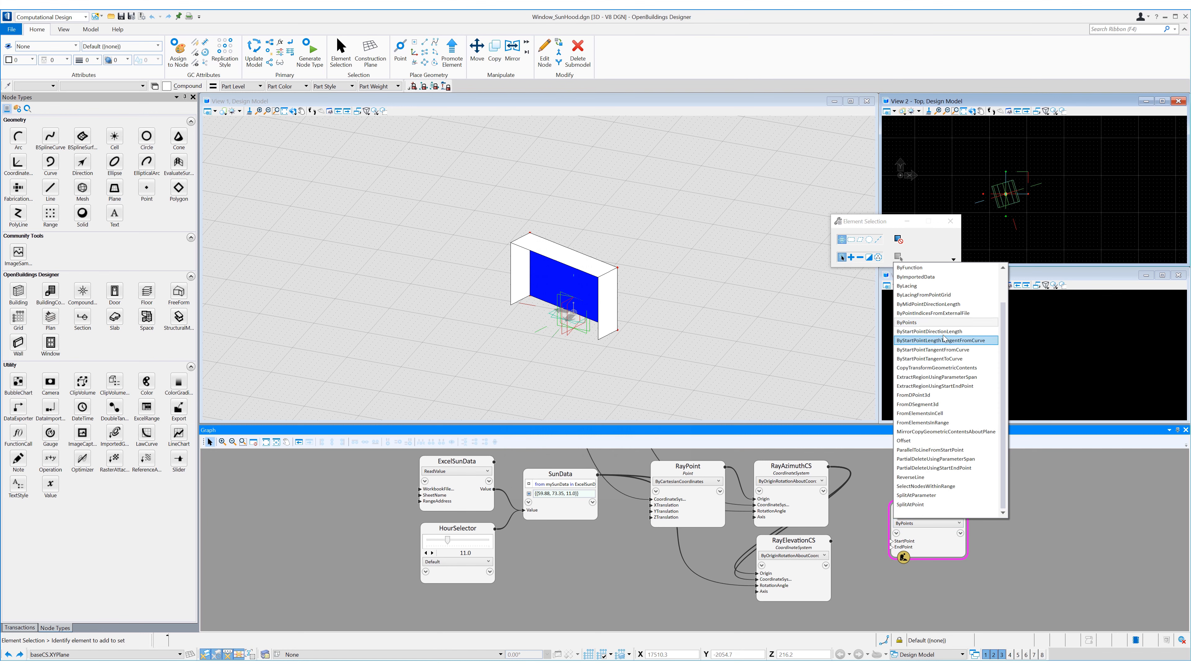
pyautogui.click(918, 336)
# Start SunRay at RayElevationCS, use RayElevationCS.YDirection as its Direction, and fill in its Length
pyautogui.moveTo(891, 543); pyautogui.dragTo(831, 542)
pyautogui.click(890, 552)
pyautogui.click(906, 547)
pyautogui.write('/')
pyautogui.press('BackSpace')
pyautogui.write('.YDirection')
pyautogui.press('Return')
pyautogui.click(901, 553)
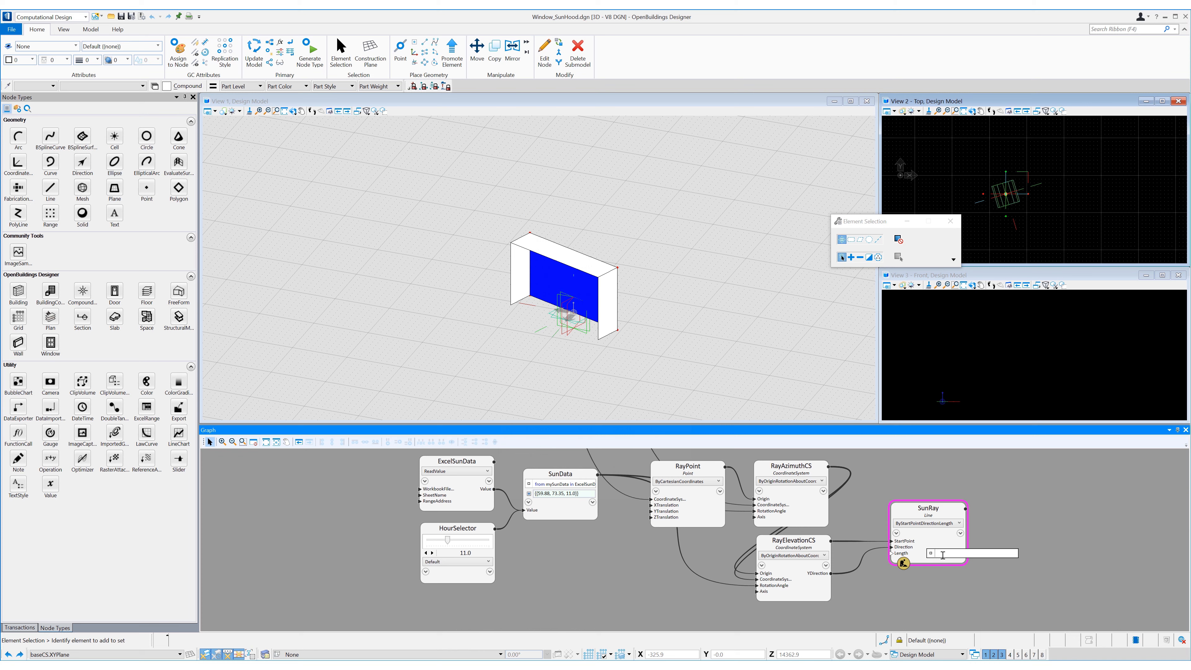
pyautogui.press('Return')
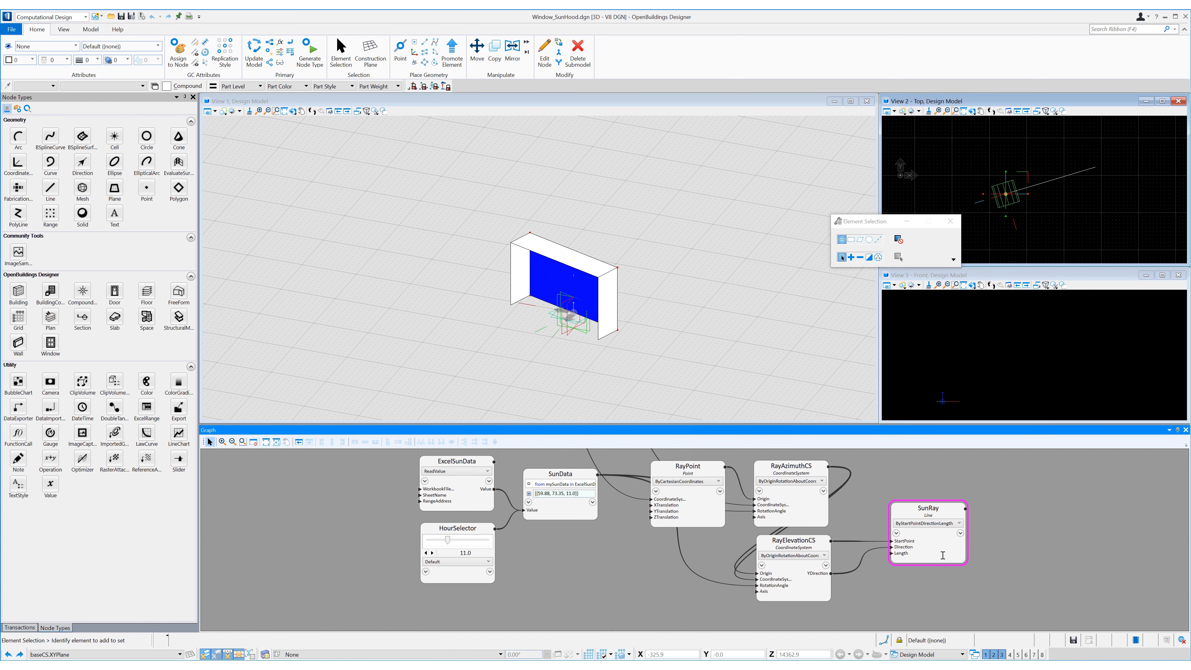
# Add a Point node named SampleGrid beside WindowSurface and give it the ByUVParametersOnSurface technique
pyautogui.middleClick(944, 164)
pyautogui.scroll(-6, 417, 219)
pyautogui.moveTo(418, 219); pyautogui.dragTo(535, 284, button='middle')
pyautogui.scroll(-7, 1050, 183)
pyautogui.scroll(2, 994, 181)
pyautogui.moveTo(1062, 501); pyautogui.dragTo(710, 598, button='middle')
pyautogui.scroll(-3, 927, 519)
pyautogui.moveTo(747, 510); pyautogui.dragTo(734, 619, button='middle')
pyautogui.moveTo(721, 453); pyautogui.dragTo(700, 613, button='middle')
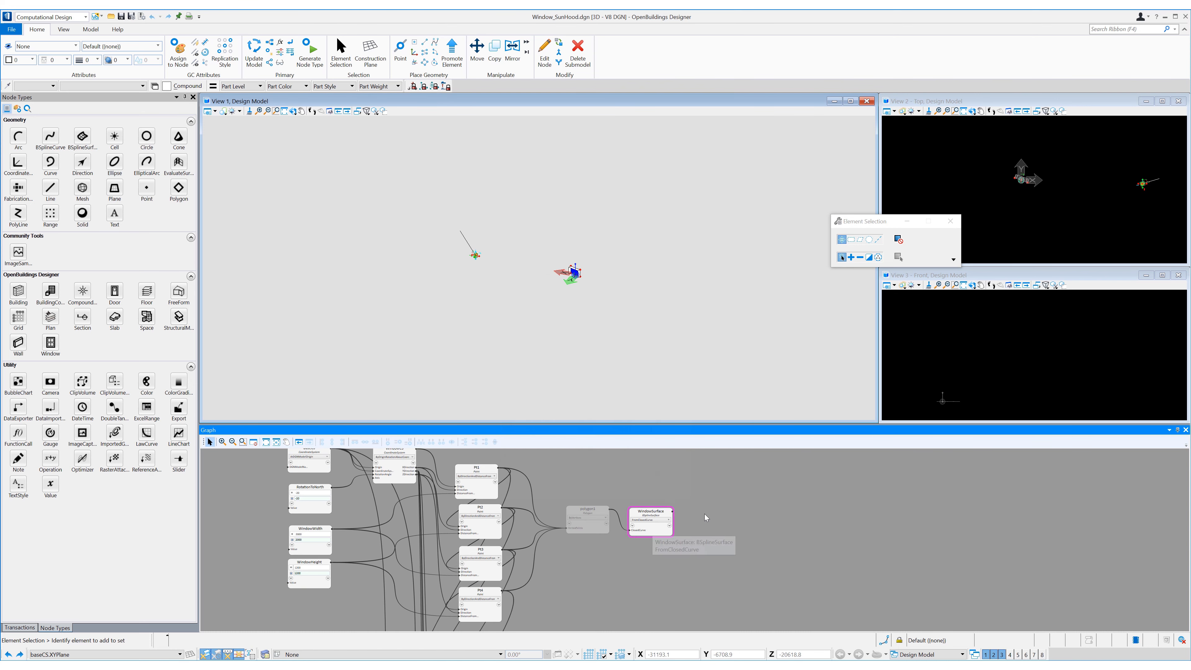
pyautogui.scroll(4, 715, 512)
pyautogui.moveTo(717, 512); pyautogui.dragTo(696, 505, button='middle')
pyautogui.scroll(6, 580, 271)
pyautogui.moveTo(146, 190); pyautogui.dragTo(748, 498)
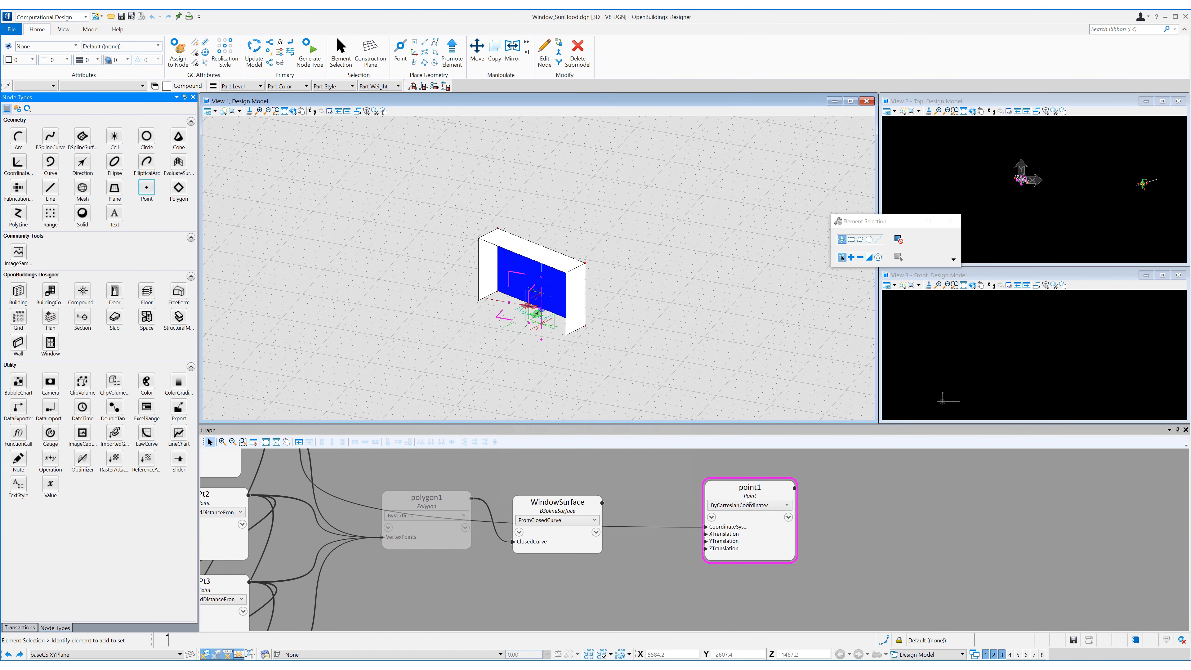
pyautogui.click(746, 508)
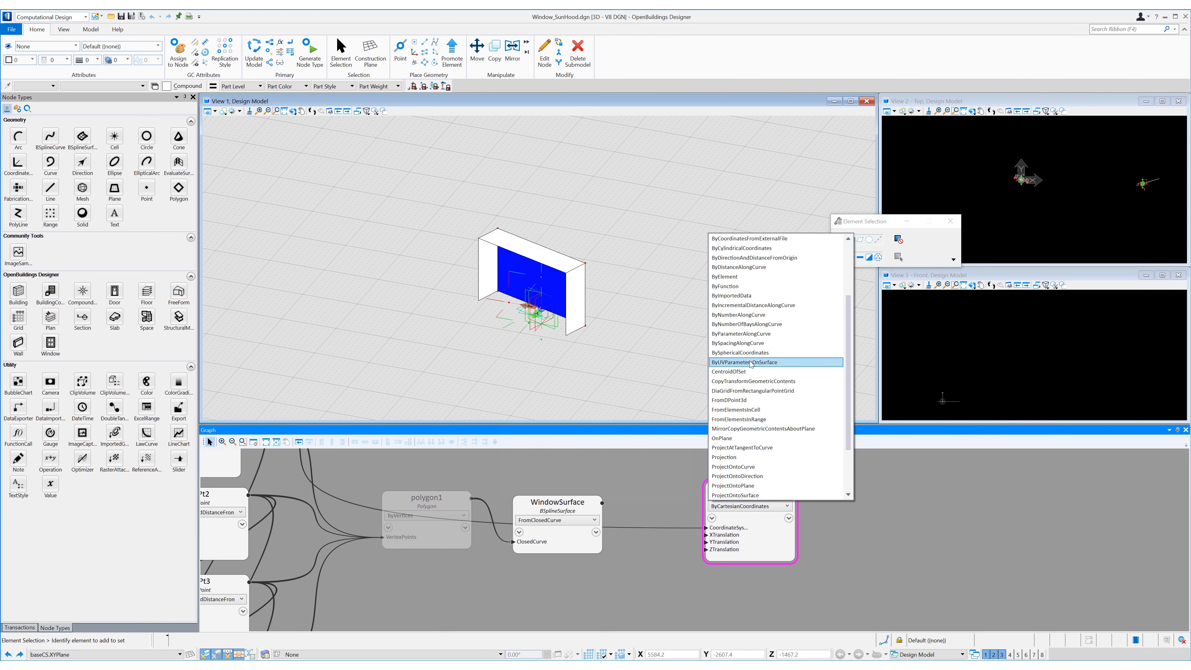
pyautogui.click(745, 359)
# Connect WindowSurface to SampleGrid's Surface input and set both U and V to Series(0.05,0.95,0.1)
pyautogui.moveTo(719, 535); pyautogui.dragTo(601, 504)
pyautogui.moveTo(745, 545)
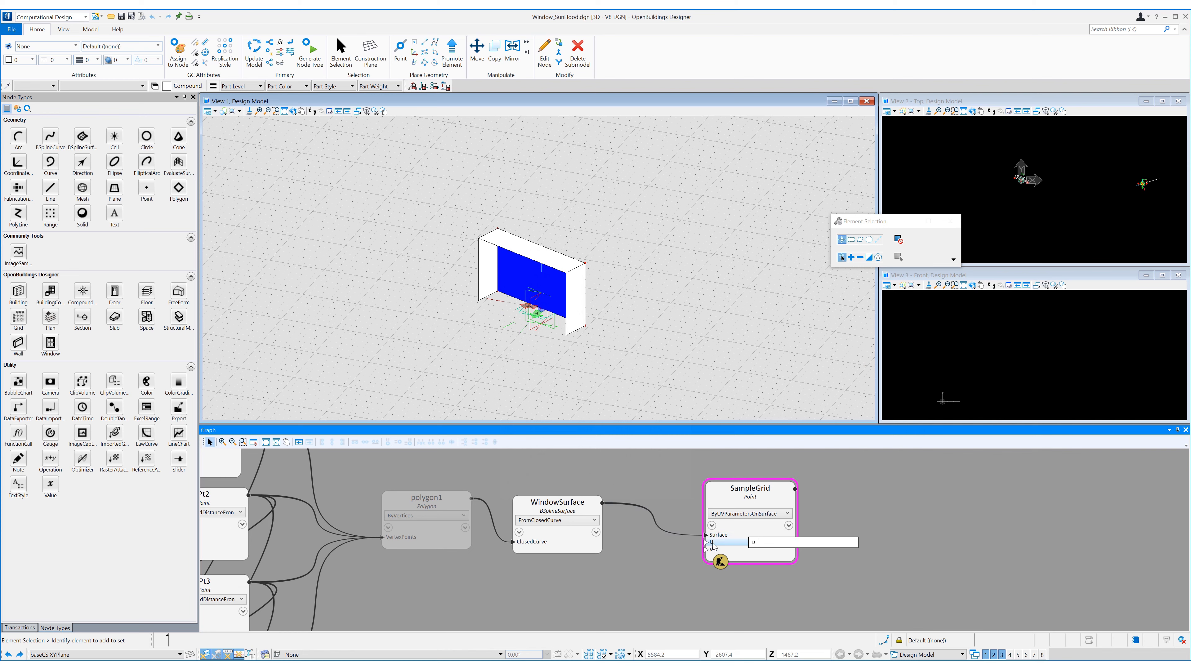
pyautogui.click(753, 542)
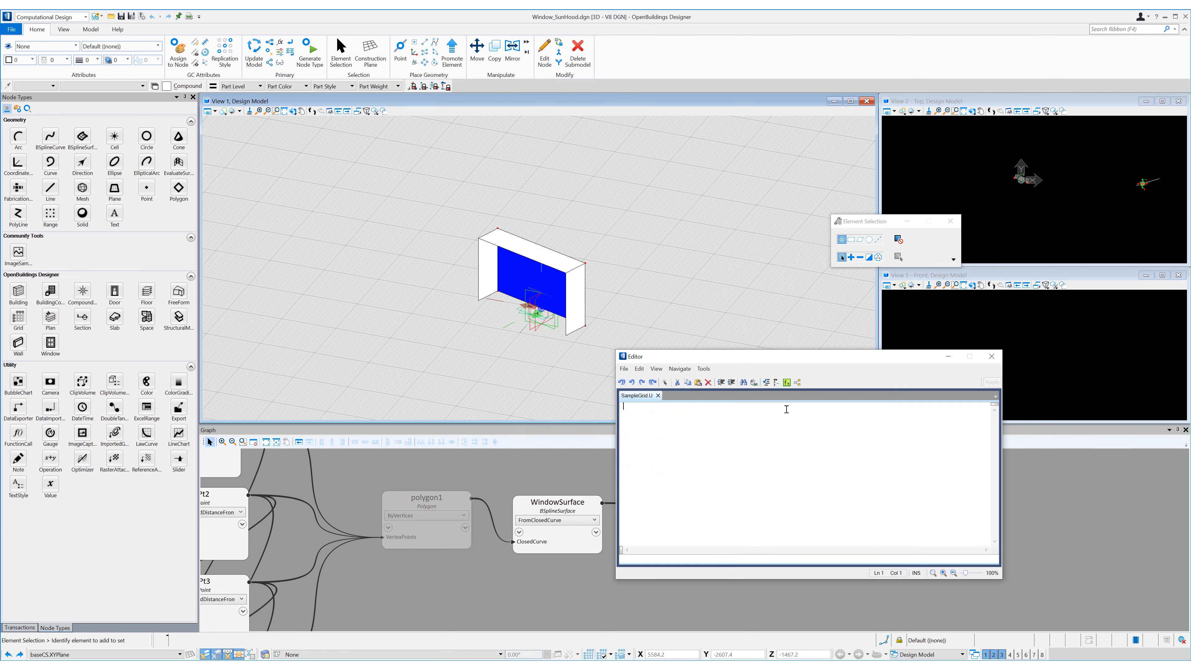
pyautogui.write('Series')
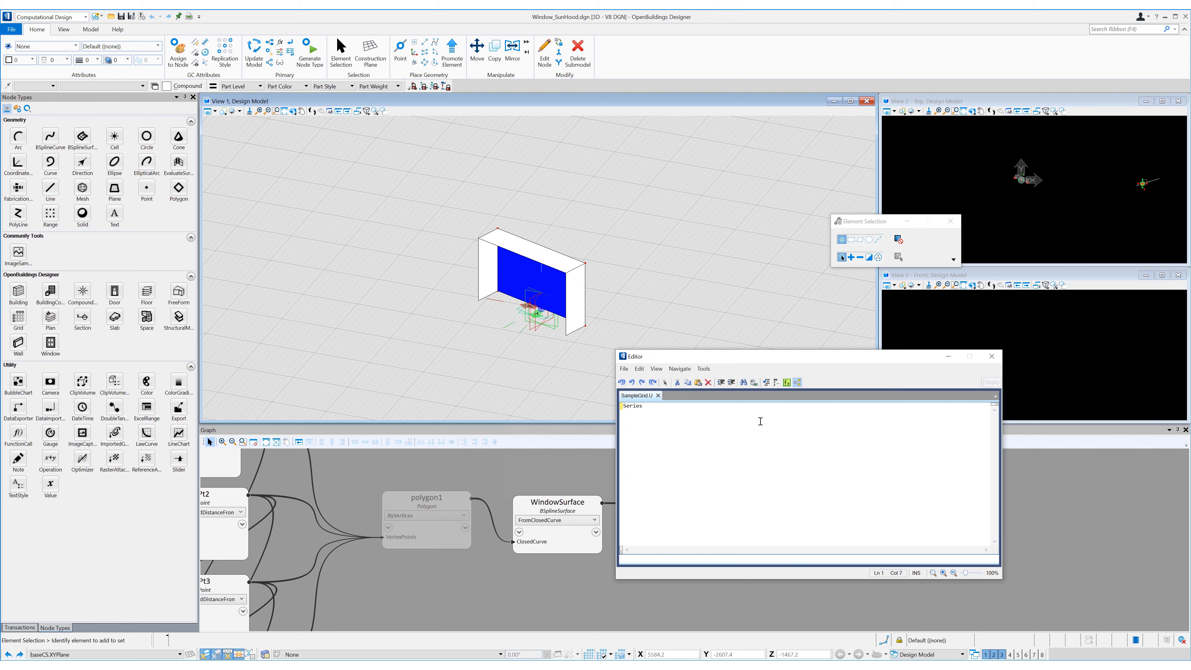
pyautogui.write('(0.05,0.95,0.1')
pyautogui.moveTo(760, 421); pyautogui.dragTo(612, 408)
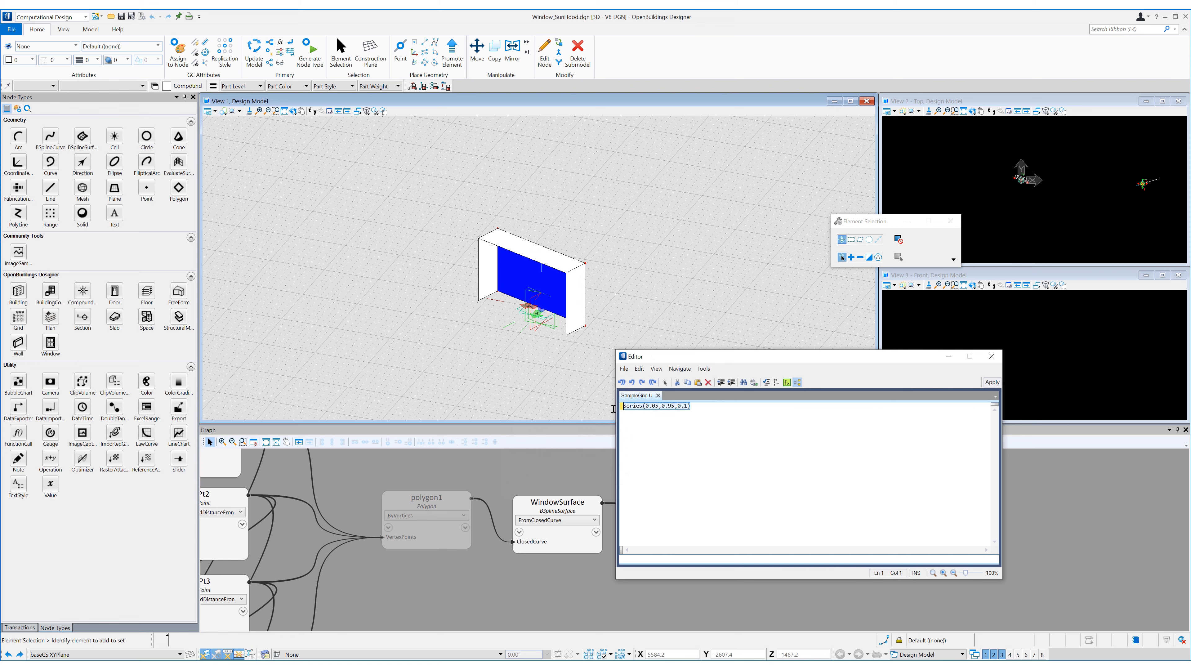
pyautogui.click(991, 382)
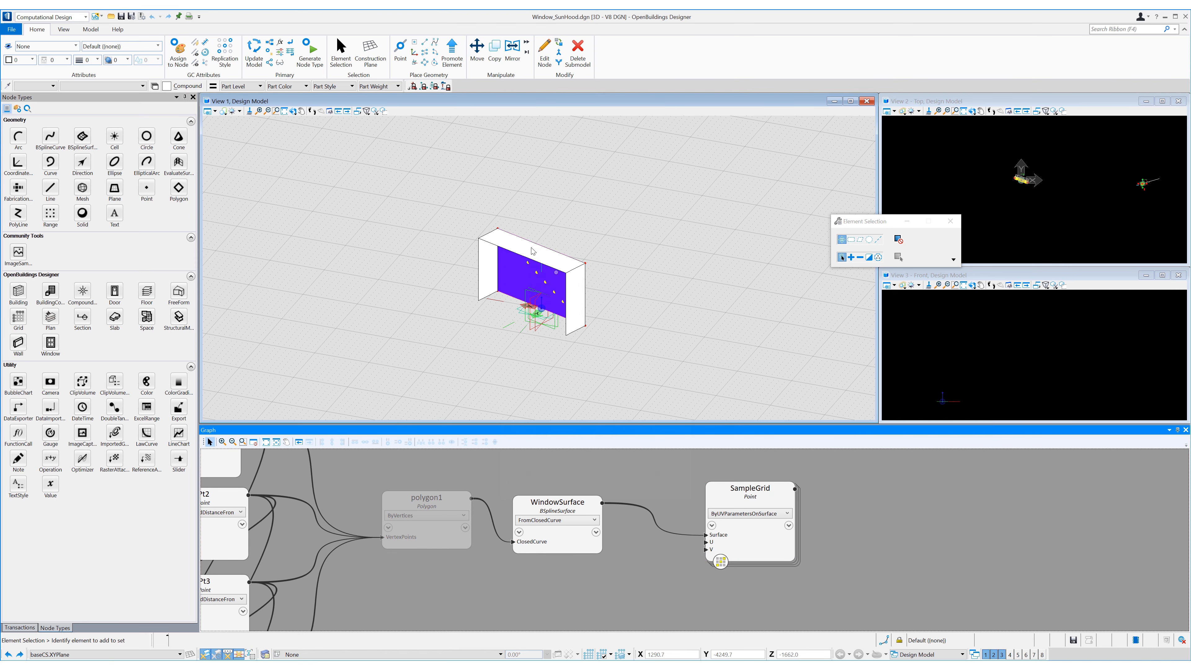
# Switch SampleGrid's replication so that the U and V series produce a full grid of points across the window
pyautogui.click(292, 111)
pyautogui.moveTo(510, 314)
pyautogui.mouseDown()
pyautogui.moveTo(572, 293)
pyautogui.moveTo(515, 306)
pyautogui.moveTo(529, 301)
pyautogui.mouseUp()
pyautogui.rightClick(528, 300)
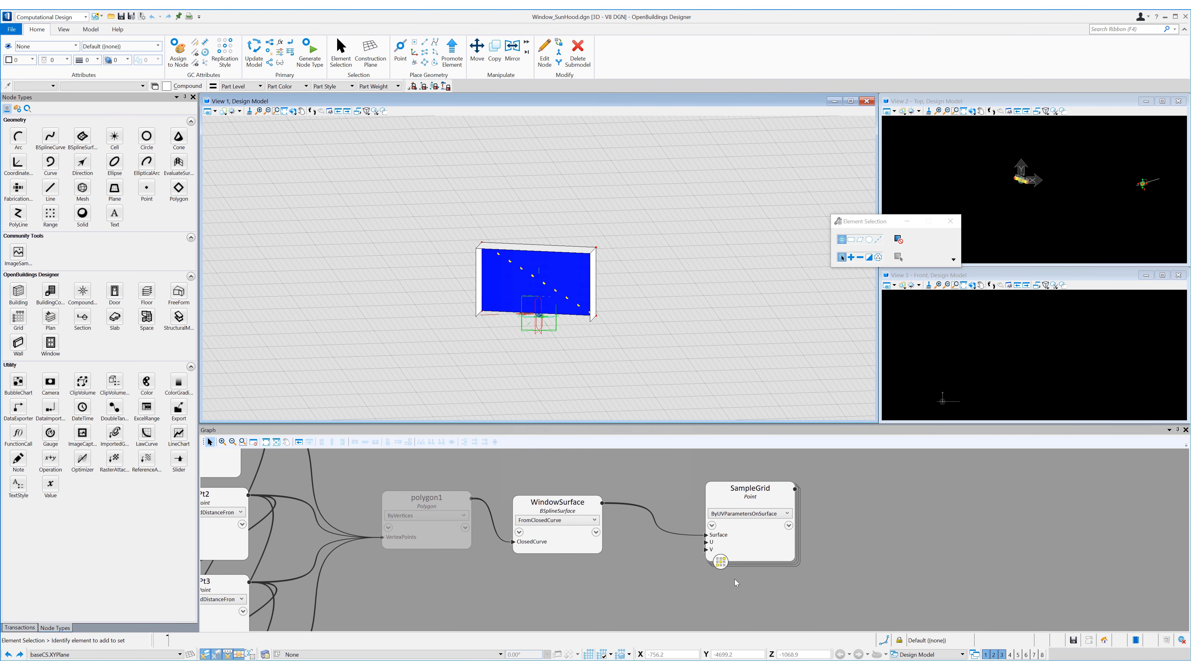
pyautogui.click(726, 563)
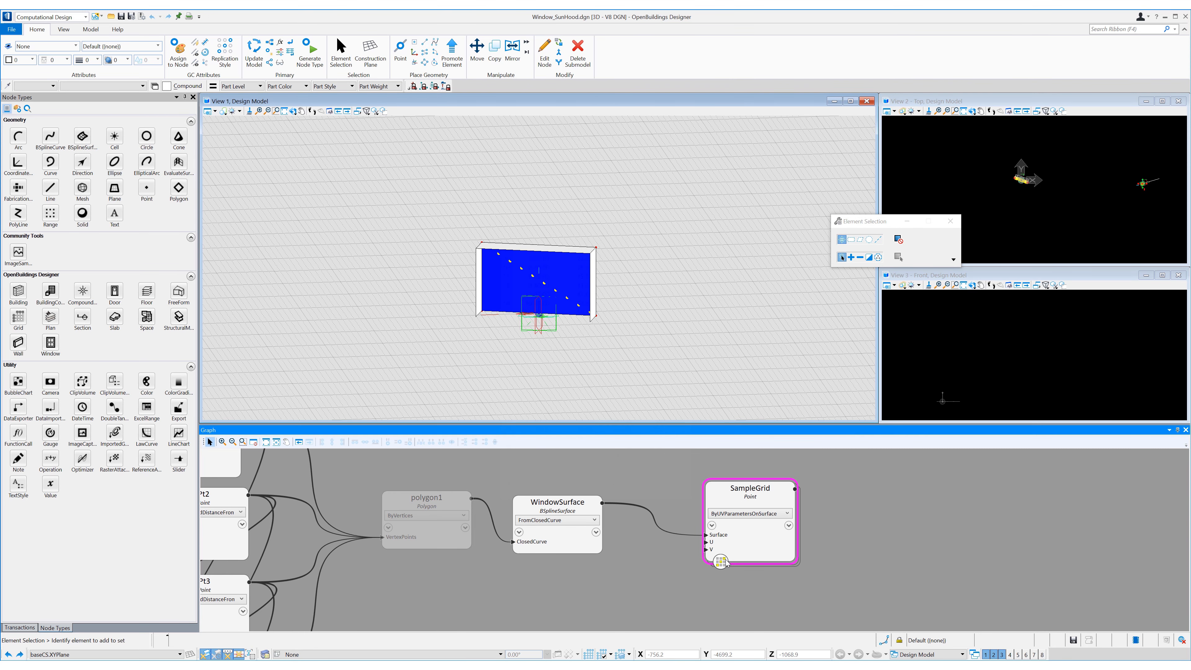
pyautogui.rightClick(751, 555)
pyautogui.click(774, 520)
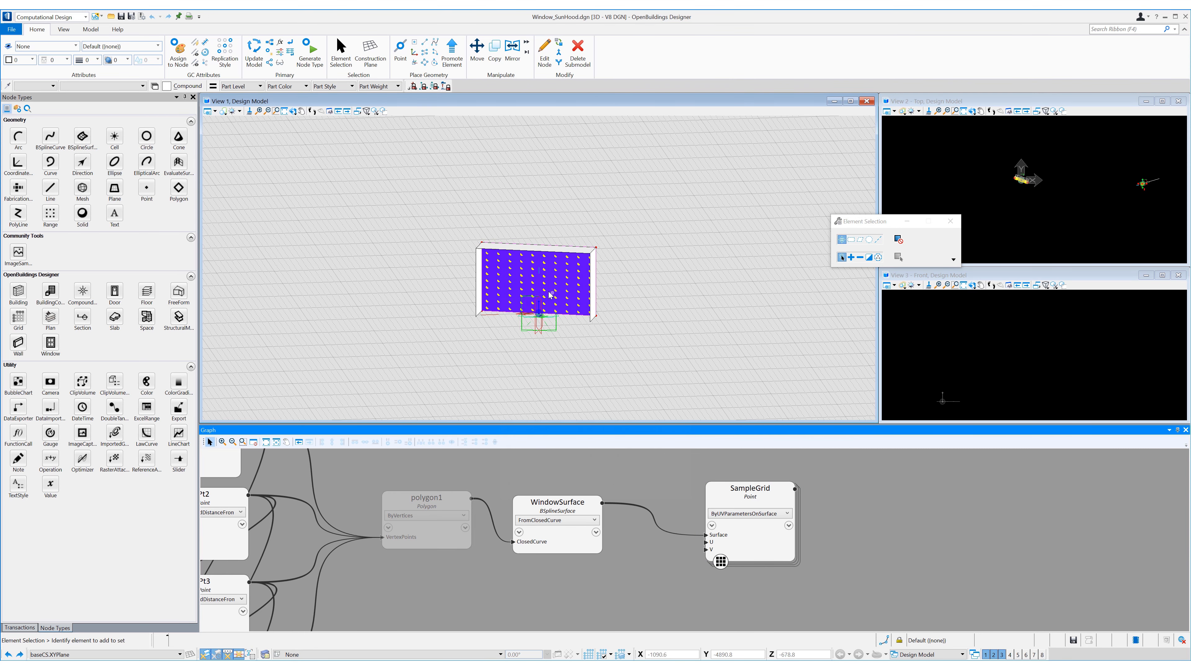
# Examine the sample points on the window in a wireframe front view and from an angled view
pyautogui.keyDown('shift'); pyautogui.rightClick(323, 231); pyautogui.keyUp('shift')
pyautogui.click(322, 269)
pyautogui.rightClick(400, 270)
pyautogui.keyDown('shift'); pyautogui.rightClick(407, 273); pyautogui.keyUp('shift')
pyautogui.click(427, 304)
pyautogui.rightClick(443, 305)
pyautogui.scroll(5, 580, 261)
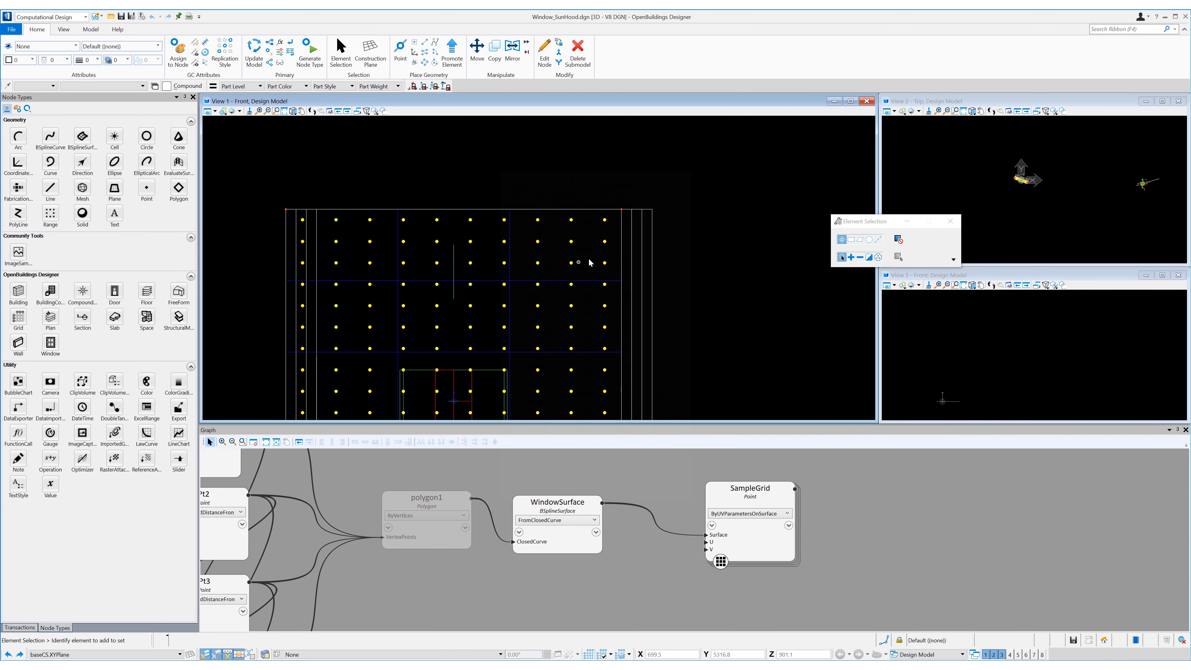
pyautogui.moveTo(690, 275); pyautogui.dragTo(698, 237, button='middle')
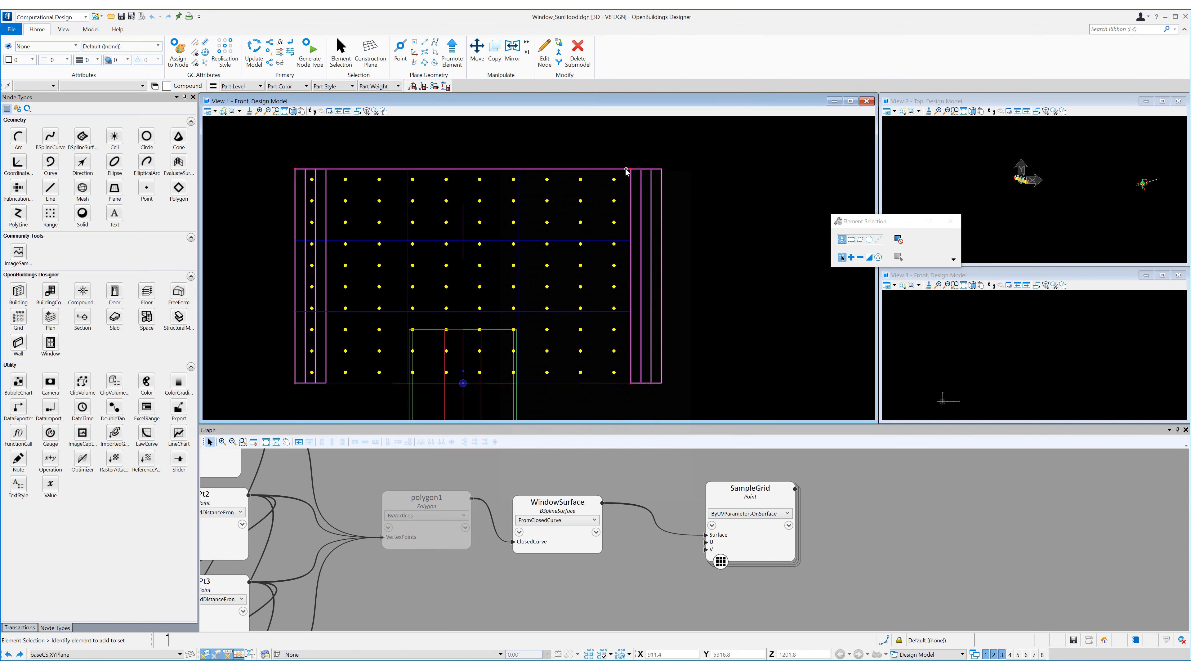
pyautogui.click(292, 111)
pyautogui.moveTo(617, 244); pyautogui.dragTo(699, 239)
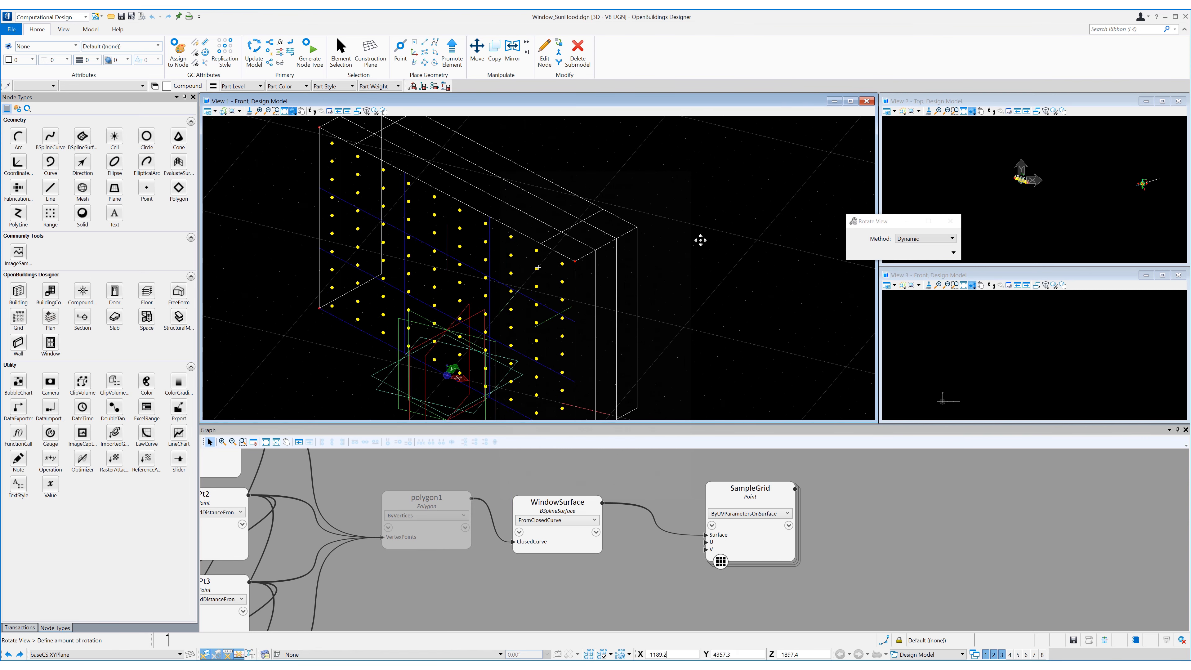
pyautogui.moveTo(343, 279); pyautogui.dragTo(583, 278)
pyautogui.rightClick(548, 275)
pyautogui.scroll(-1, 569, 284)
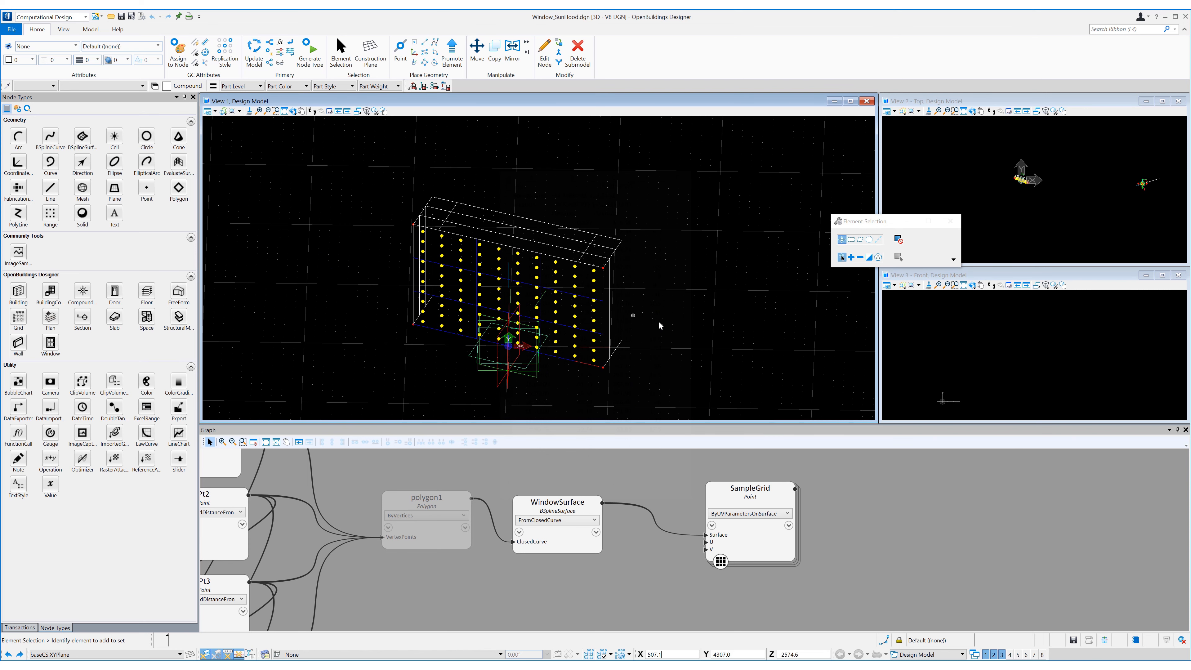
# Add a Line node to the graph beside SampleGrid with the CopyTransformGeometricContents technique
pyautogui.moveTo(768, 499); pyautogui.dragTo(734, 497)
pyautogui.moveTo(800, 536); pyautogui.dragTo(608, 544, button='middle')
pyautogui.scroll(-3, 736, 536)
pyautogui.moveTo(53, 192); pyautogui.dragTo(659, 499)
pyautogui.scroll(3, 635, 524)
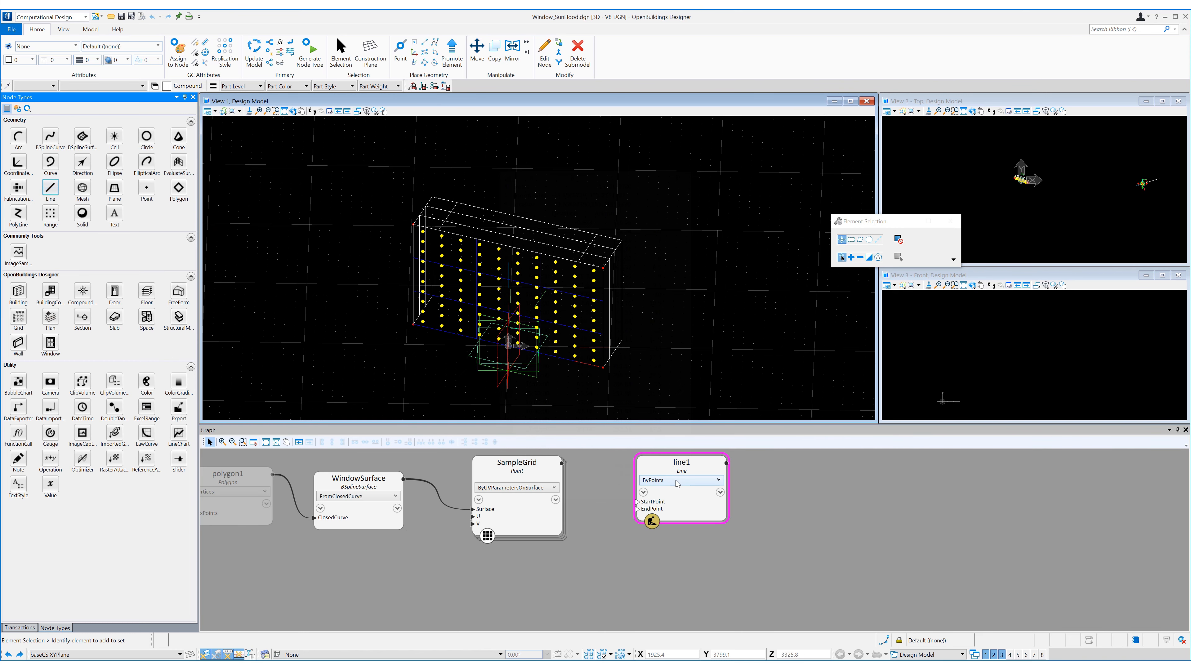
pyautogui.click(680, 479)
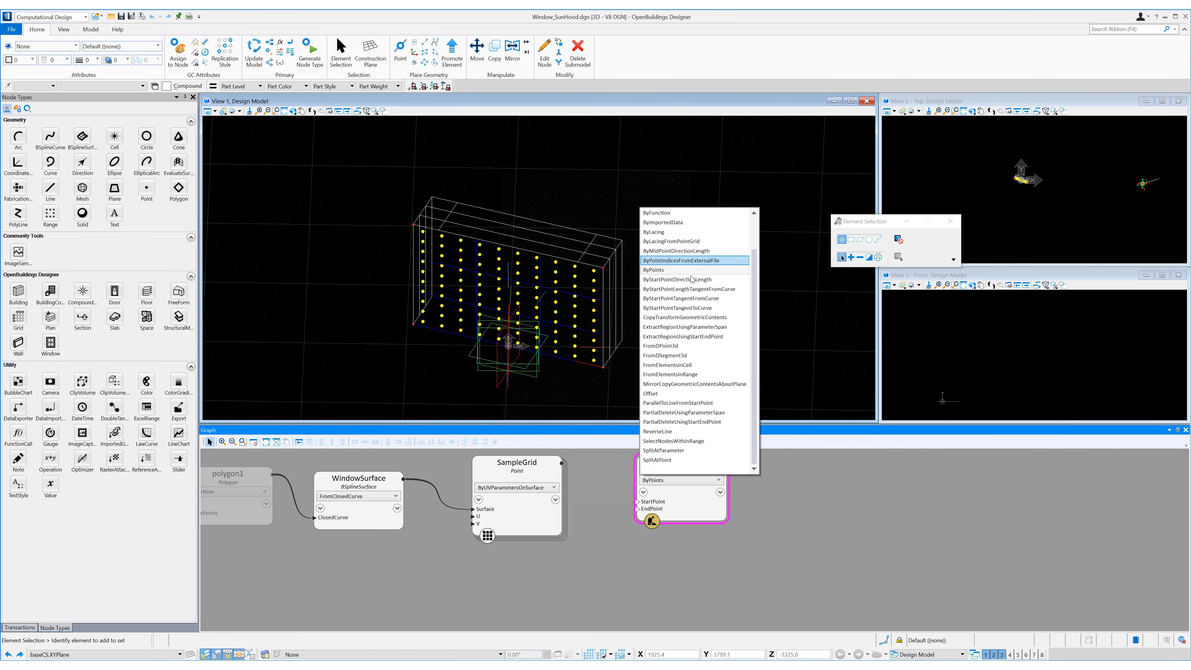
pyautogui.click(680, 319)
# Feed SunRay into line1's NodeToCopy input, supply its CopyFrom input, and connect SampleGrid to CopyTo
pyautogui.click(694, 501)
pyautogui.write('Ray')
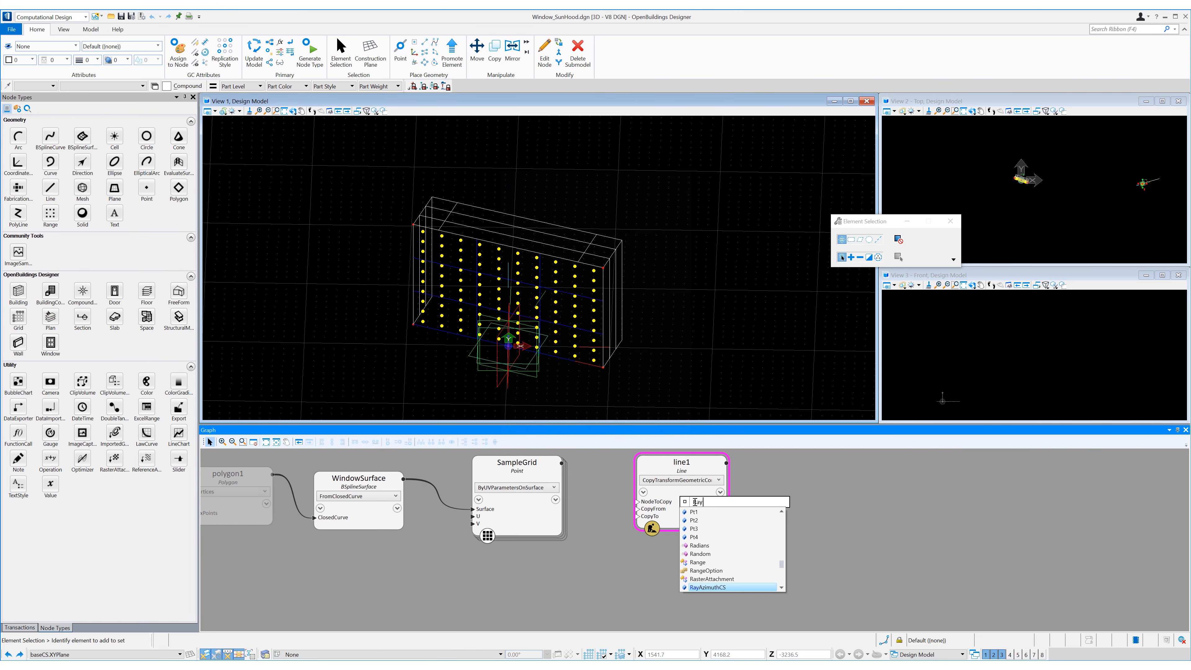
pyautogui.write('L')
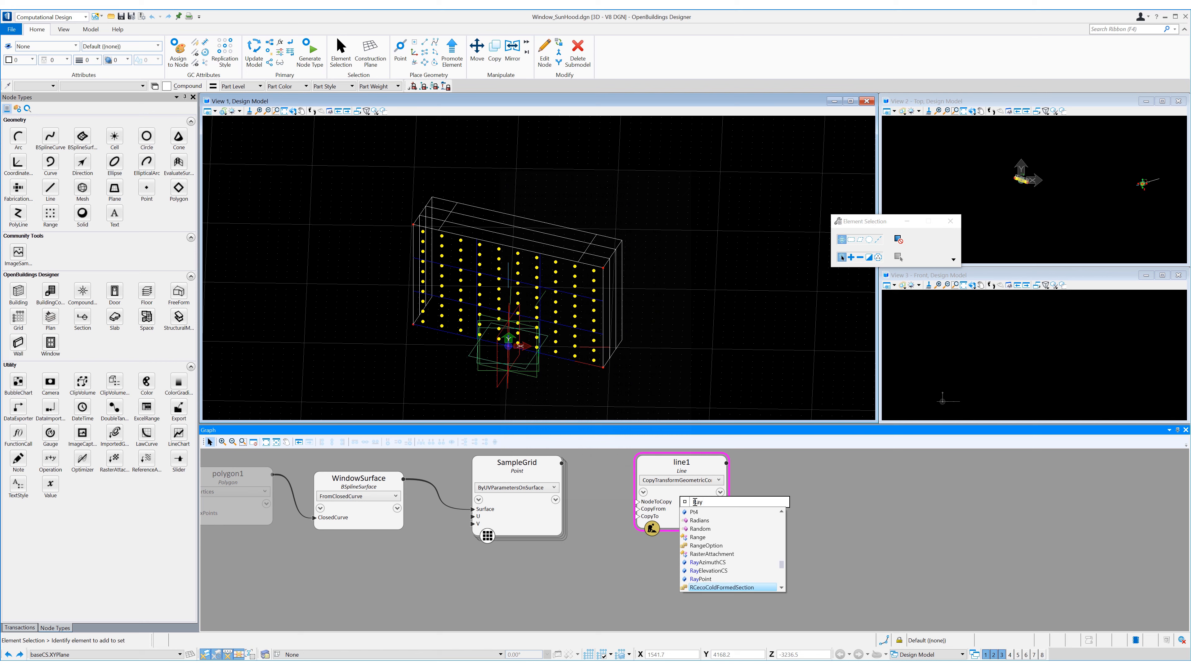
pyautogui.press('Return')
pyautogui.moveTo(729, 497); pyautogui.dragTo(723, 550, button='middle')
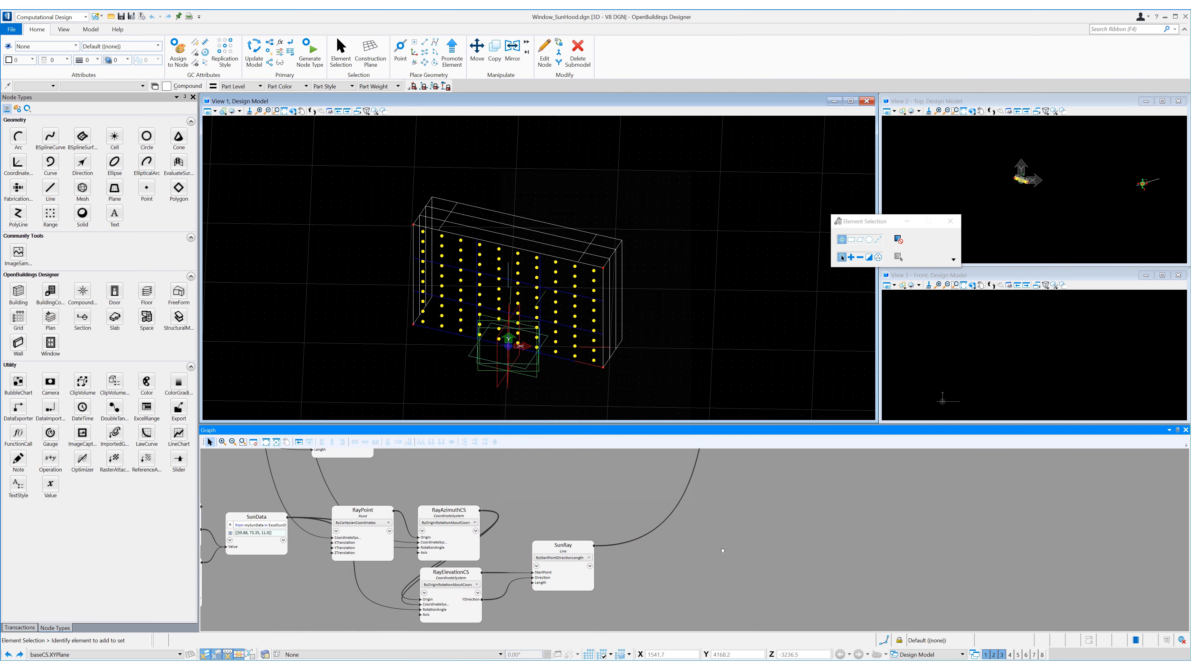
pyautogui.moveTo(732, 469); pyautogui.dragTo(696, 571, button='middle')
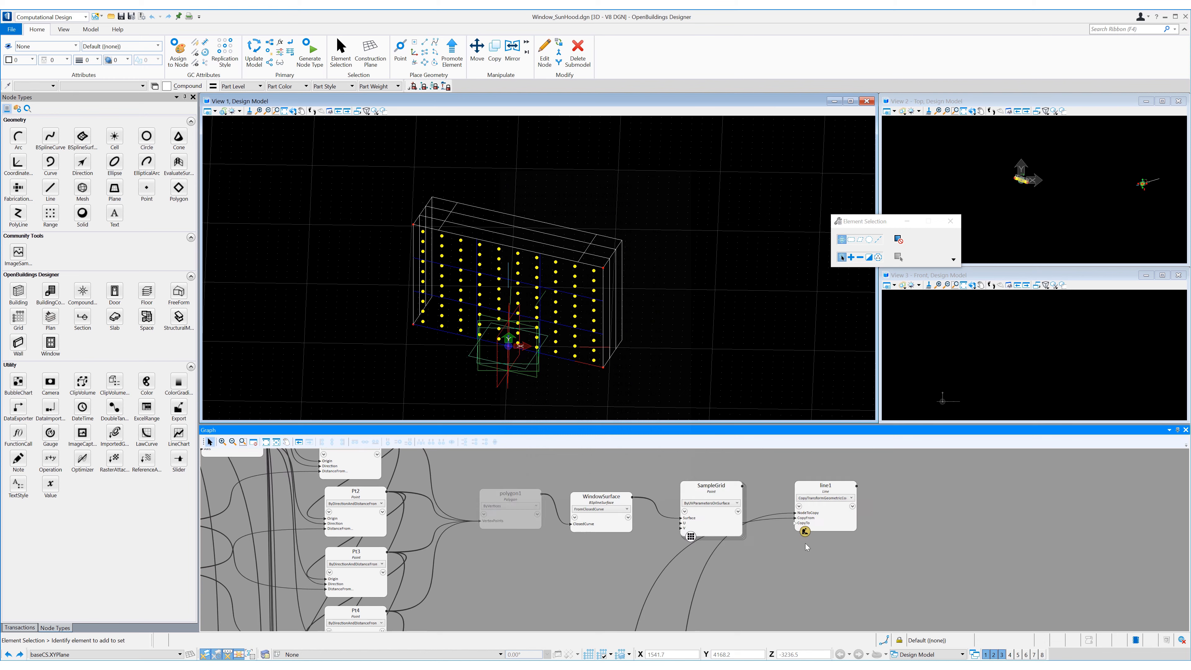
pyautogui.moveTo(797, 523); pyautogui.dragTo(738, 483)
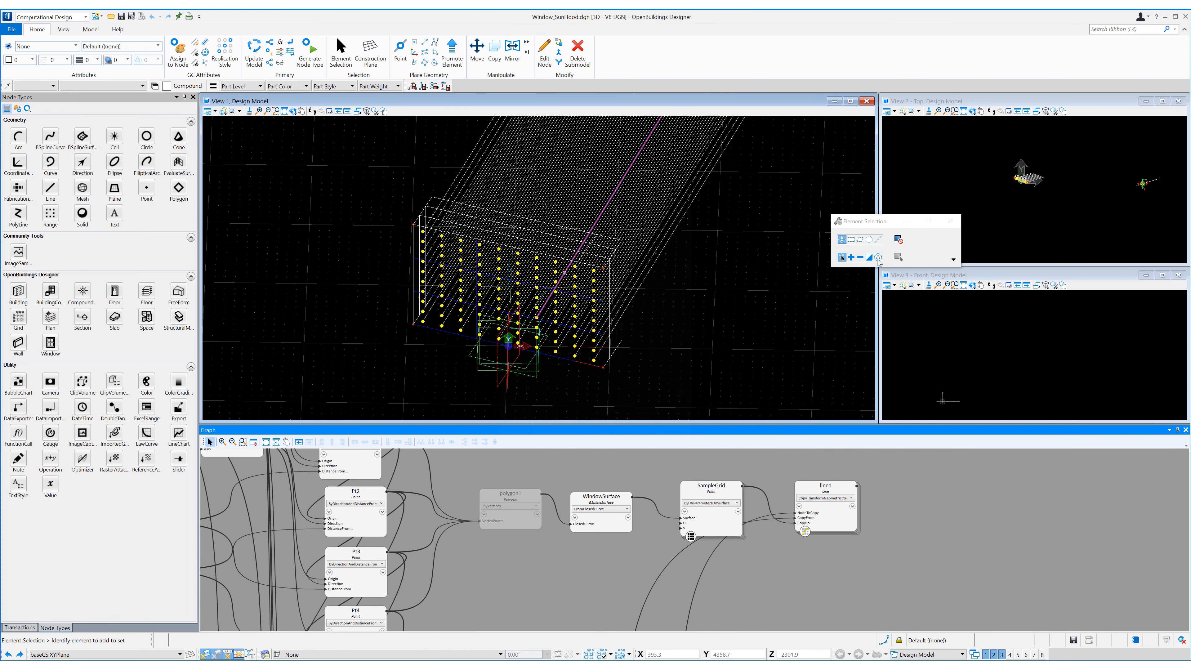
# Rename the line1 node as SunRays
pyautogui.scroll(5, 1041, 173)
pyautogui.scroll(-5, 984, 209)
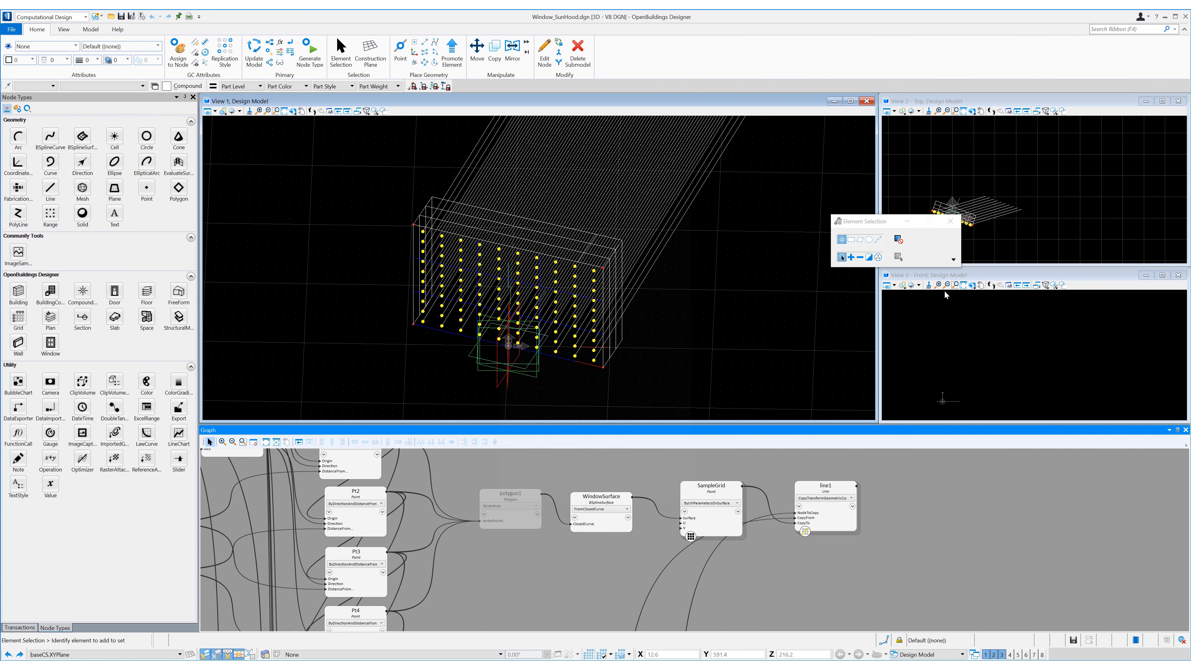
pyautogui.doubleClick(828, 487)
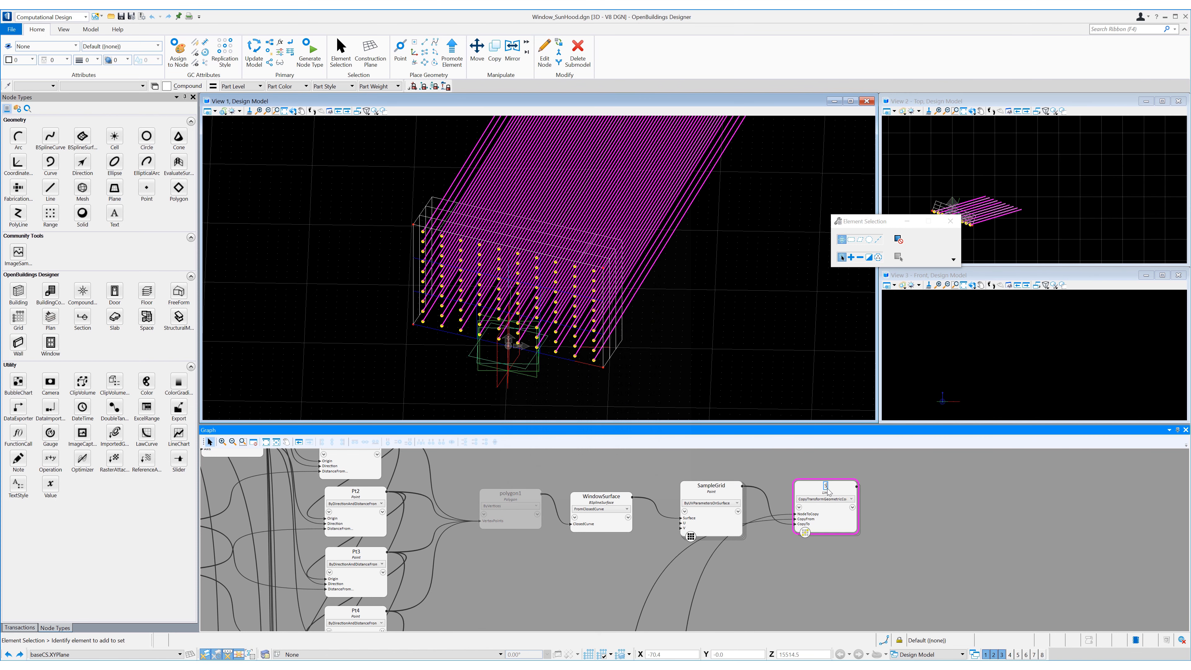
pyautogui.write('SunRays')
pyautogui.press('Return')
# Add a FunctionCall node beside SunRays and open its custom script function for editing
pyautogui.moveTo(918, 548); pyautogui.dragTo(782, 550, button='middle')
pyautogui.scroll(-2, 783, 550)
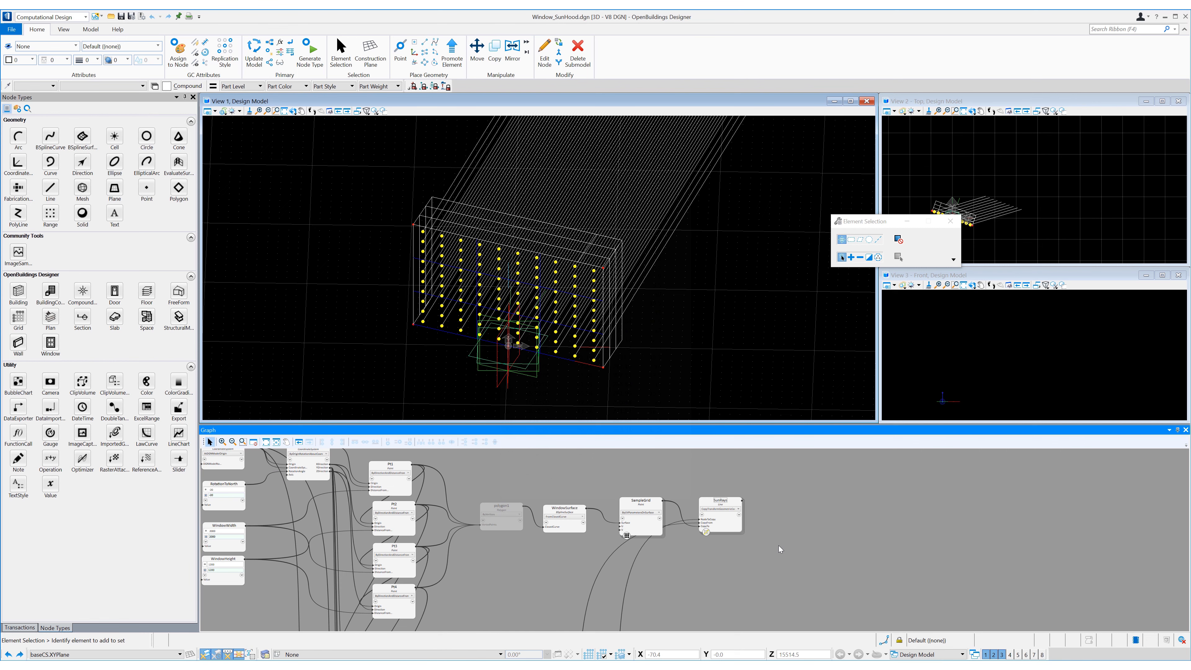
pyautogui.moveTo(767, 580); pyautogui.dragTo(722, 556, button='middle')
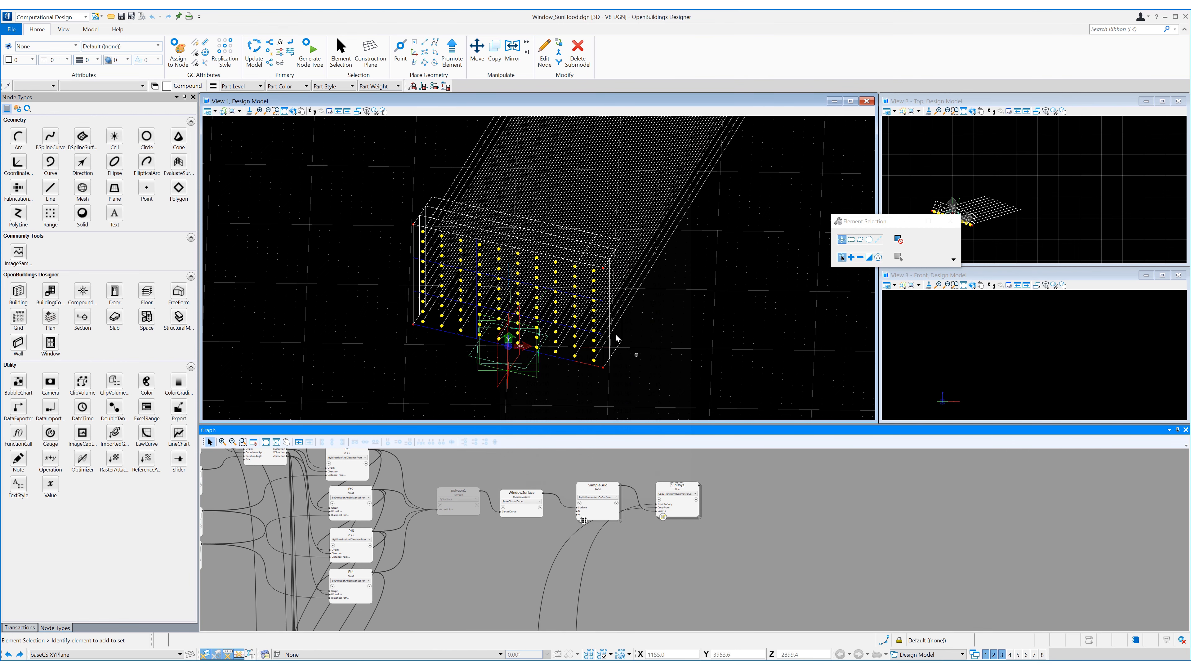
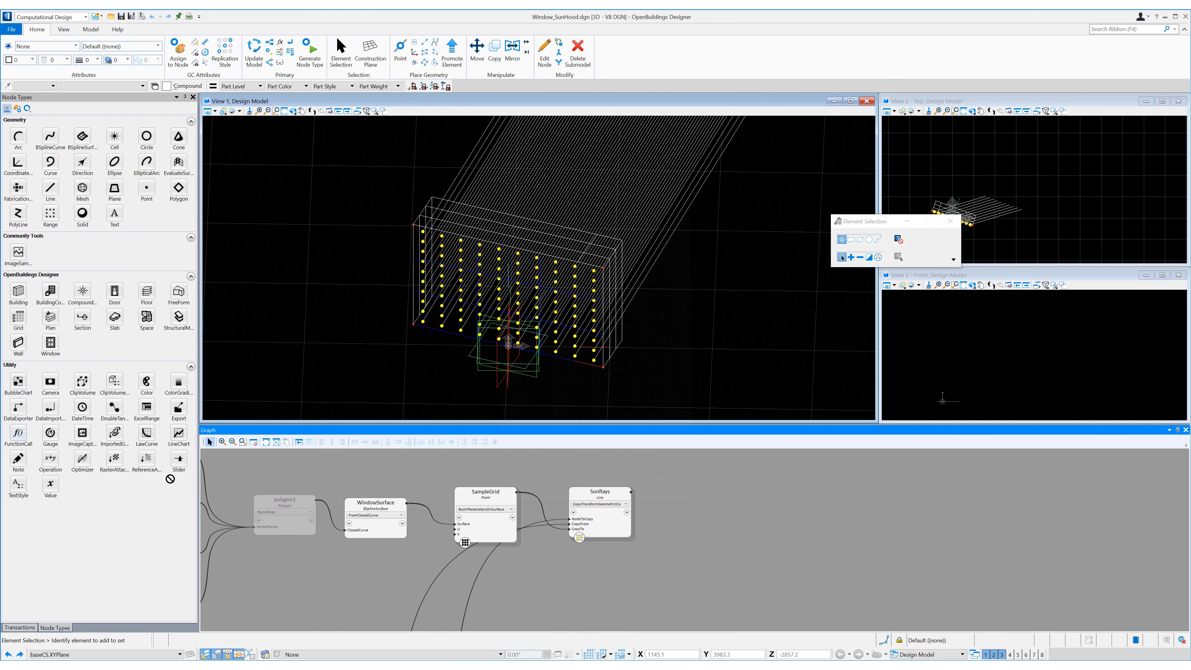
pyautogui.moveTo(170, 478); pyautogui.dragTo(696, 518)
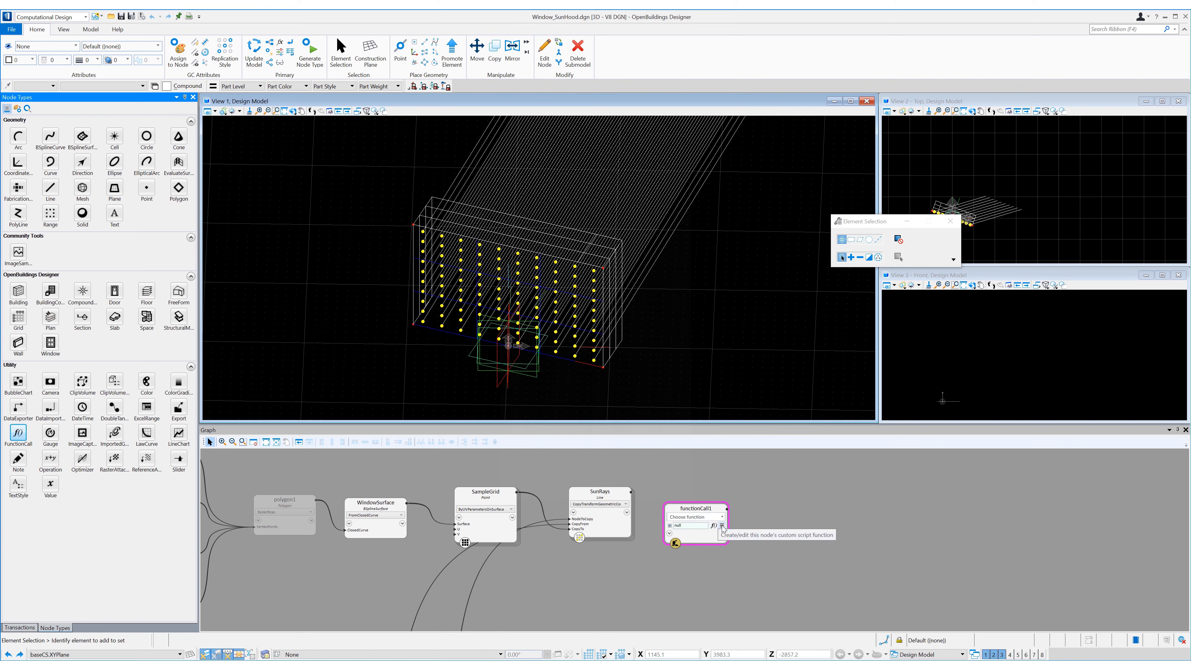
pyautogui.click(722, 526)
pyautogui.click(613, 374)
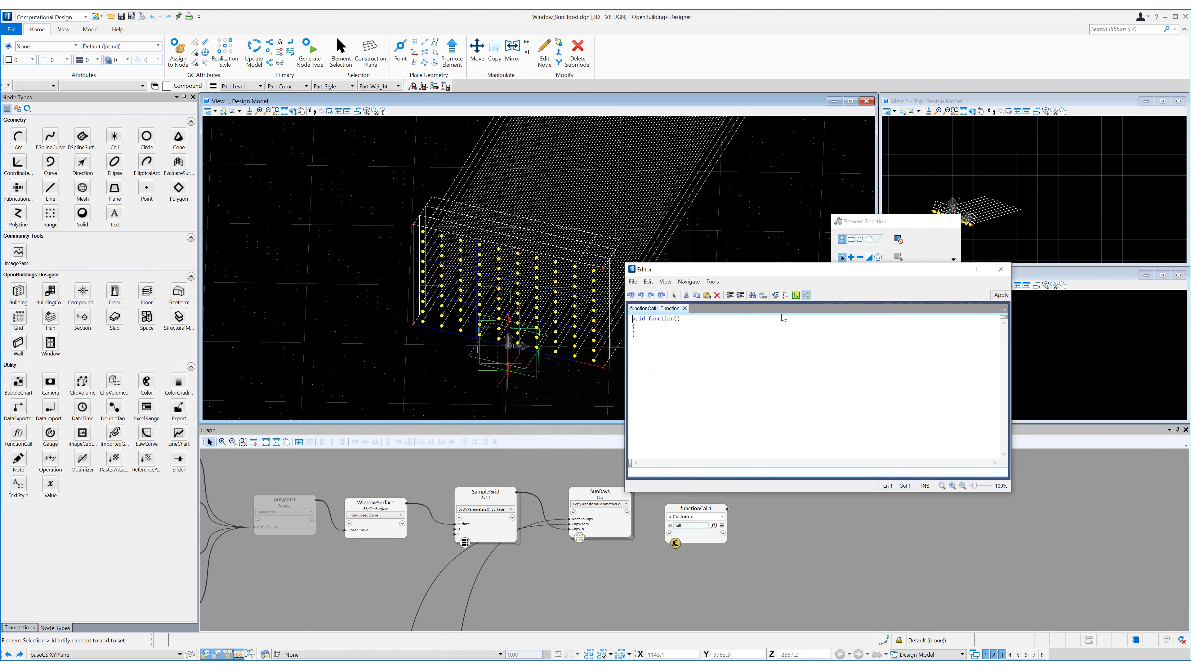
# Write the script's header without void as function(Line InputSunRays, BSplineSurface InputSunHood)
pyautogui.moveTo(699, 270); pyautogui.dragTo(826, 354)
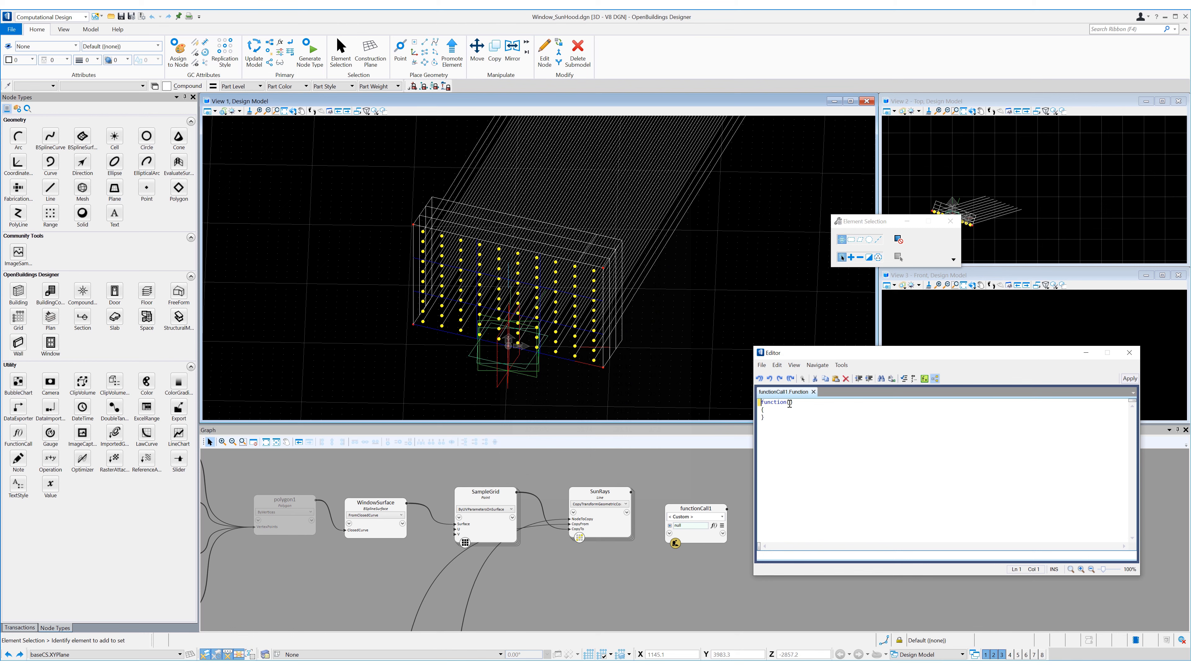
pyautogui.press('BackSpace')
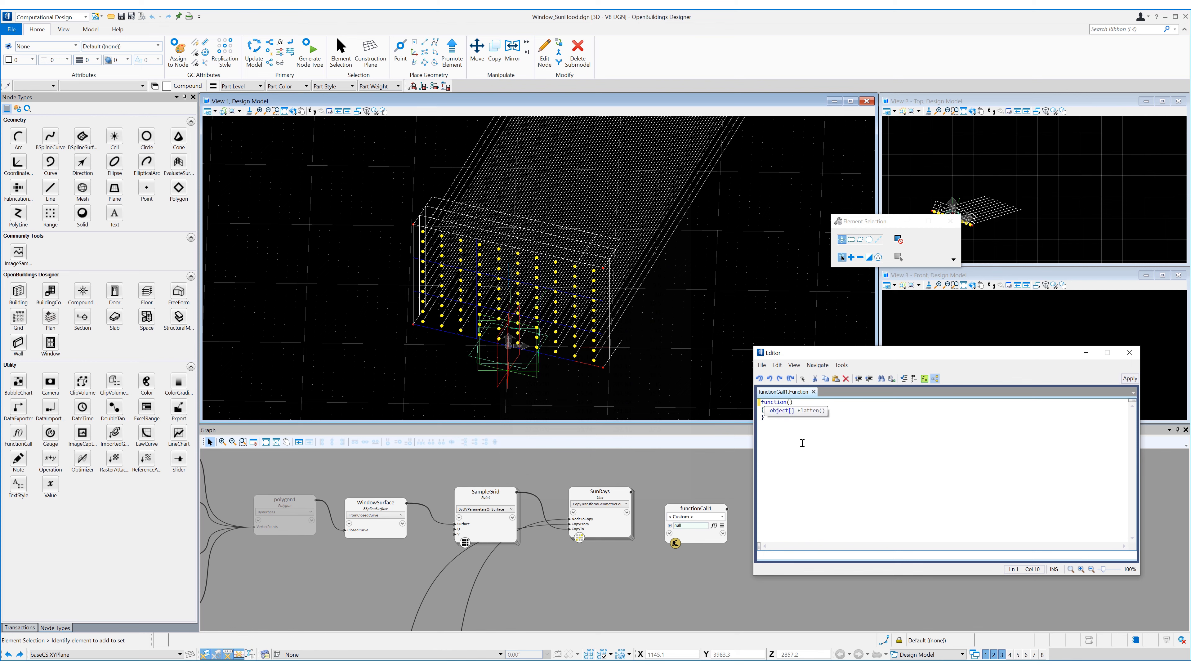
pyautogui.write('Line In')
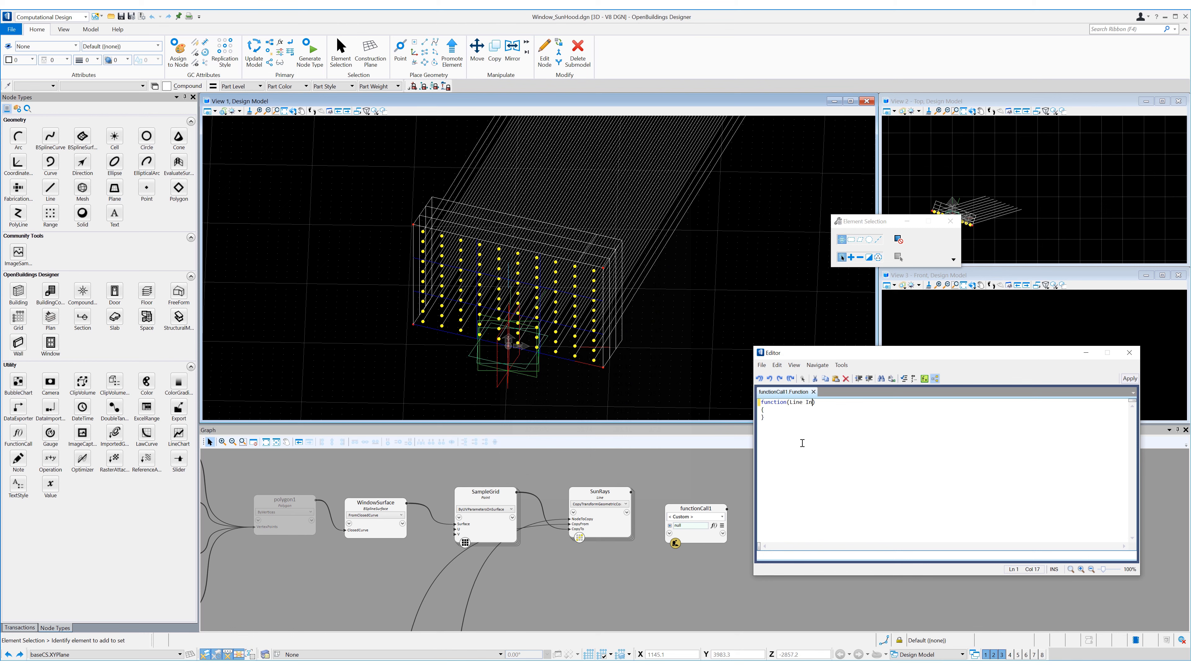
pyautogui.write('putSunRays, BSplineSurface')
# Make room in the function body and declare the counter with int MyIntCount = 0;
pyautogui.click(769, 412)
pyautogui.press('Return')
pyautogui.press('Return')
pyautogui.press('Return')
pyautogui.click(764, 417)
pyautogui.write('int MyIntCount = 0;')
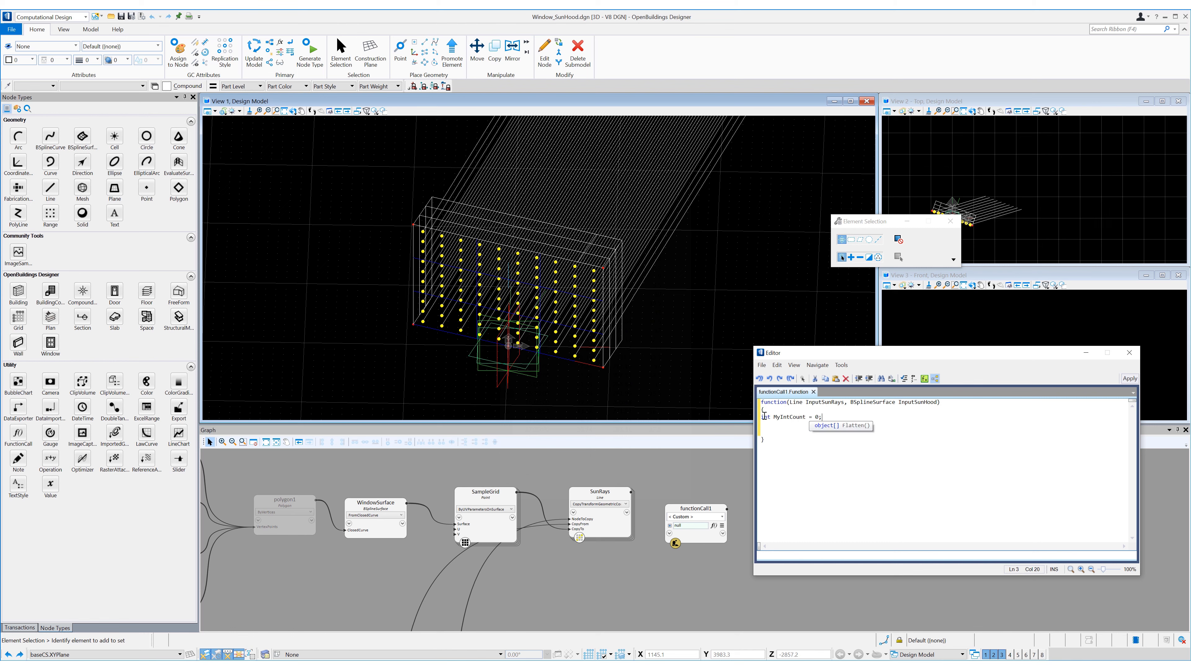
pyautogui.press('Return')
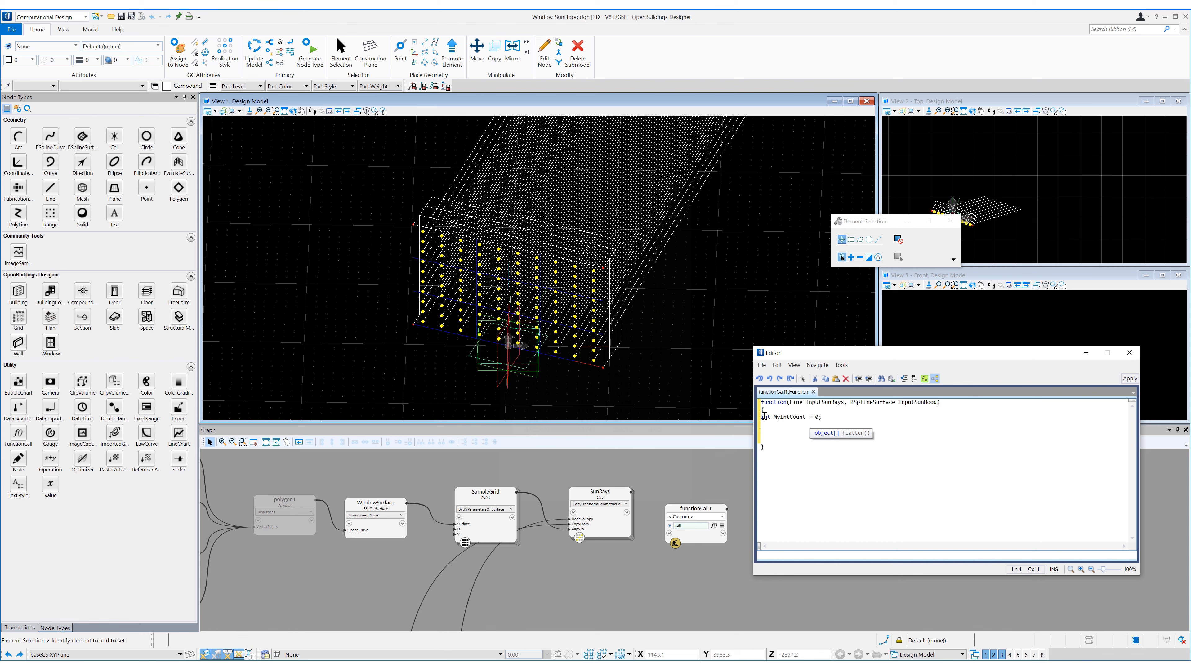
# Add a for loop below the counter that runs int i from 0 while i < InputSunRays.Count
pyautogui.write('fo')
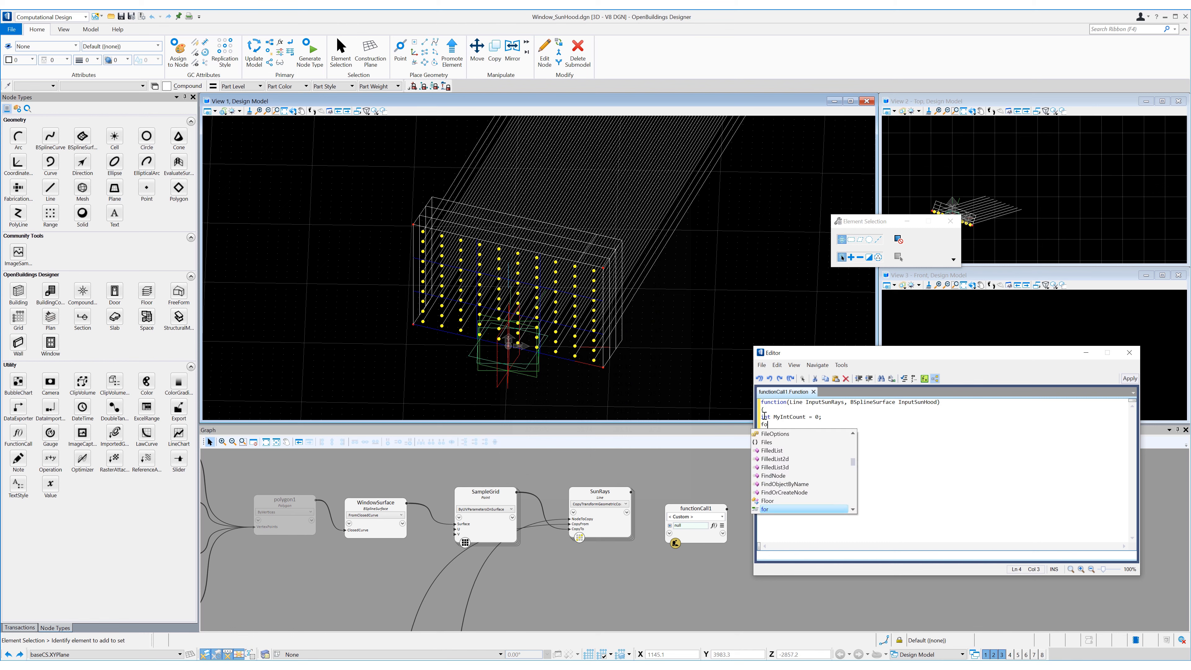
pyautogui.write('r')
pyautogui.press('Tab')
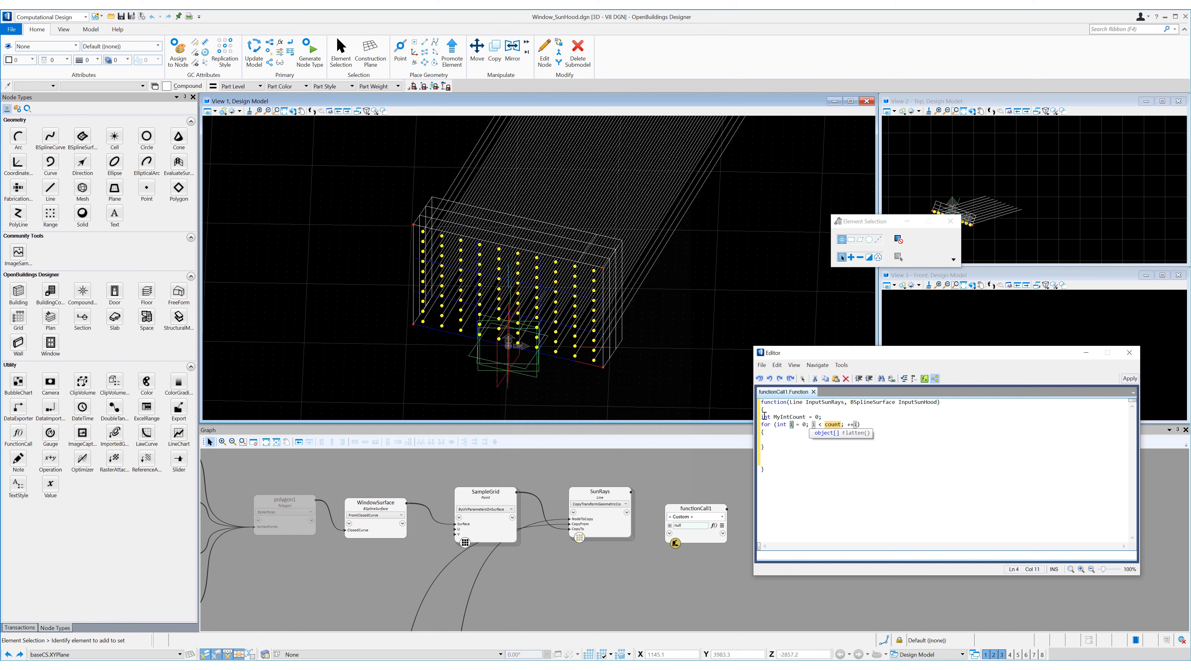
pyautogui.doubleClick(816, 402)
pyautogui.hotkey('ctrl', 'c')
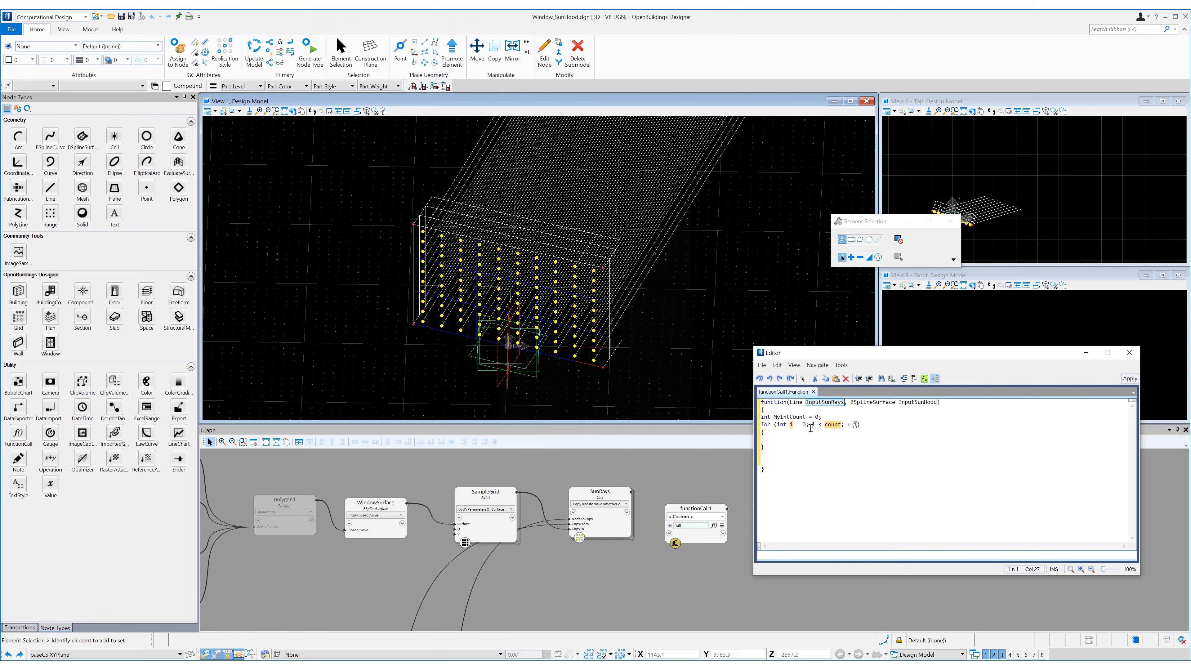
pyautogui.click(825, 424)
pyautogui.hotkey('ctrl', 'v')
pyautogui.write('.')
pyautogui.press('Delete')
pyautogui.write('C')
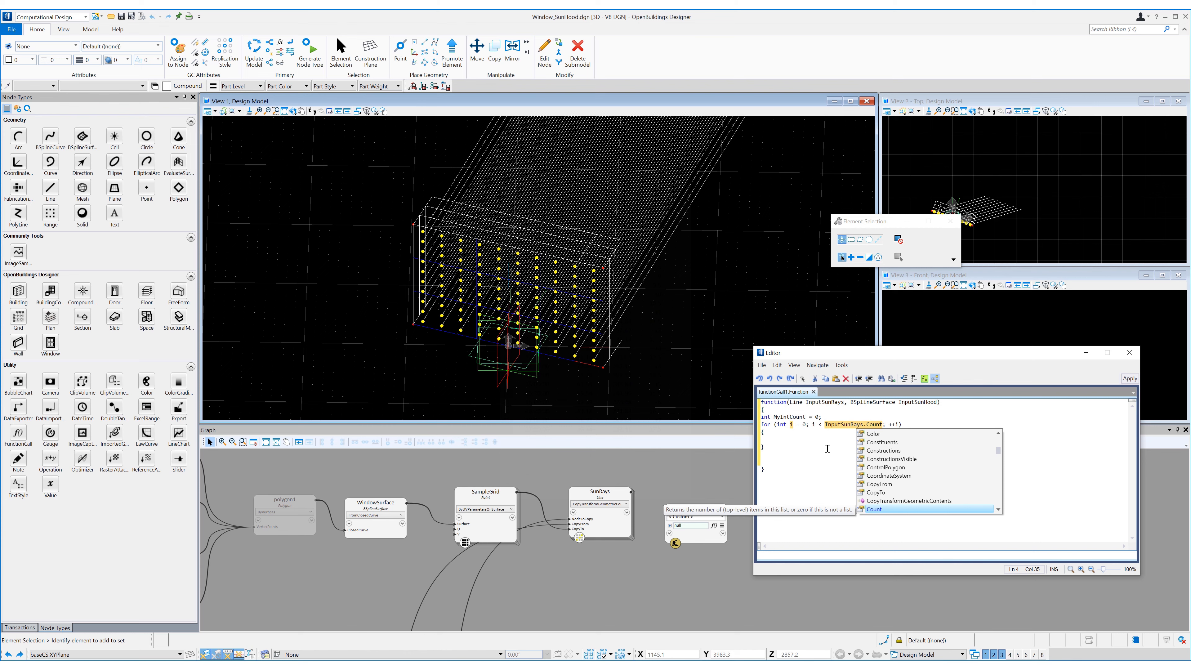
pyautogui.click(884, 428)
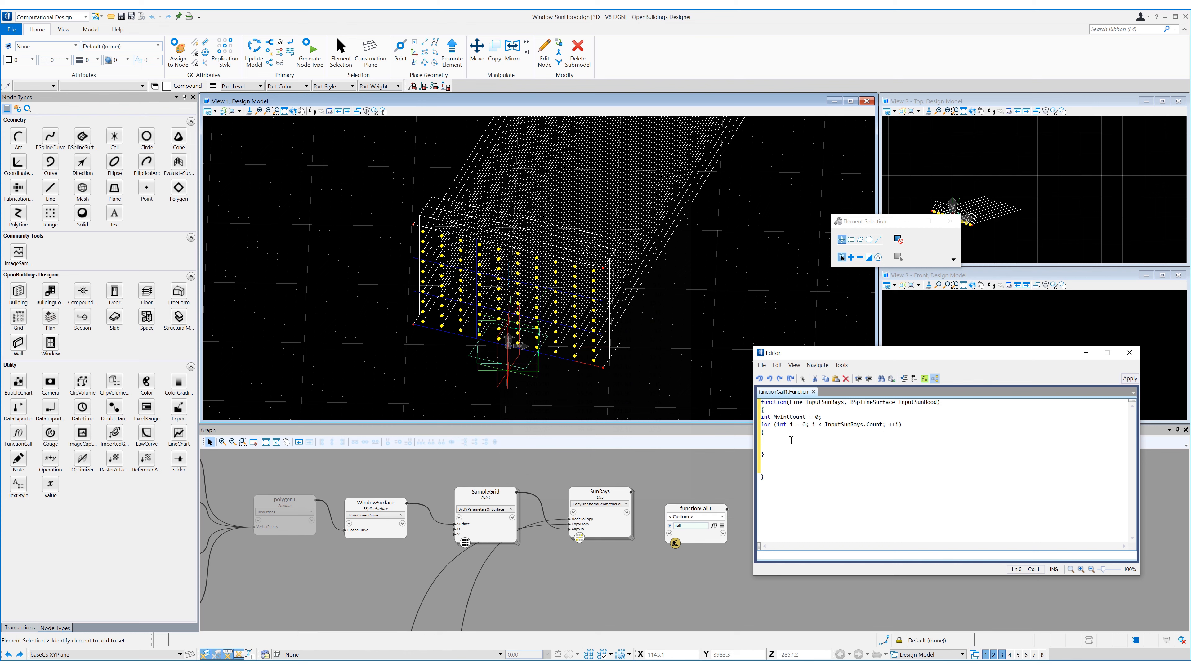
# Nest a second for loop inside the first, running int j from 0 while j < InputSunRays[i].Count
pyautogui.press('Return')
pyautogui.press('Return')
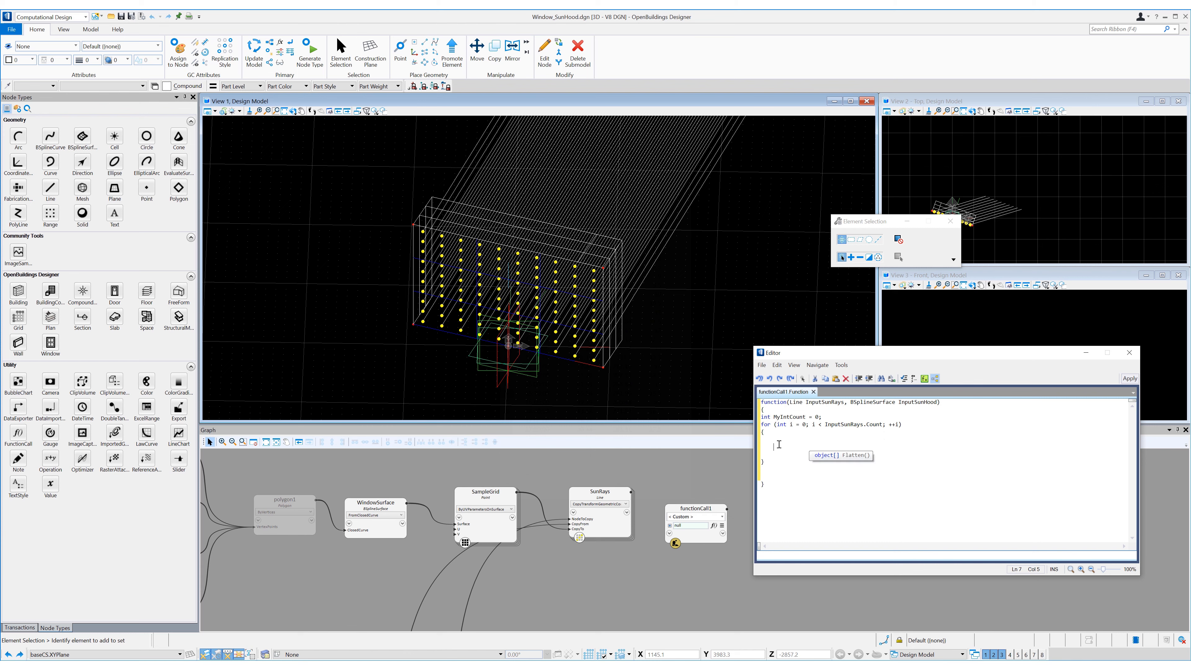
pyautogui.write('for')
pyautogui.press('Tab')
pyautogui.press('Tab')
pyautogui.write('j < ')
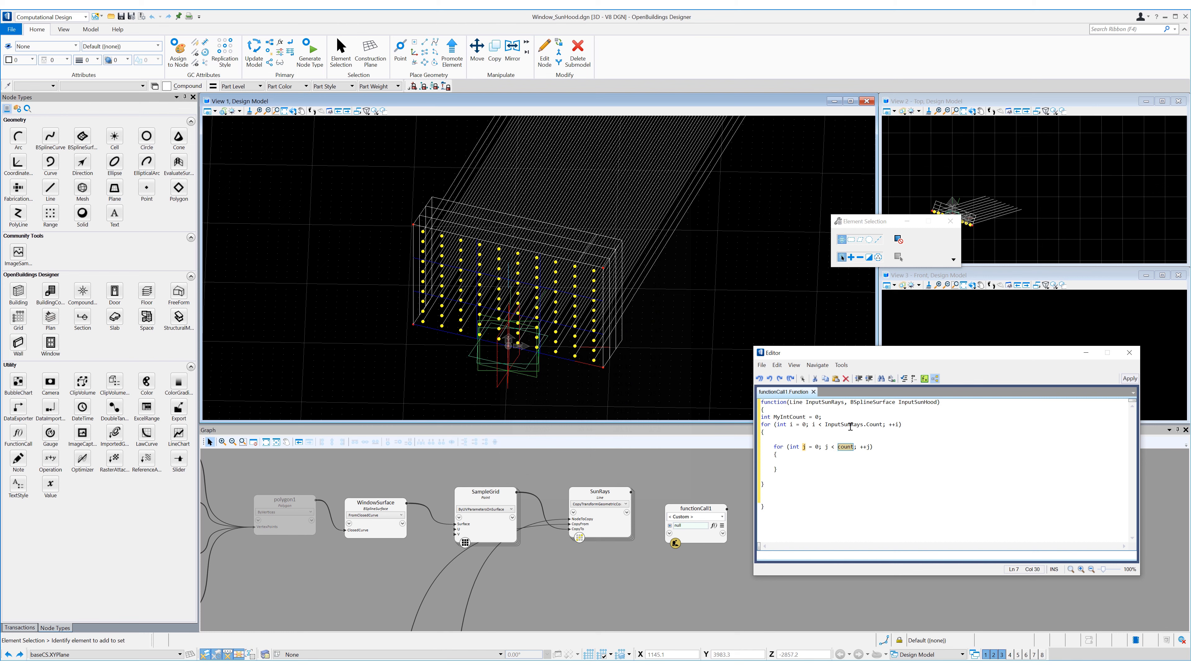
pyautogui.write('InputSunRays[i')
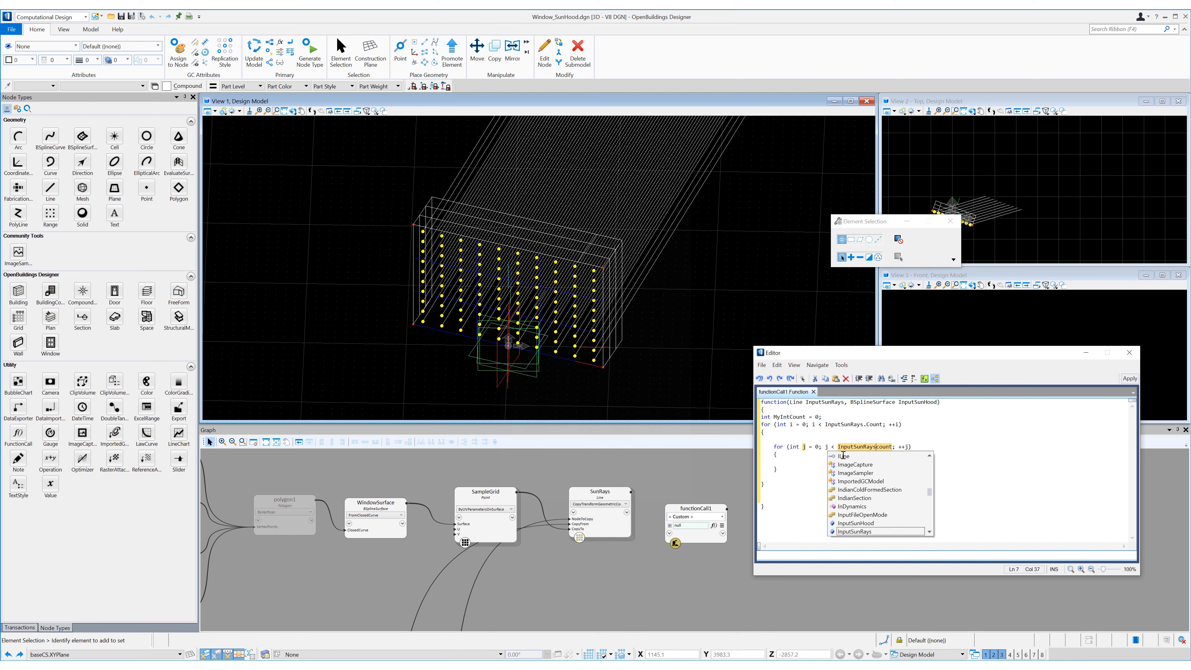
pyautogui.write('].Count')
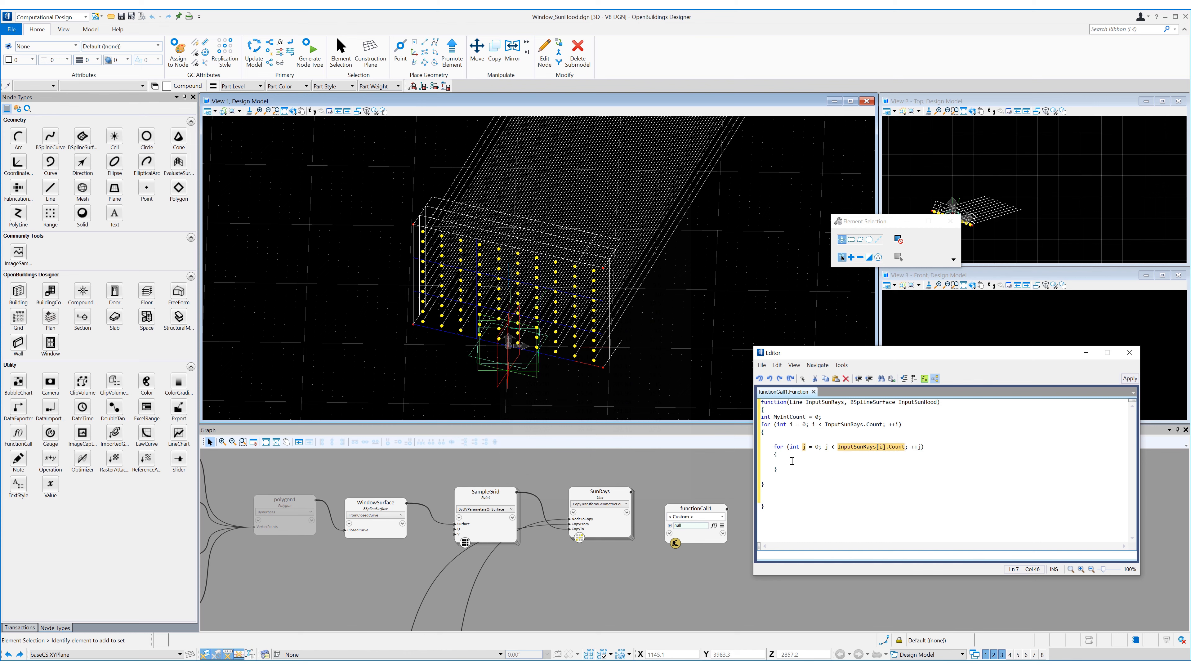
# In the inner loop, write Point MyPoint = new Point().AtCurveSurfaceIntersection(InputSunRays[i][j],InputSunHood);
pyautogui.press('Return')
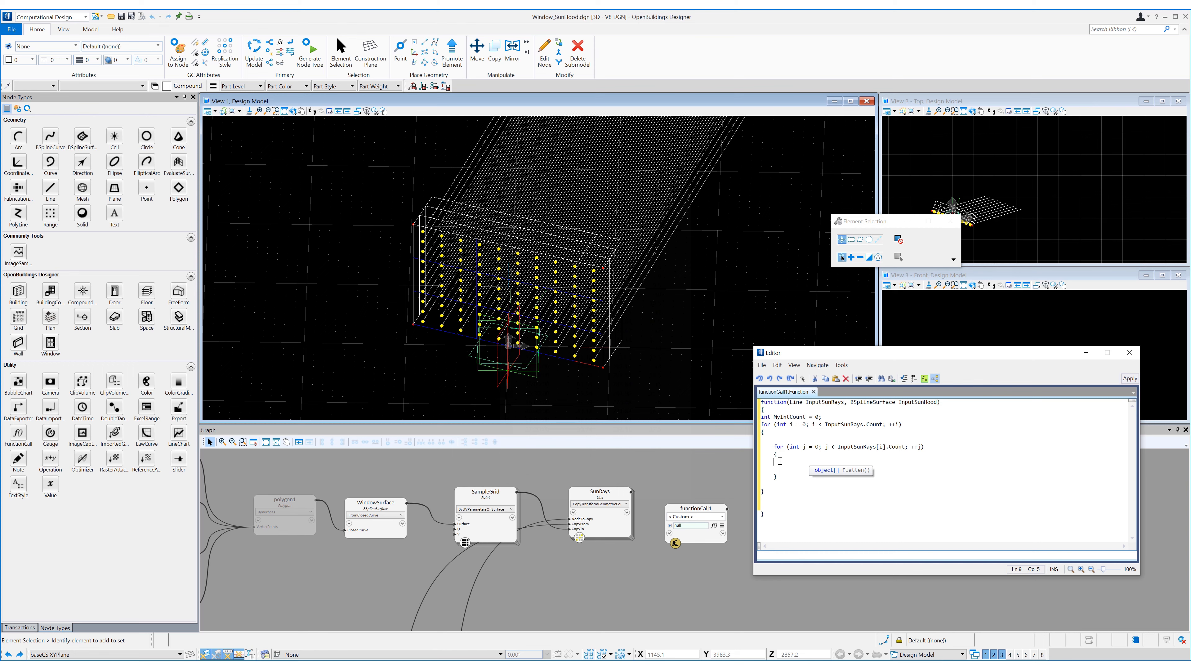
pyautogui.write('Point ')
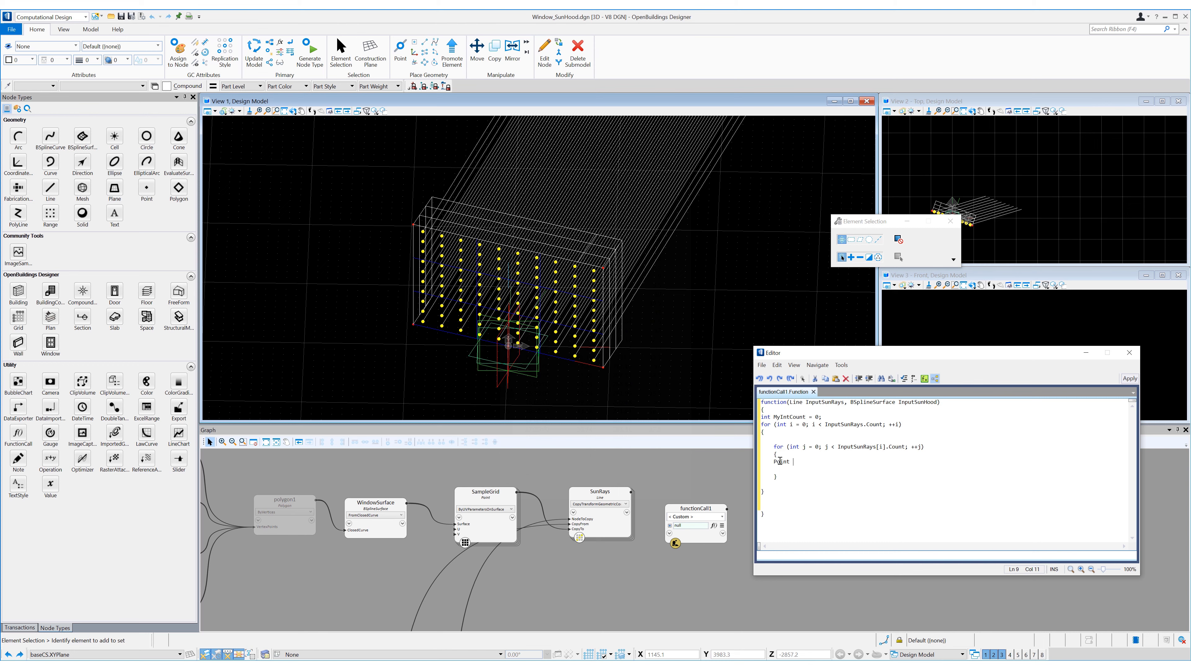
pyautogui.write('MyPoint = new Point().')
pyautogui.press('Down')
pyautogui.press('Return')
pyautogui.write('(')
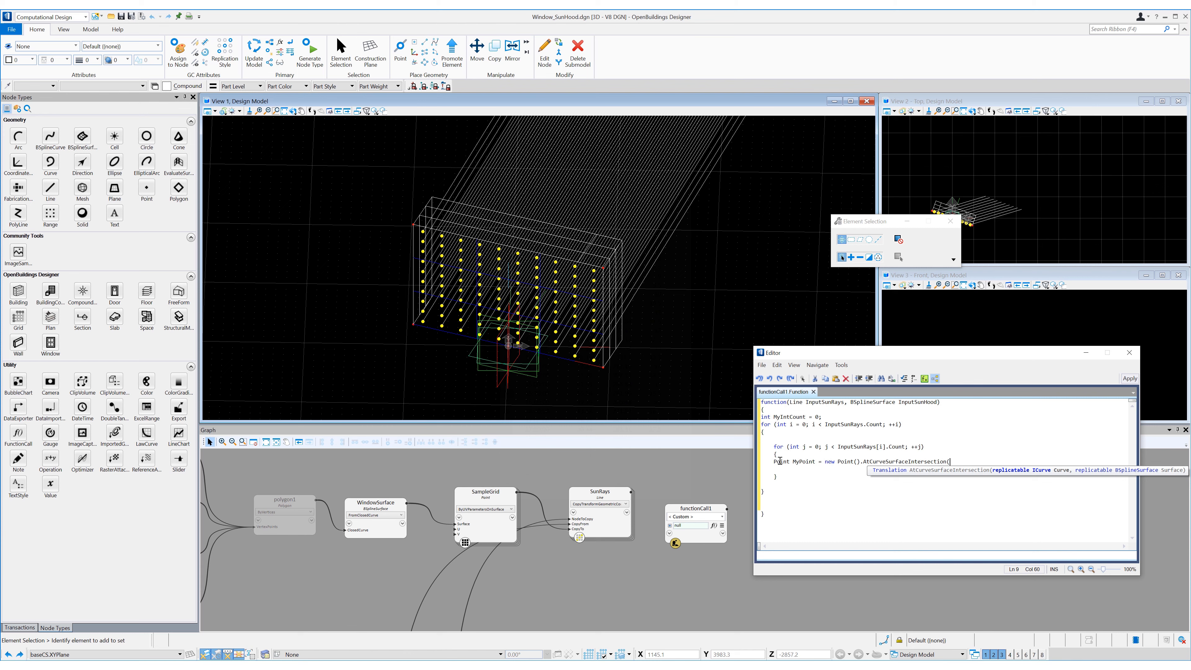
pyautogui.write('InputSunRays')
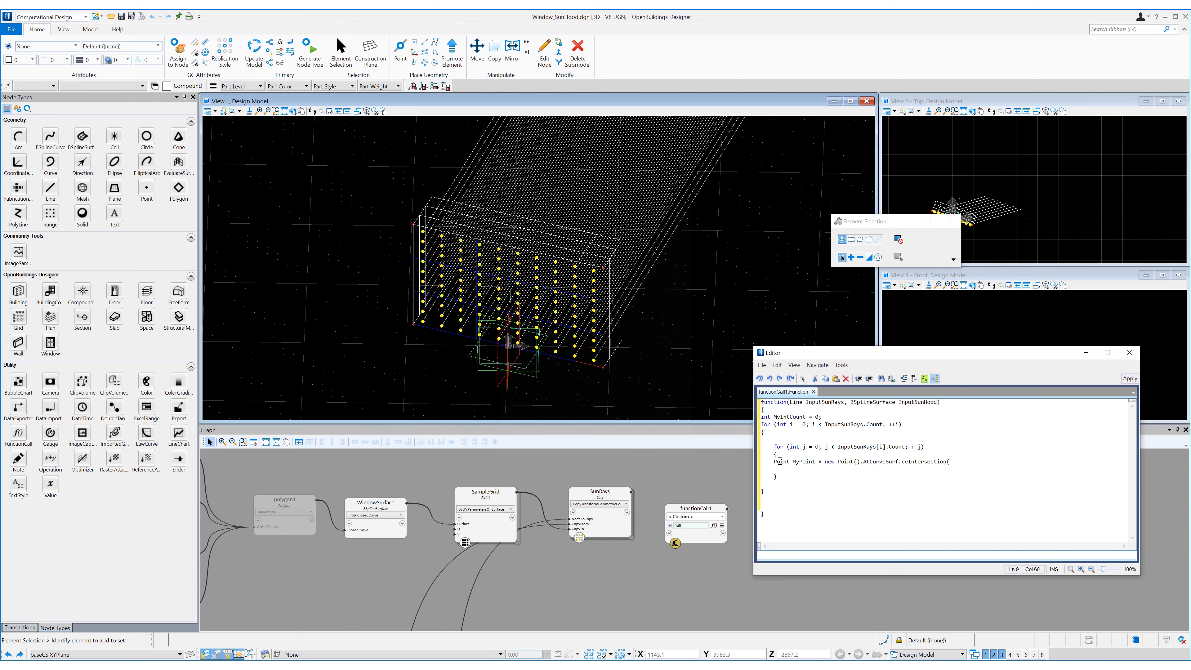
pyautogui.write('[')
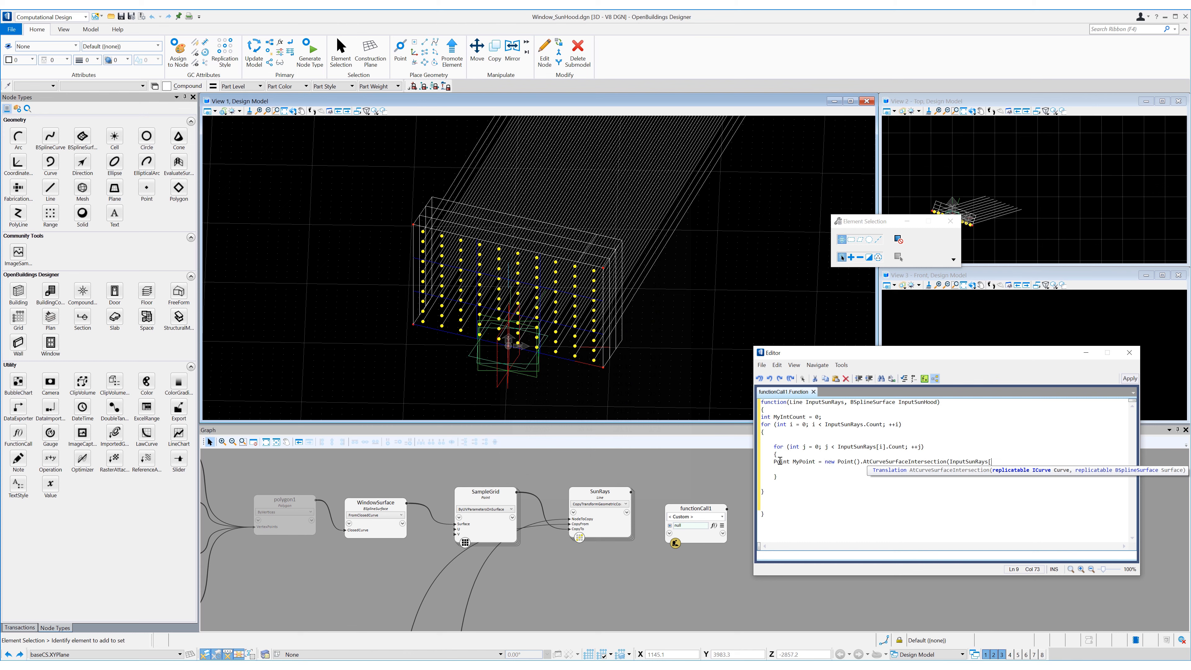
pyautogui.write('i][j]')
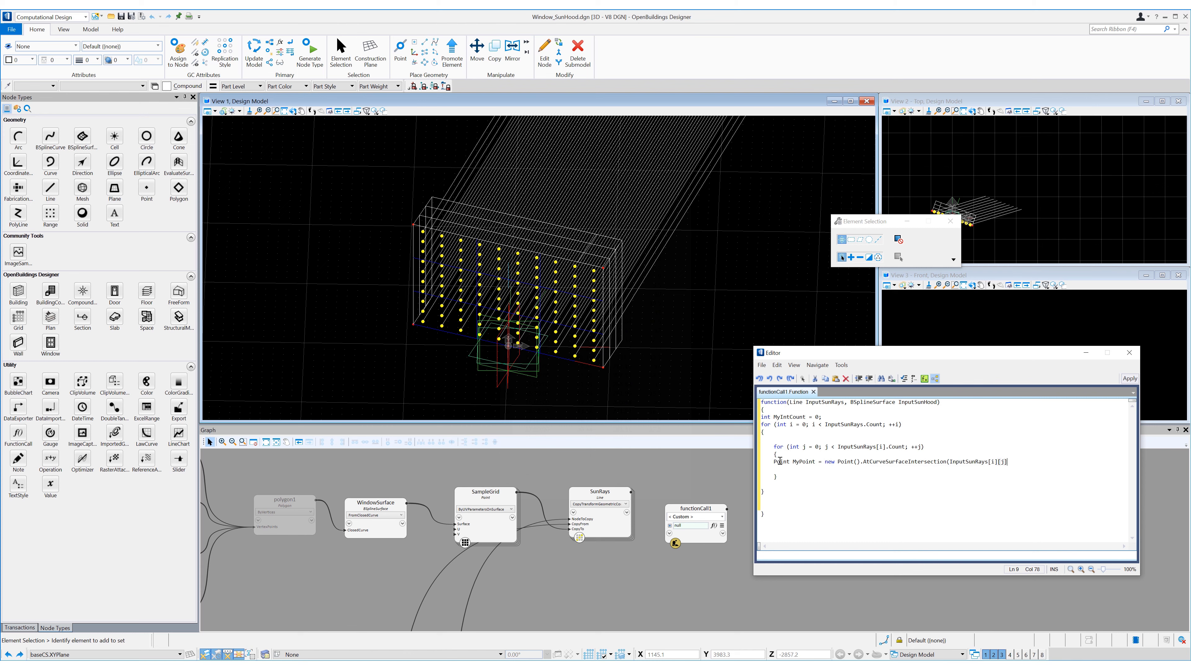
pyautogui.write(',InputSunHood);')
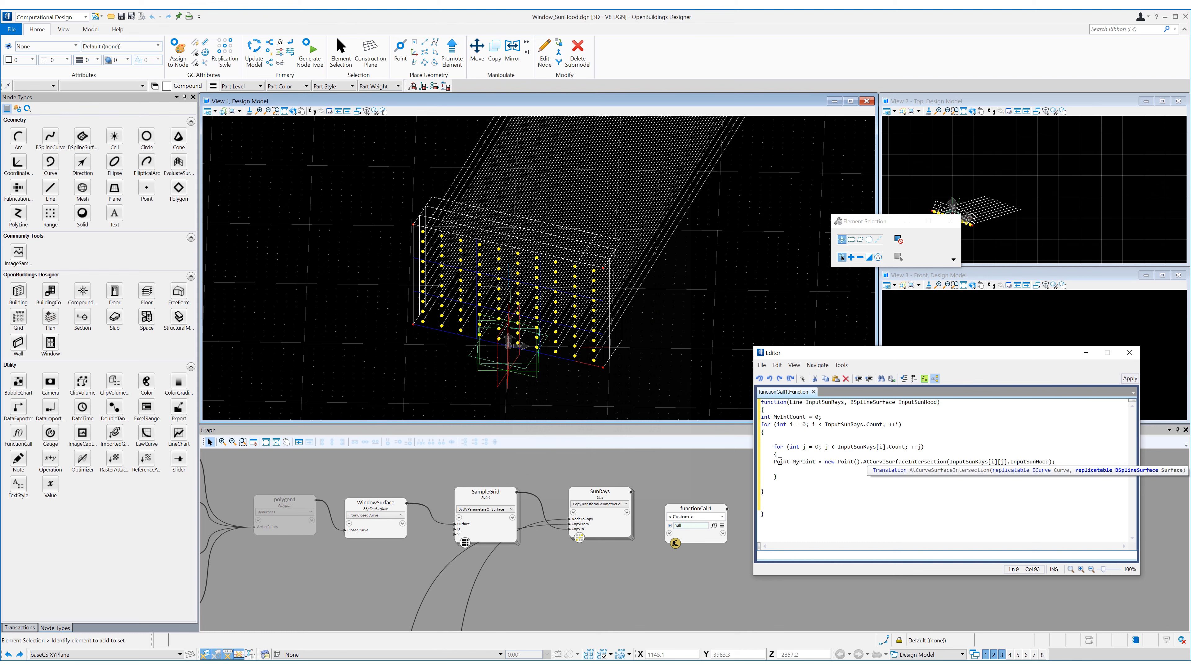
# Below the MyPoint line, add an if block with the condition MyPoint.Success == true
pyautogui.click(783, 465)
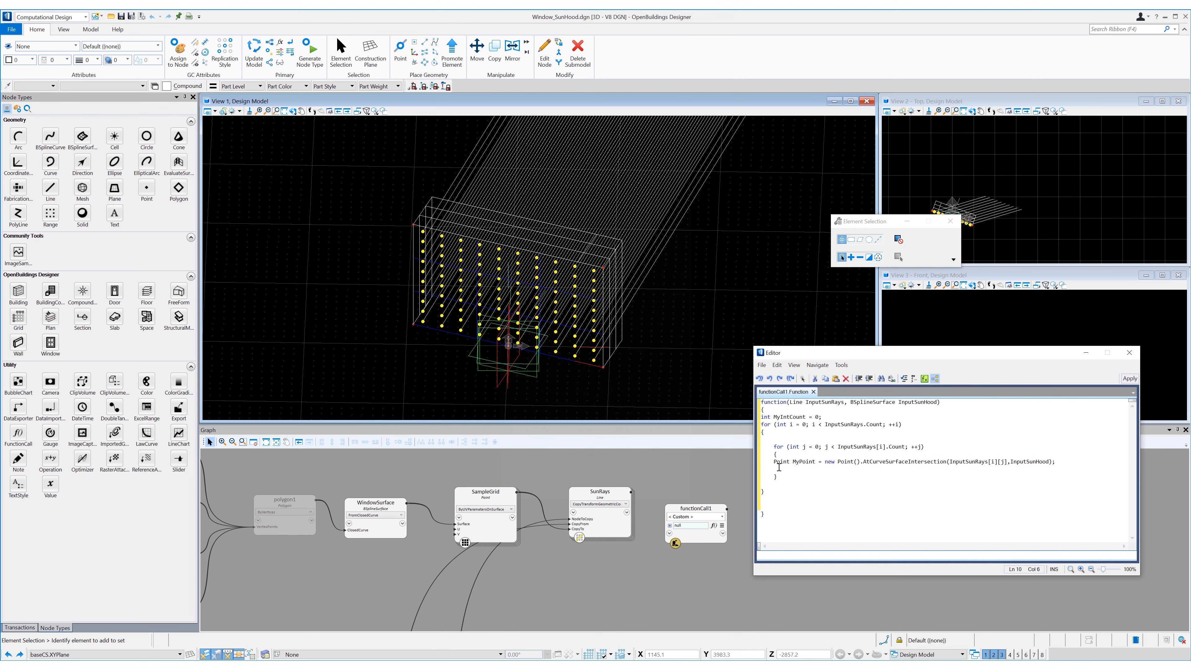
pyautogui.press('BackSpace')
pyautogui.write('if(m')
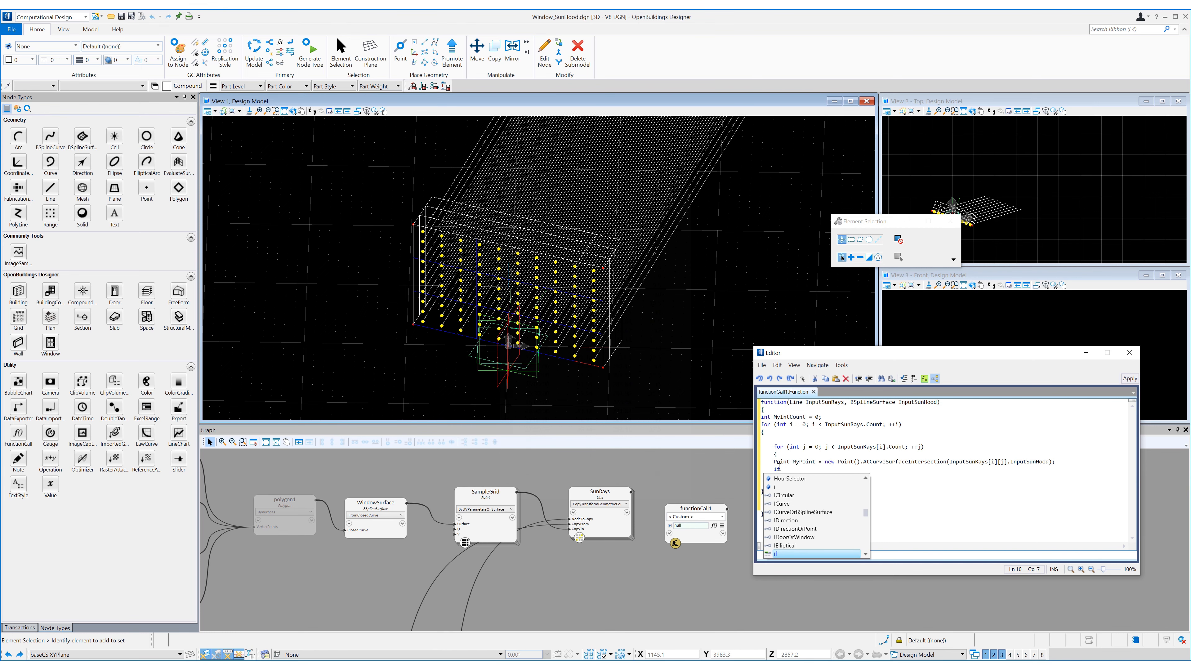
pyautogui.write('yPoint')
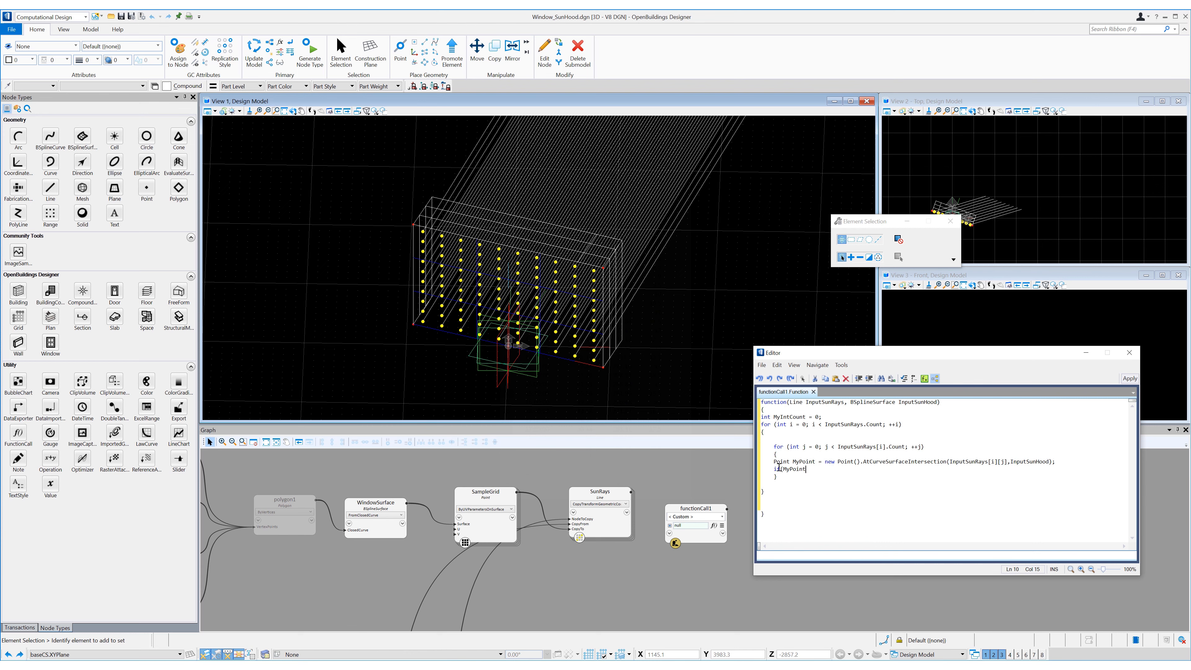
pyautogui.write('.succ == true)')
pyautogui.press('Return')
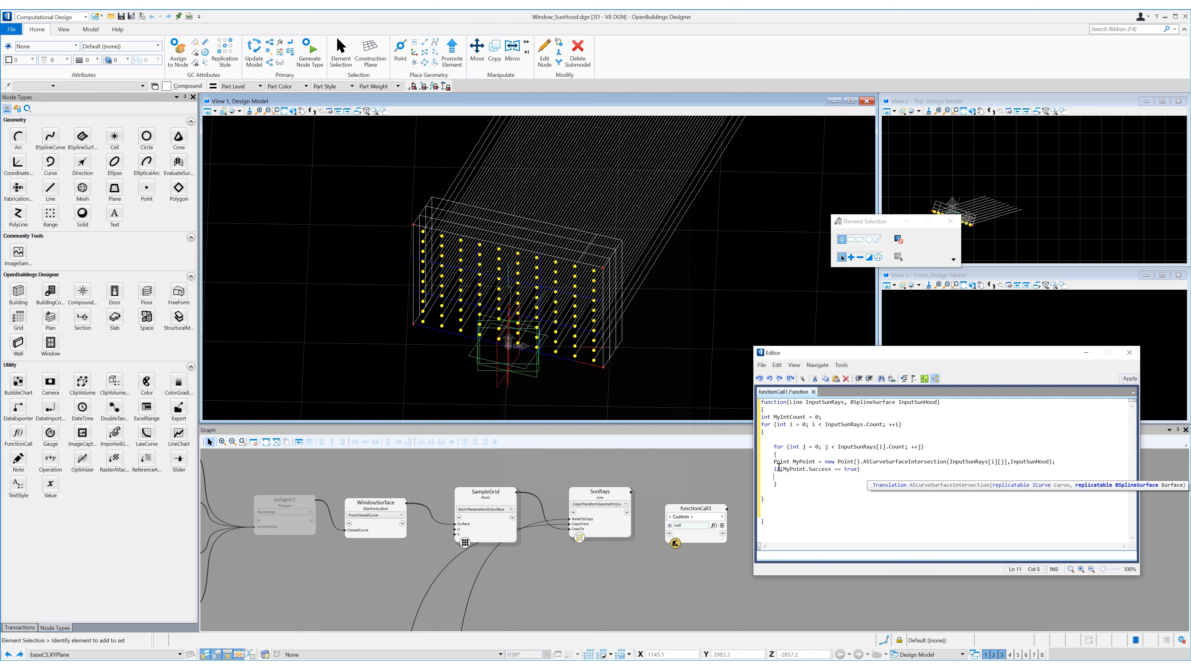
pyautogui.write('{}')
pyautogui.press('Return')
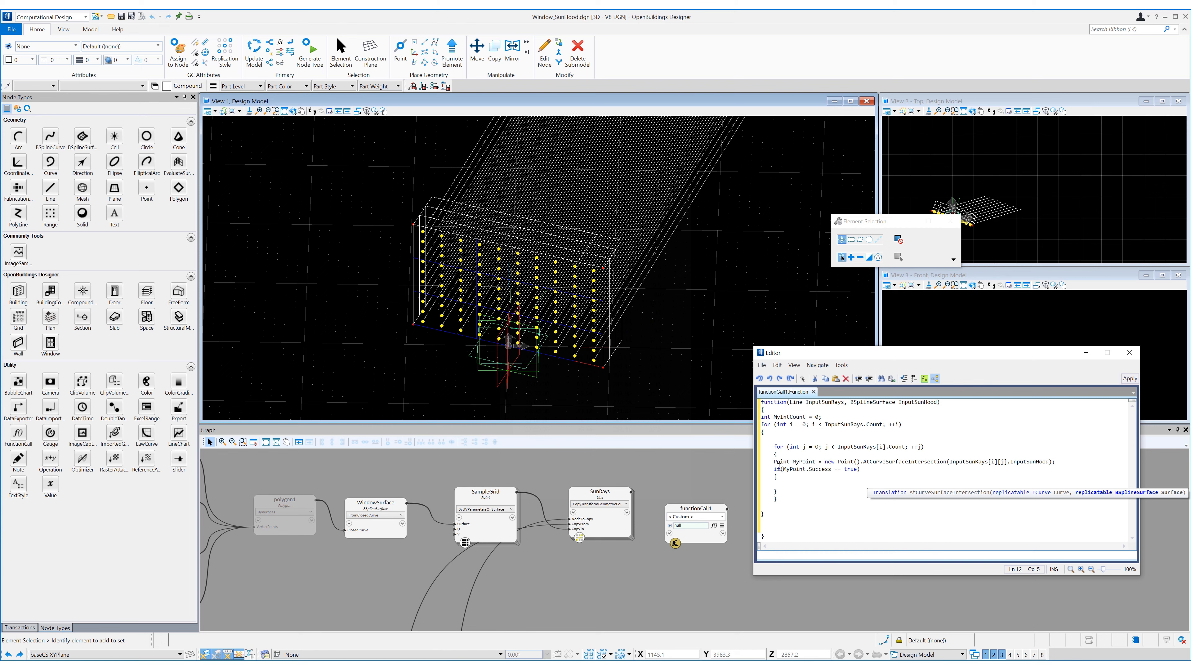
# Inside the if block, write MyIntCount = MyIntCount +1; to increment the counter
pyautogui.write('myint')
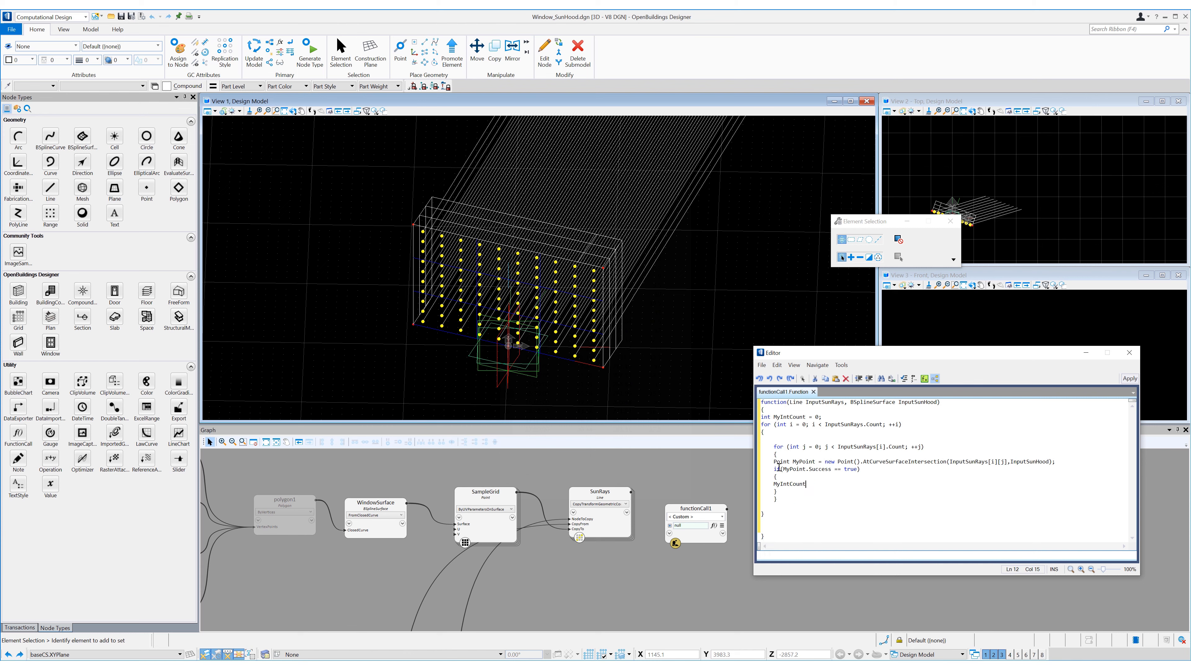
pyautogui.write(' = MyIntCount')
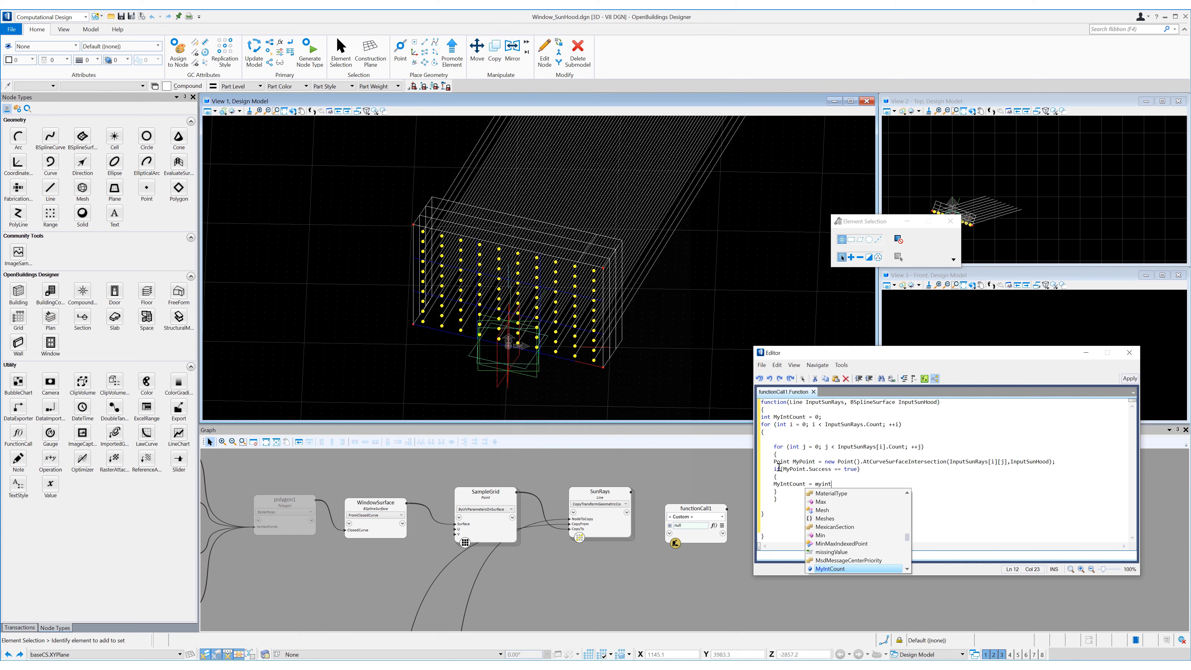
pyautogui.write(' +1;')
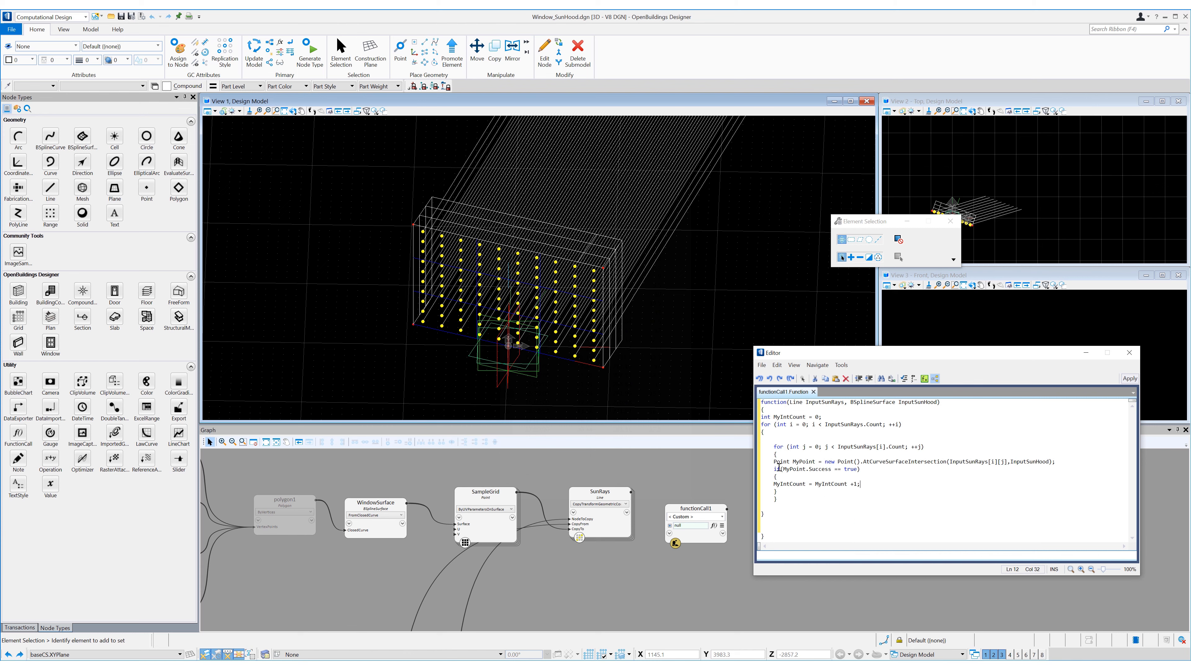
# Below the loops, add return MyIntCount; and apply the finished script to the function call node
pyautogui.click(771, 521)
pyautogui.write('re')
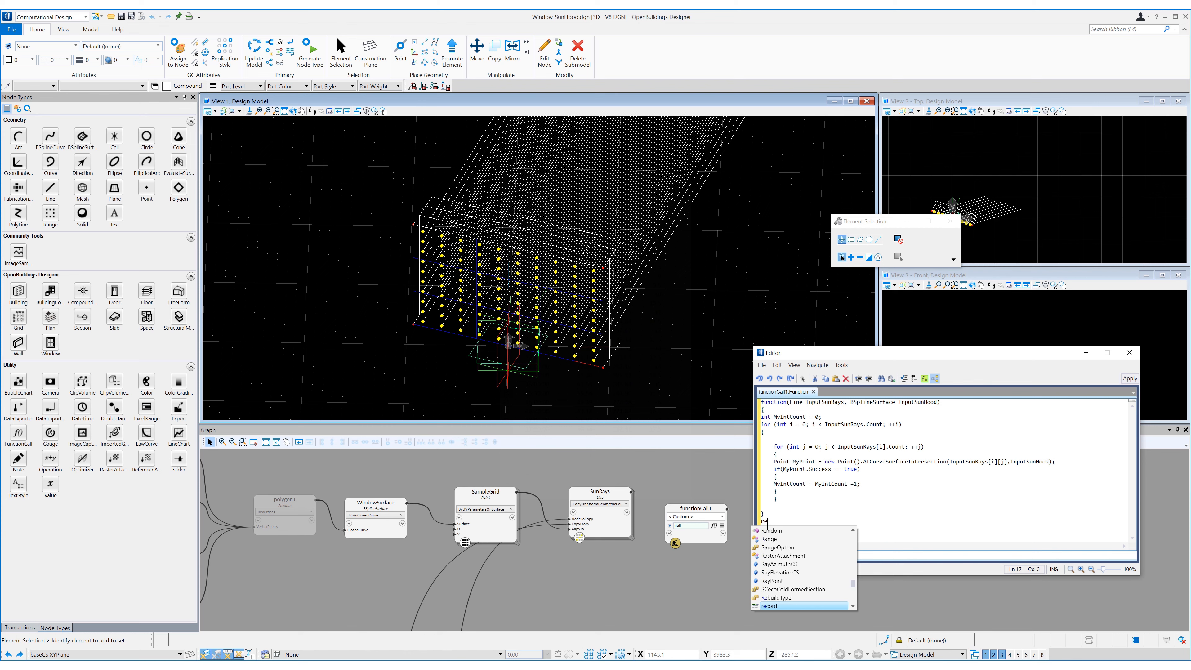
pyautogui.write('turn my')
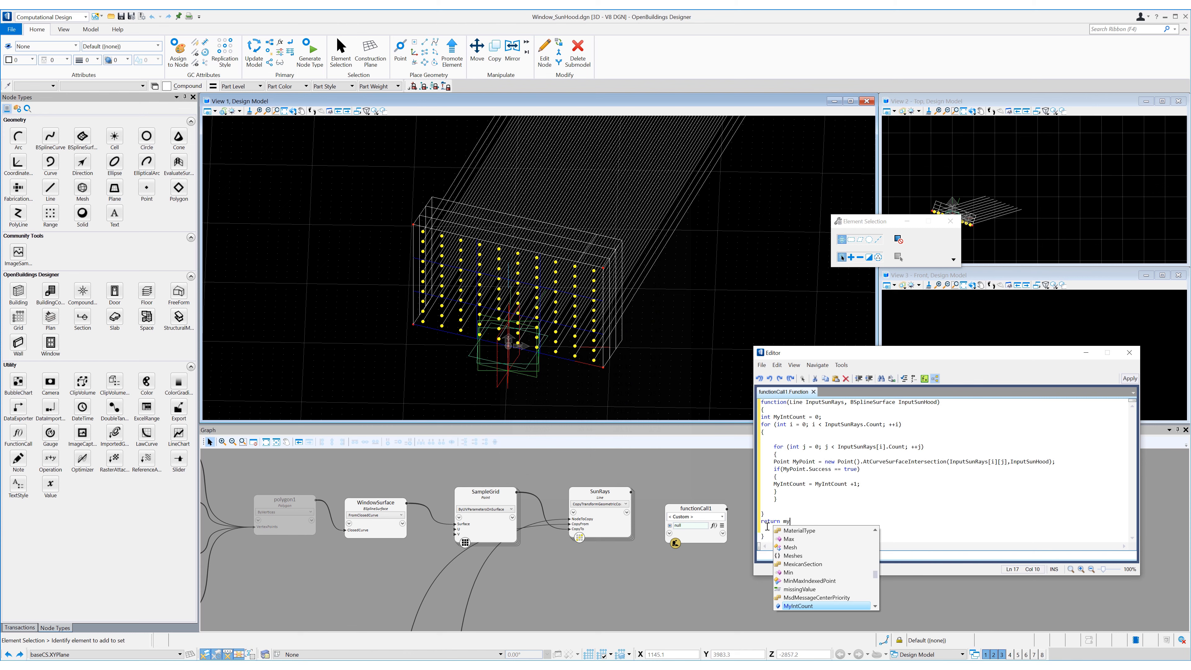
pyautogui.press('Return')
pyautogui.write(';')
pyautogui.click(1129, 378)
pyautogui.click(1130, 352)
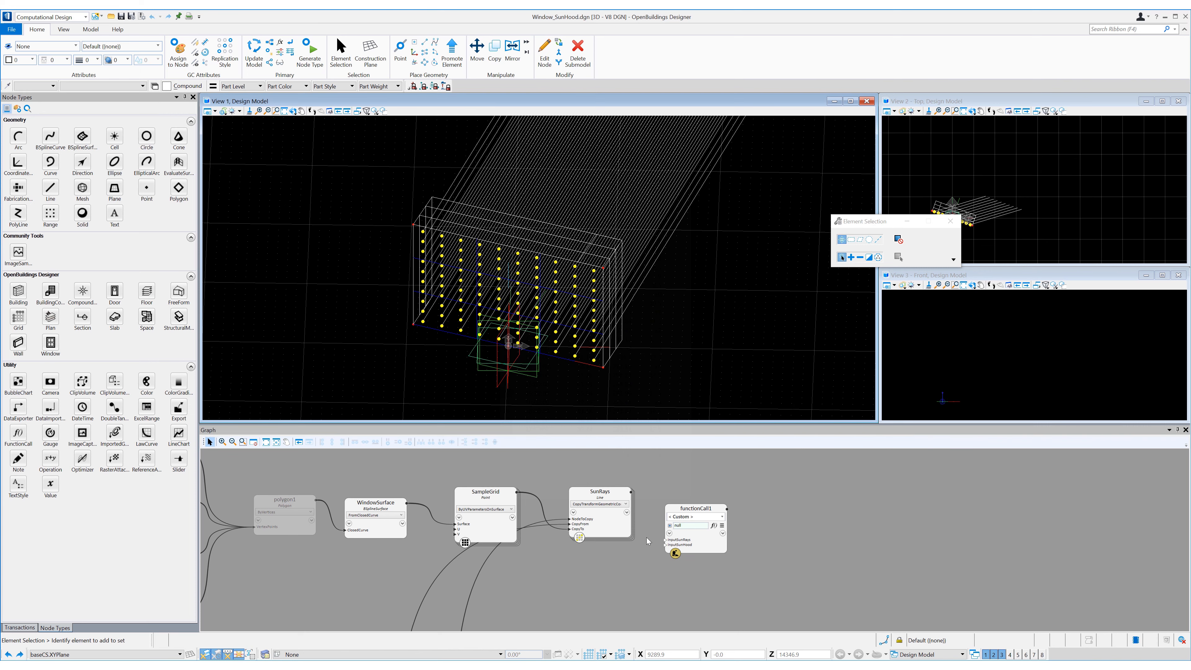
# Connect the SunRays node to the function's InputSunRays input and SunHood to its InputSunHood input
pyautogui.moveTo(666, 539); pyautogui.dragTo(633, 508)
pyautogui.click(712, 547)
pyautogui.write('sunHood')
pyautogui.press('Return')
pyautogui.press('Return')
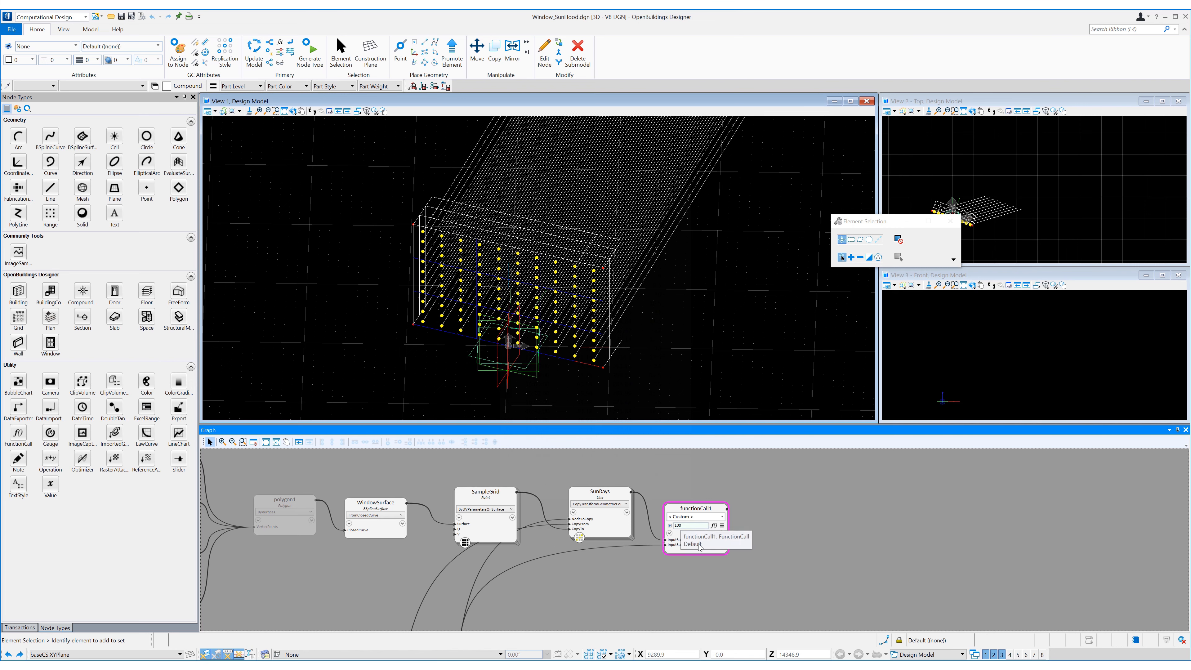
# Hide the SunRays and SampleGrid geometry in the model views
pyautogui.rightClick(612, 531)
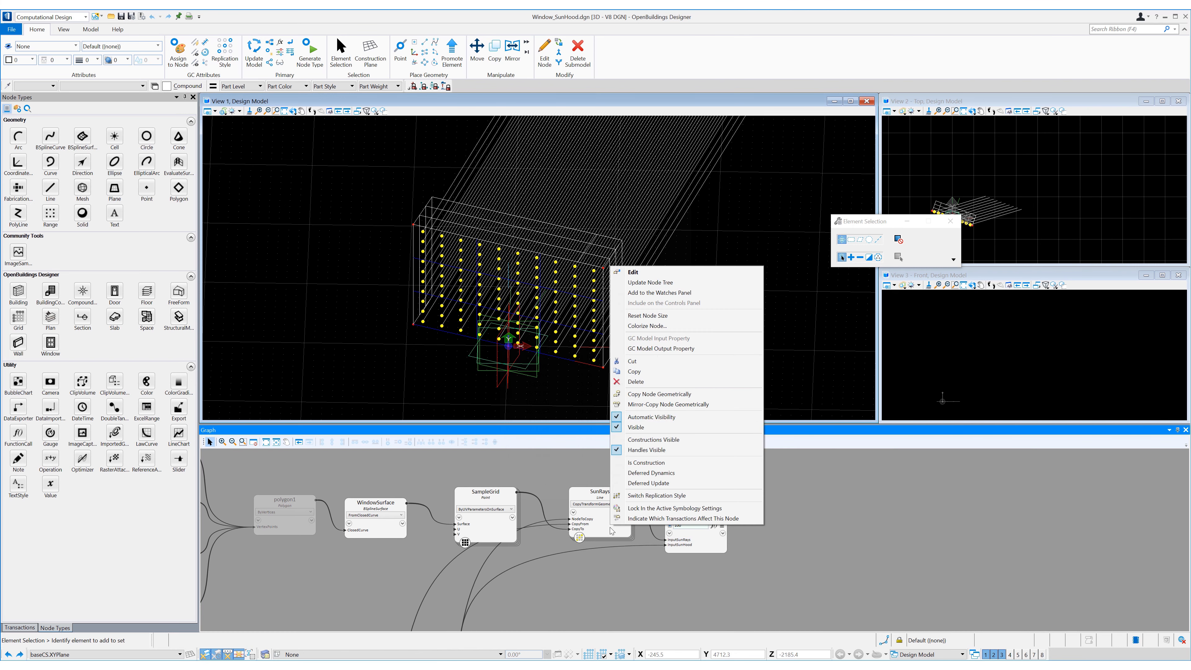
pyautogui.click(636, 427)
pyautogui.rightClick(501, 532)
pyautogui.click(528, 433)
# Rename the function call node as IntersectionCount
pyautogui.scroll(-2, 619, 587)
pyautogui.doubleClick(673, 525)
pyautogui.write('Inter')
pyautogui.scroll(2, 681, 536)
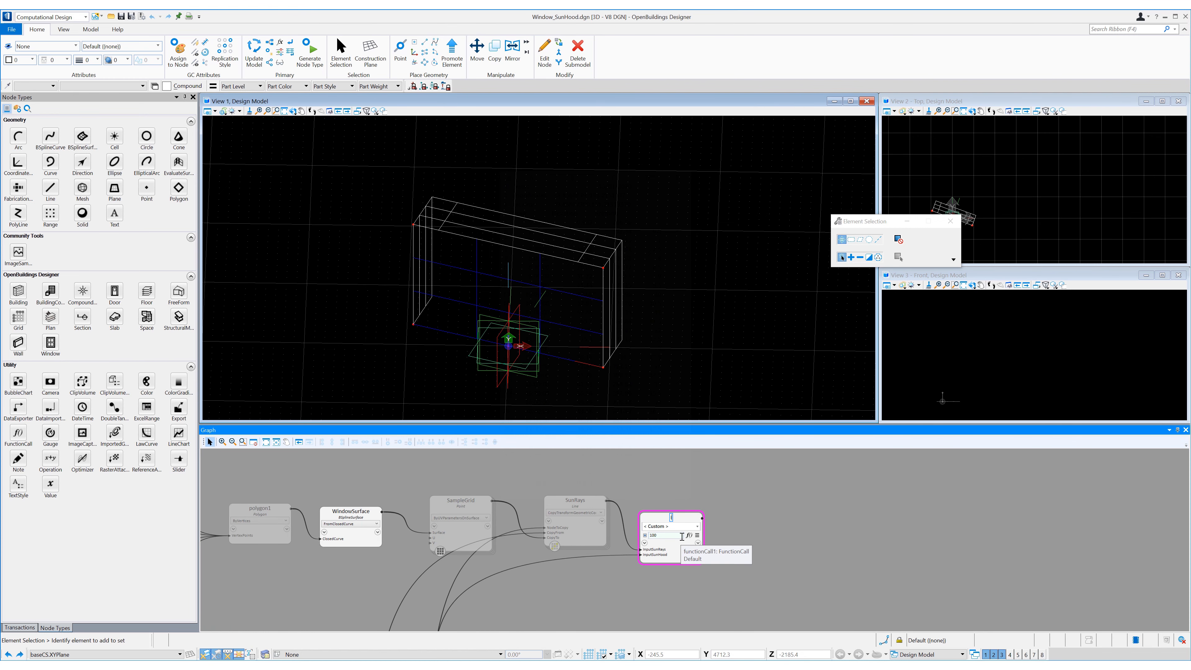
pyautogui.write('sectionScript')
pyautogui.click(726, 558)
# Shorten the hood at one corner with the Length1 slider to test the intersection count
pyautogui.moveTo(626, 605); pyautogui.dragTo(581, 511, button='middle')
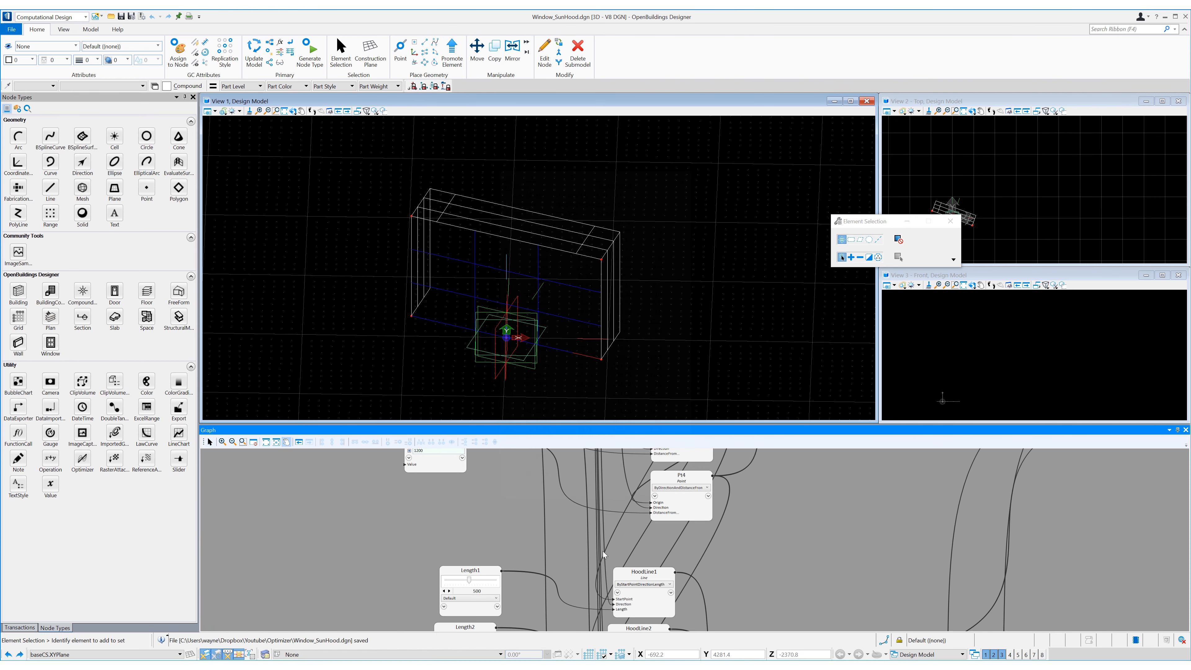
pyautogui.moveTo(441, 596); pyautogui.dragTo(422, 600)
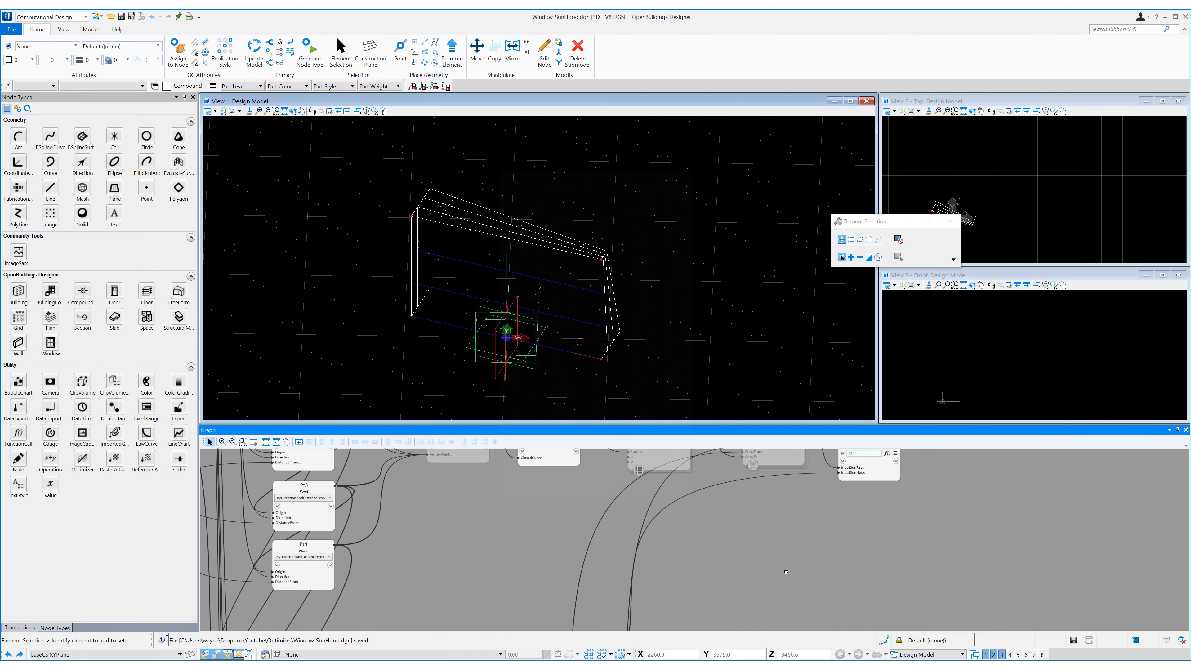
pyautogui.moveTo(899, 503); pyautogui.dragTo(814, 515, button='middle')
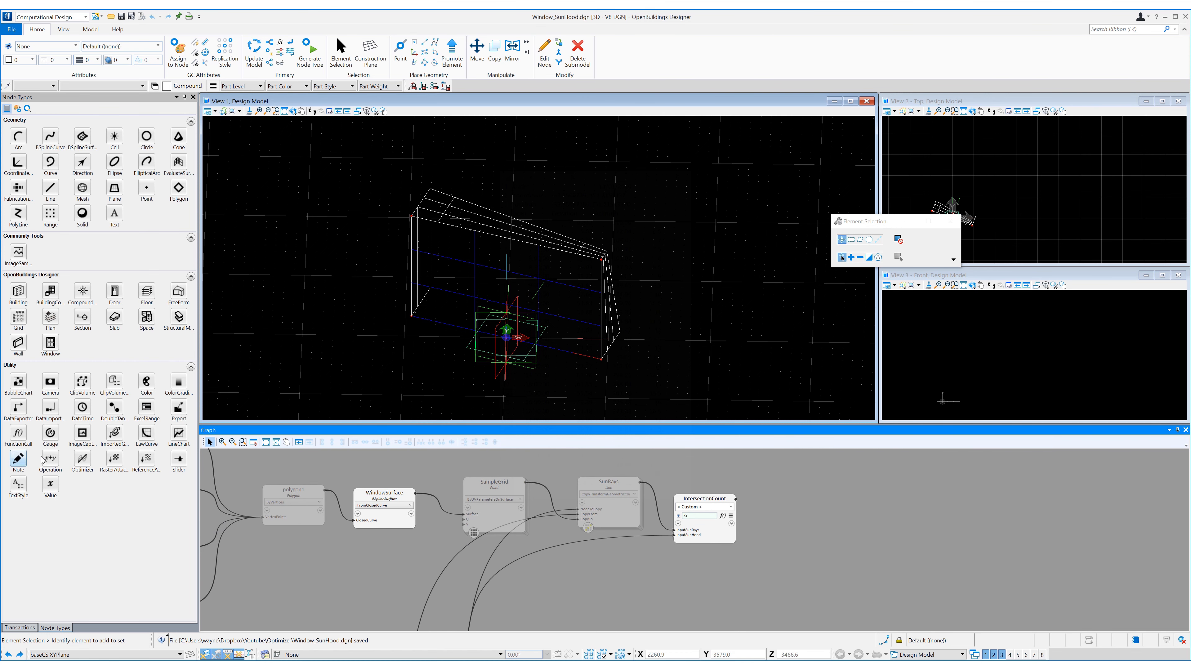
# Place a Value node next to IntersectionCount and name it PercentageShade
pyautogui.click(50, 483)
pyautogui.click(786, 528)
pyautogui.click(812, 522)
pyautogui.doubleClick(806, 509)
pyautogui.write('PercentageShade')
pyautogui.press('Return')
# Define the PercentageShade value as (IntersectionCount/SunRays.Flatten().Count)*100 and apply it
pyautogui.click(786, 517)
pyautogui.write('(')
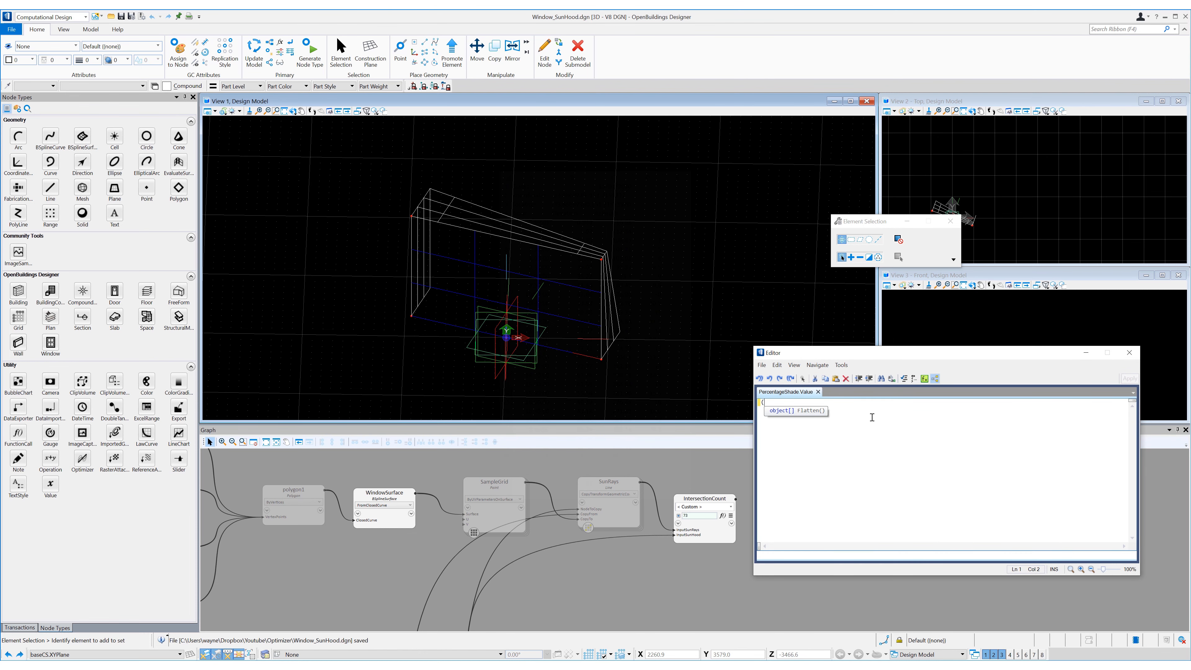
pyautogui.write('inter')
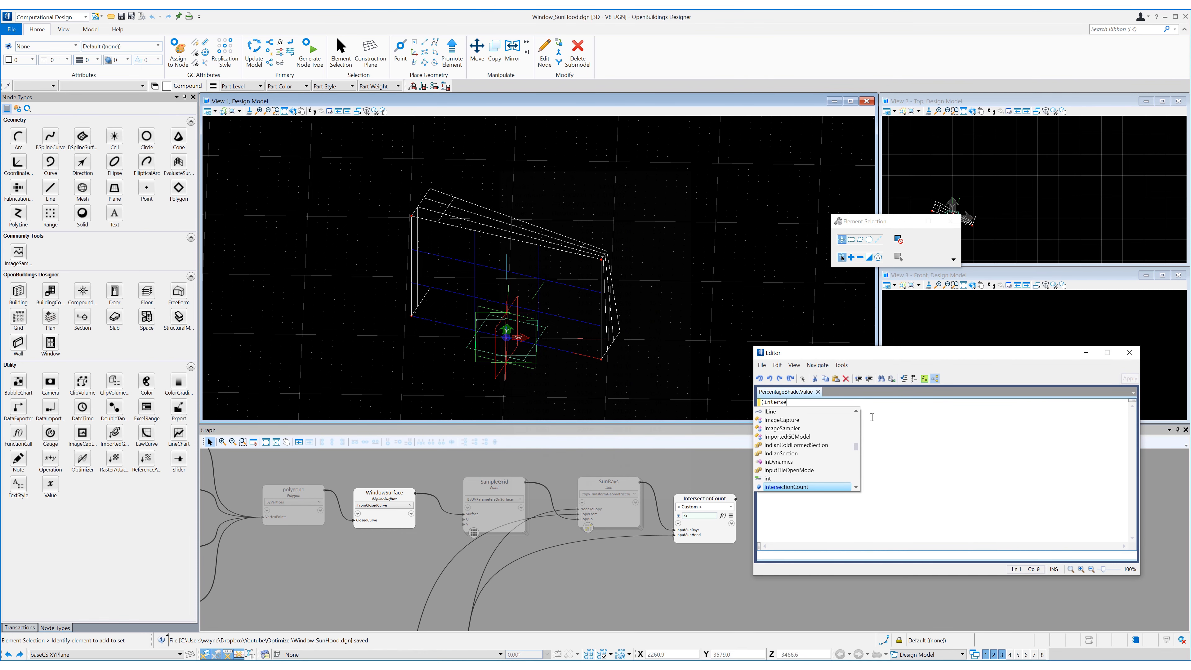
pyautogui.write('se')
pyautogui.press('Return')
pyautogui.write('/')
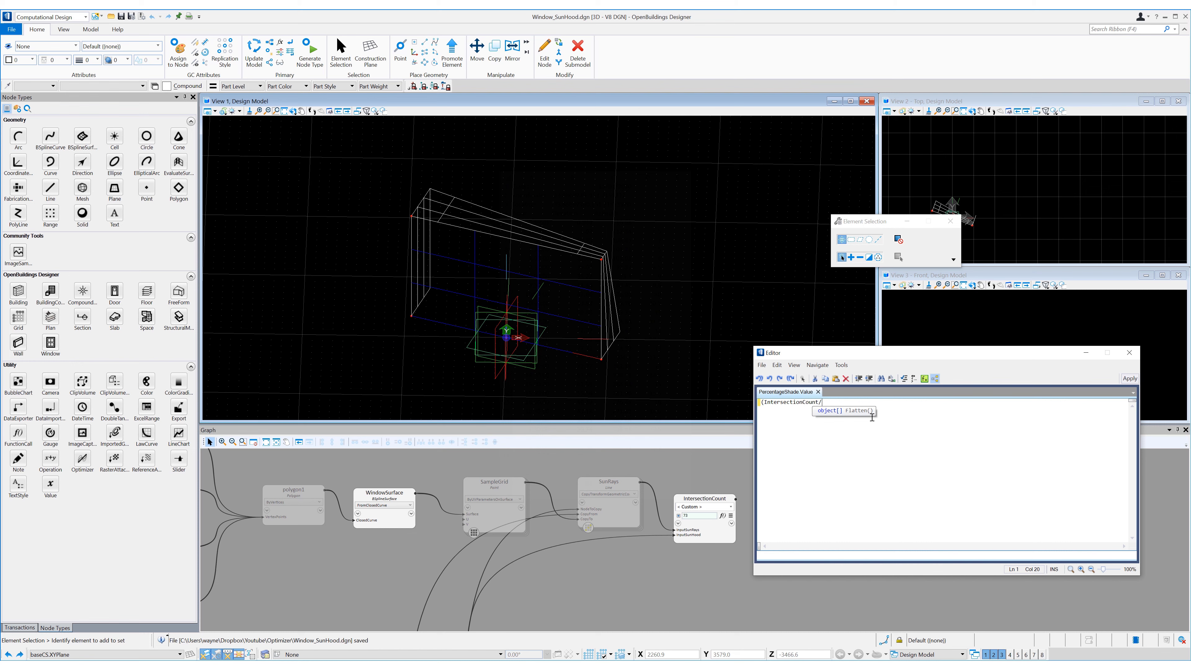
pyautogui.write('SunRays.fl')
pyautogui.press('Return')
pyautogui.write('().Count')
pyautogui.press('Return')
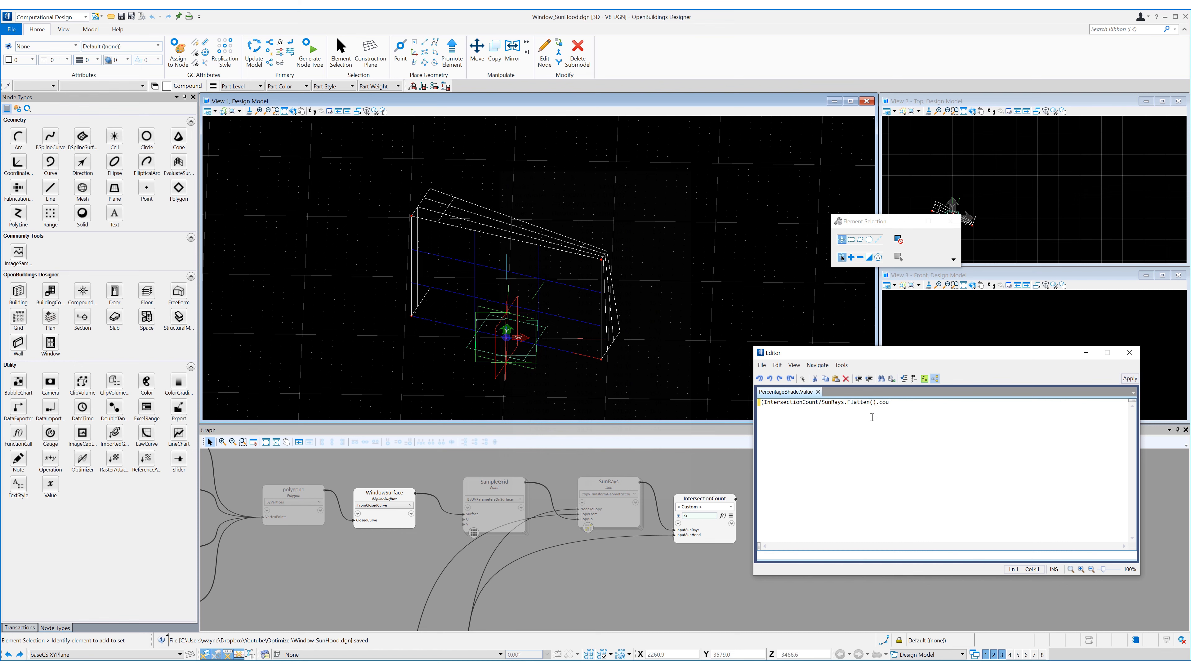
pyautogui.write(')*10')
pyautogui.click(1129, 378)
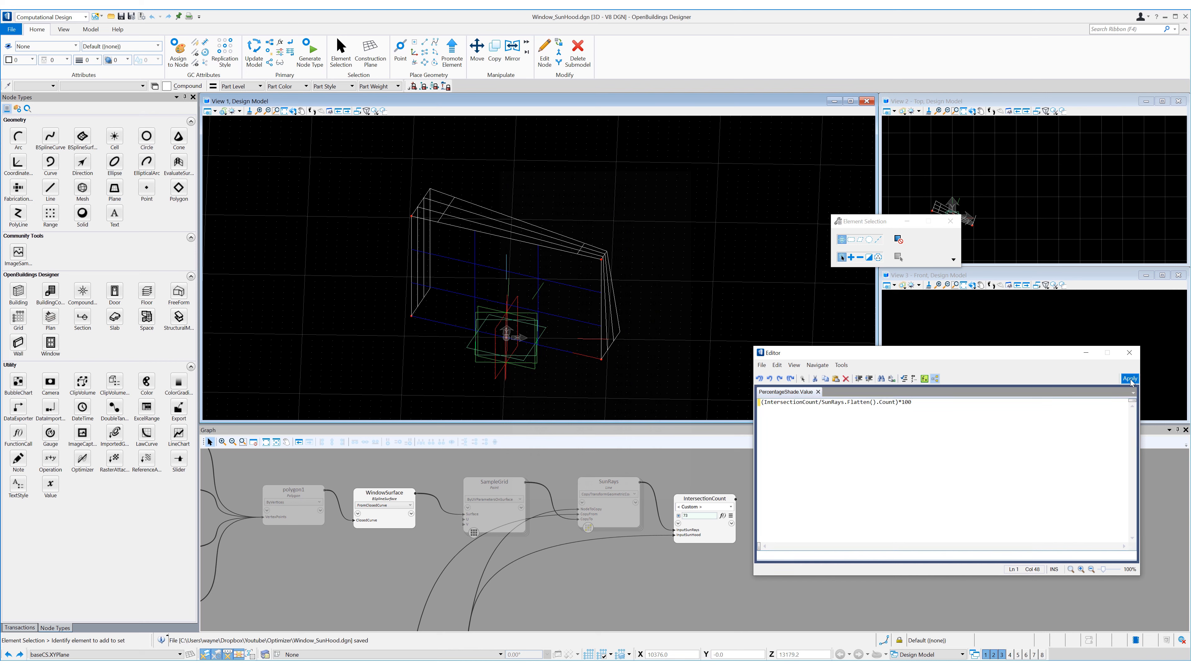
pyautogui.click(1129, 353)
# Set the Length1 slider back to 500
pyautogui.moveTo(750, 575); pyautogui.dragTo(786, 497, button='middle')
pyautogui.scroll(-3, 709, 555)
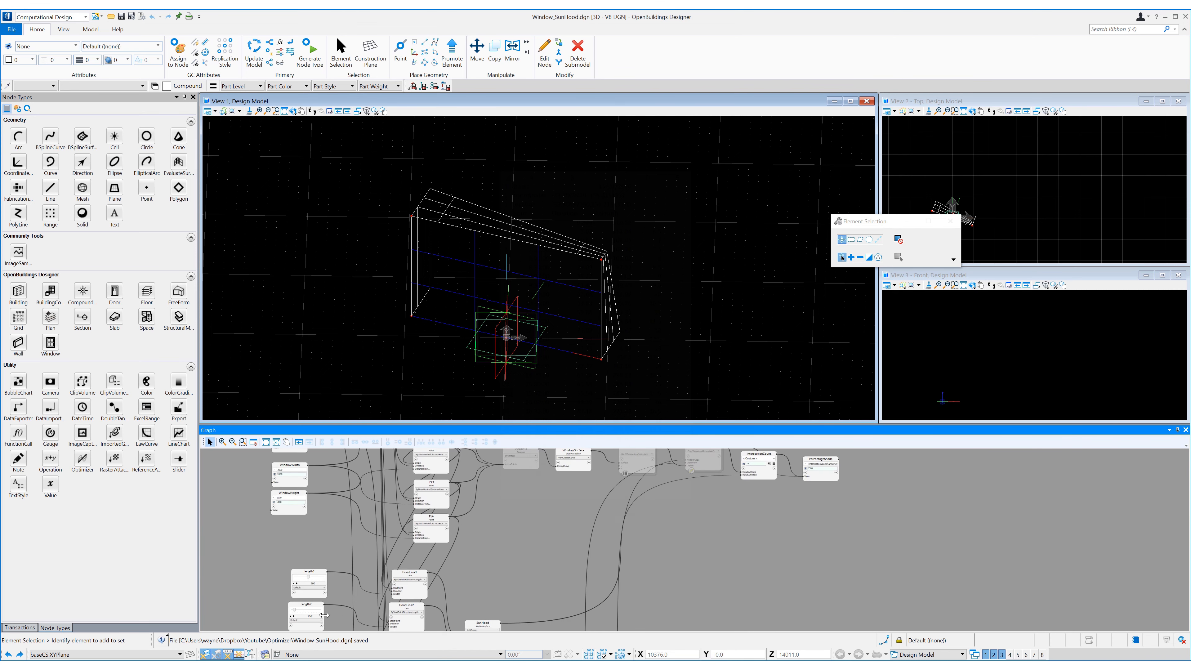
pyautogui.moveTo(344, 617); pyautogui.dragTo(363, 568, button='middle')
pyautogui.moveTo(311, 559); pyautogui.dragTo(321, 559)
# Place an Optimizer node in the graph beside the PercentageShade node
pyautogui.scroll(-3, 815, 535)
pyautogui.moveTo(895, 530); pyautogui.dragTo(751, 508, button='middle')
pyautogui.moveTo(718, 462); pyautogui.dragTo(675, 529, button='middle')
pyautogui.scroll(2, 676, 529)
pyautogui.click(83, 462)
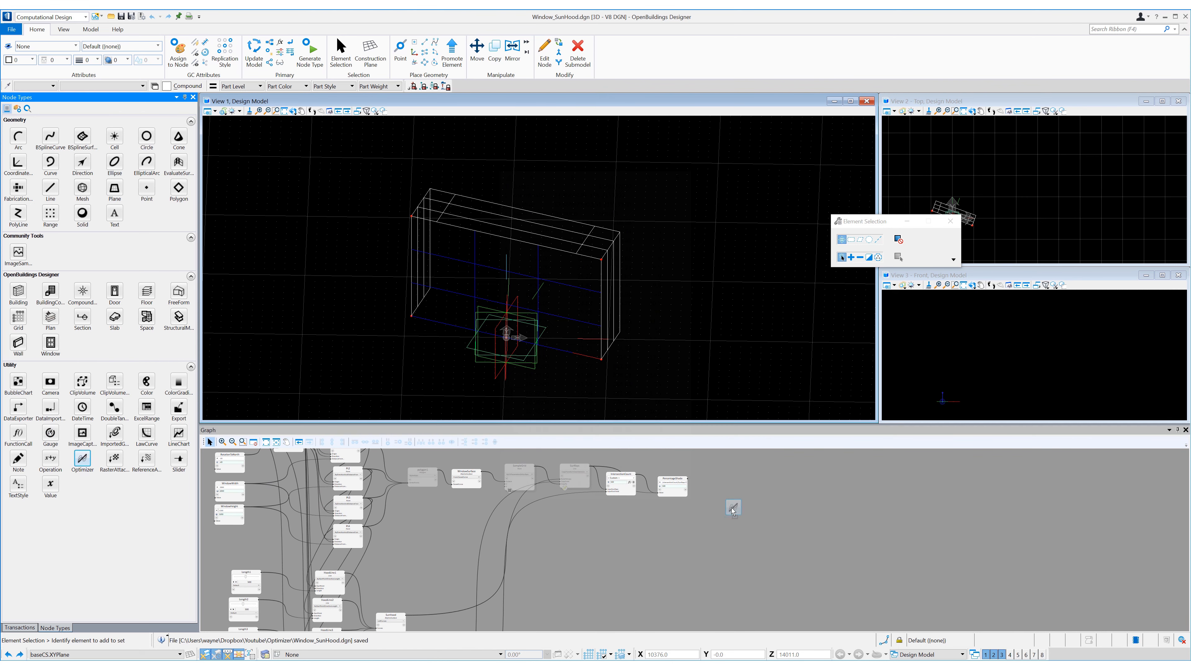
pyautogui.click(727, 501)
# Connect the Length1 to Length4 sliders together to the Optimizer's Parameters input
pyautogui.moveTo(557, 558); pyautogui.dragTo(798, 466, button='middle')
pyautogui.keyDown('ctrl'); pyautogui.moveTo(475, 477); pyautogui.dragTo(435, 612); pyautogui.keyUp('ctrl')
pyautogui.moveTo(1005, 460); pyautogui.dragTo(840, 548, button='middle')
pyautogui.press('Return')
pyautogui.click(773, 529)
pyautogui.click(764, 557)
# Connect the PercentageShade node to the Optimizer's maximization input
pyautogui.scroll(3, 749, 549)
pyautogui.moveTo(748, 550); pyautogui.dragTo(730, 577, button='middle')
pyautogui.moveTo(701, 475); pyautogui.dragTo(764, 548)
pyautogui.click(769, 548)
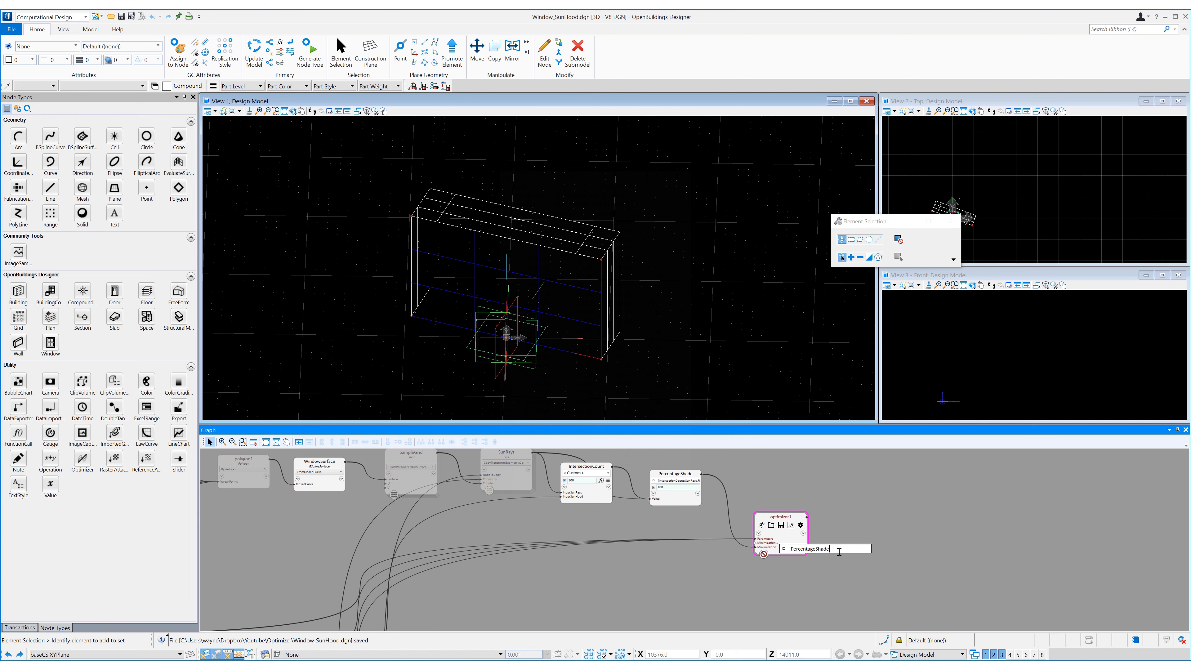
pyautogui.press('Return')
pyautogui.click(766, 542)
# Add a Value node beside the SunHood node that reads SunHood.Area
pyautogui.moveTo(637, 595); pyautogui.dragTo(699, 550, button='middle')
pyautogui.scroll(-3, 699, 550)
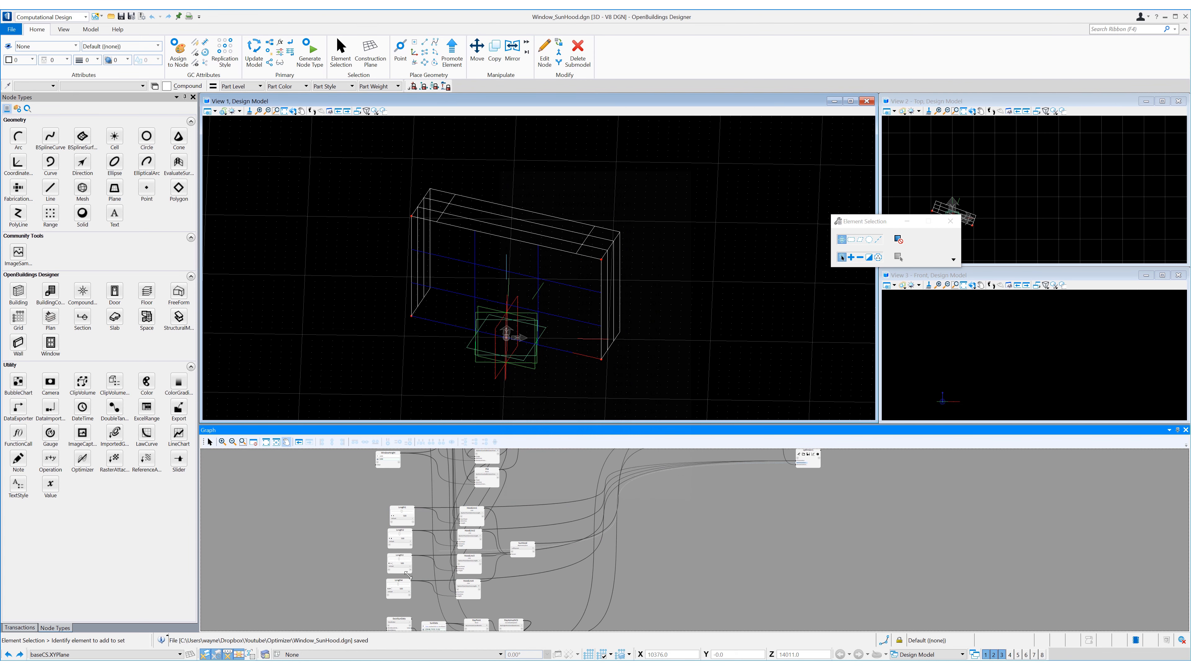
pyautogui.click(765, 559)
pyautogui.moveTo(722, 588); pyautogui.dragTo(731, 548, button='middle')
pyautogui.scroll(2, 565, 538)
pyautogui.moveTo(569, 538); pyautogui.dragTo(614, 557, button='middle')
pyautogui.moveTo(50, 483); pyautogui.dragTo(722, 519)
pyautogui.click(584, 508)
pyautogui.click(711, 529)
pyautogui.click(733, 527)
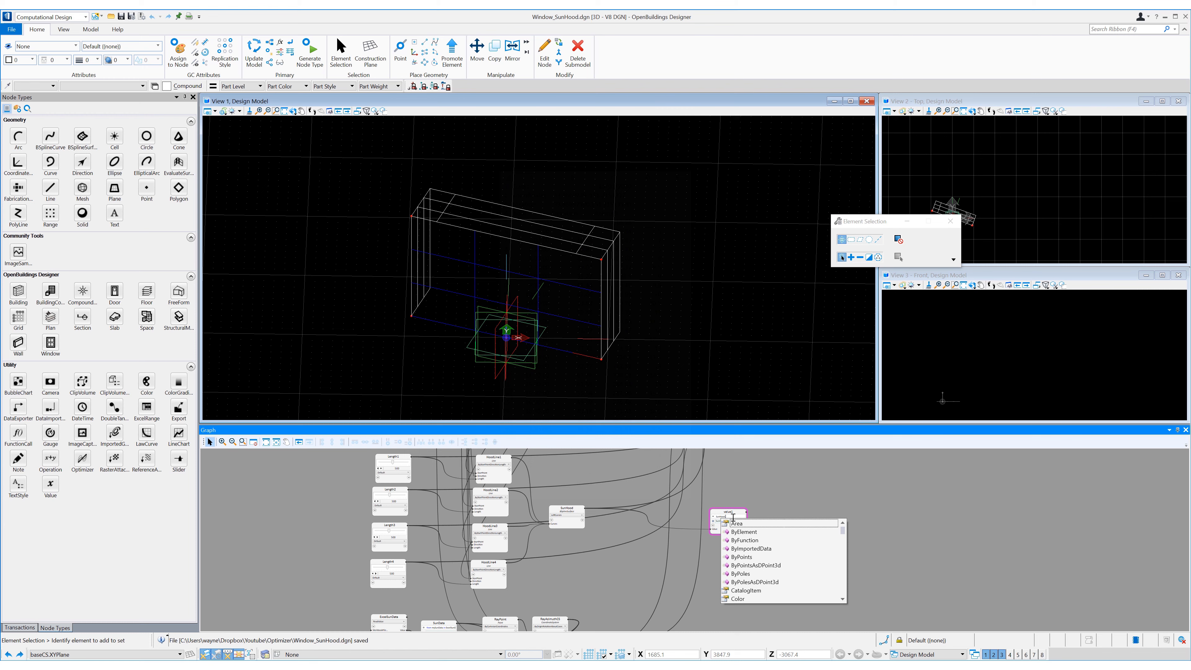
pyautogui.click(733, 517)
pyautogui.scroll(2, 746, 556)
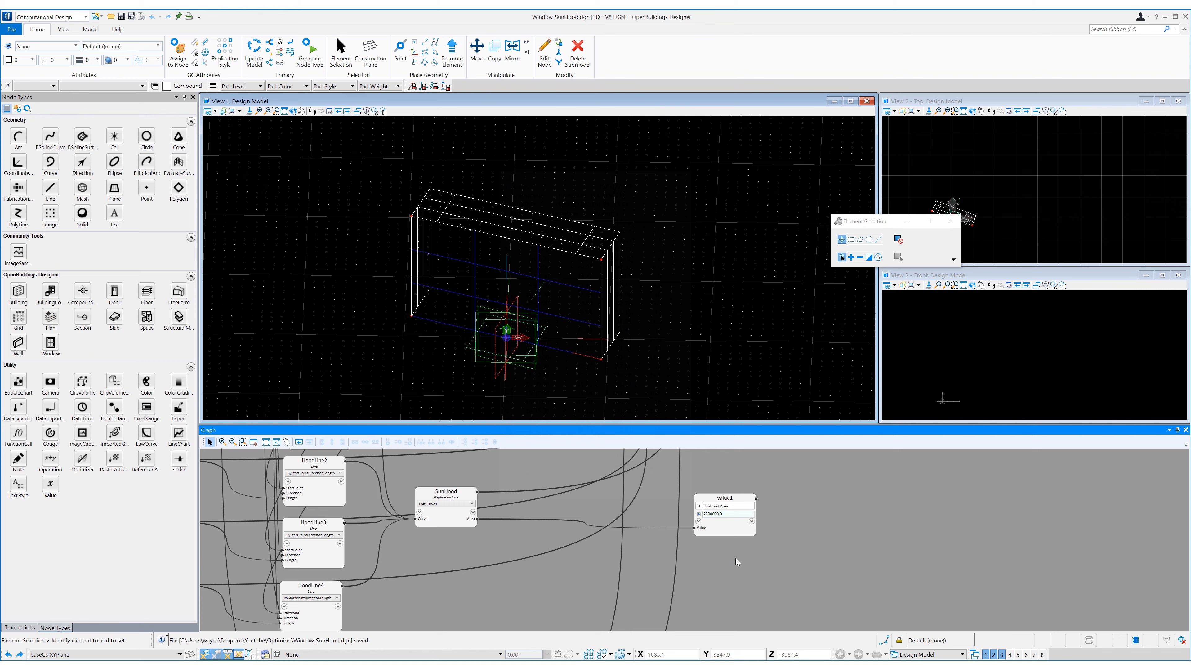
# Delete the Value node that reads the sun hood's area
pyautogui.rightClick(727, 533)
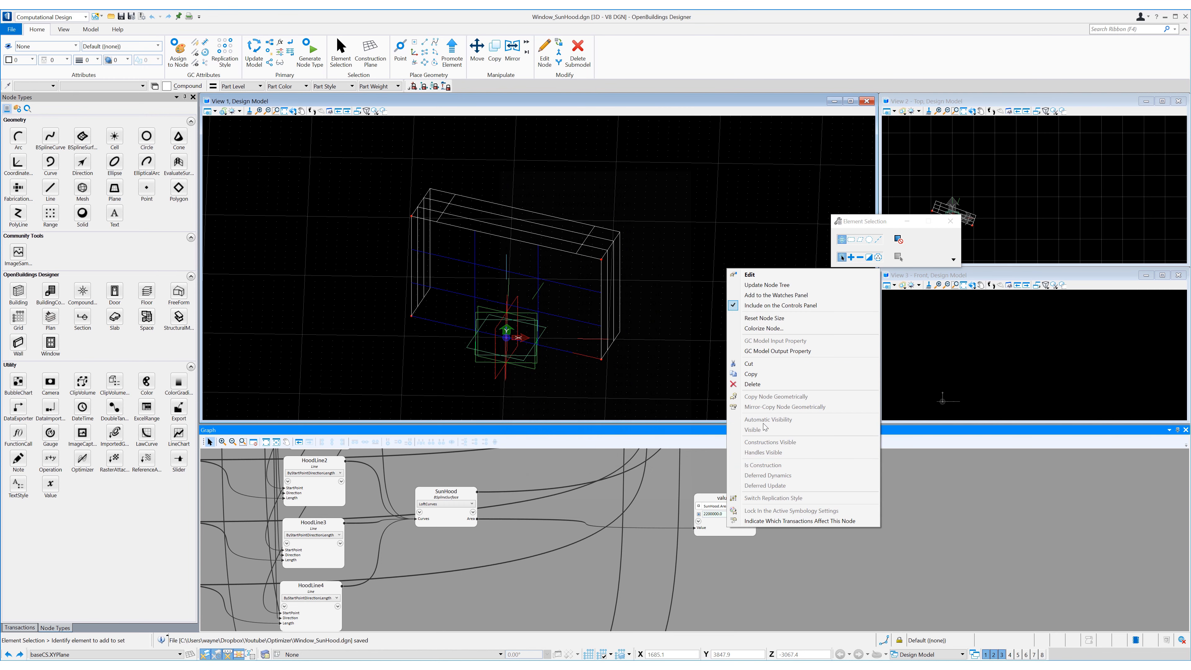
pyautogui.click(752, 384)
pyautogui.scroll(-3, 751, 532)
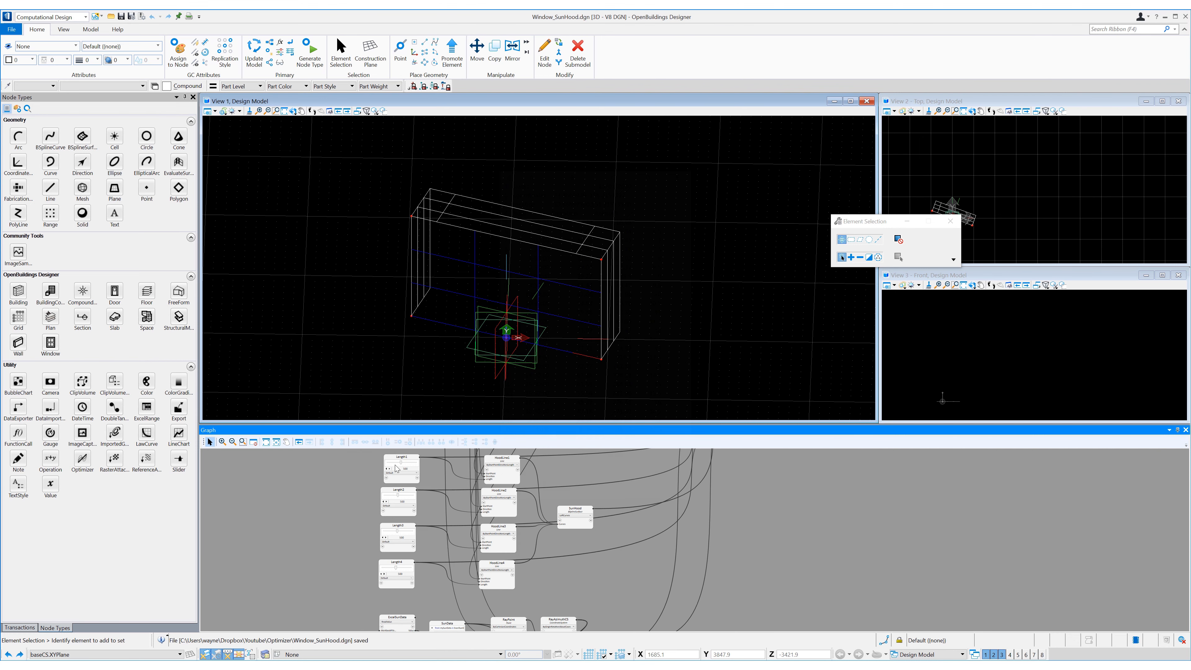
# Place an Operation node that sums Length1 to Length4 and name it TotalSunHoodLengths
pyautogui.moveTo(51, 483); pyautogui.dragTo(775, 496)
pyautogui.moveTo(50, 459); pyautogui.dragTo(756, 526)
pyautogui.click(760, 515)
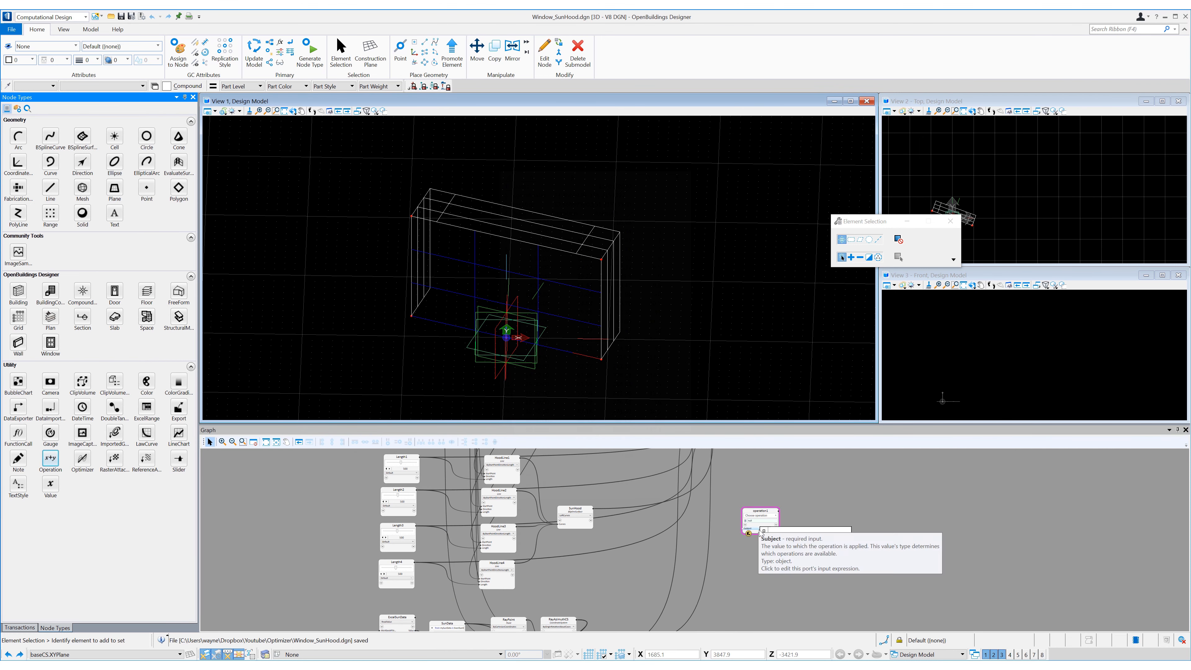
pyautogui.click(769, 537)
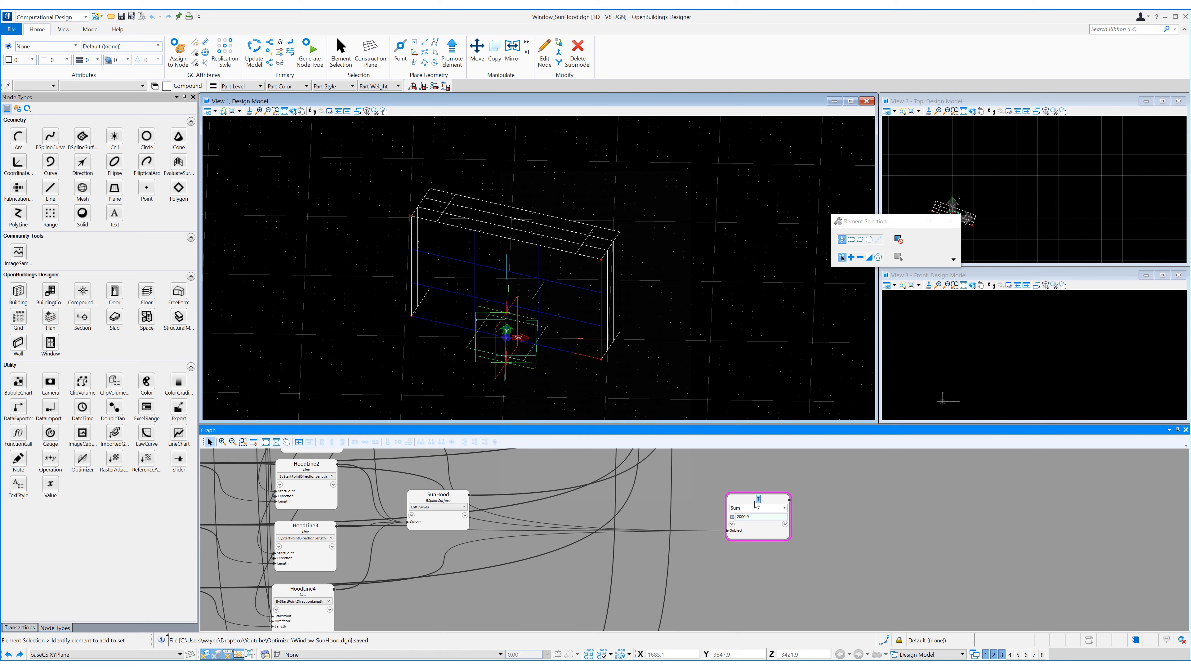
pyautogui.write('gths')
pyautogui.scroll(1, 774, 504)
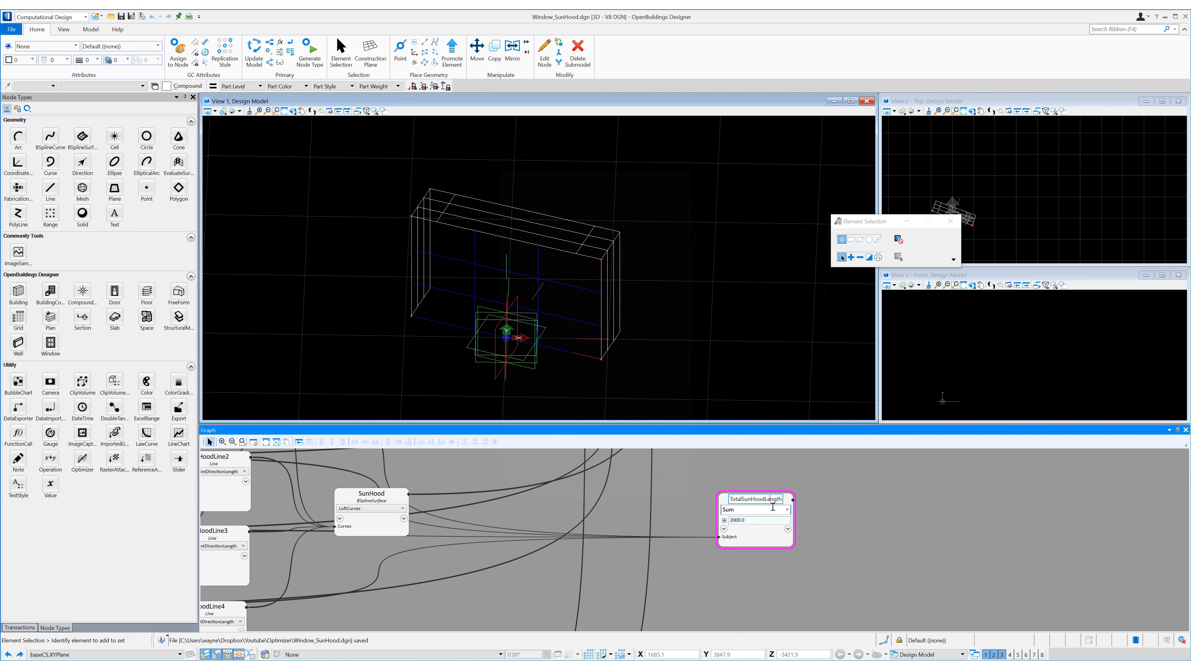
# Connect the TotalSunHoodLengths node to the Optimizer's minimization input
pyautogui.scroll(-3, 796, 517)
pyautogui.moveTo(796, 516); pyautogui.dragTo(640, 550, button='middle')
pyautogui.moveTo(637, 545); pyautogui.dragTo(706, 539)
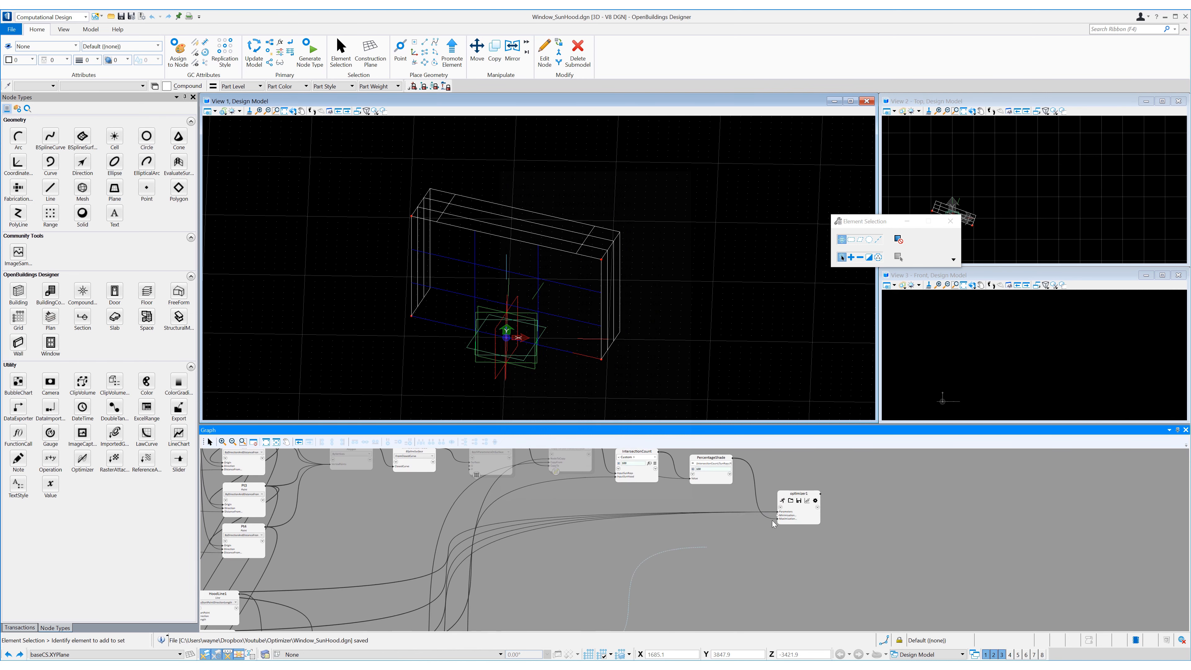
pyautogui.moveTo(772, 520); pyautogui.dragTo(778, 515)
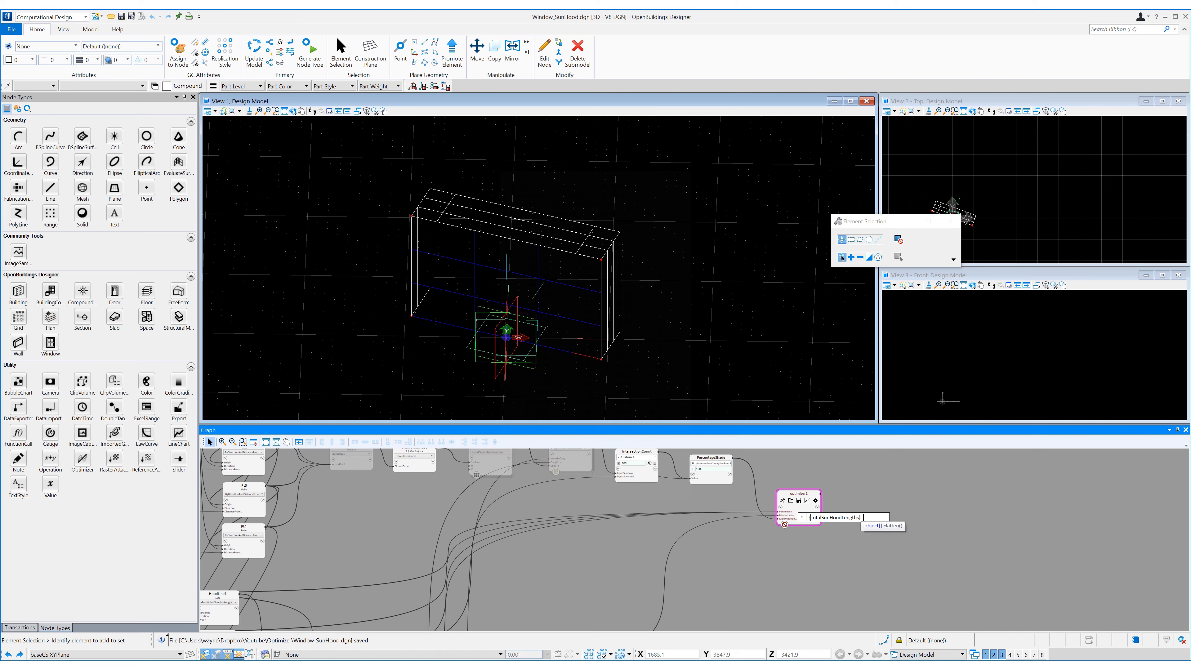
pyautogui.scroll(-2, 877, 554)
pyautogui.scroll(-2, 879, 557)
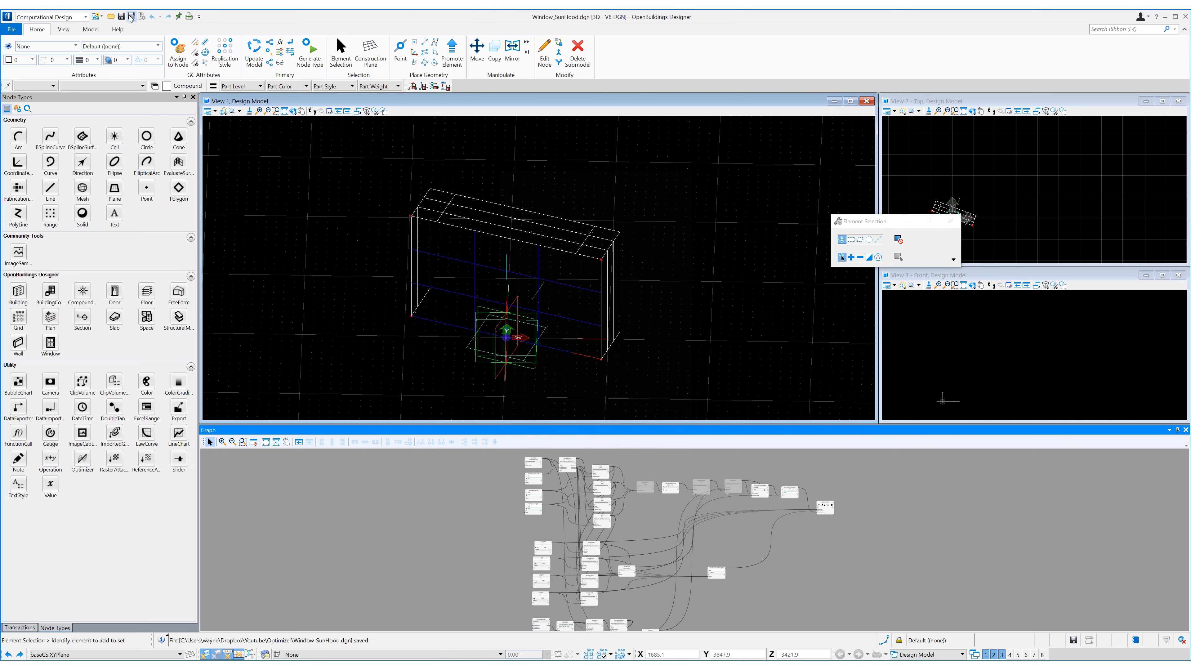
# Move the Optimizer and PercentageShade nodes next to TotalSunHoodLengths, close to the hood length sliders
pyautogui.scroll(5, 518, 569)
pyautogui.moveTo(493, 551); pyautogui.dragTo(444, 519, button='middle')
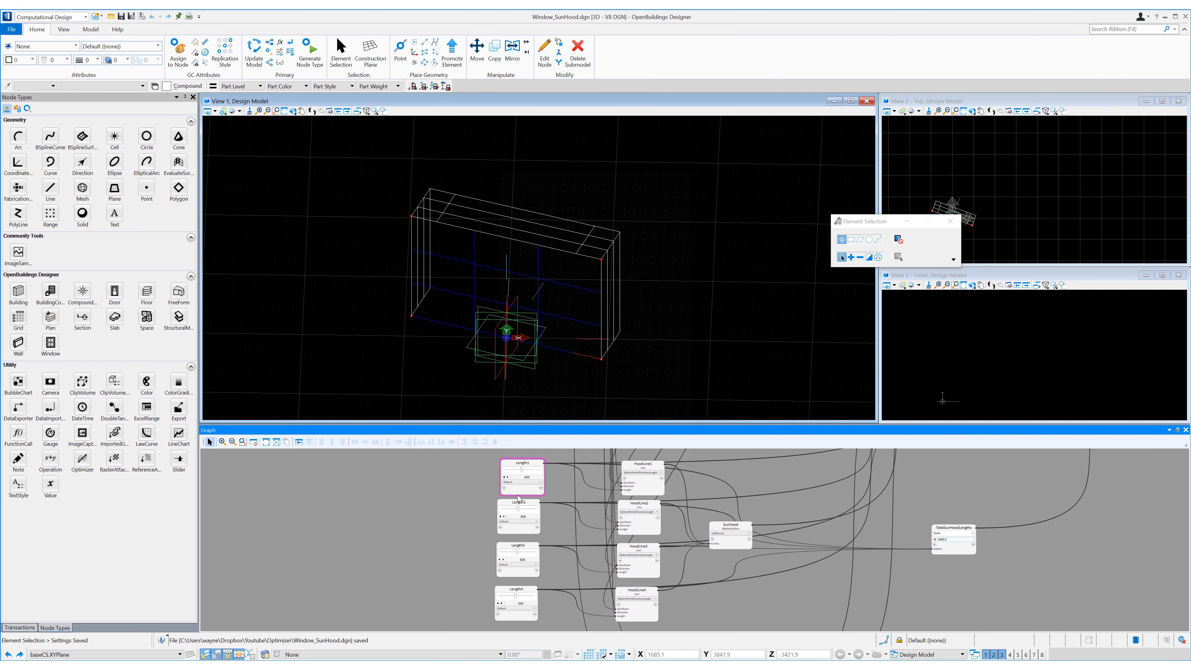
pyautogui.moveTo(1094, 511); pyautogui.dragTo(999, 564, button='middle')
pyautogui.scroll(-4, 999, 565)
pyautogui.moveTo(1064, 495); pyautogui.dragTo(935, 594)
pyautogui.moveTo(1016, 496); pyautogui.dragTo(928, 569)
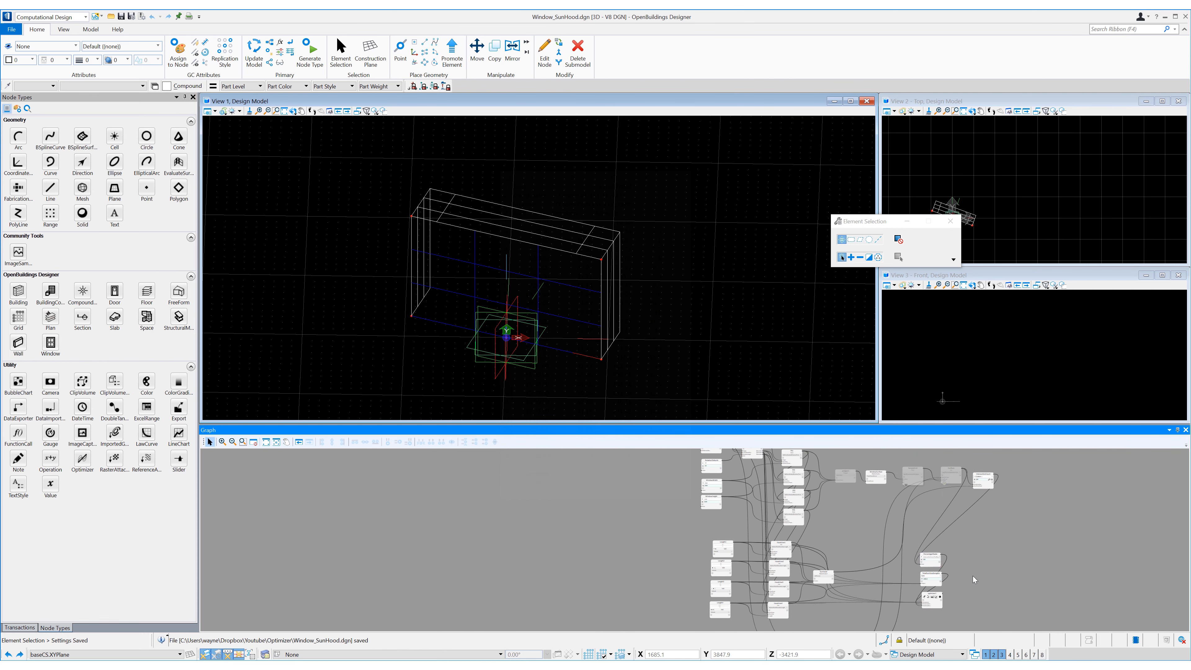
pyautogui.scroll(3, 971, 575)
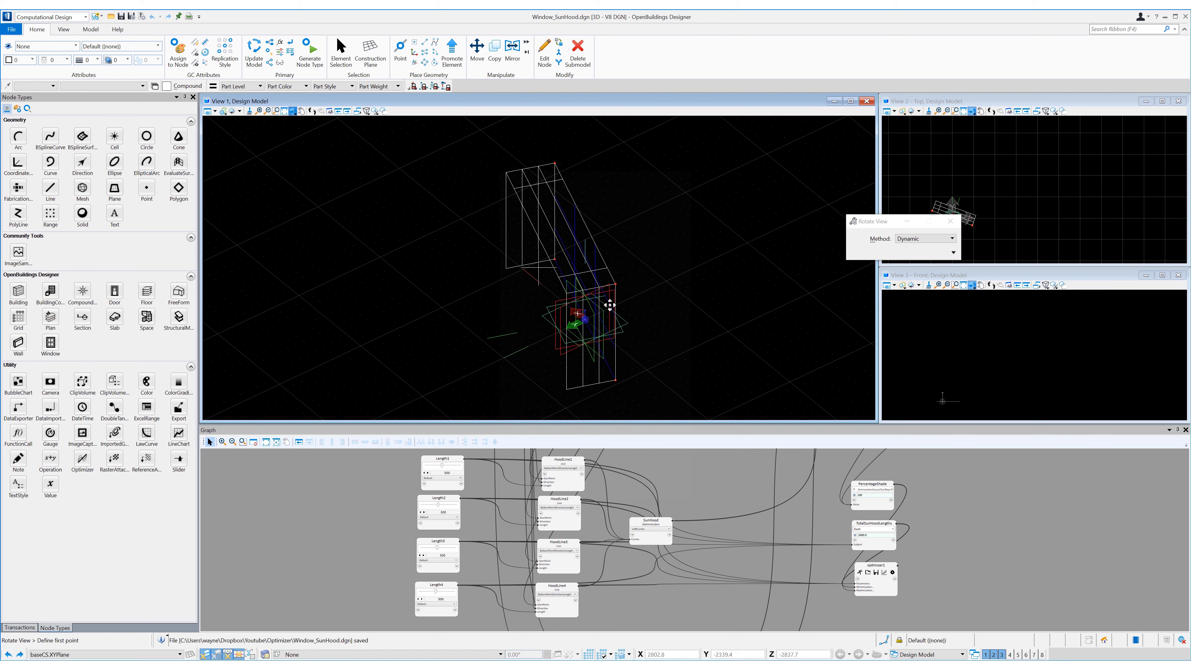
pyautogui.rightClick(515, 496)
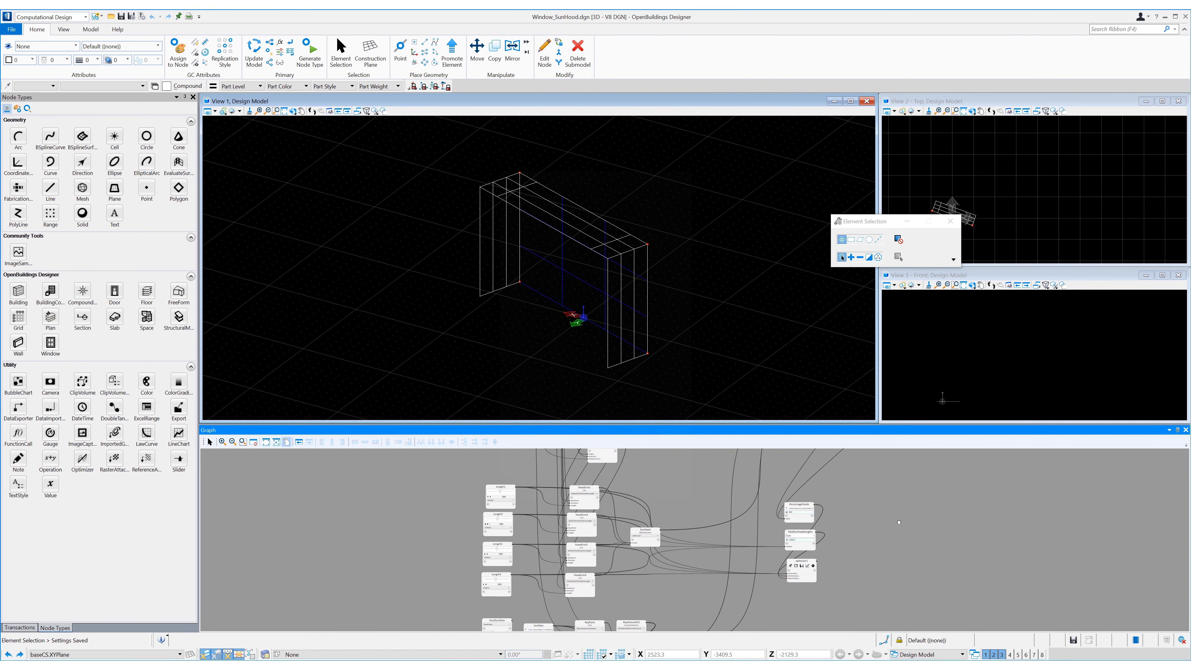
# Run the optimizer and apply the solution with 100 percent shade and a total hood length of 1050
pyautogui.click(775, 565)
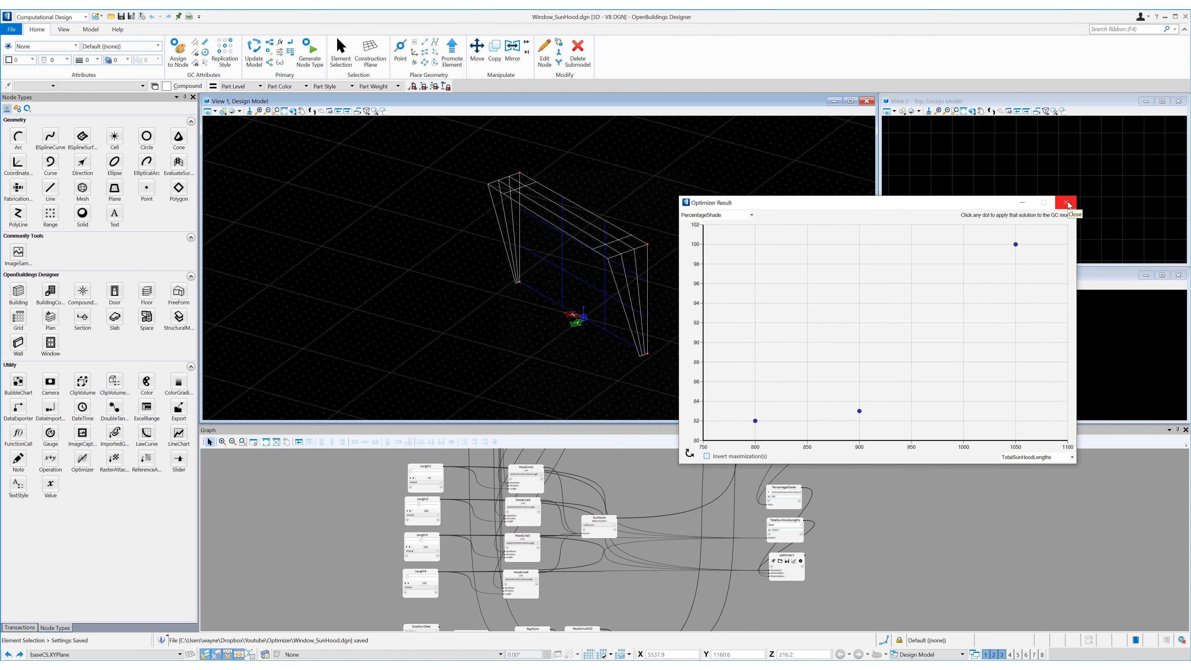
pyautogui.click(1016, 245)
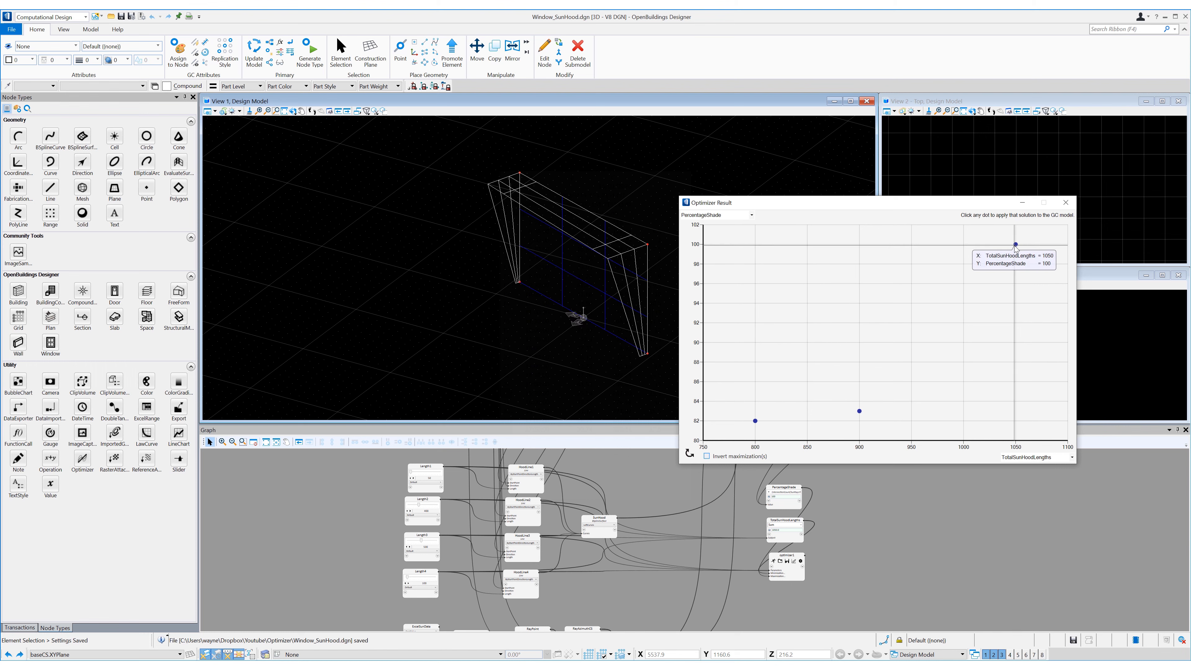
pyautogui.moveTo(758, 423)
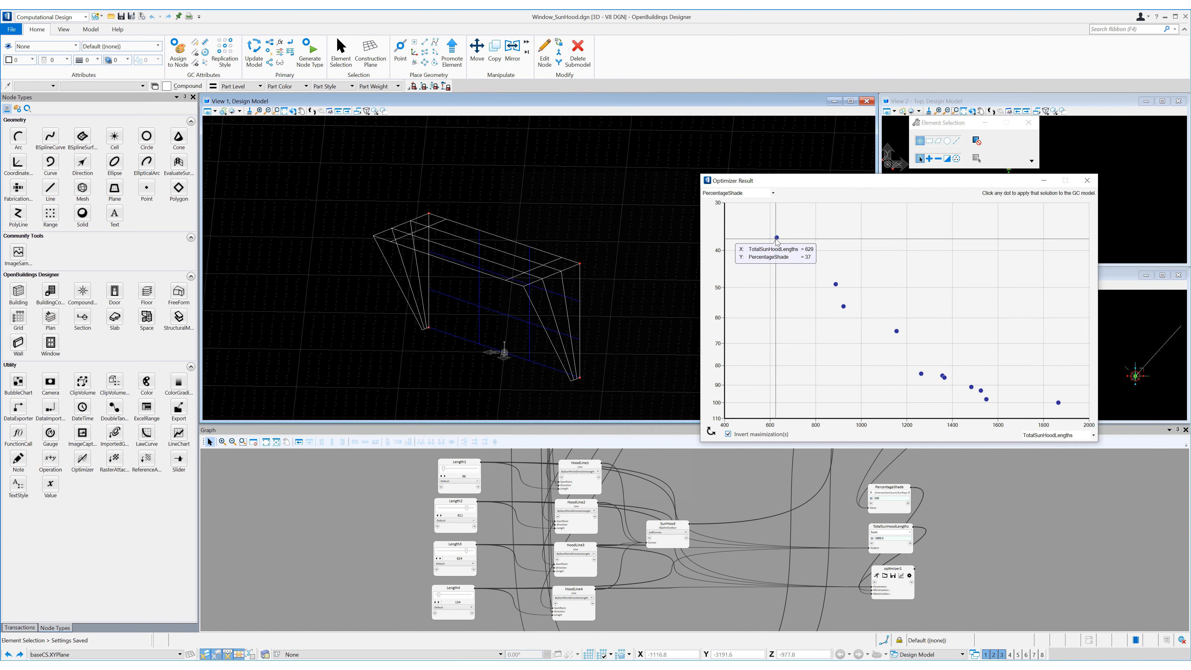
# Compare hood shapes by applying solutions across the inverted results chart, from the shortest 629 length to the longest, ending near 65 percent shade
pyautogui.click(776, 238)
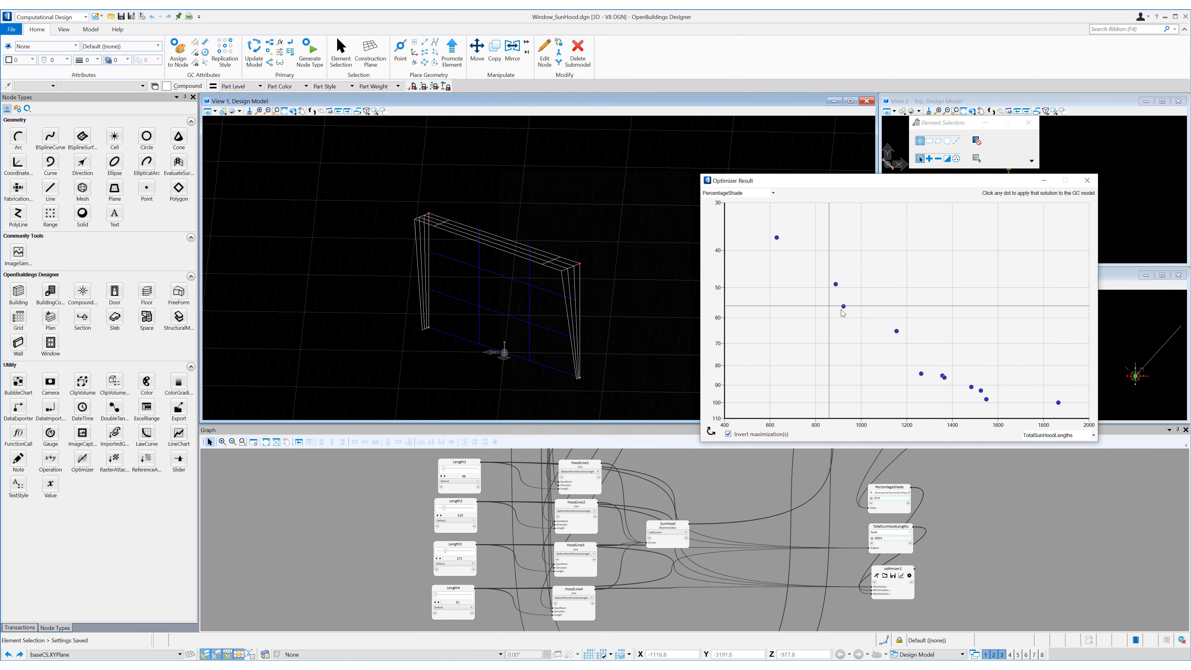
pyautogui.click(1059, 406)
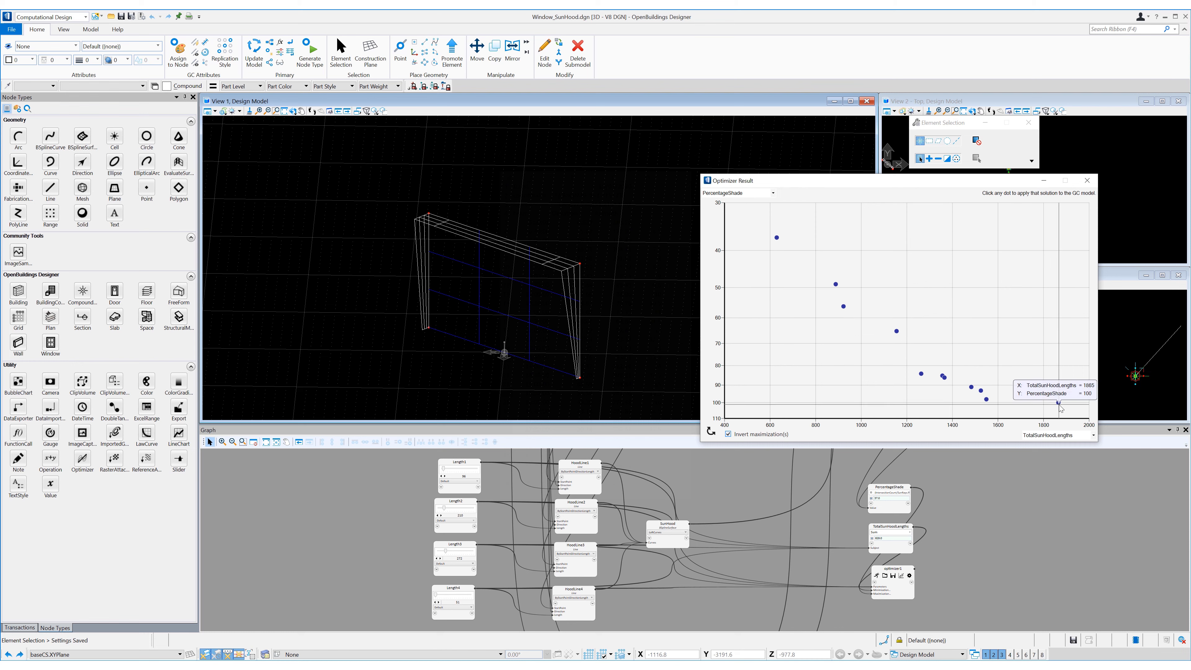
pyautogui.click(987, 400)
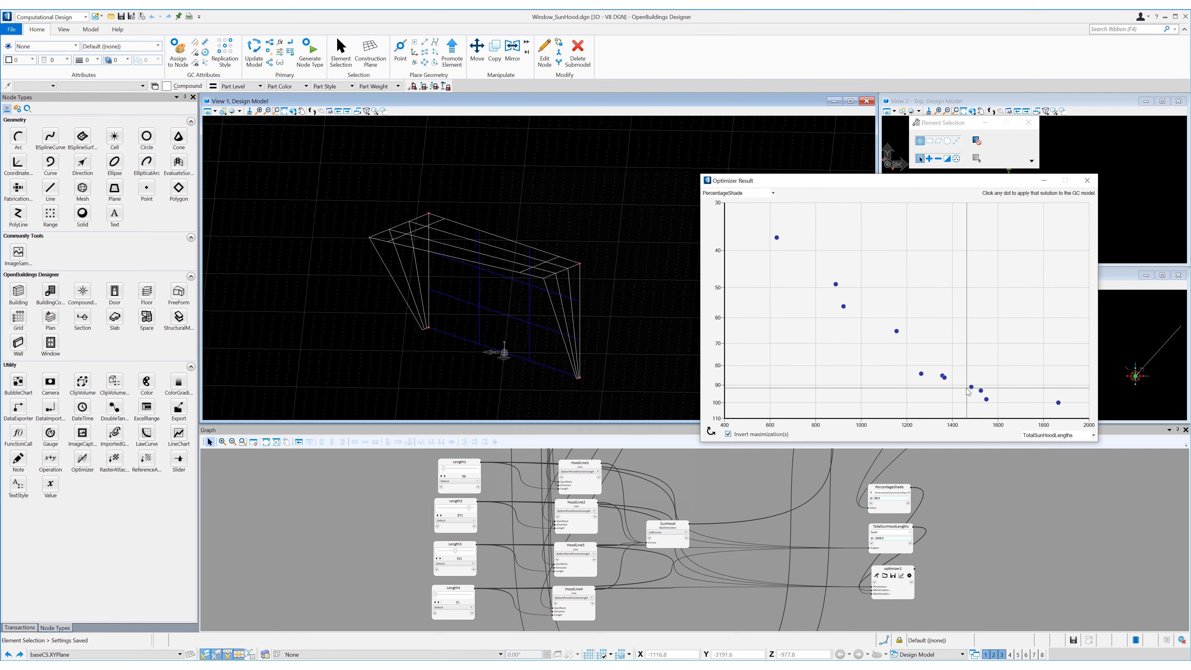
pyautogui.moveTo(971, 386)
pyautogui.click(971, 387)
pyautogui.click(896, 332)
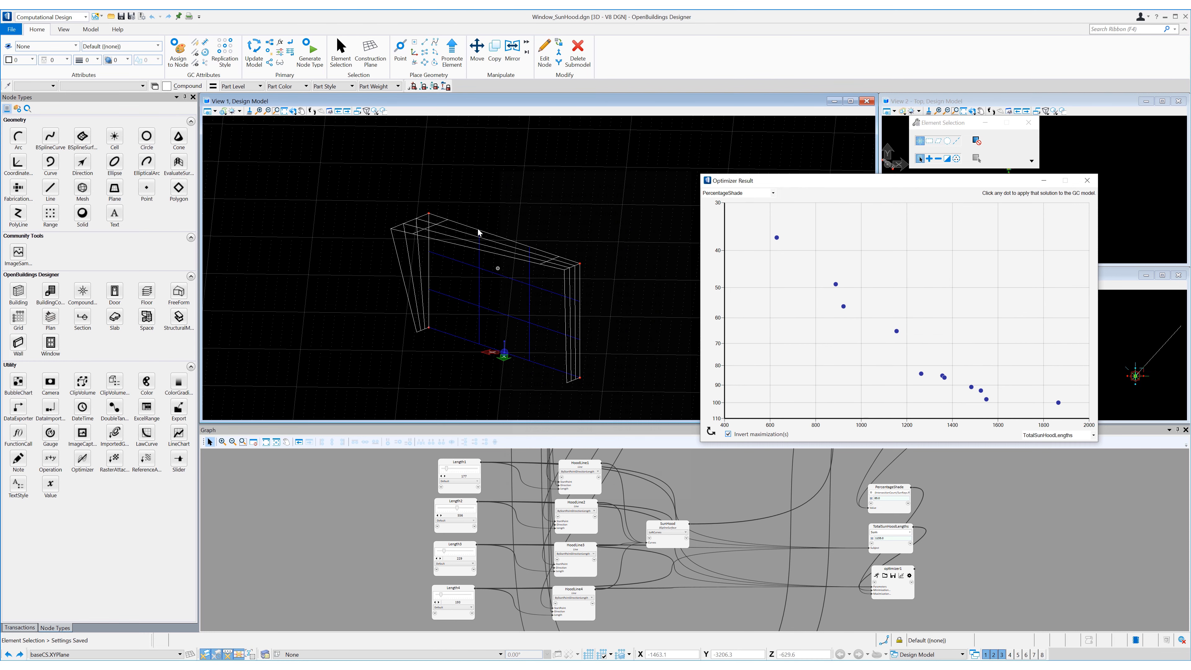
# Show View 1 in the Illustration display style and turn the model to view the shaded hood around the window
pyautogui.rightClick(515, 191)
pyautogui.click(551, 191)
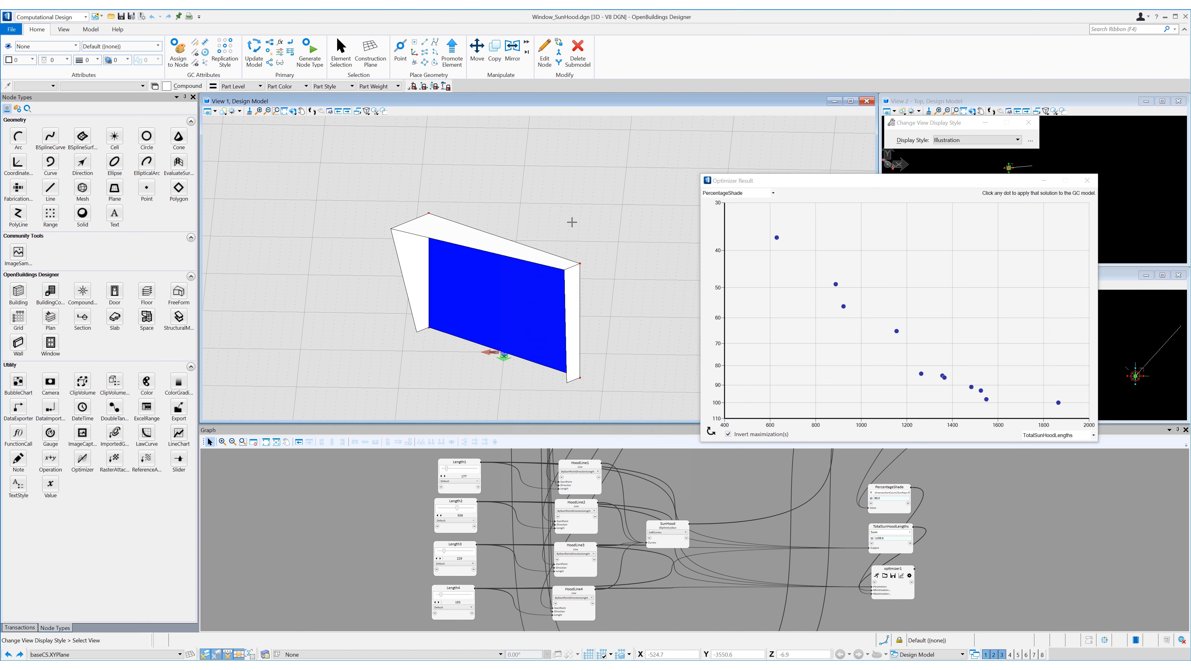
pyautogui.moveTo(444, 272)
pyautogui.mouseDown()
pyautogui.moveTo(620, 255)
pyautogui.moveTo(452, 265)
pyautogui.mouseUp()
pyautogui.moveTo(632, 247)
pyautogui.mouseDown()
pyautogui.moveTo(332, 247)
pyautogui.moveTo(434, 223)
pyautogui.moveTo(435, 256)
pyautogui.mouseUp()
pyautogui.rightClick(435, 256)
# Apply the solution with 98 percent shade and a total length of 1549, inspect the hood from several angles, and close the optimizer results
pyautogui.click(986, 400)
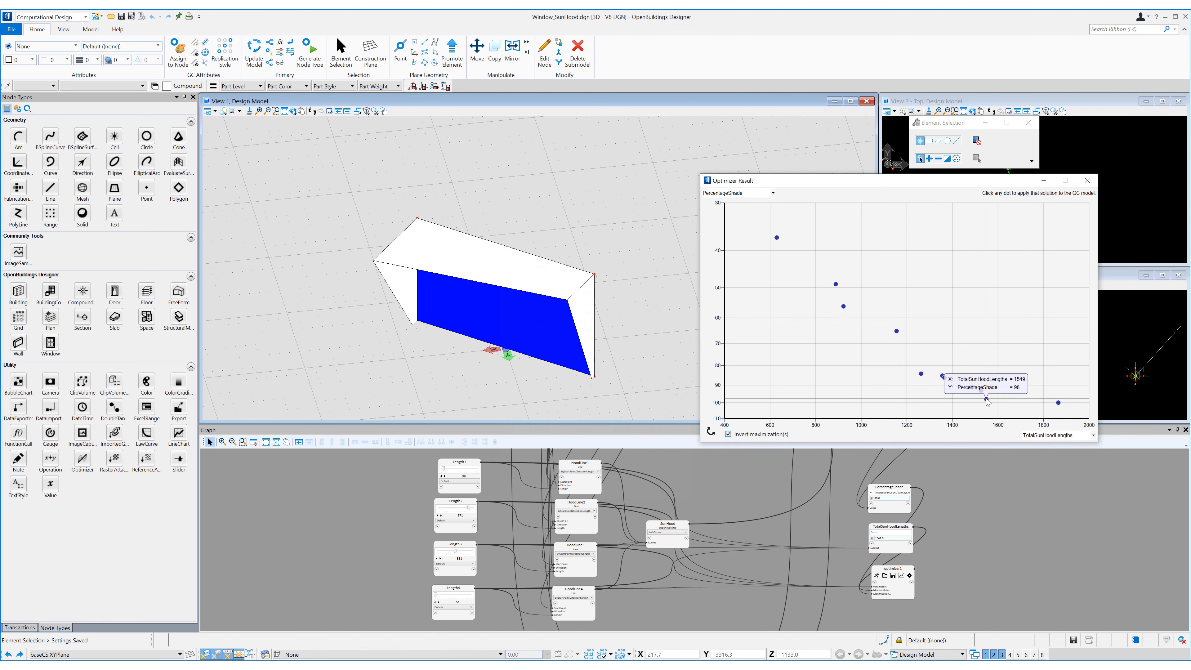
pyautogui.click(292, 111)
pyautogui.moveTo(538, 268); pyautogui.dragTo(320, 253)
pyautogui.moveTo(497, 255); pyautogui.dragTo(572, 245)
pyautogui.rightClick(572, 246)
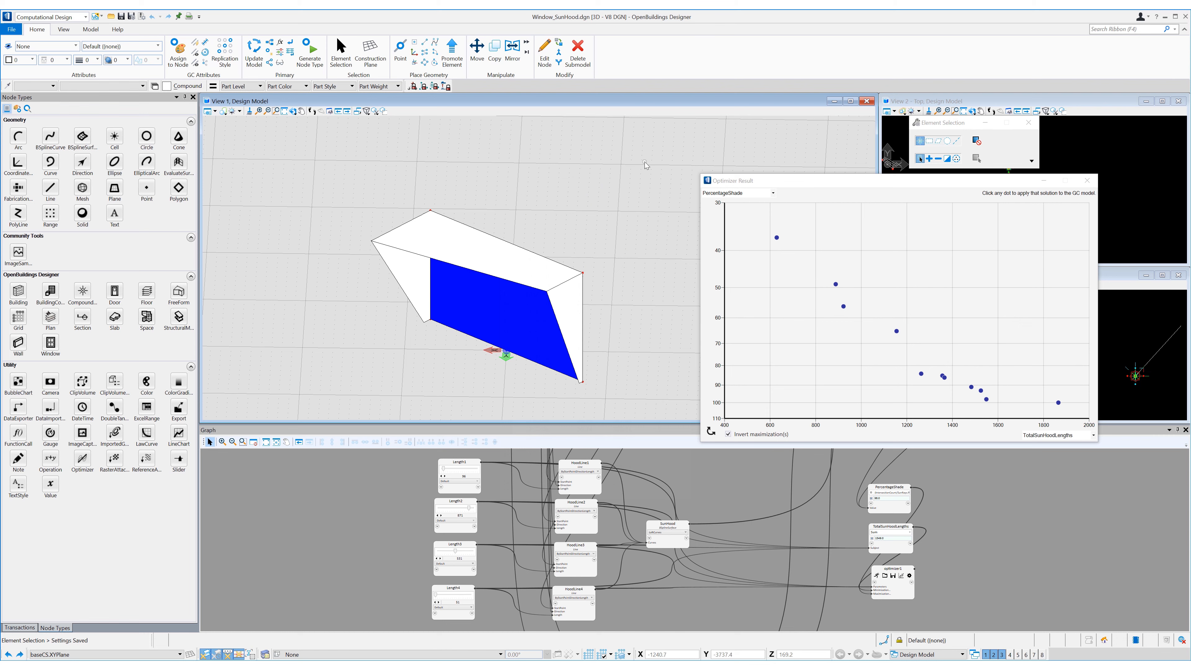
pyautogui.click(1086, 180)
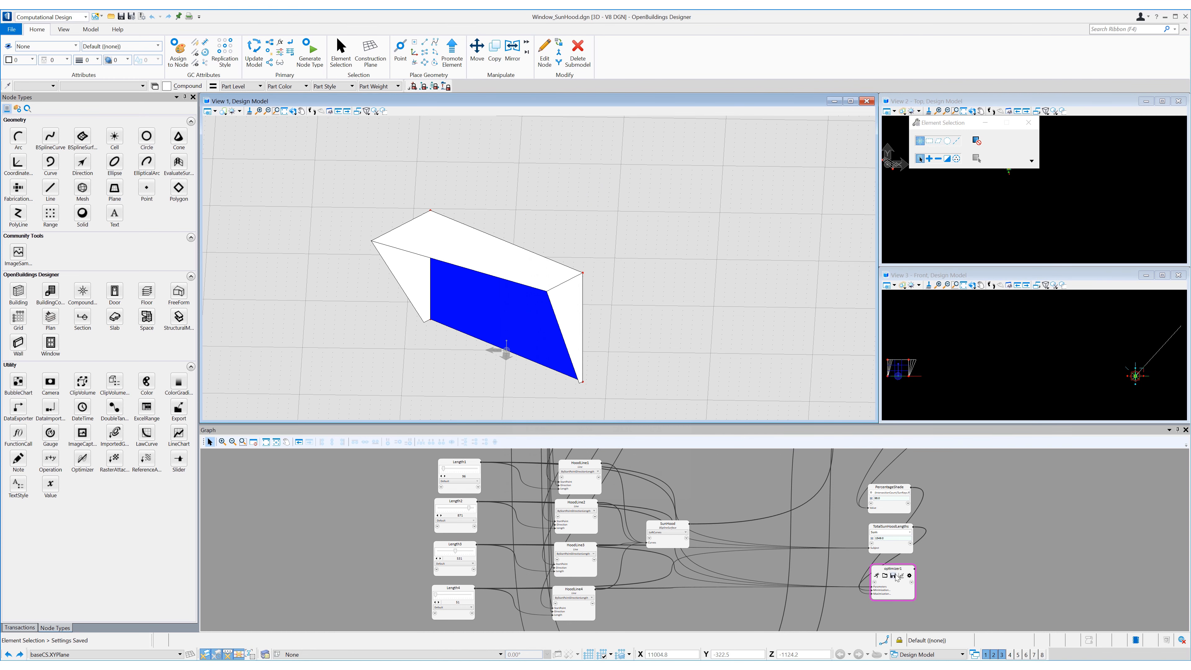